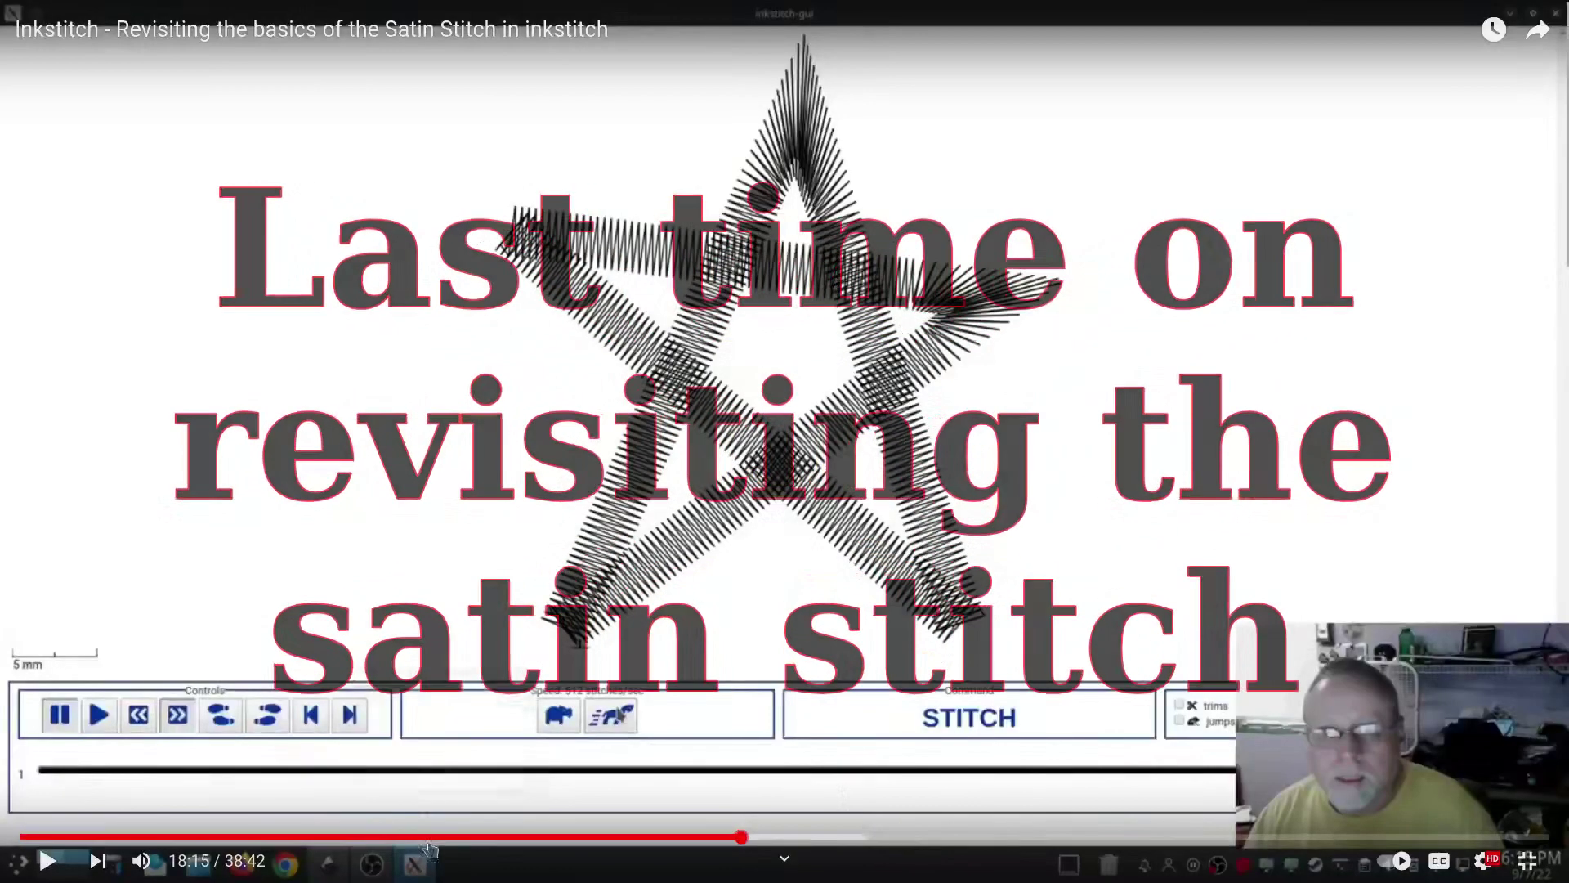
- With the Selector tool, delete path3 from the star, keeping the other two paths
{"action": "left_click", "coordinate": [46, 860]}
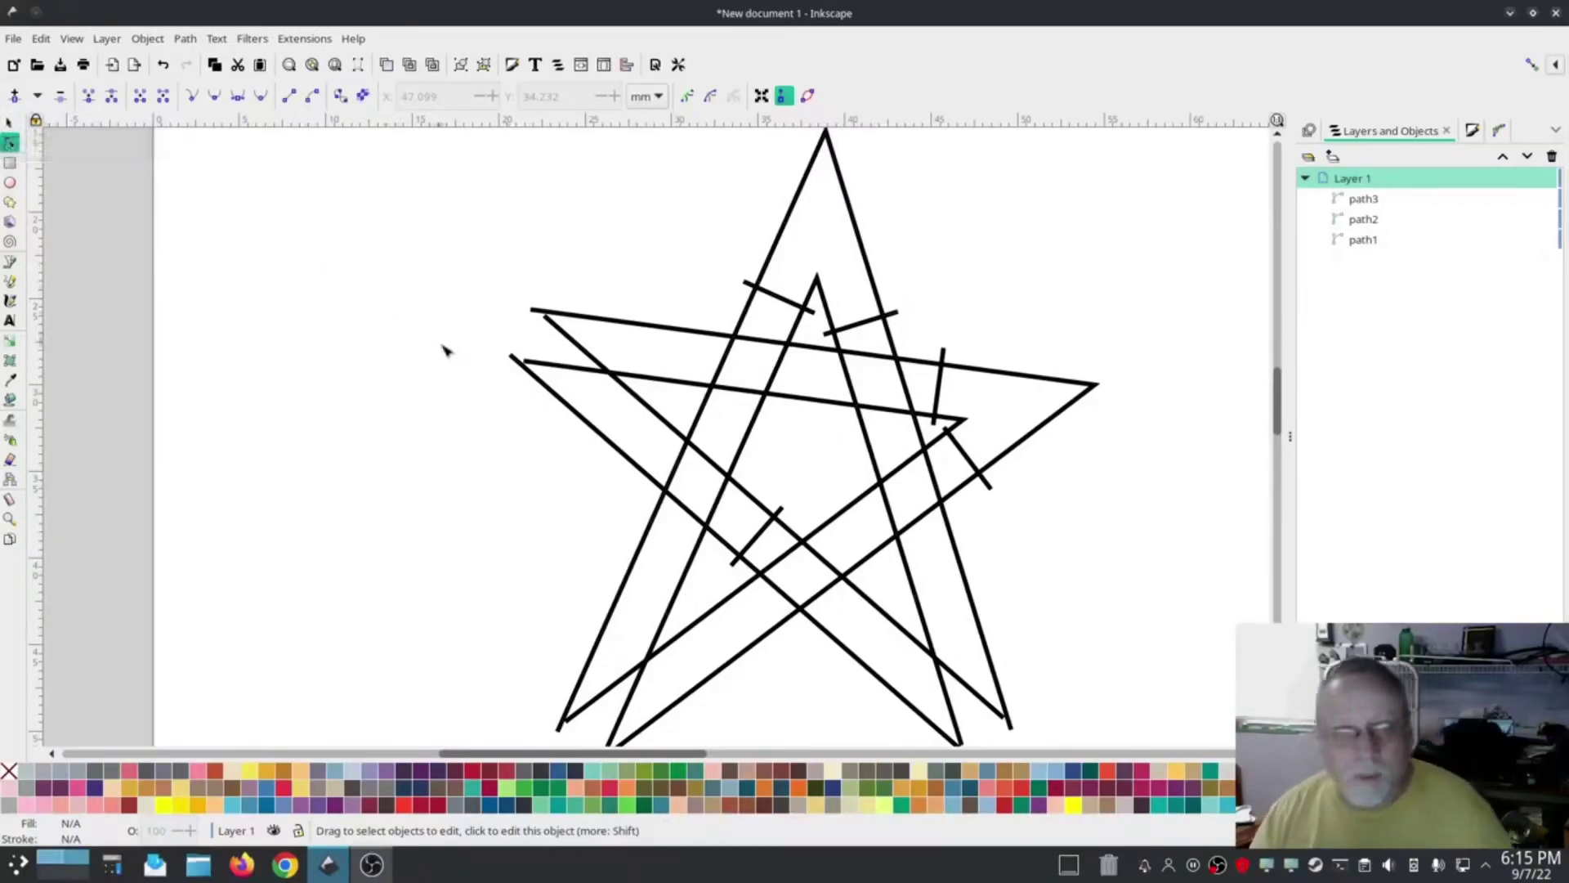
{"action": "scroll", "coordinate": [433, 342], "scroll_direction": "down", "scroll_amount": 1}
{"action": "left_click", "coordinate": [10, 123]}
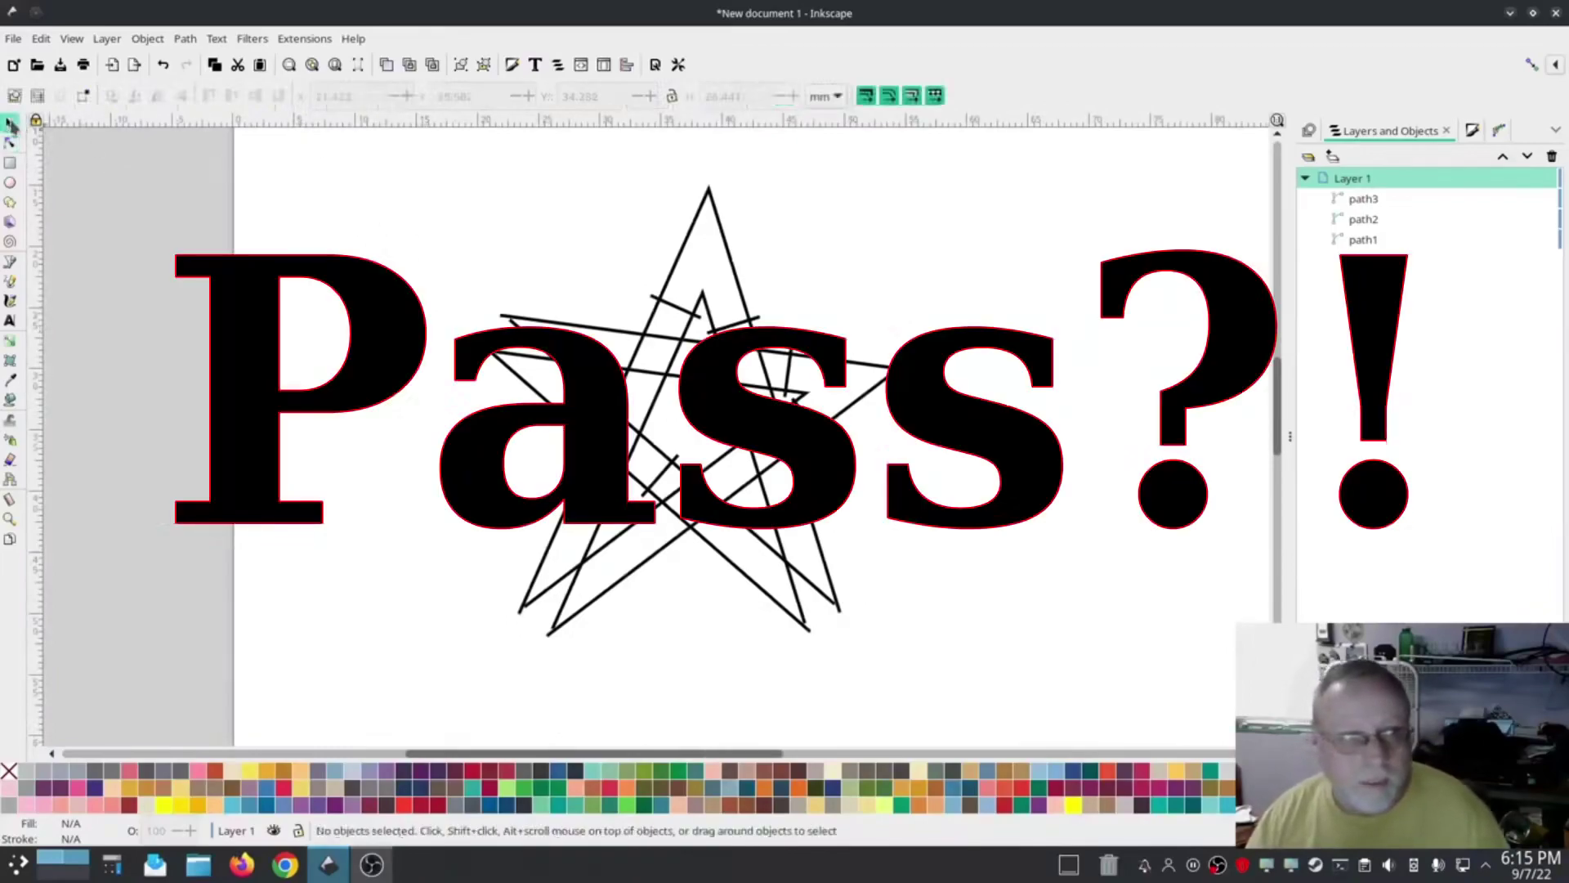
{"action": "left_click", "coordinate": [724, 465]}
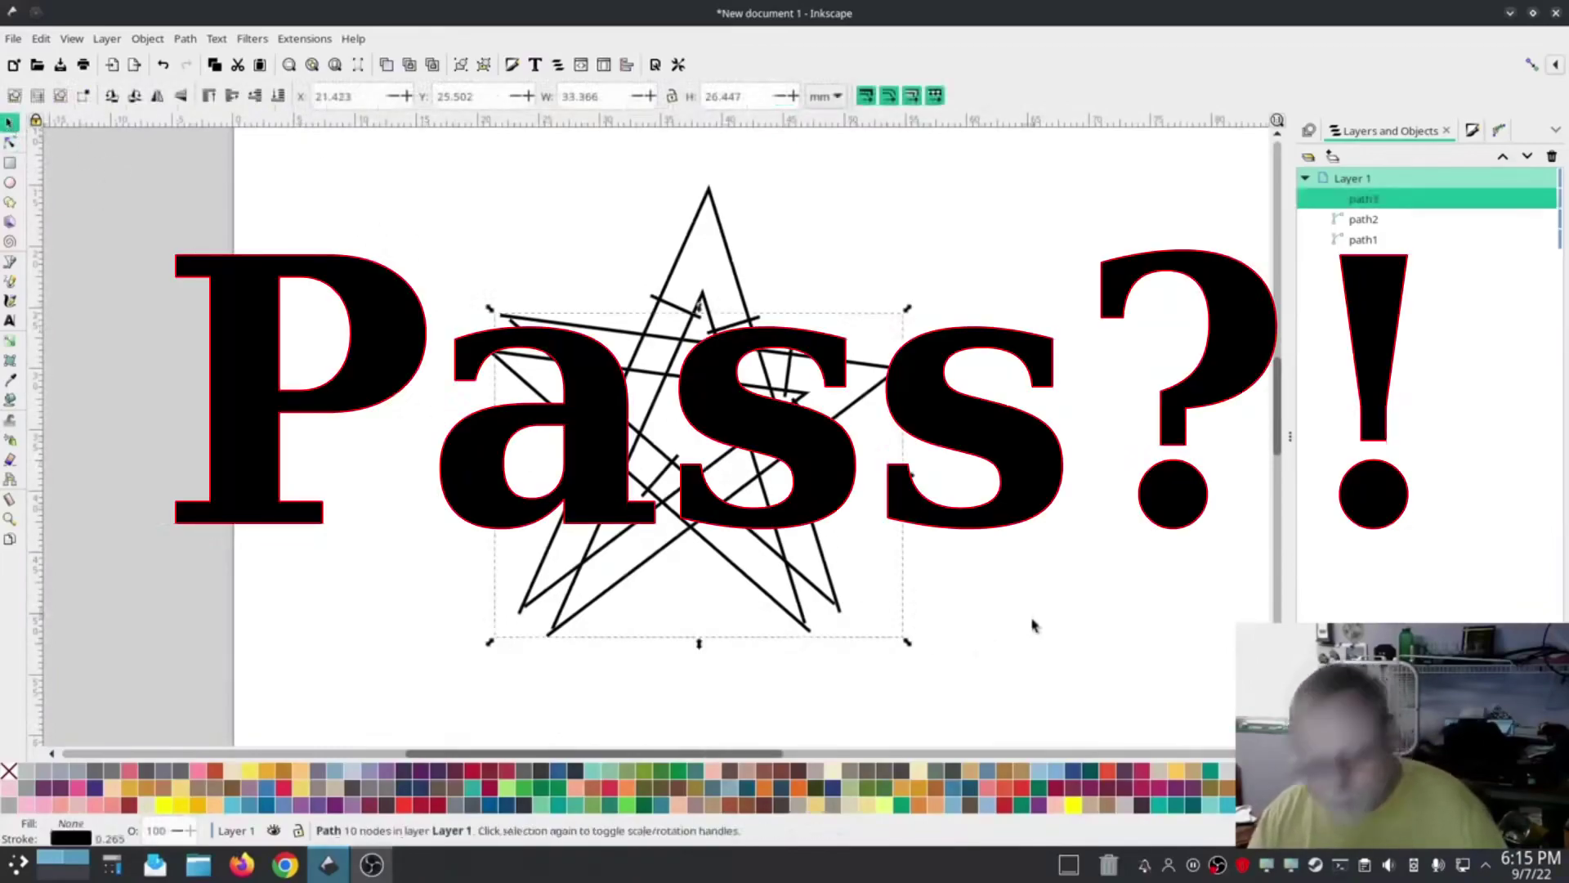
{"action": "key", "text": "Delete"}
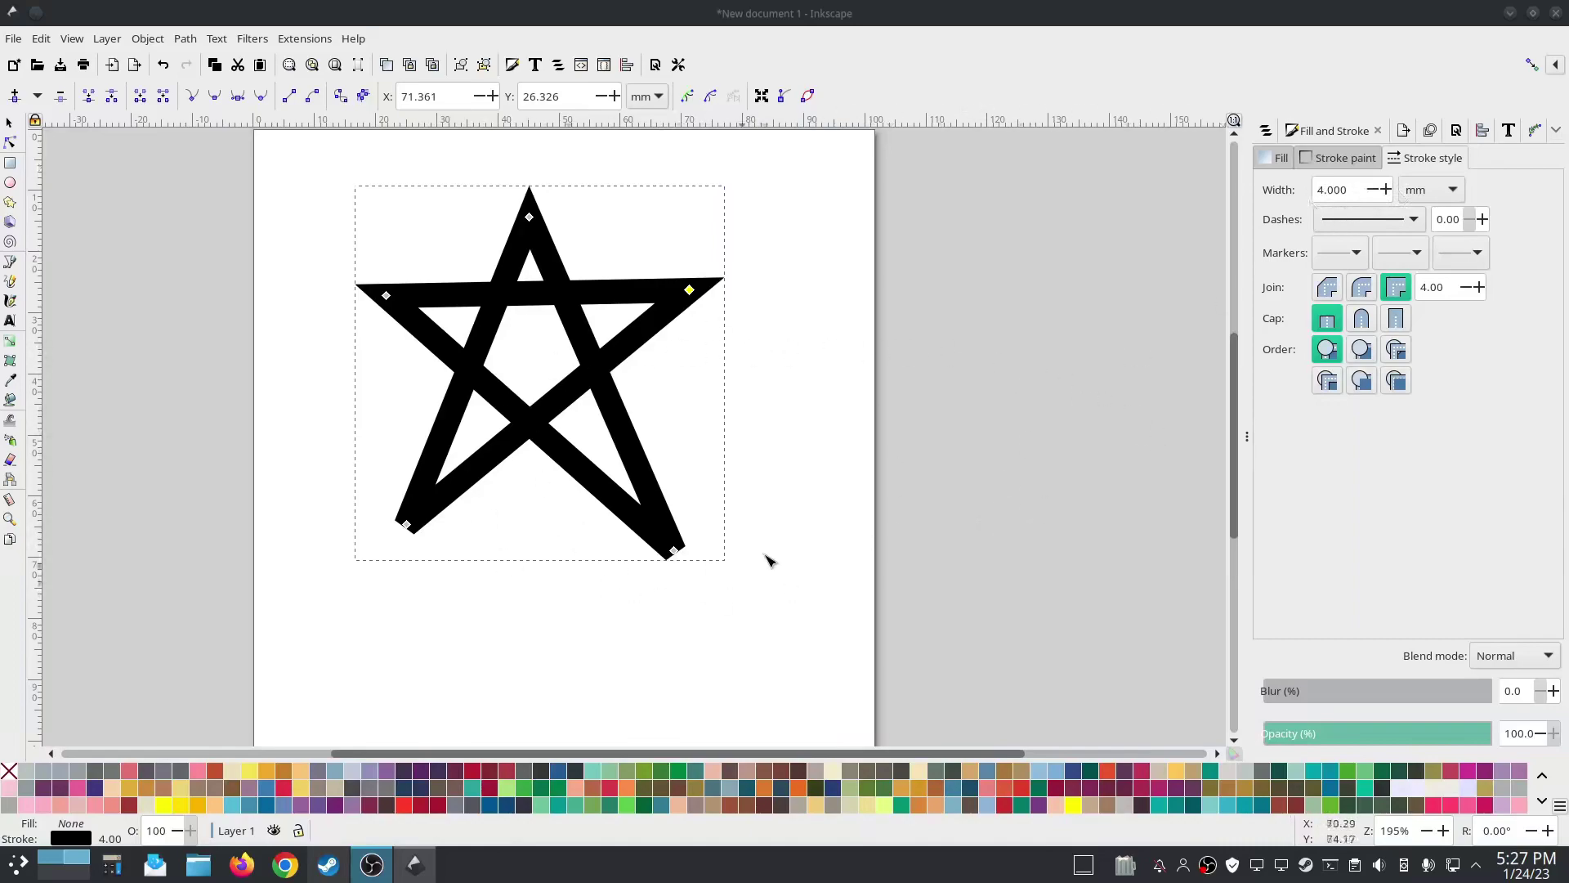
- Drag the pentagram's bottom-left, bottom-right and upper corner nodes outward to widen the star
{"action": "left_click_drag", "start_coordinate": [674, 551], "coordinate": [666, 537]}
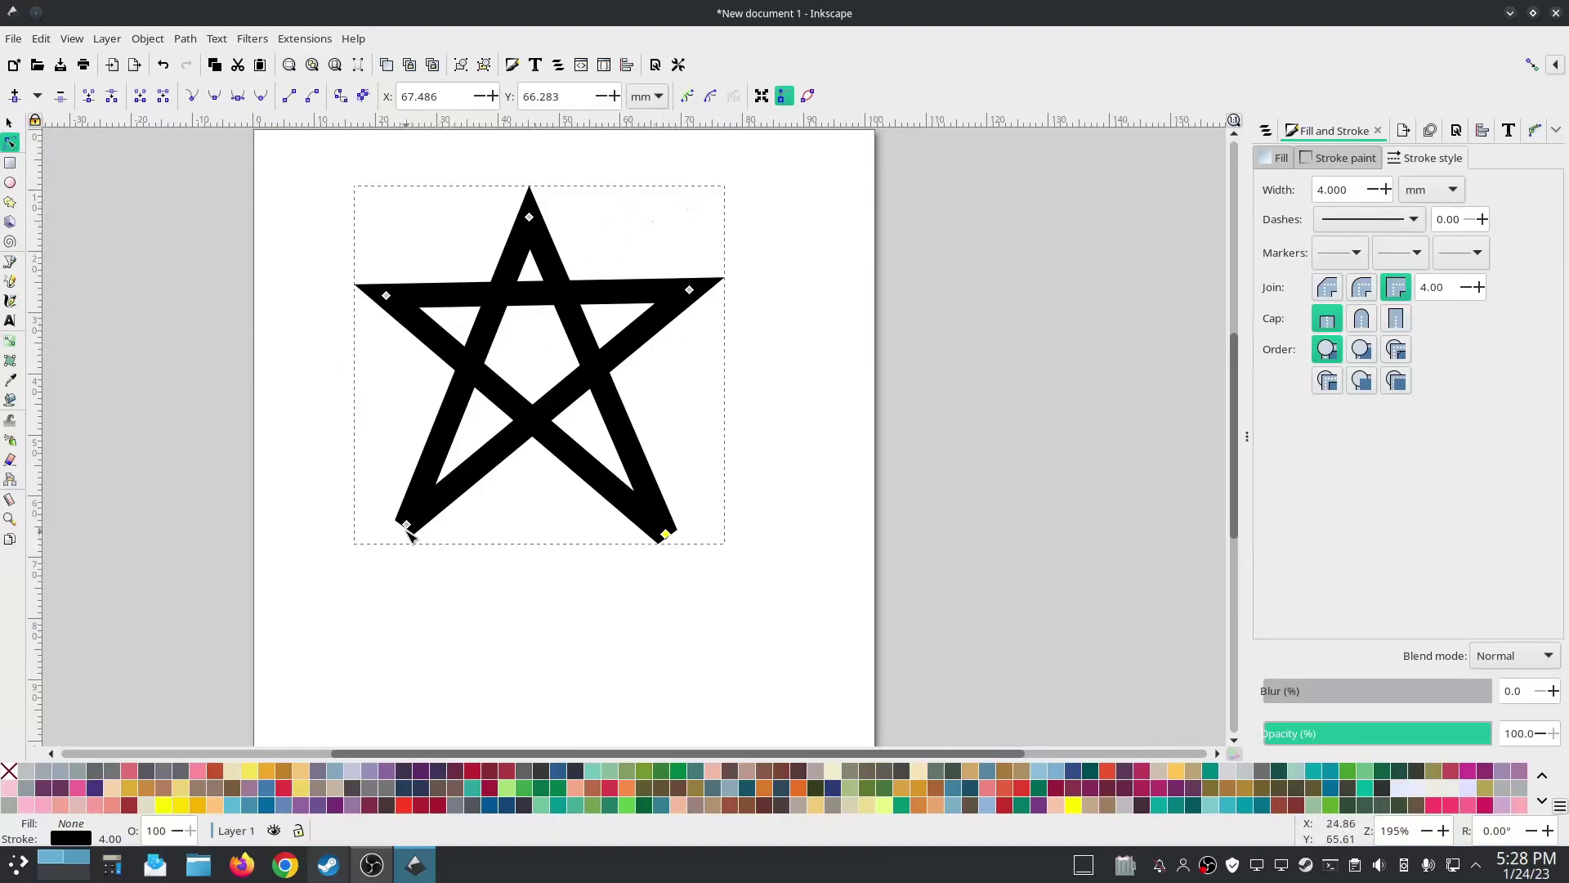
{"action": "mouse_move", "coordinate": [407, 527]}
{"action": "left_mouse_down"}
{"action": "mouse_move", "coordinate": [360, 570]}
{"action": "mouse_move", "coordinate": [300, 570]}
{"action": "mouse_move", "coordinate": [415, 512]}
{"action": "left_mouse_up"}
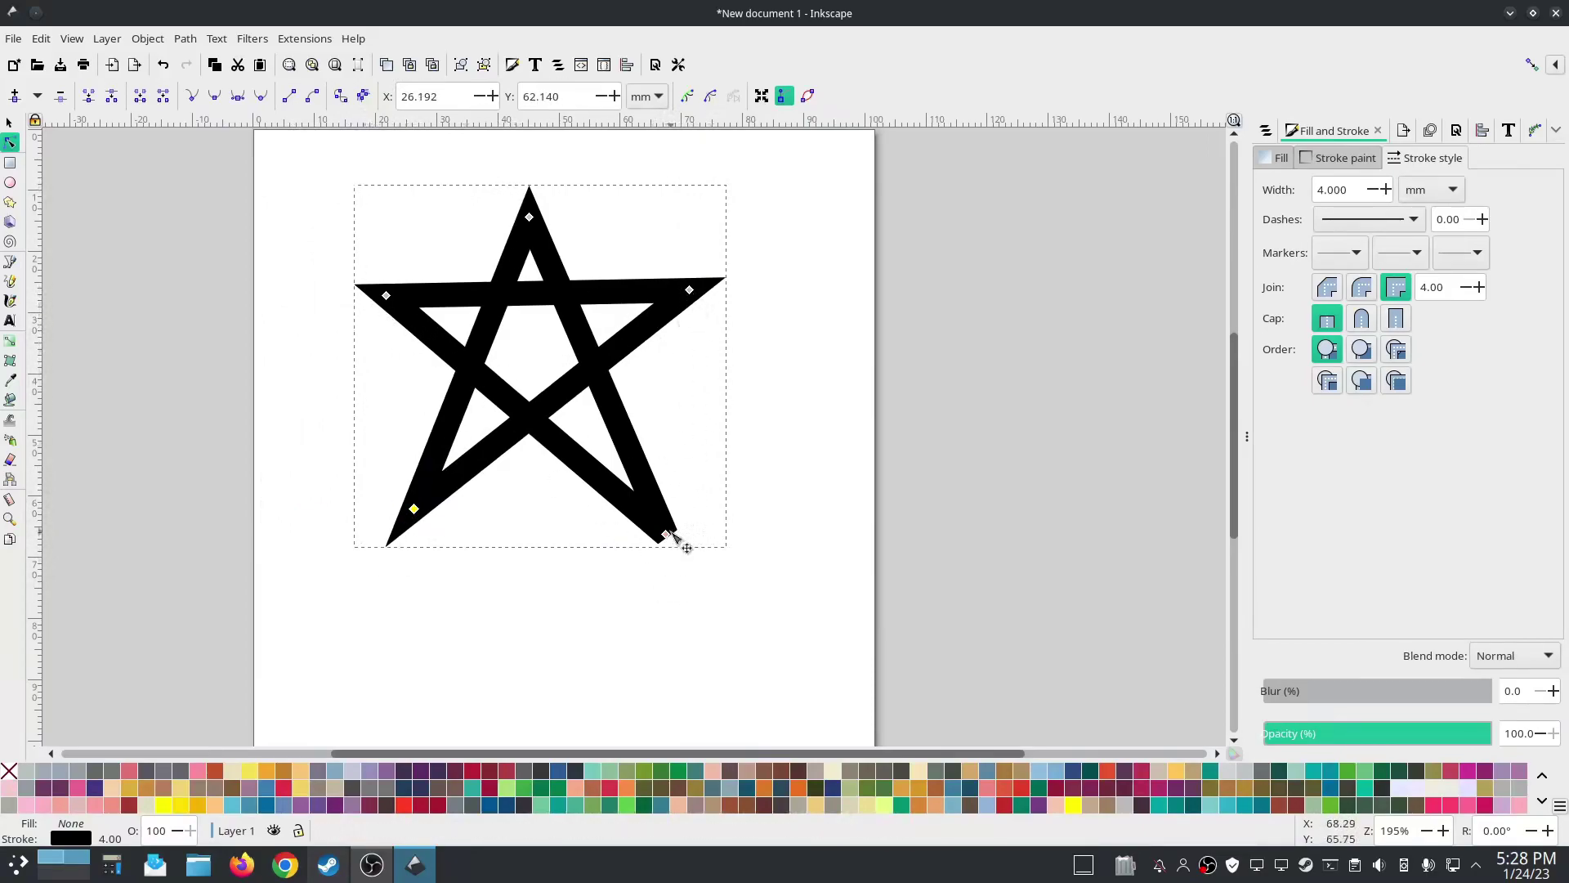
{"action": "mouse_move", "coordinate": [676, 536]}
{"action": "left_mouse_down"}
{"action": "mouse_move", "coordinate": [704, 581]}
{"action": "mouse_move", "coordinate": [777, 588]}
{"action": "mouse_move", "coordinate": [760, 450]}
{"action": "mouse_move", "coordinate": [673, 536]}
{"action": "mouse_move", "coordinate": [683, 498]}
{"action": "mouse_move", "coordinate": [655, 459]}
{"action": "mouse_move", "coordinate": [651, 504]}
{"action": "mouse_move", "coordinate": [694, 515]}
{"action": "left_mouse_up"}
{"action": "left_click_drag", "start_coordinate": [413, 510], "coordinate": [372, 517]}
{"action": "left_click_drag", "start_coordinate": [386, 301], "coordinate": [368, 296]}
{"action": "left_click_drag", "start_coordinate": [692, 292], "coordinate": [695, 291]}
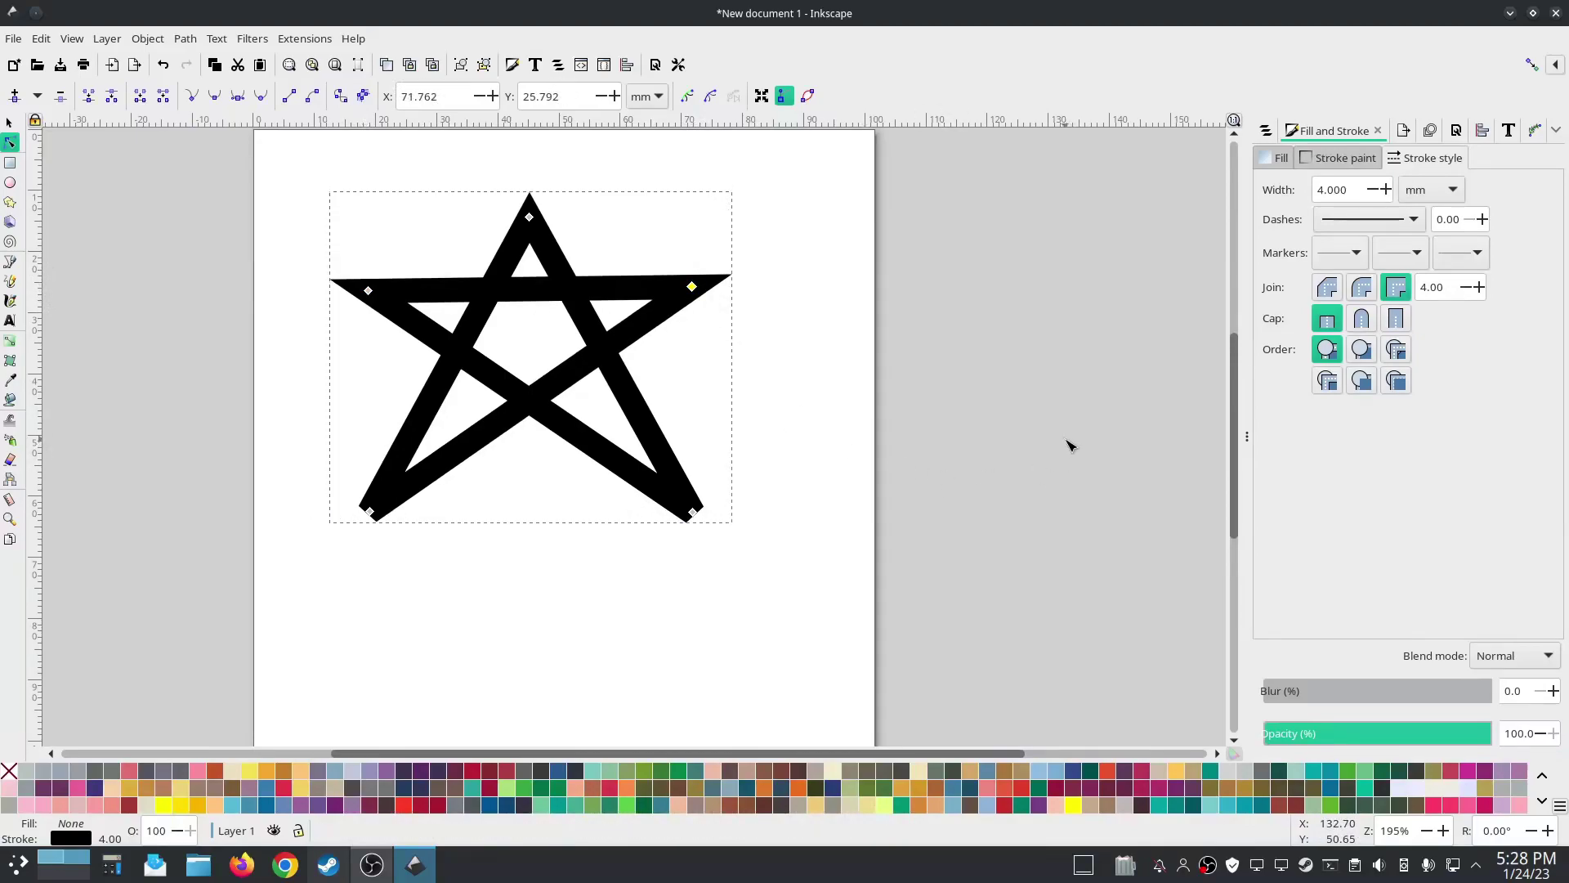
- Convert the pentagram line into a satin column with Ink/Stitch's Convert Line to Satin
{"action": "left_click", "coordinate": [297, 39]}
{"action": "mouse_move", "coordinate": [350, 267]}
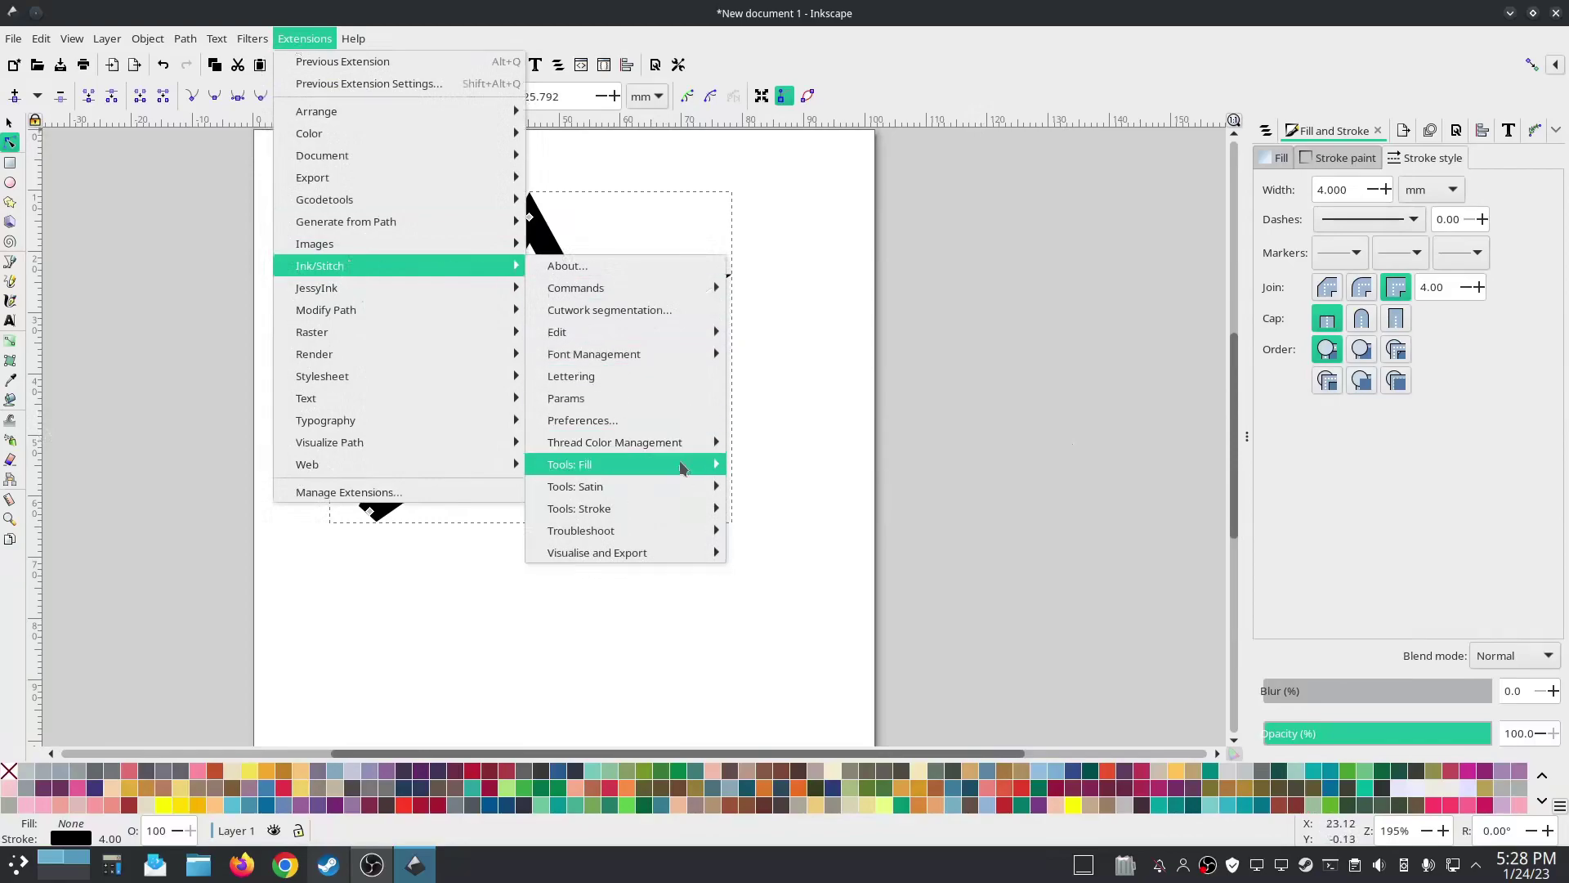
{"action": "mouse_move", "coordinate": [663, 489]}
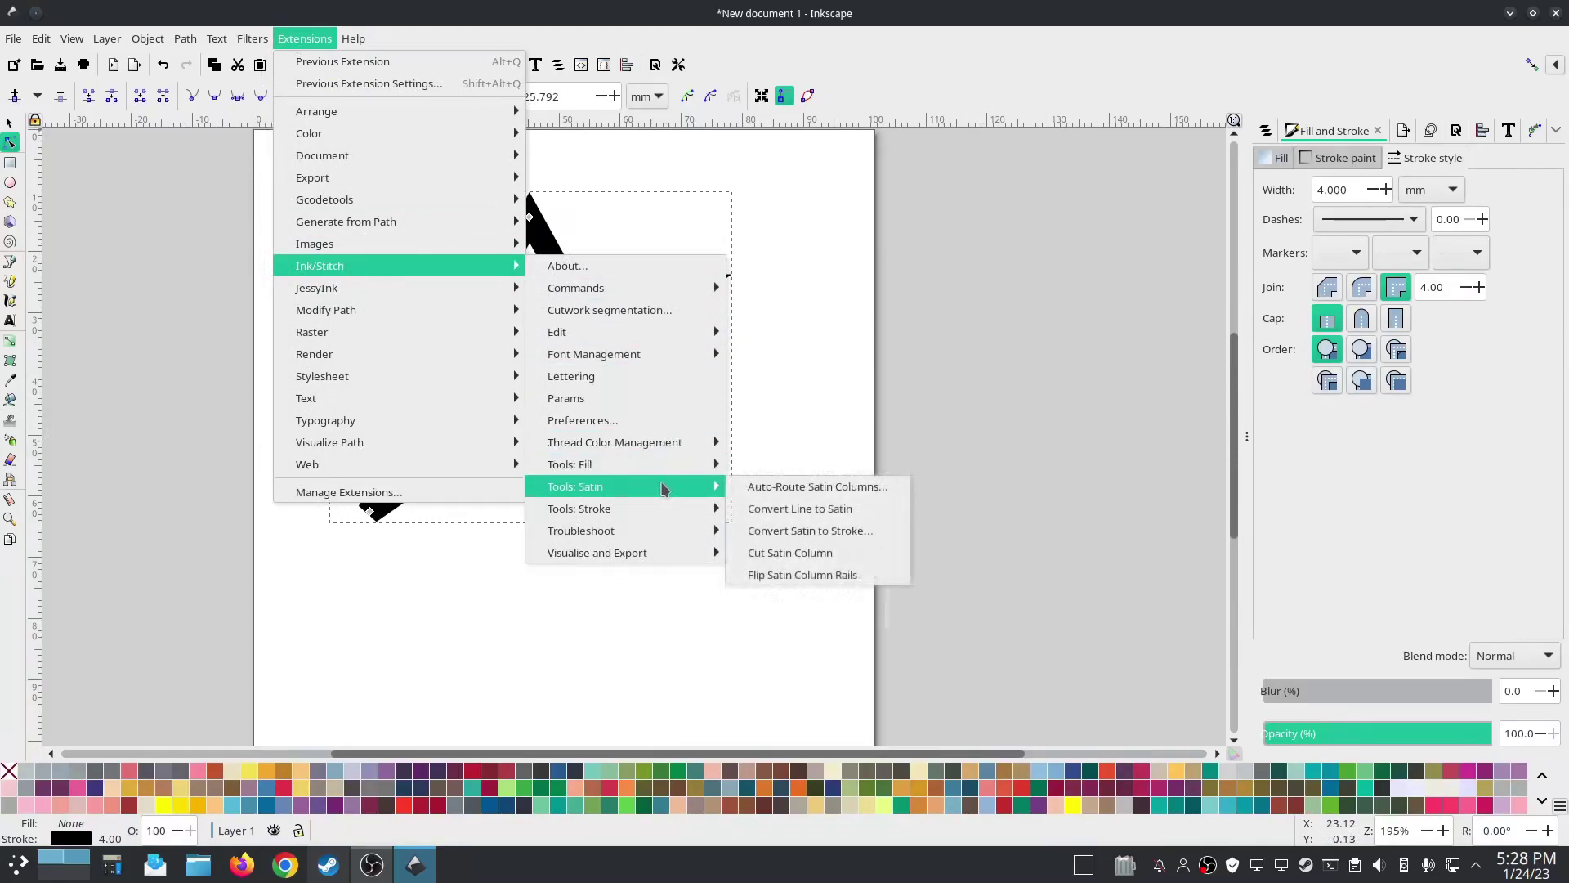
{"action": "left_click", "coordinate": [811, 508]}
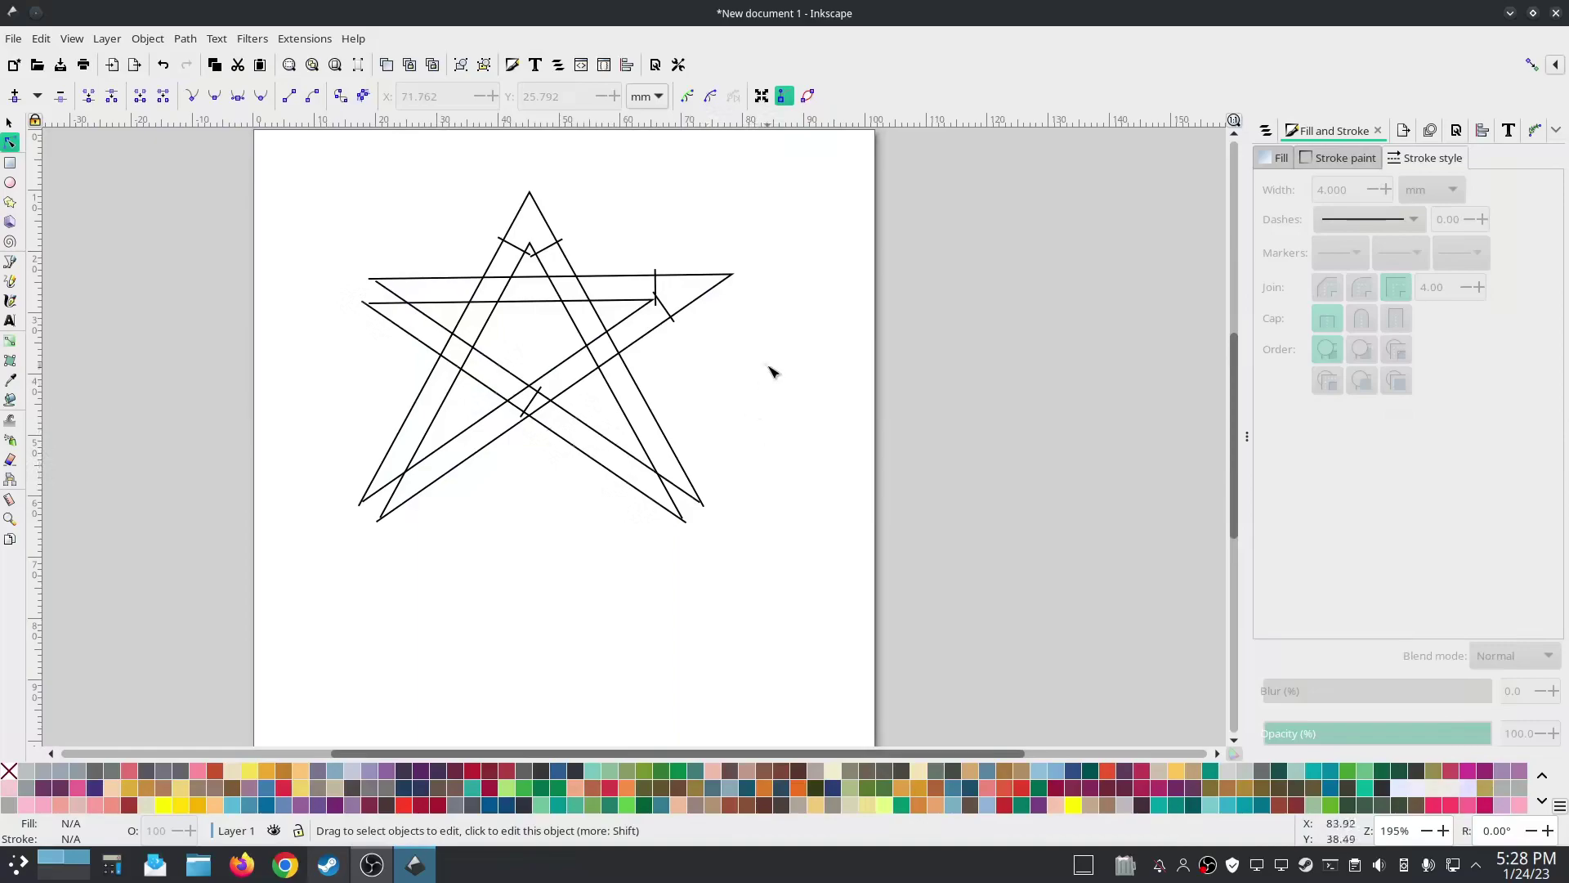
- Shift the vertical rung left and the diagonal rung down-left along the star's arms
{"action": "scroll", "coordinate": [654, 294], "scroll_direction": "up", "scroll_amount": 2, "text": "ctrl"}
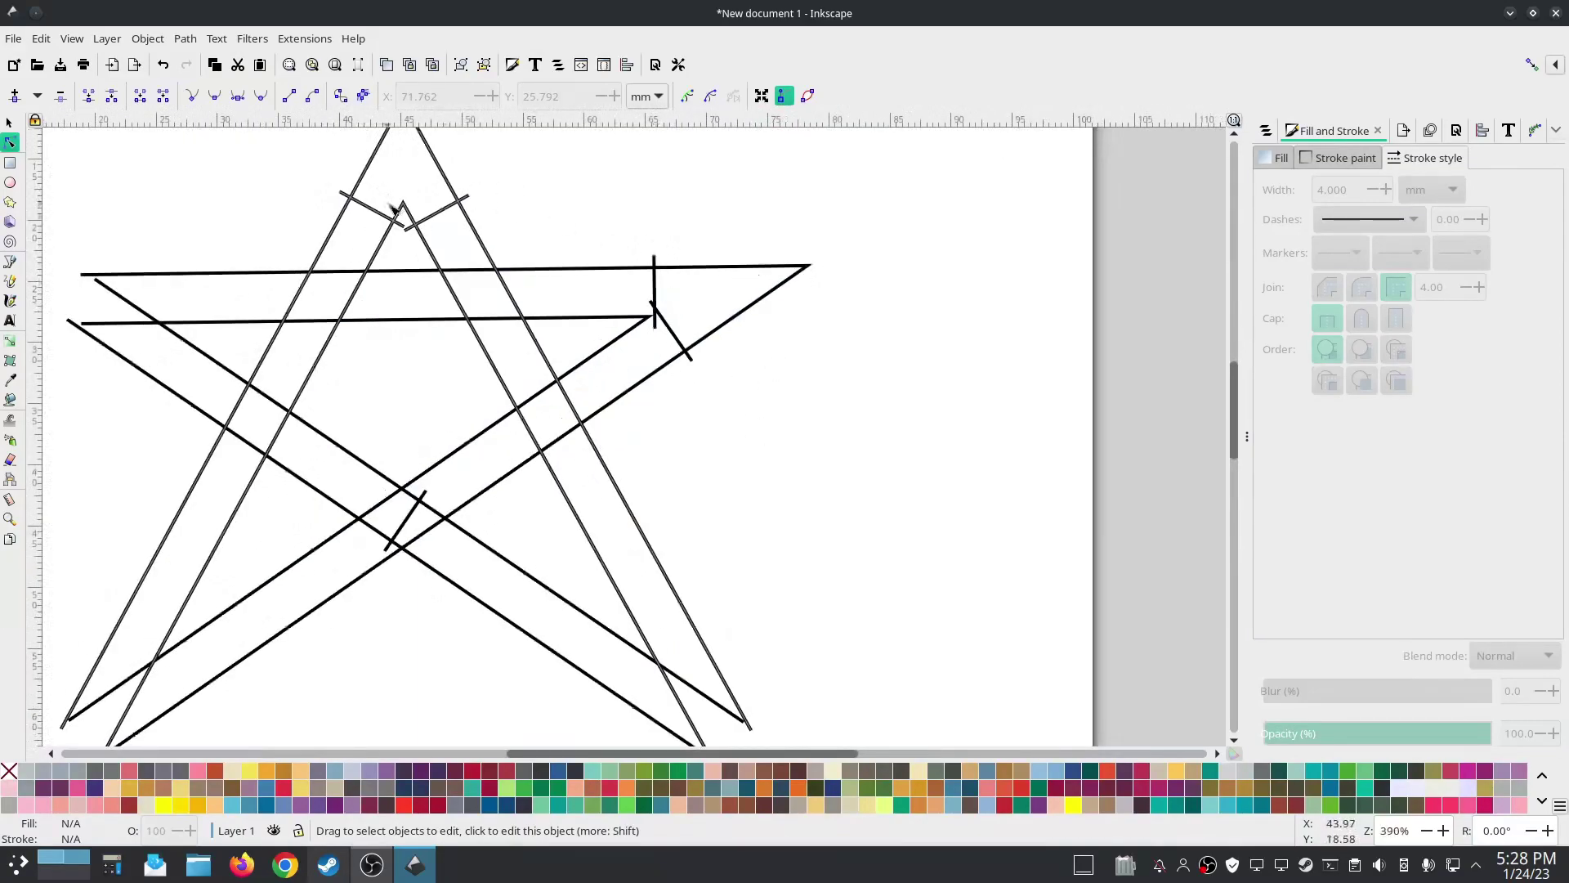
{"action": "left_click", "coordinate": [659, 290]}
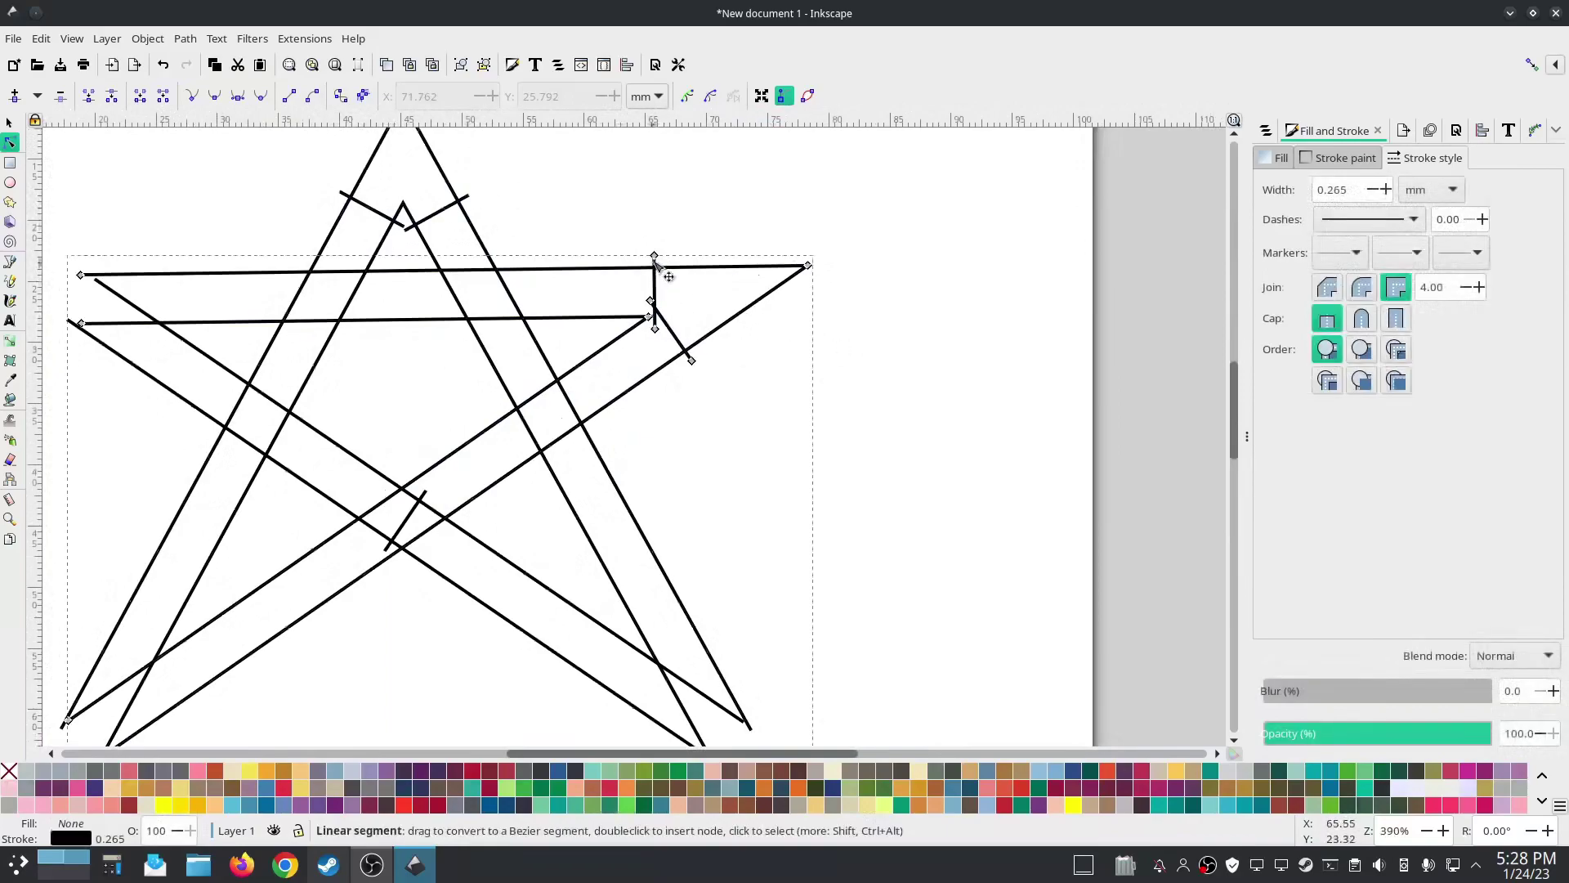
{"action": "left_click_drag", "start_coordinate": [657, 260], "coordinate": [556, 260]}
{"action": "key", "text": "ctrl+z"}
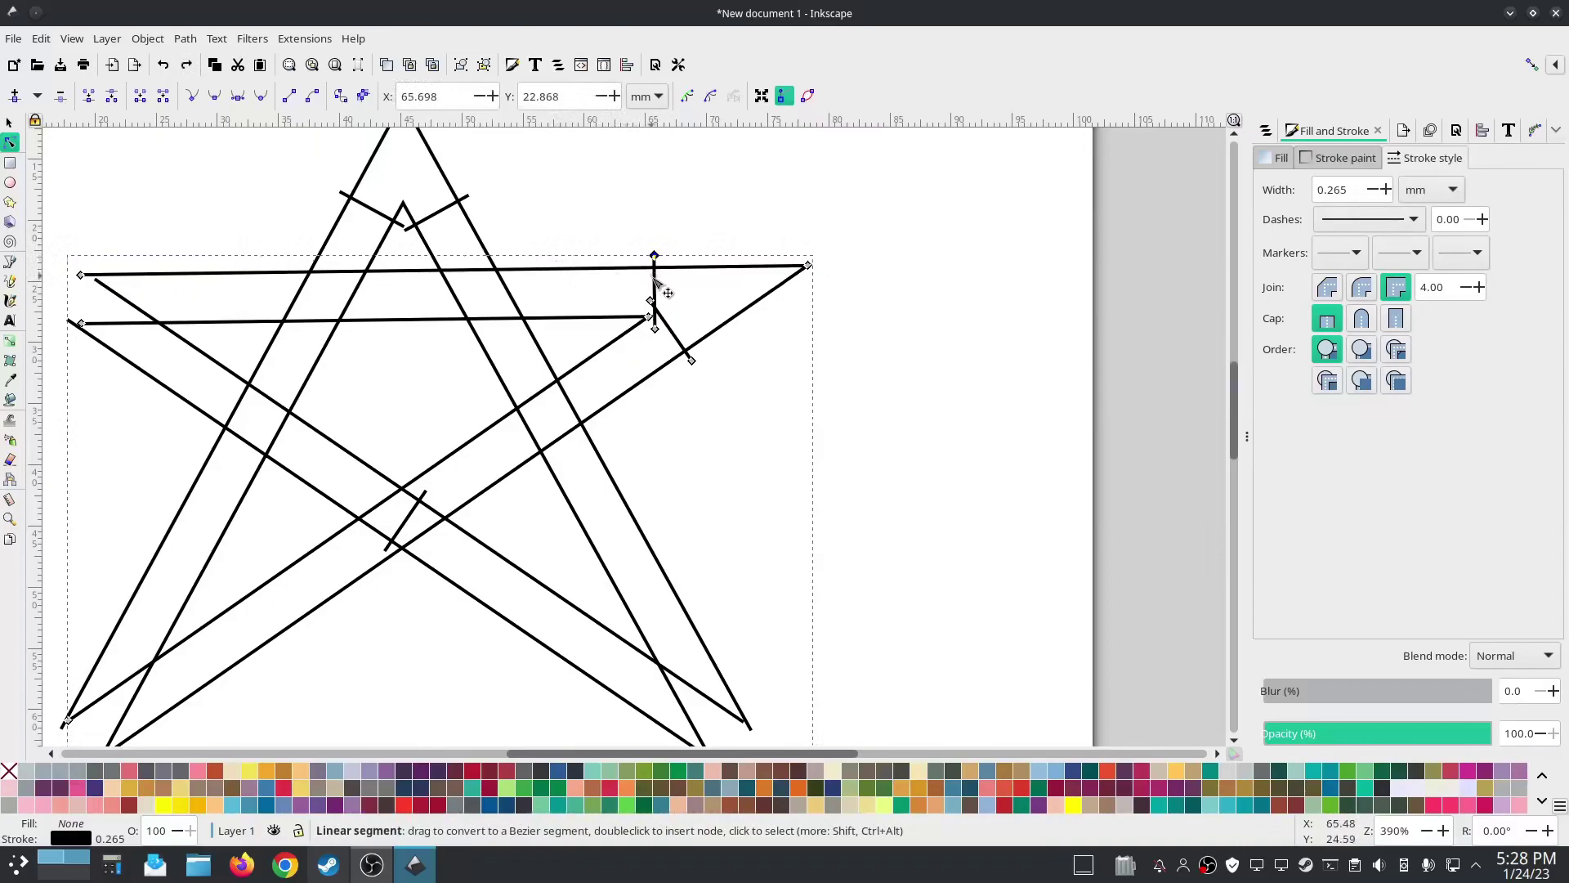
{"action": "left_click_drag", "start_coordinate": [655, 256], "coordinate": [535, 256]}
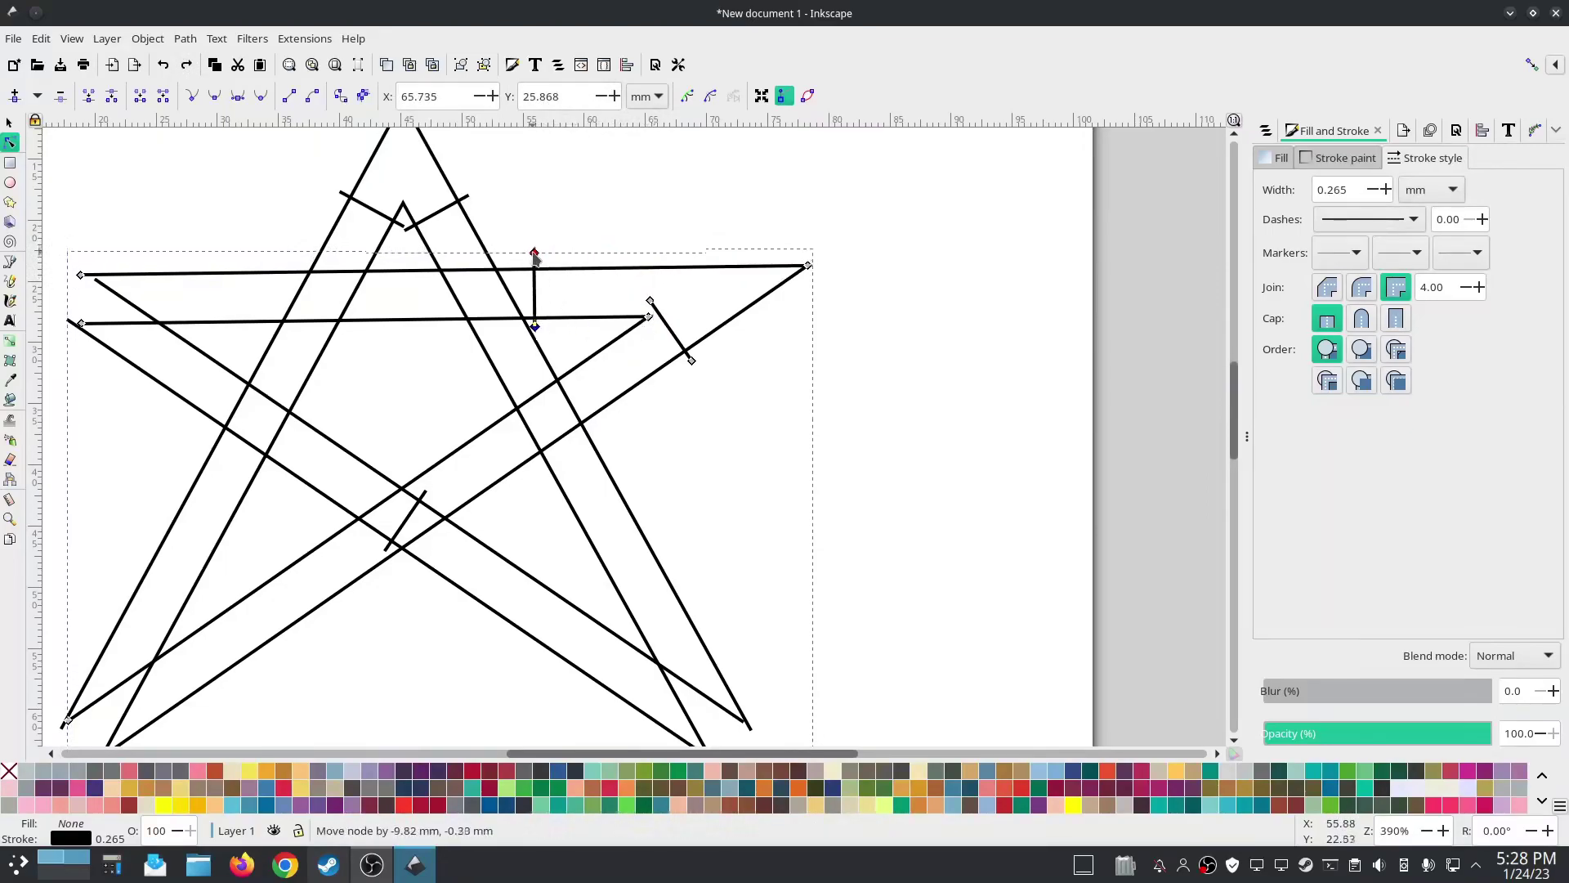
{"action": "left_click", "coordinate": [687, 352]}
{"action": "left_click_drag", "start_coordinate": [696, 374], "coordinate": [606, 436]}
- Move the two small rungs near the star's apex down along their arms
{"action": "left_click", "coordinate": [441, 219]}
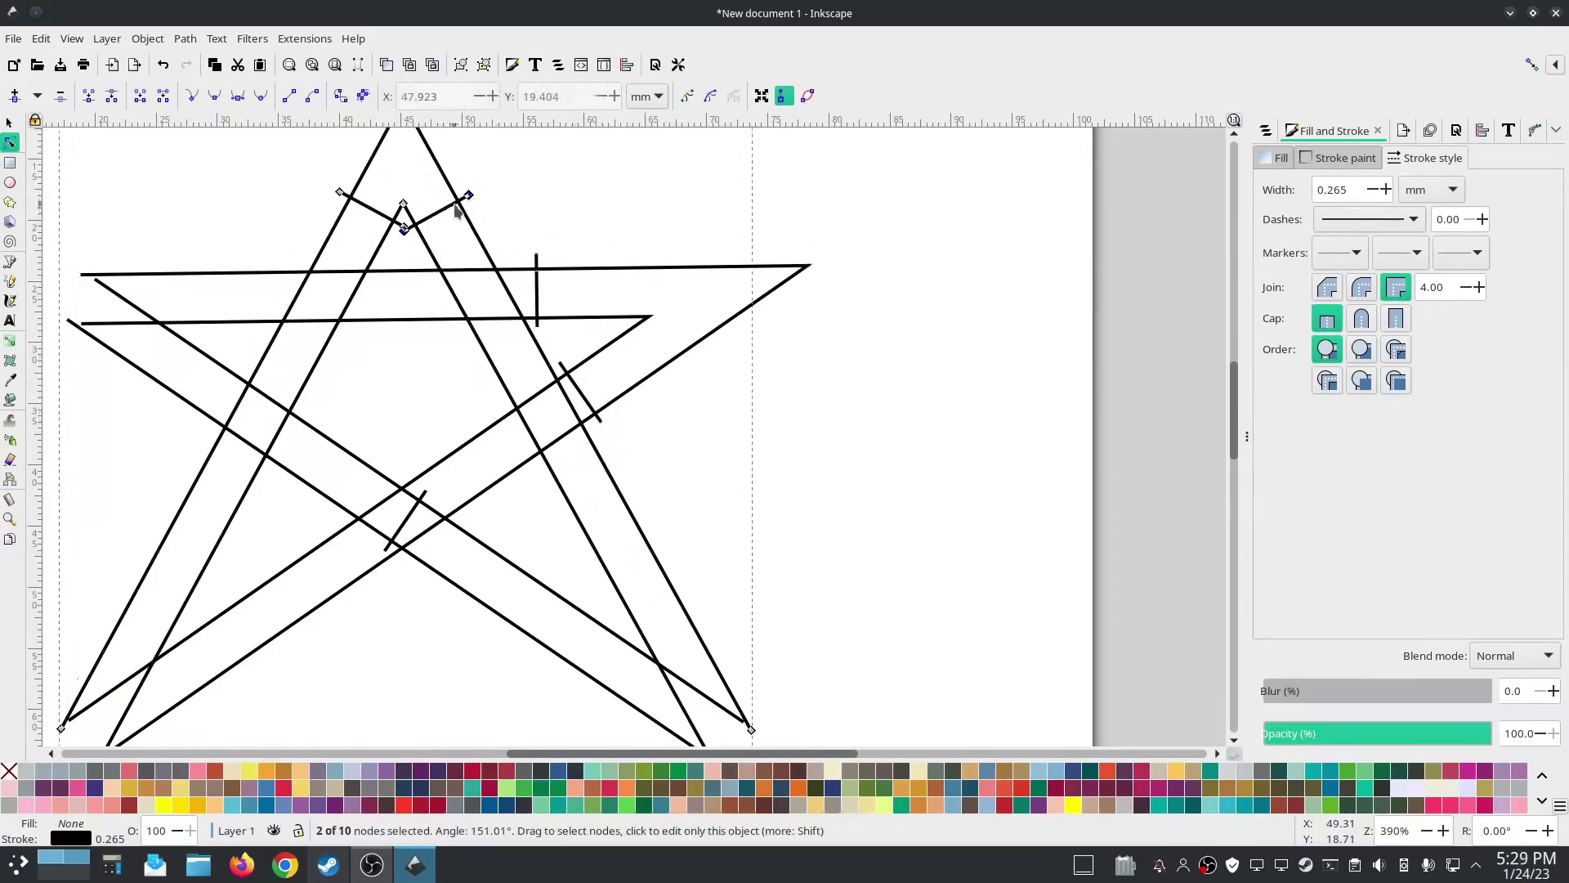
{"action": "left_click_drag", "start_coordinate": [471, 199], "coordinate": [500, 259]}
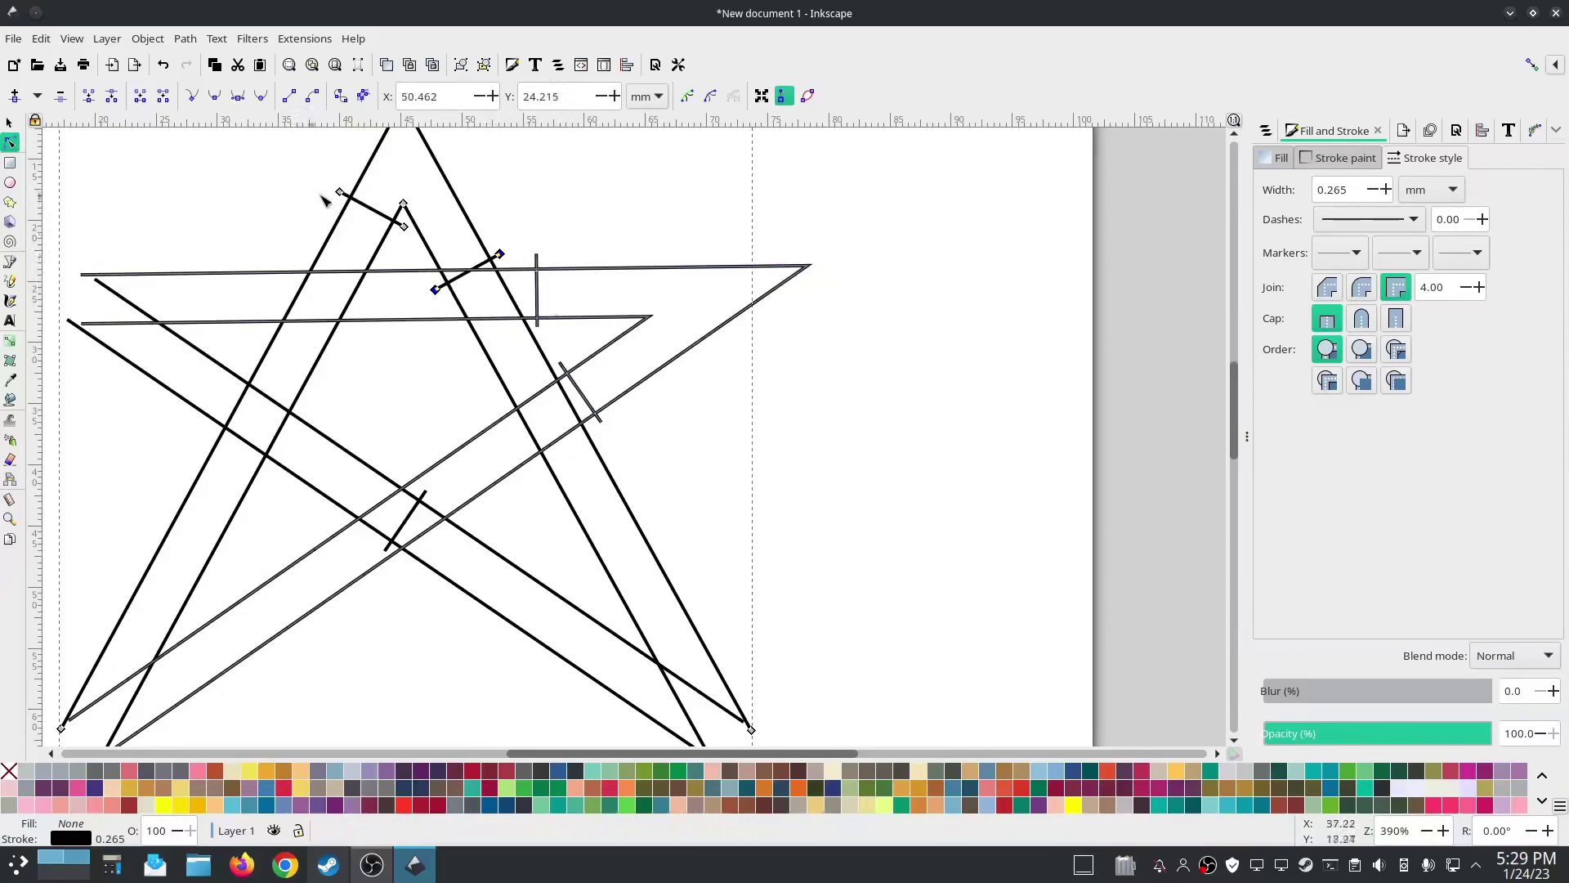
{"action": "left_click", "coordinate": [371, 209]}
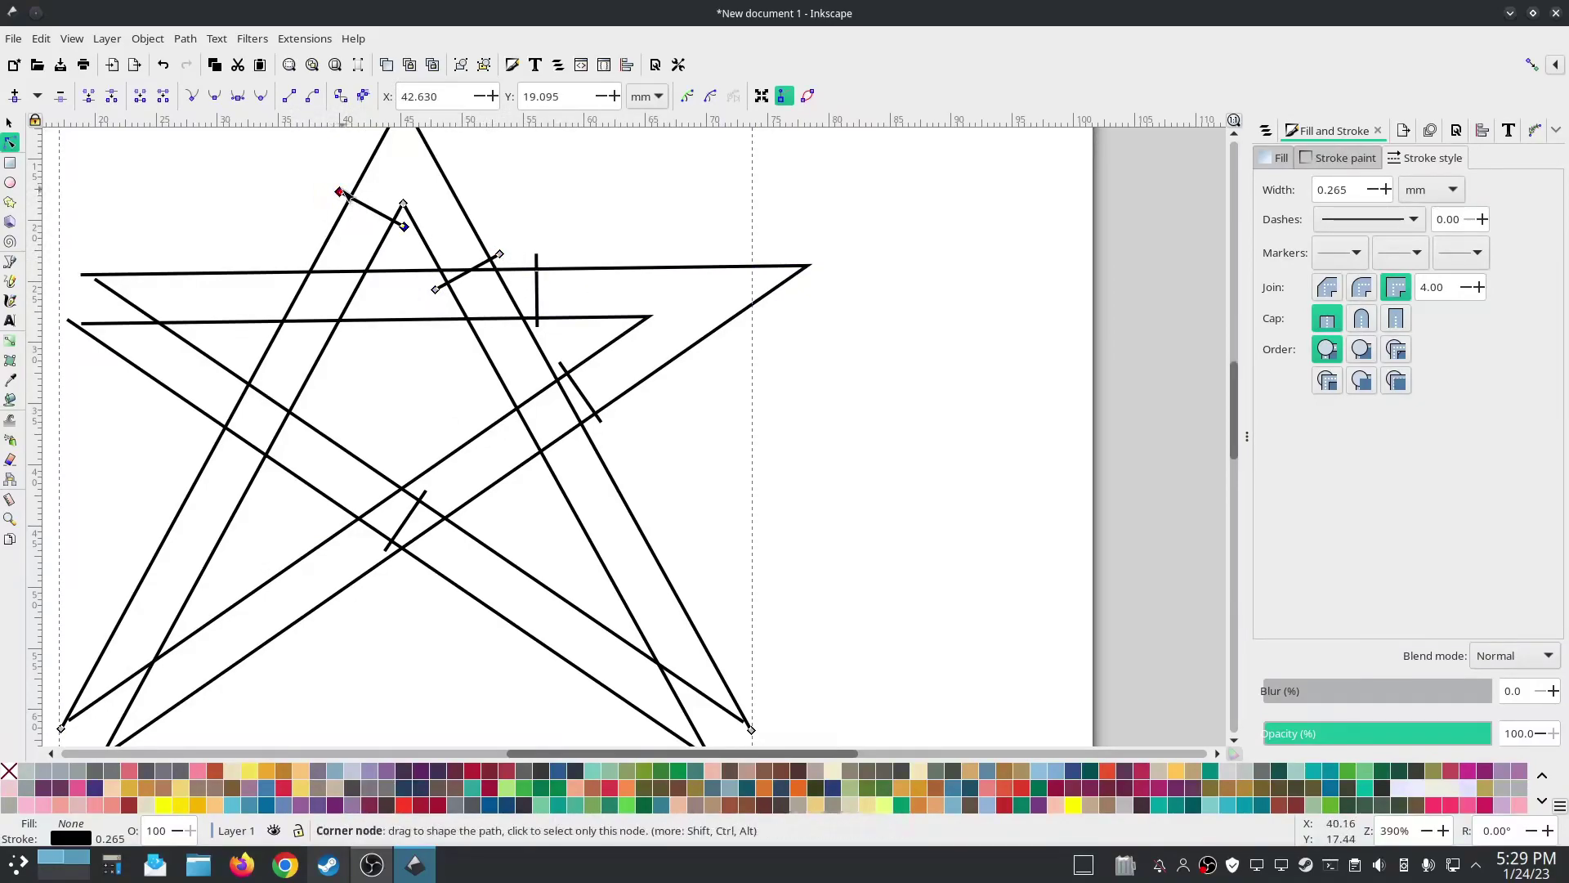
{"action": "left_click_drag", "start_coordinate": [340, 194], "coordinate": [299, 264]}
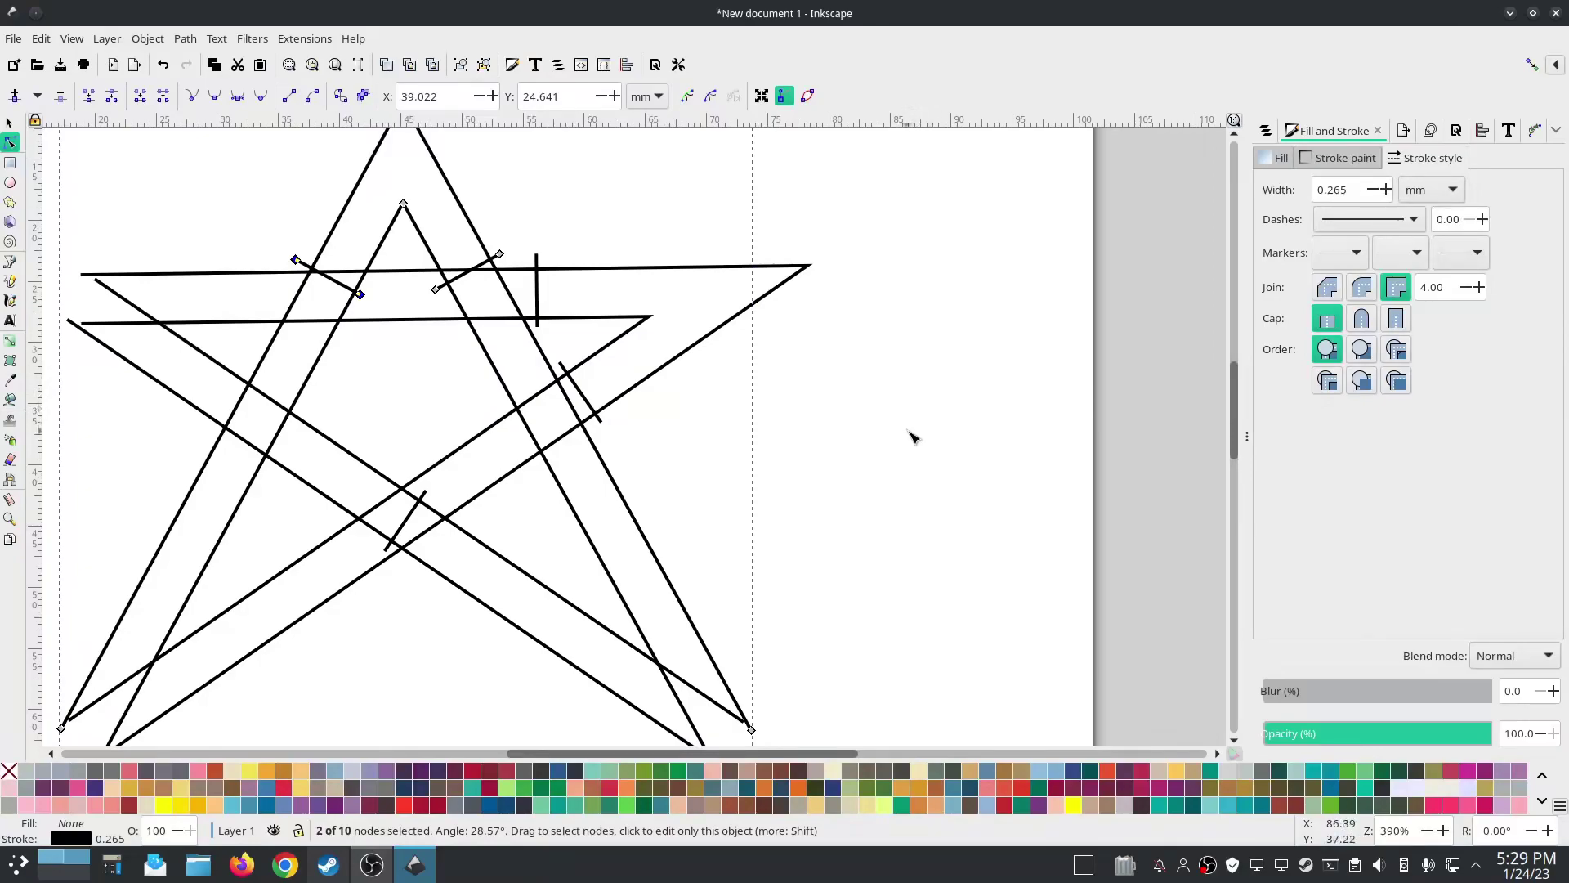
{"action": "scroll", "coordinate": [913, 437], "scroll_direction": "down", "scroll_amount": 2}
- Run the Ink/Stitch realistic simulator at higher speed, then close it
{"action": "key", "text": "Escape"}
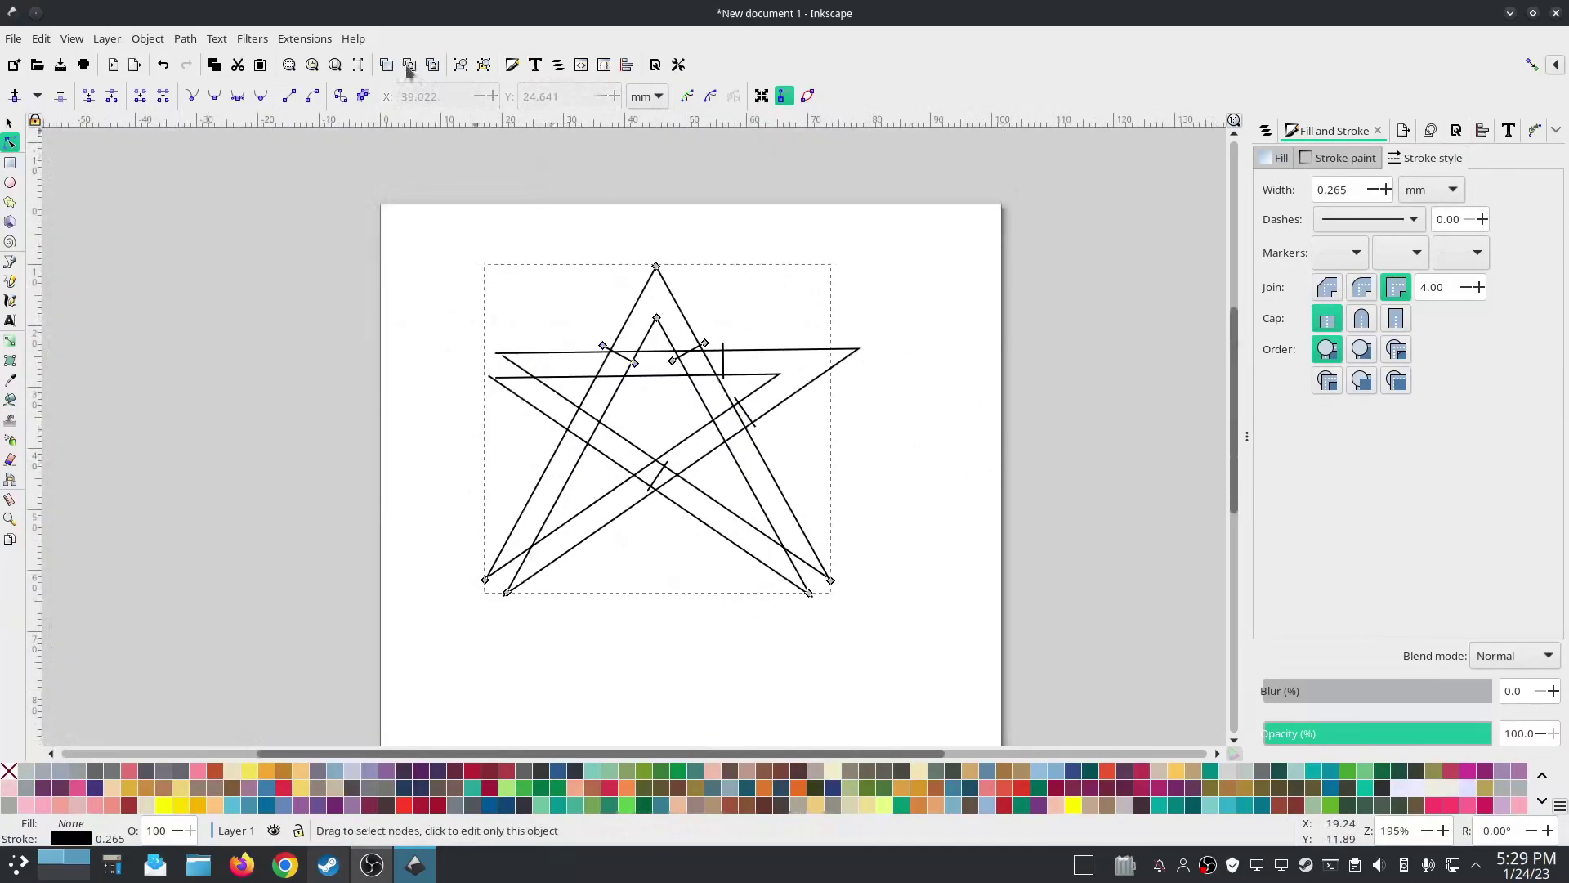
{"action": "left_click", "coordinate": [308, 39]}
{"action": "mouse_move", "coordinate": [327, 265]}
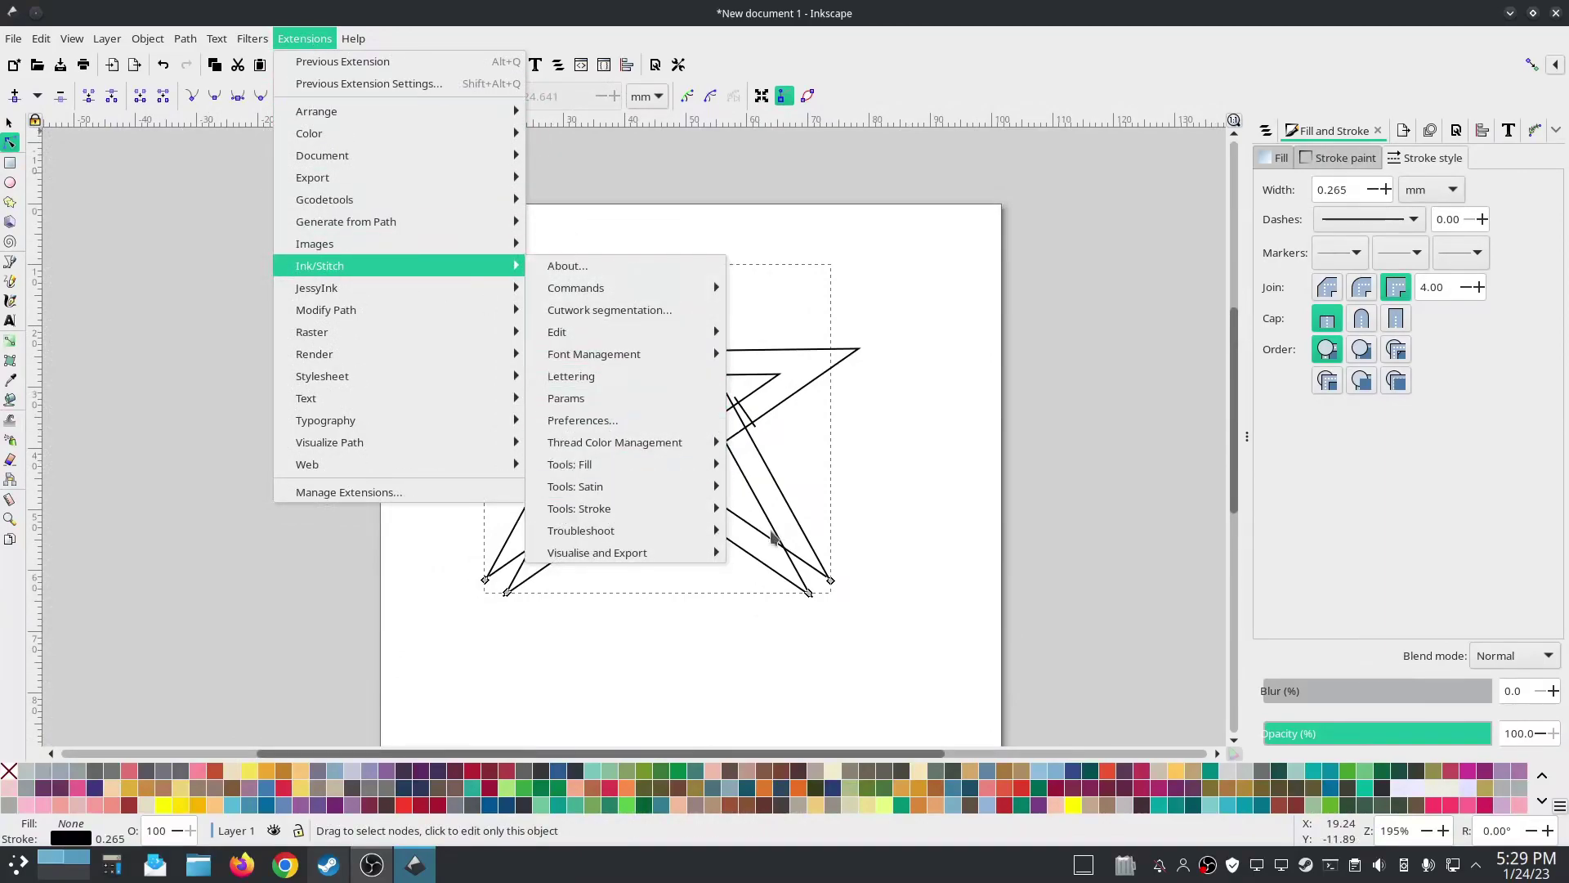
{"action": "mouse_move", "coordinate": [703, 553]}
{"action": "left_click", "coordinate": [827, 626]}
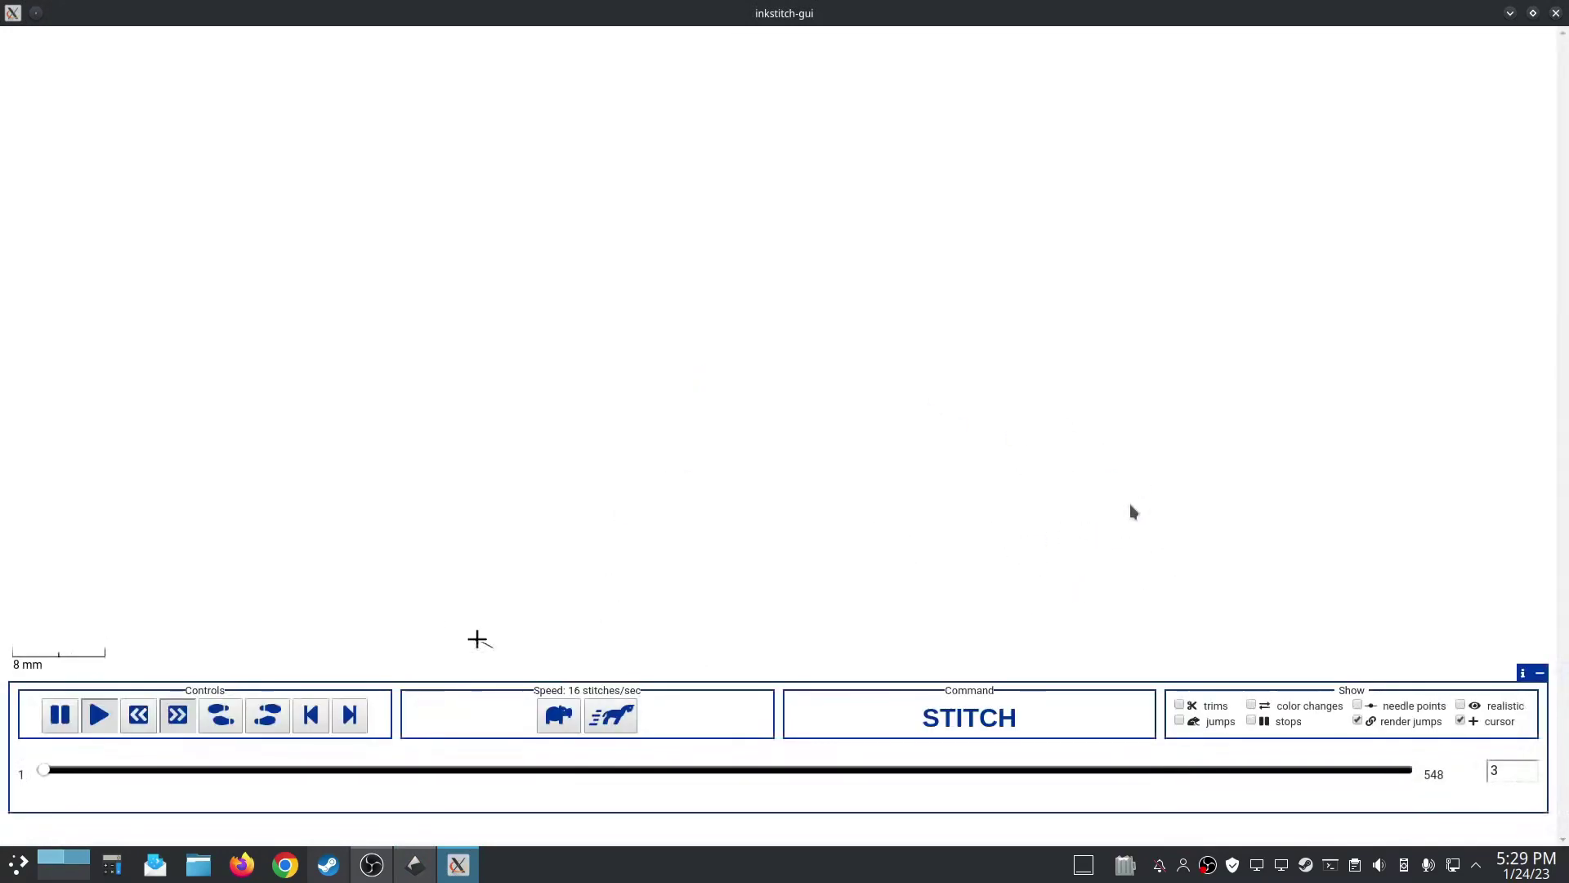
{"action": "left_click", "coordinate": [618, 716]}
{"action": "left_click", "coordinate": [619, 716]}
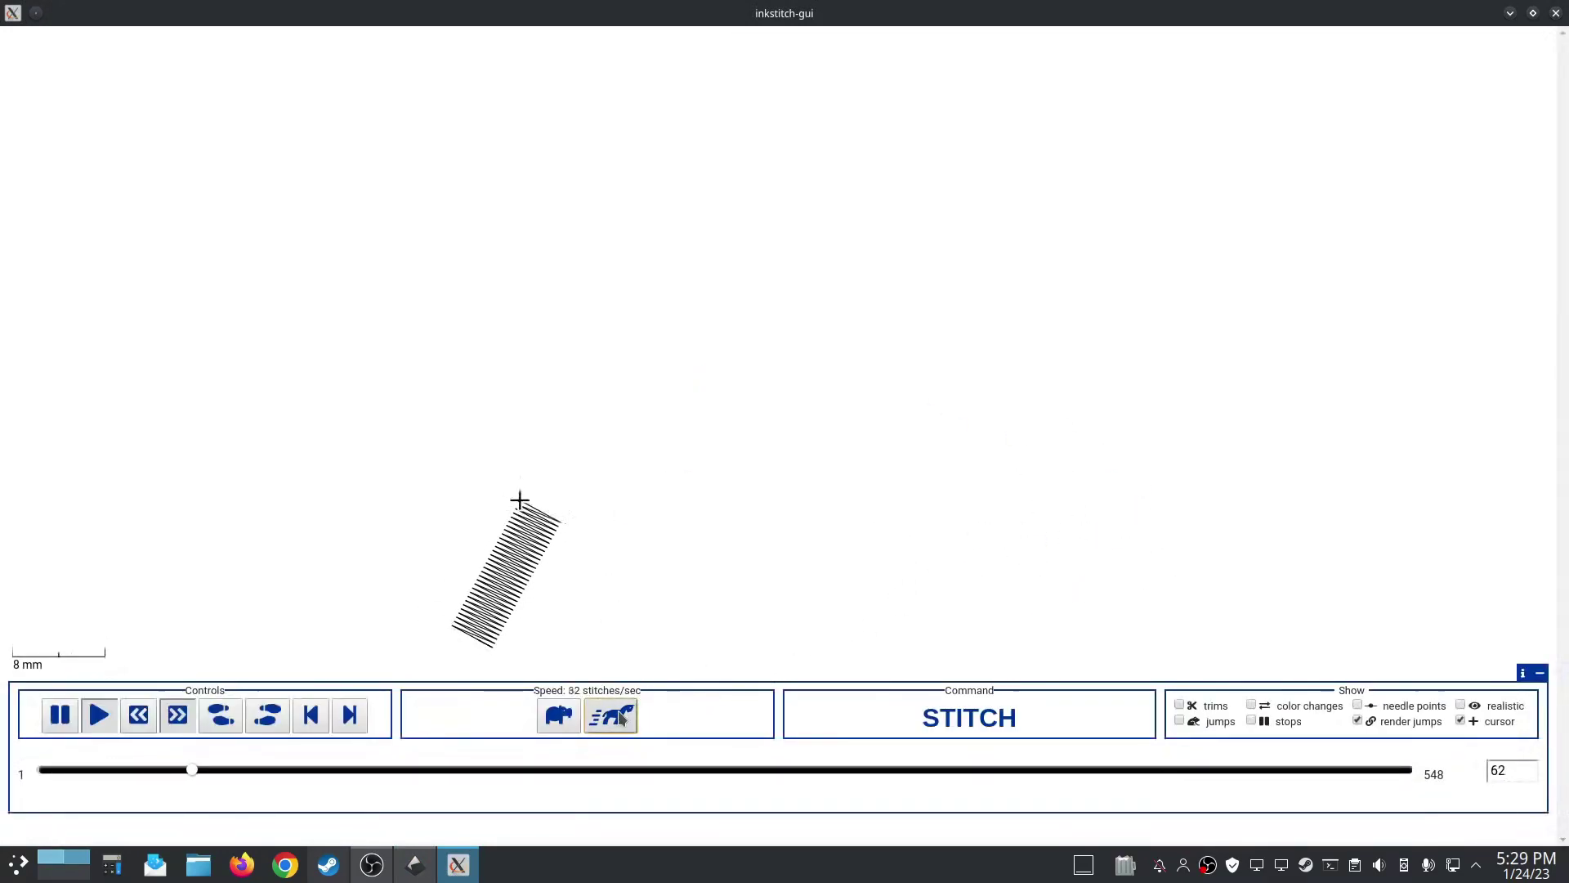
{"action": "left_click", "coordinate": [619, 716]}
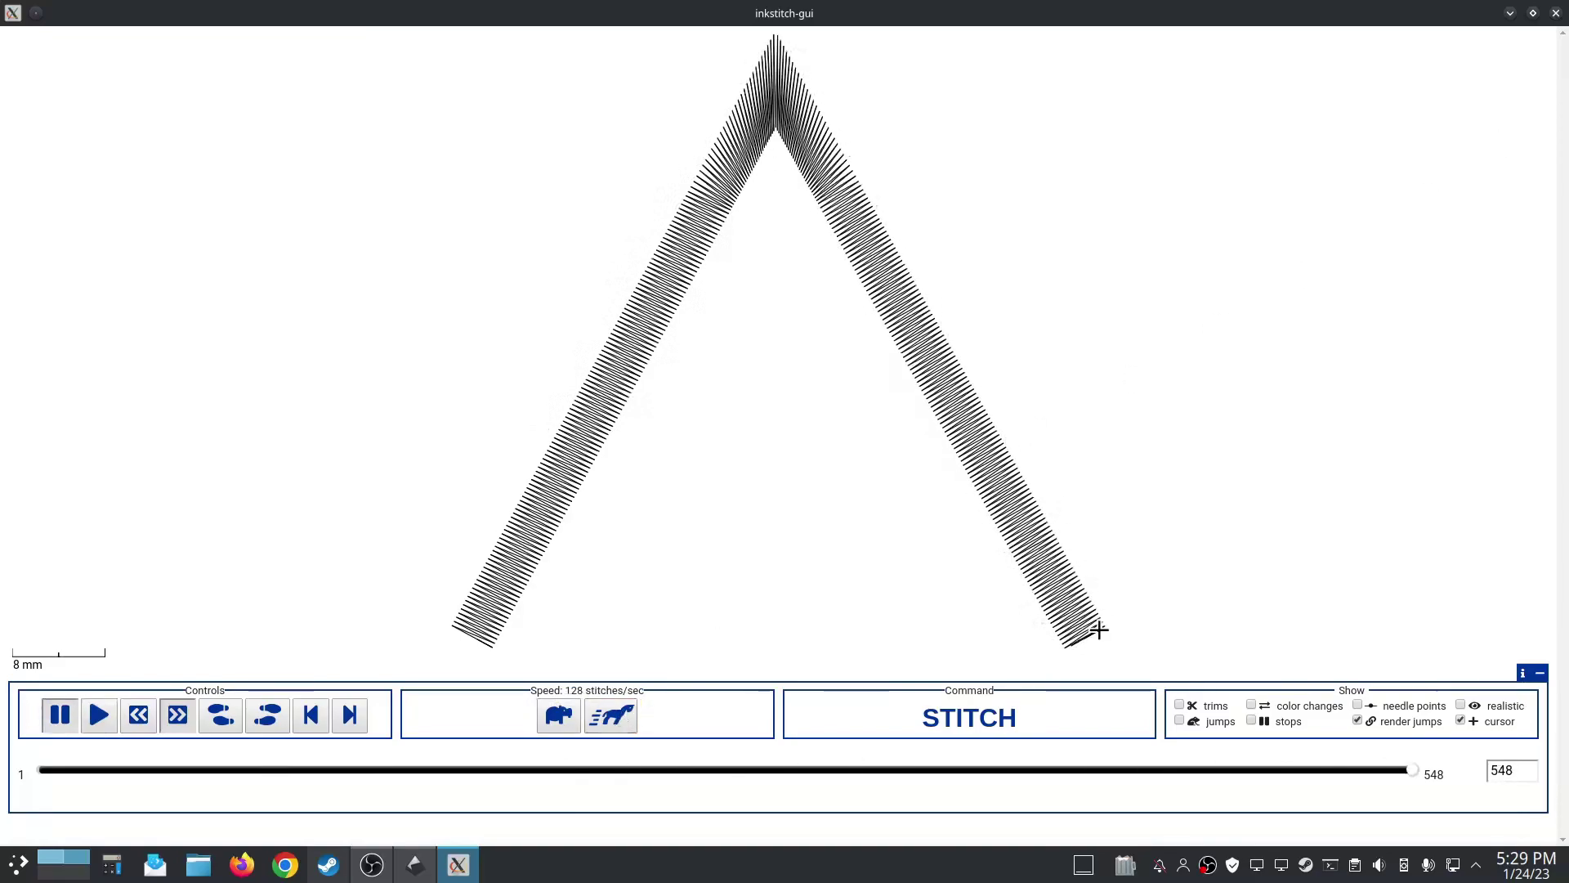
{"action": "left_click", "coordinate": [1555, 13]}
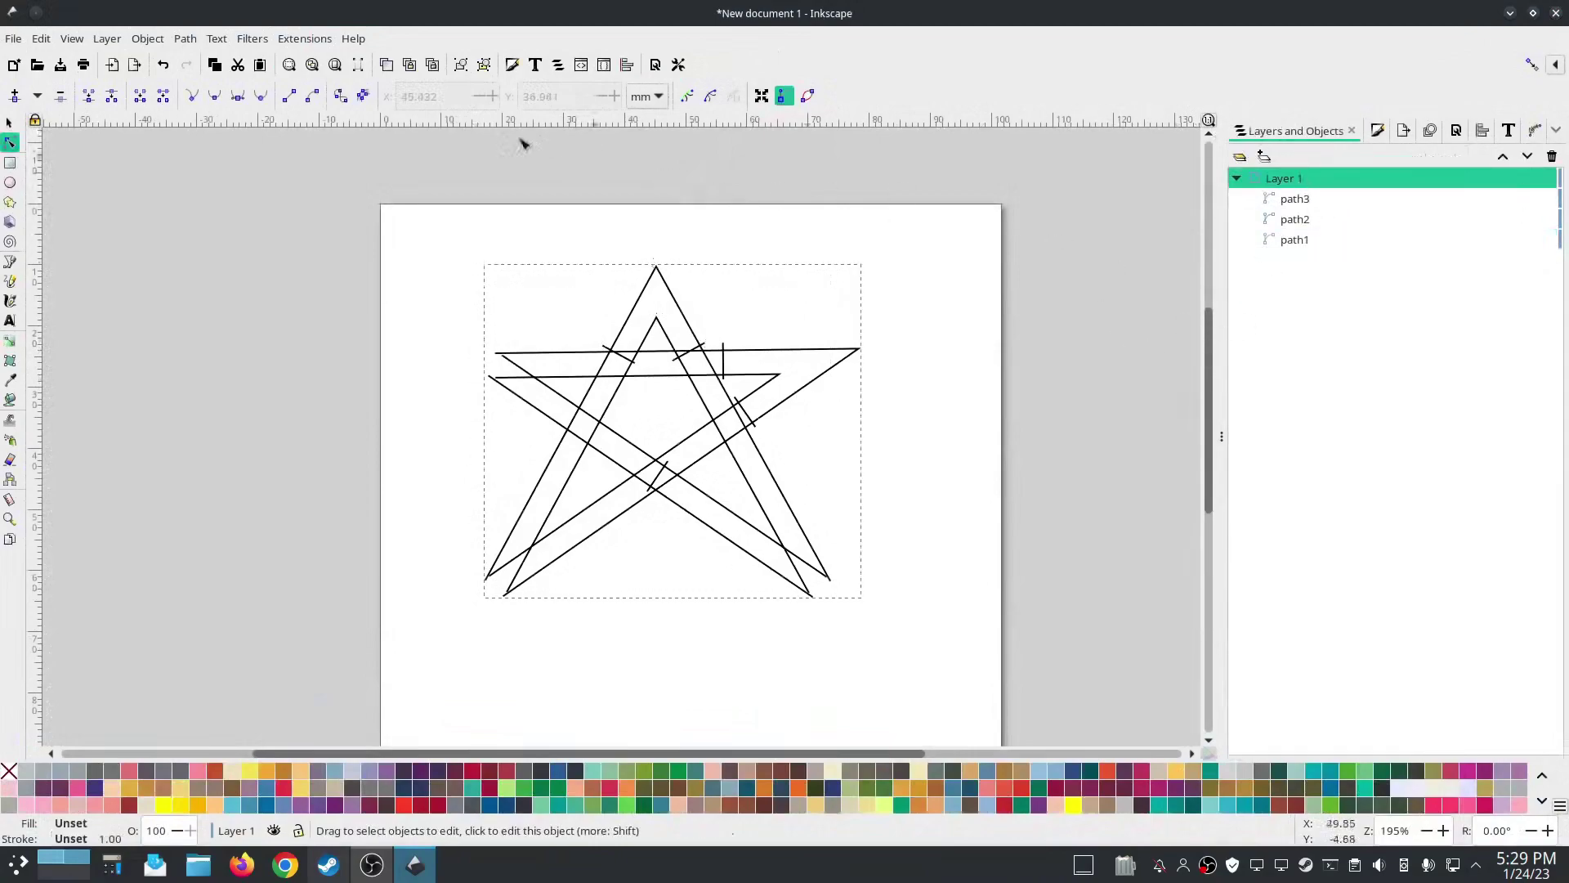
- Rerun the simulator at top speed until all 1434 stitches of the star are shown
{"action": "left_click", "coordinate": [304, 39]}
{"action": "mouse_move", "coordinate": [329, 266]}
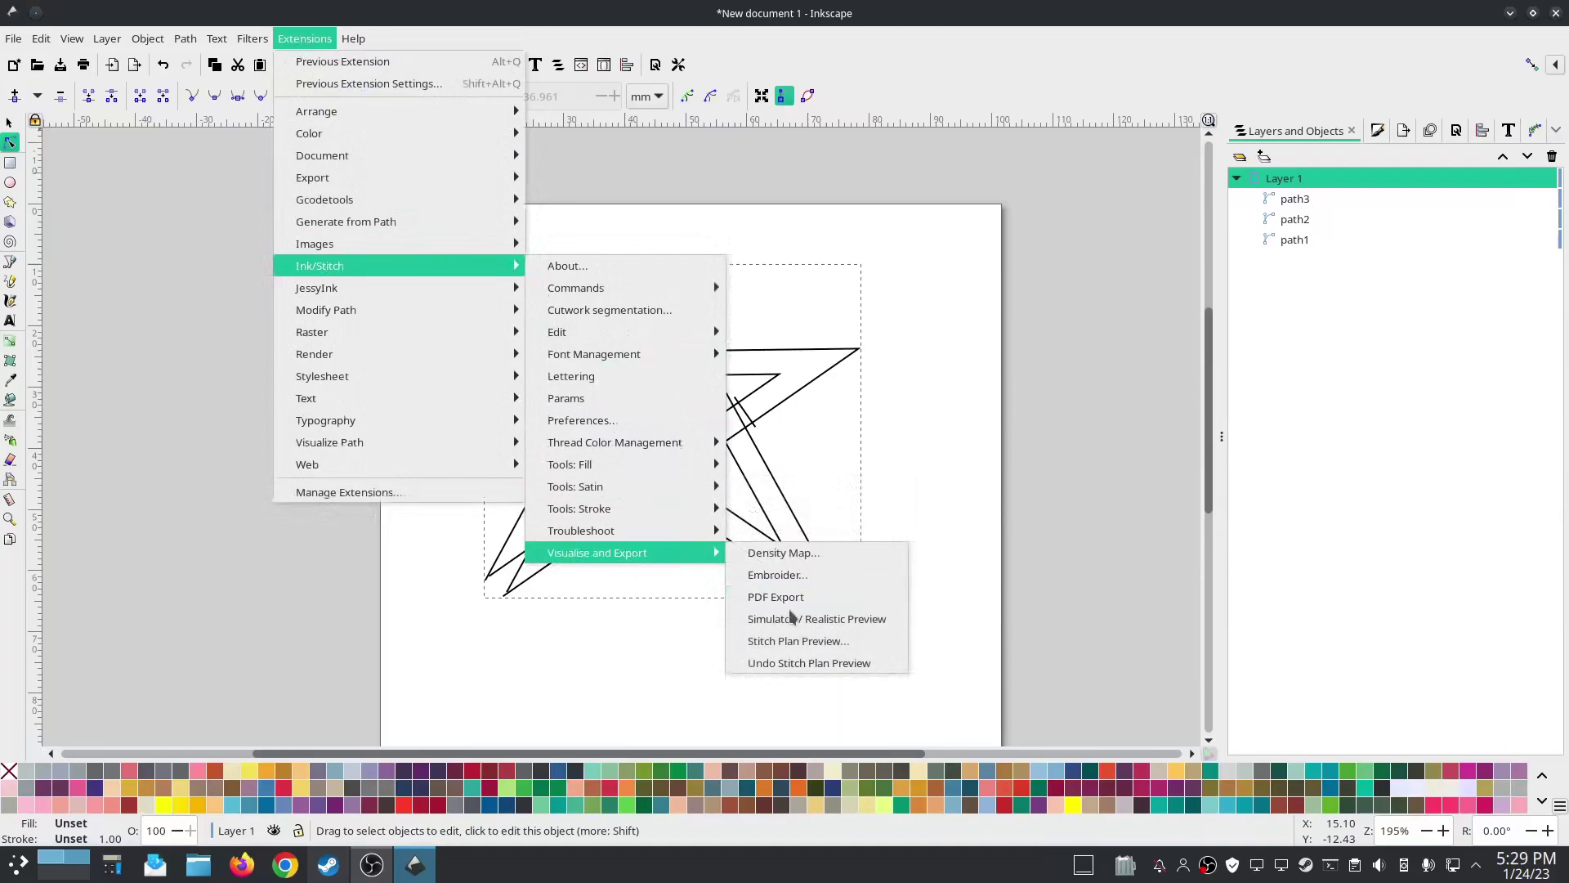
{"action": "left_click", "coordinate": [805, 618]}
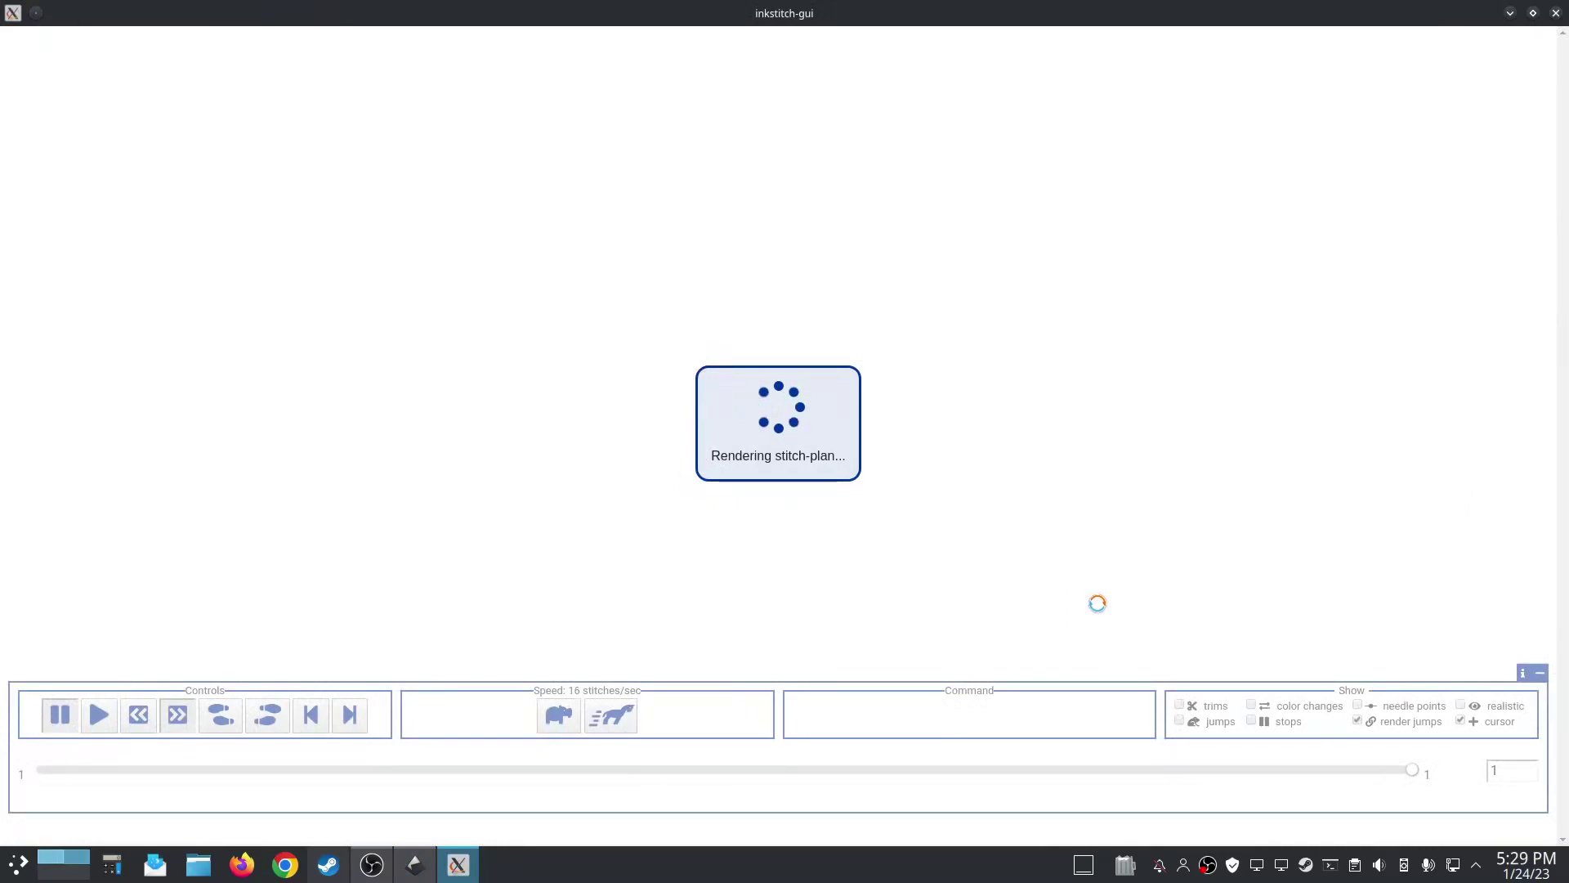
{"action": "left_click", "coordinate": [620, 716]}
{"action": "left_click", "coordinate": [621, 715]}
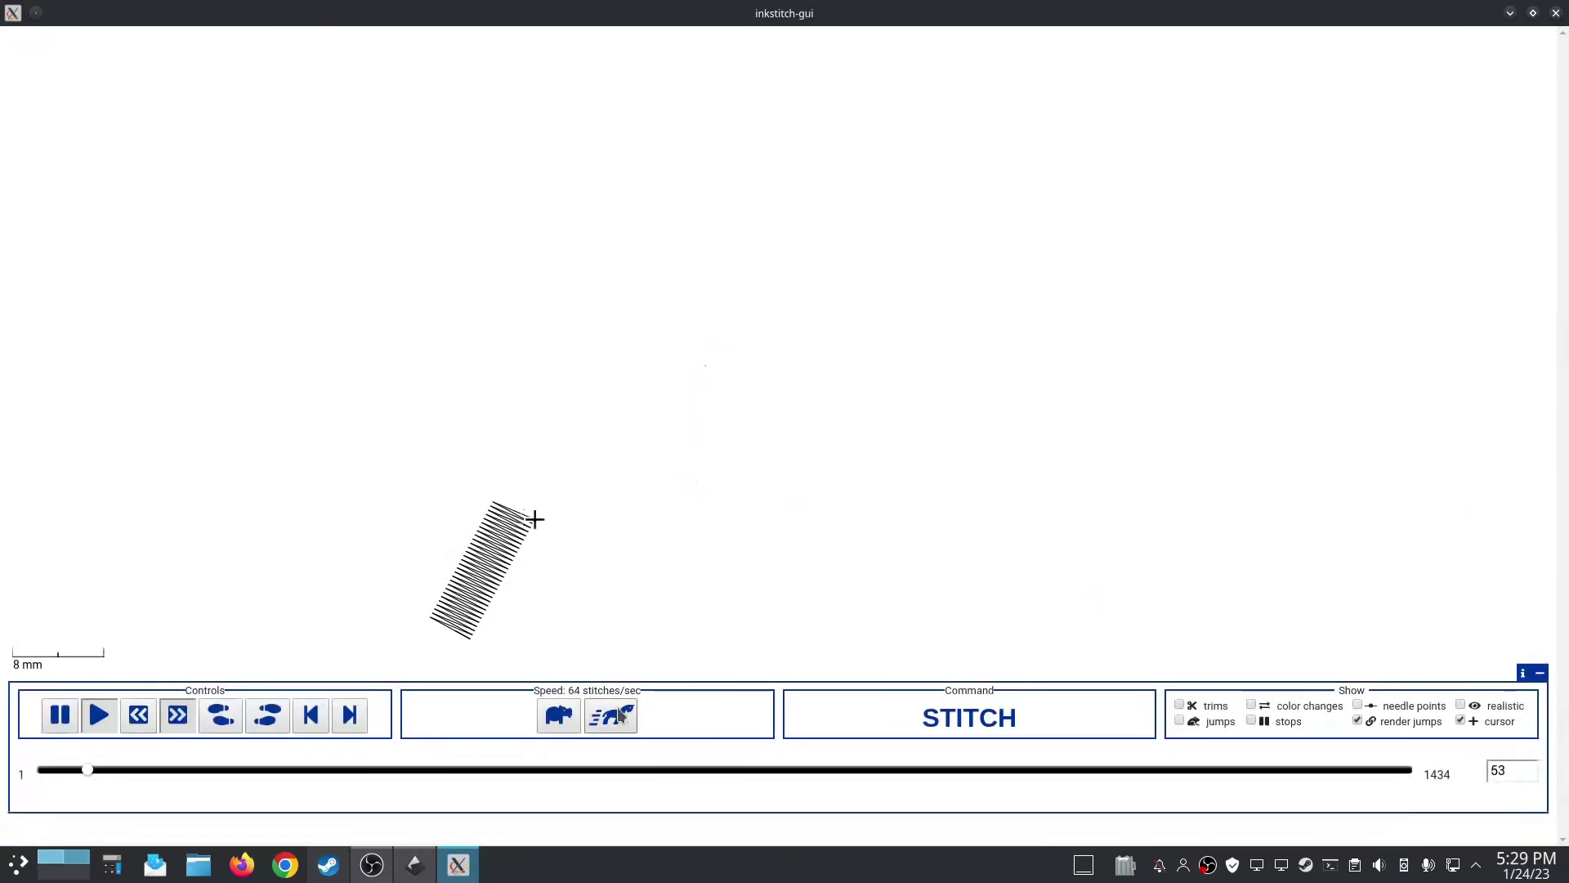
{"action": "left_click", "coordinate": [619, 716]}
{"action": "left_click", "coordinate": [620, 716]}
{"action": "left_click", "coordinate": [619, 716]}
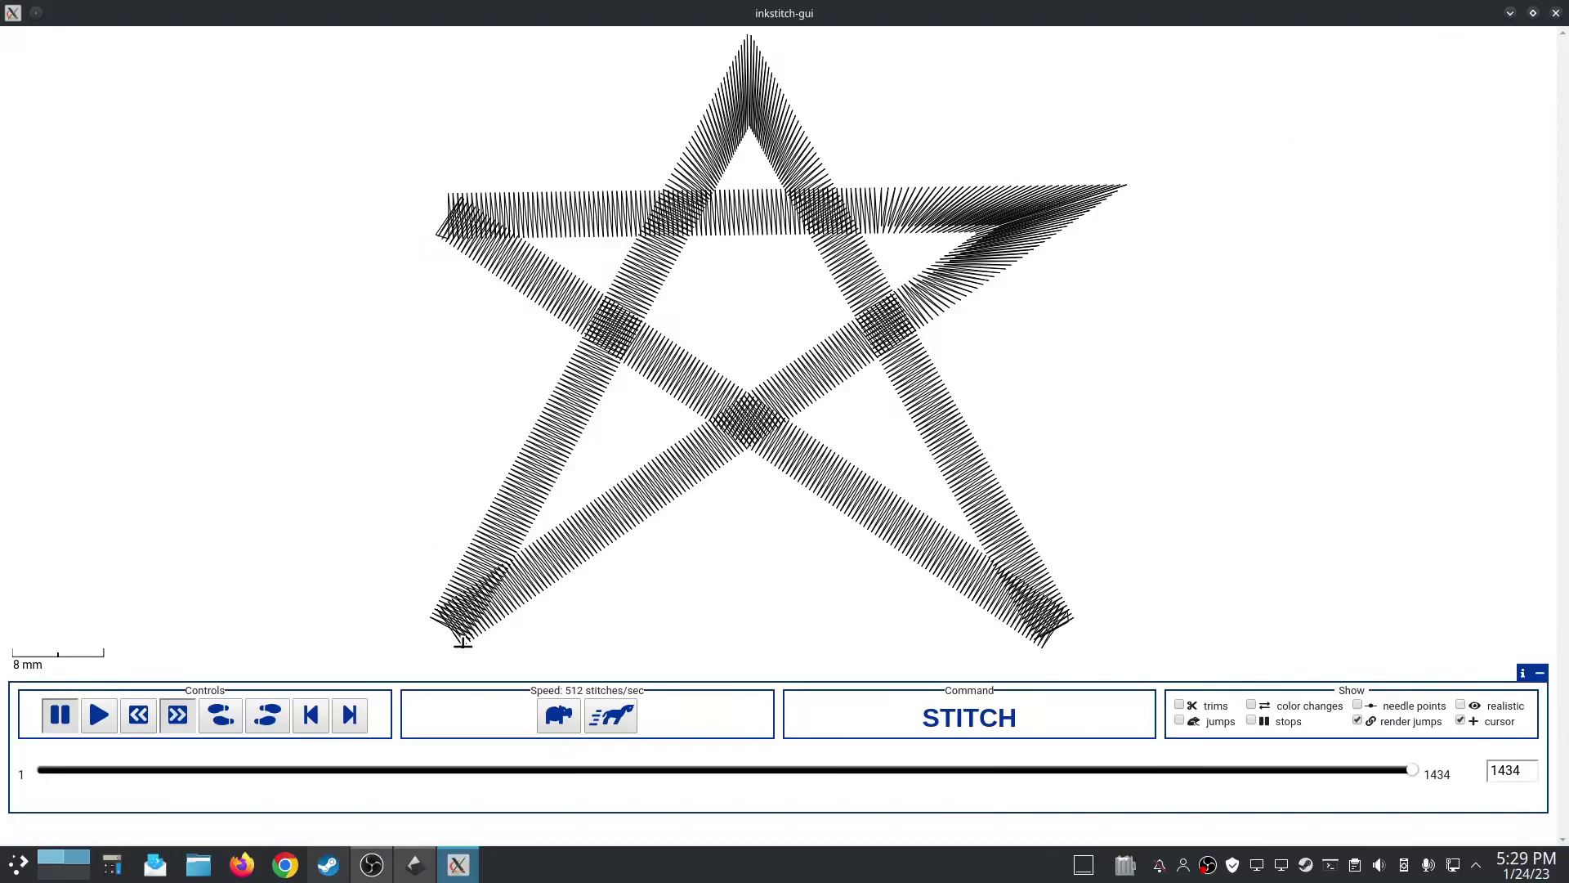
- Close the simulator and test-move path3 from the object list, undoing the move
{"action": "left_click", "coordinate": [1556, 13]}
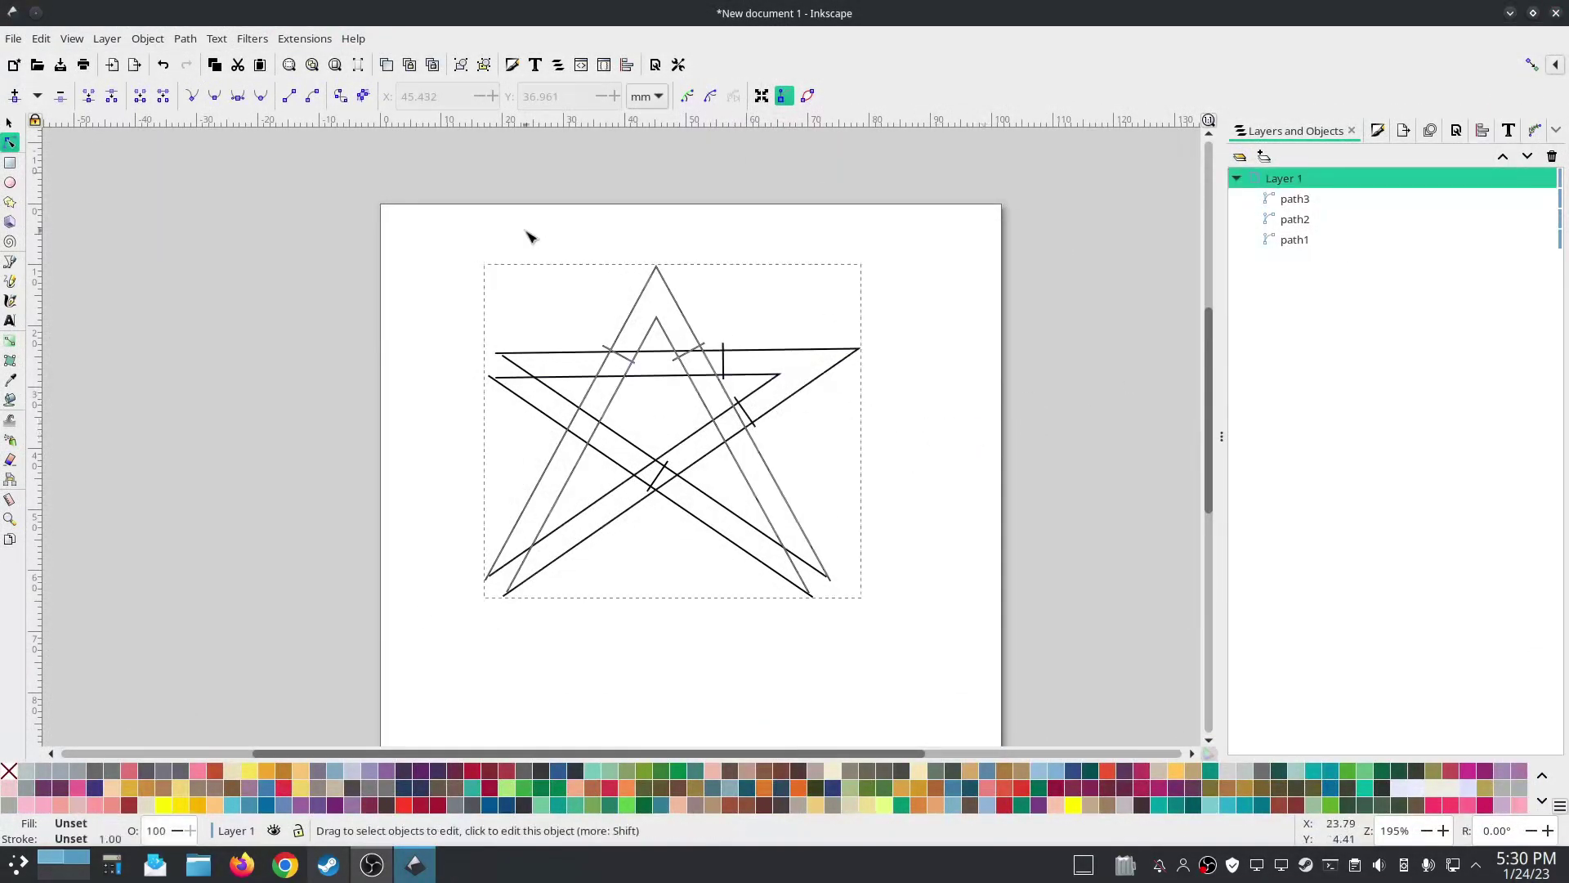
{"action": "left_click", "coordinate": [1296, 200]}
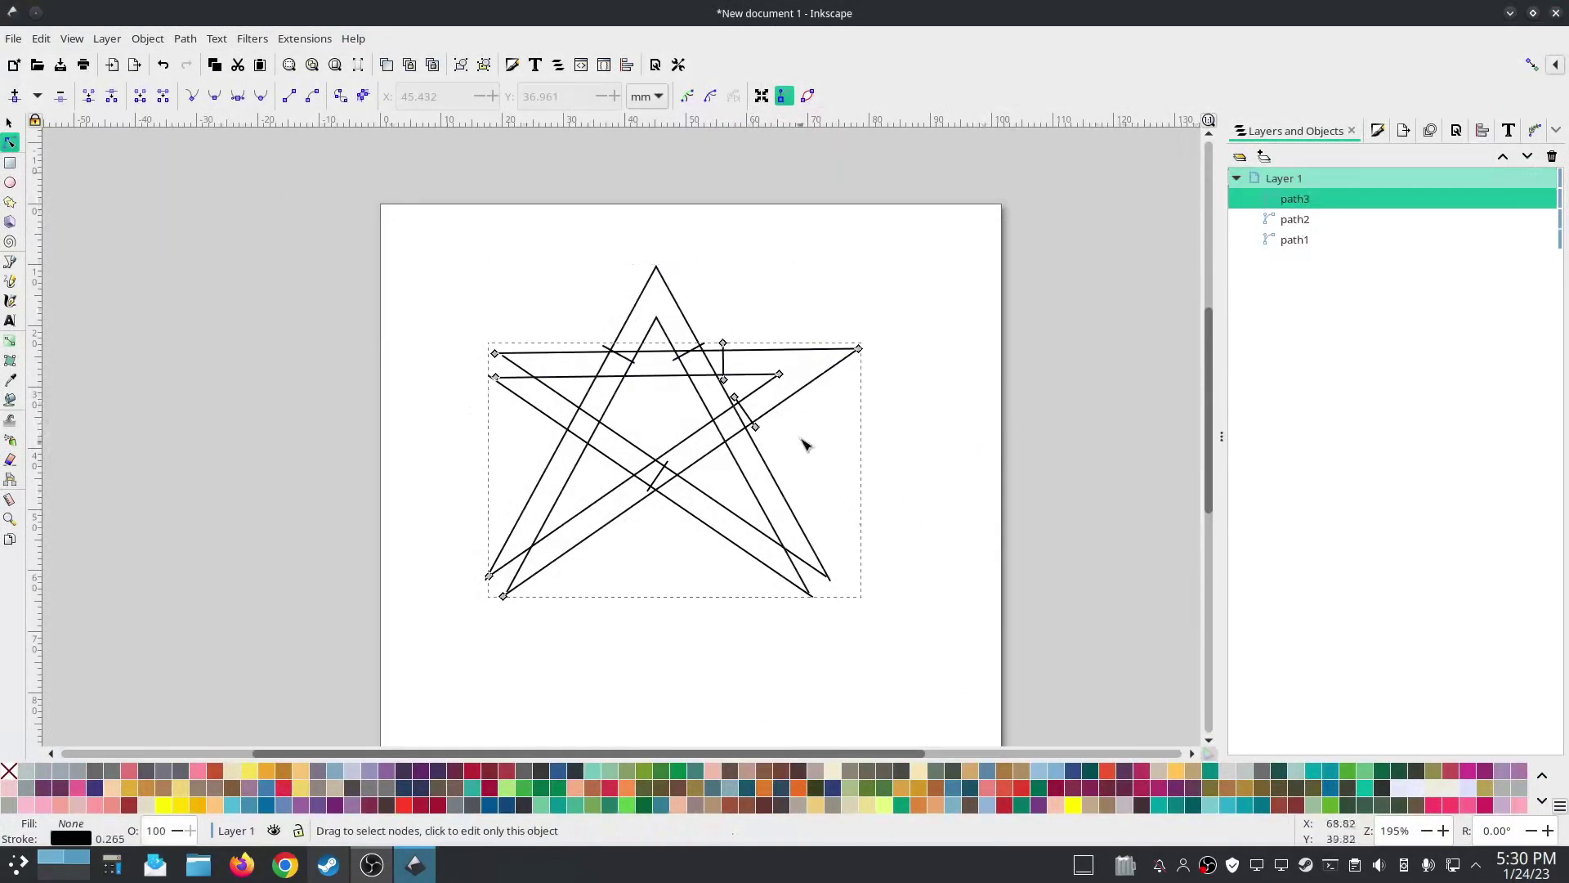
{"action": "left_click", "coordinate": [10, 124]}
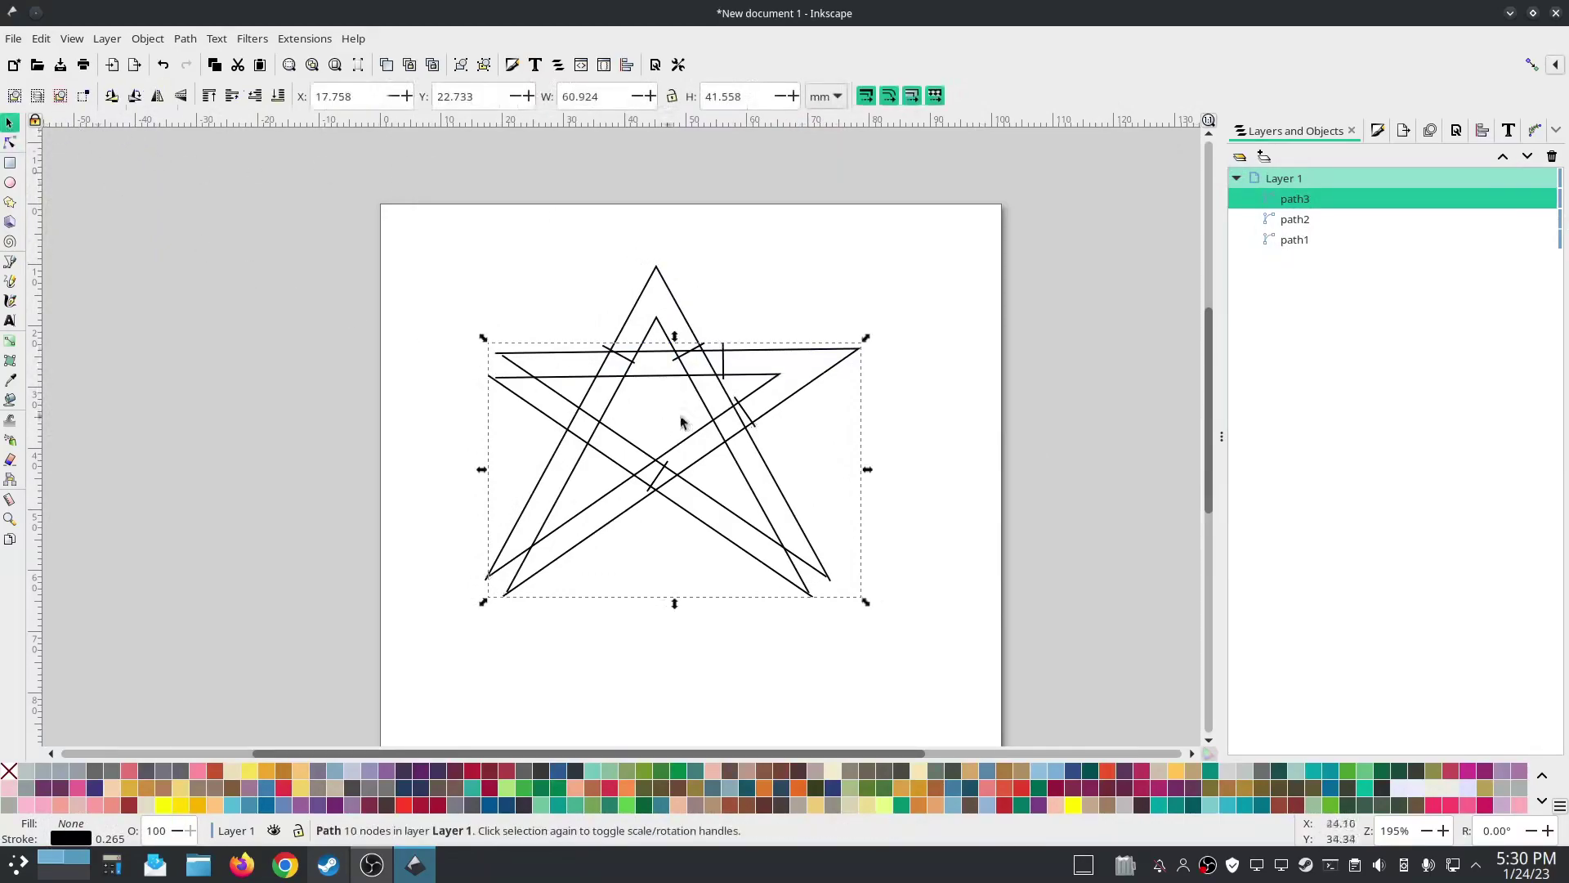
{"action": "left_click_drag", "start_coordinate": [800, 397], "coordinate": [1071, 323]}
{"action": "key", "text": "ctrl+z"}
- Check path2 and path1 by dragging them, then delete the stray path2 outline
{"action": "left_click", "coordinate": [709, 530]}
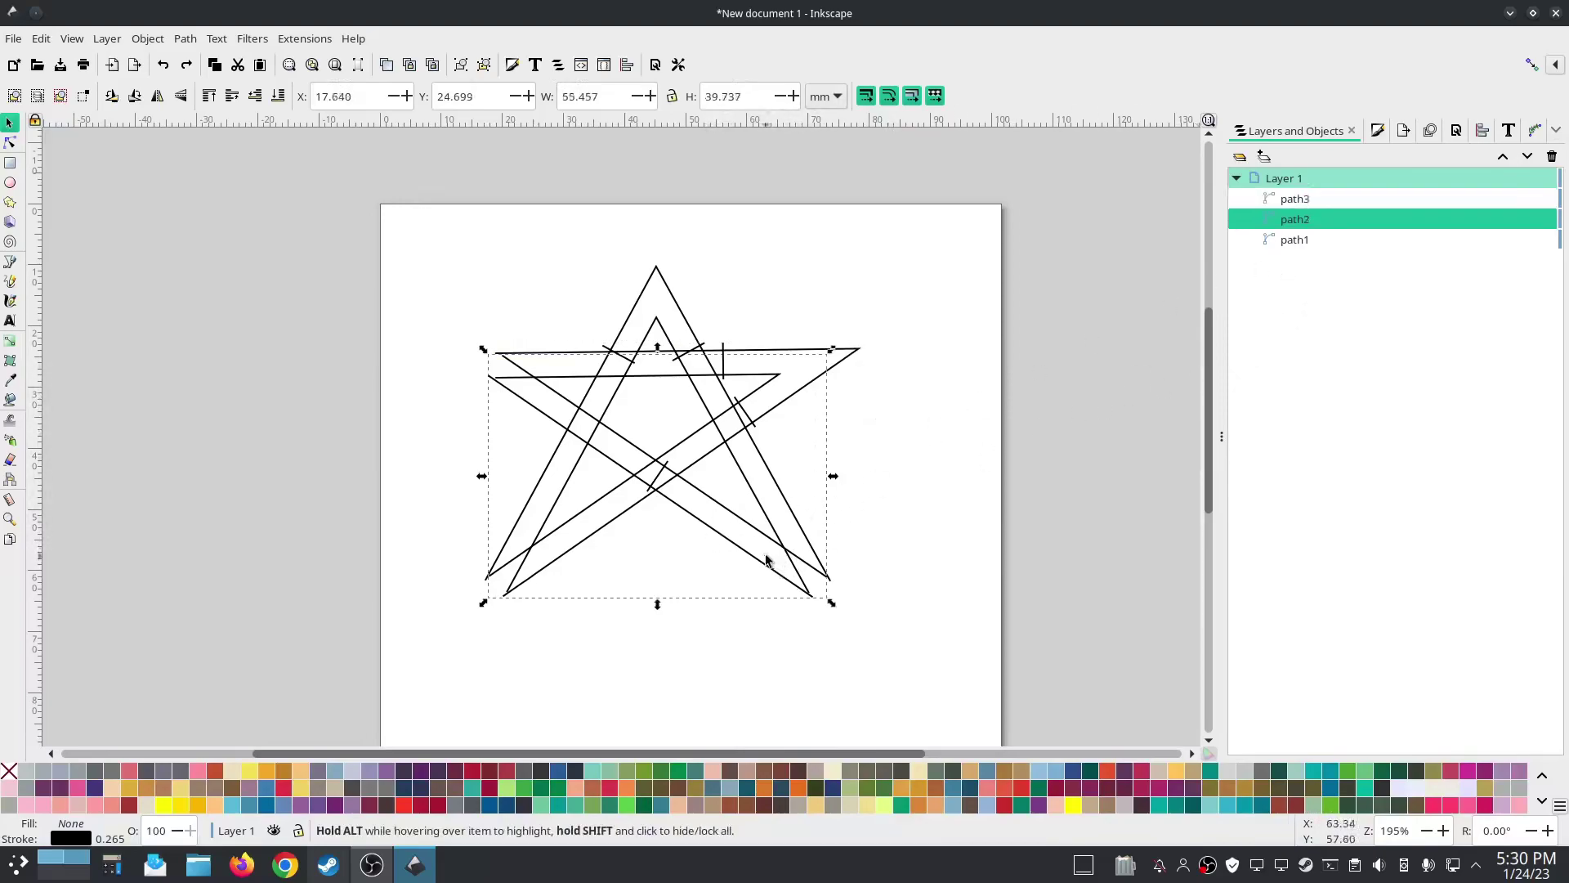
{"action": "mouse_move", "coordinate": [753, 560]}
{"action": "left_mouse_down"}
{"action": "mouse_move", "coordinate": [939, 655]}
{"action": "mouse_move", "coordinate": [1047, 602]}
{"action": "mouse_move", "coordinate": [1042, 452]}
{"action": "mouse_move", "coordinate": [890, 392]}
{"action": "mouse_move", "coordinate": [753, 547]}
{"action": "mouse_move", "coordinate": [749, 585]}
{"action": "mouse_move", "coordinate": [764, 571]}
{"action": "left_mouse_up"}
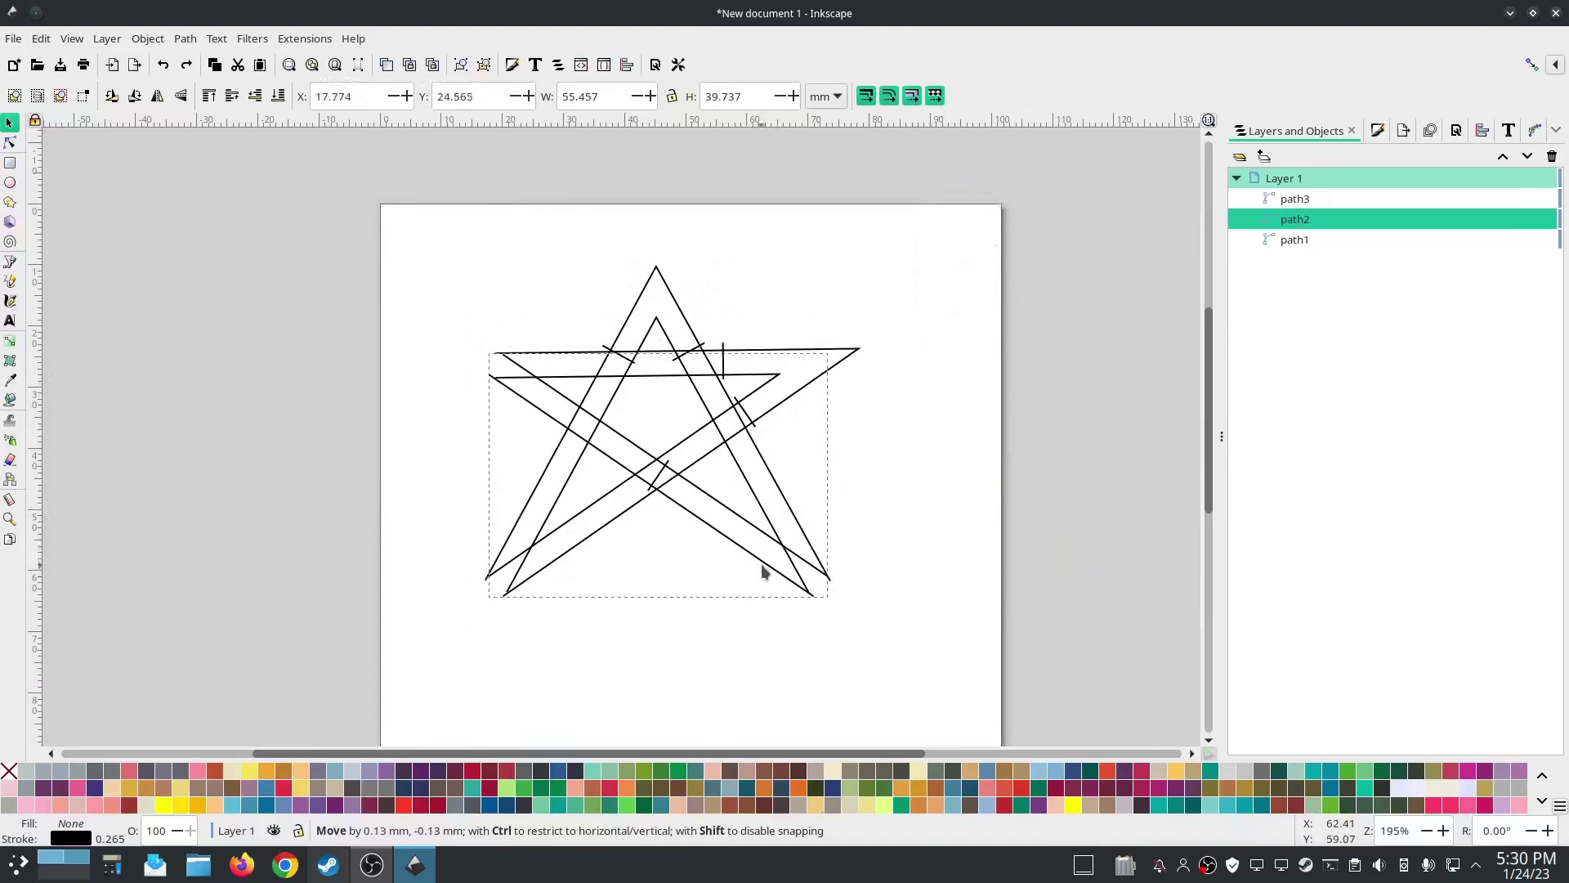
{"action": "left_click", "coordinate": [1294, 240]}
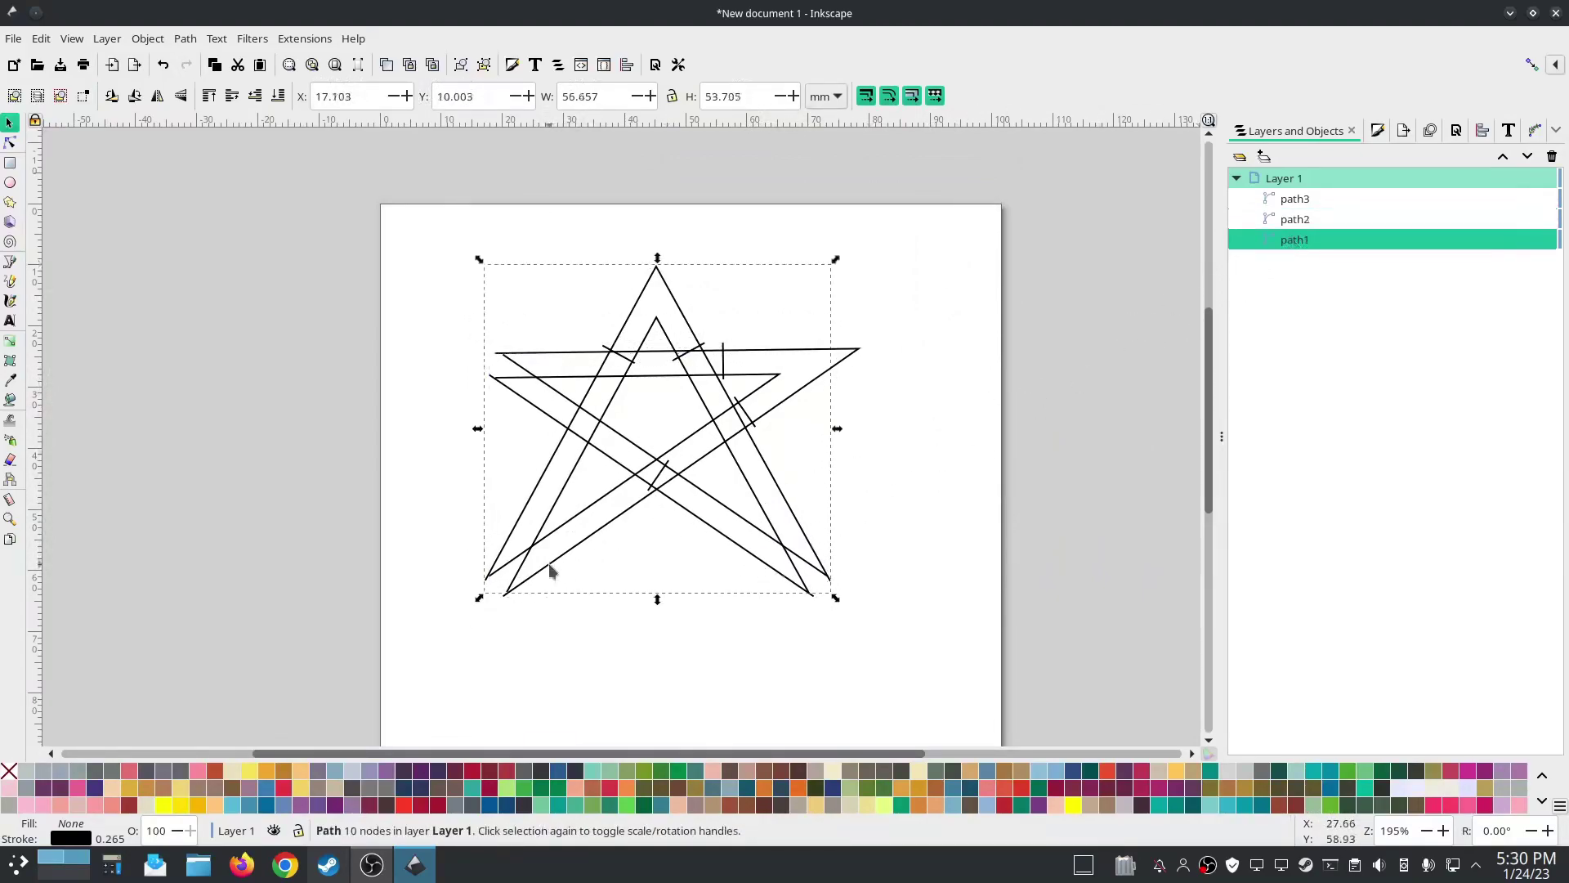
{"action": "mouse_move", "coordinate": [549, 565]}
{"action": "left_mouse_down"}
{"action": "mouse_move", "coordinate": [552, 612]}
{"action": "mouse_move", "coordinate": [552, 573]}
{"action": "left_mouse_up"}
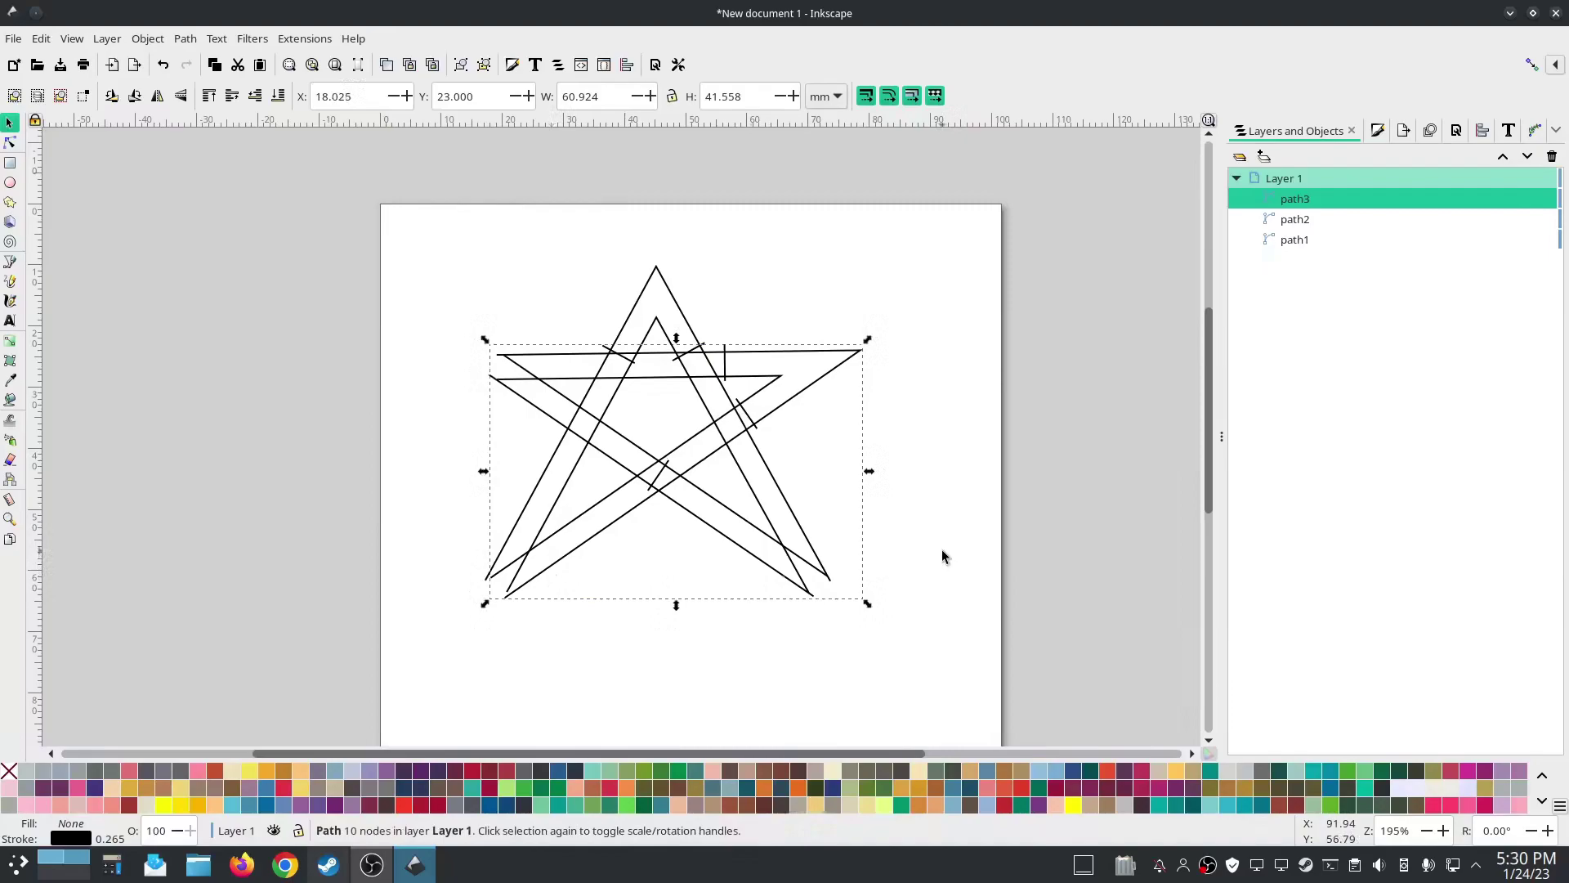
{"action": "left_click_drag", "start_coordinate": [802, 592], "coordinate": [361, 503]}
{"action": "key", "text": "Delete"}
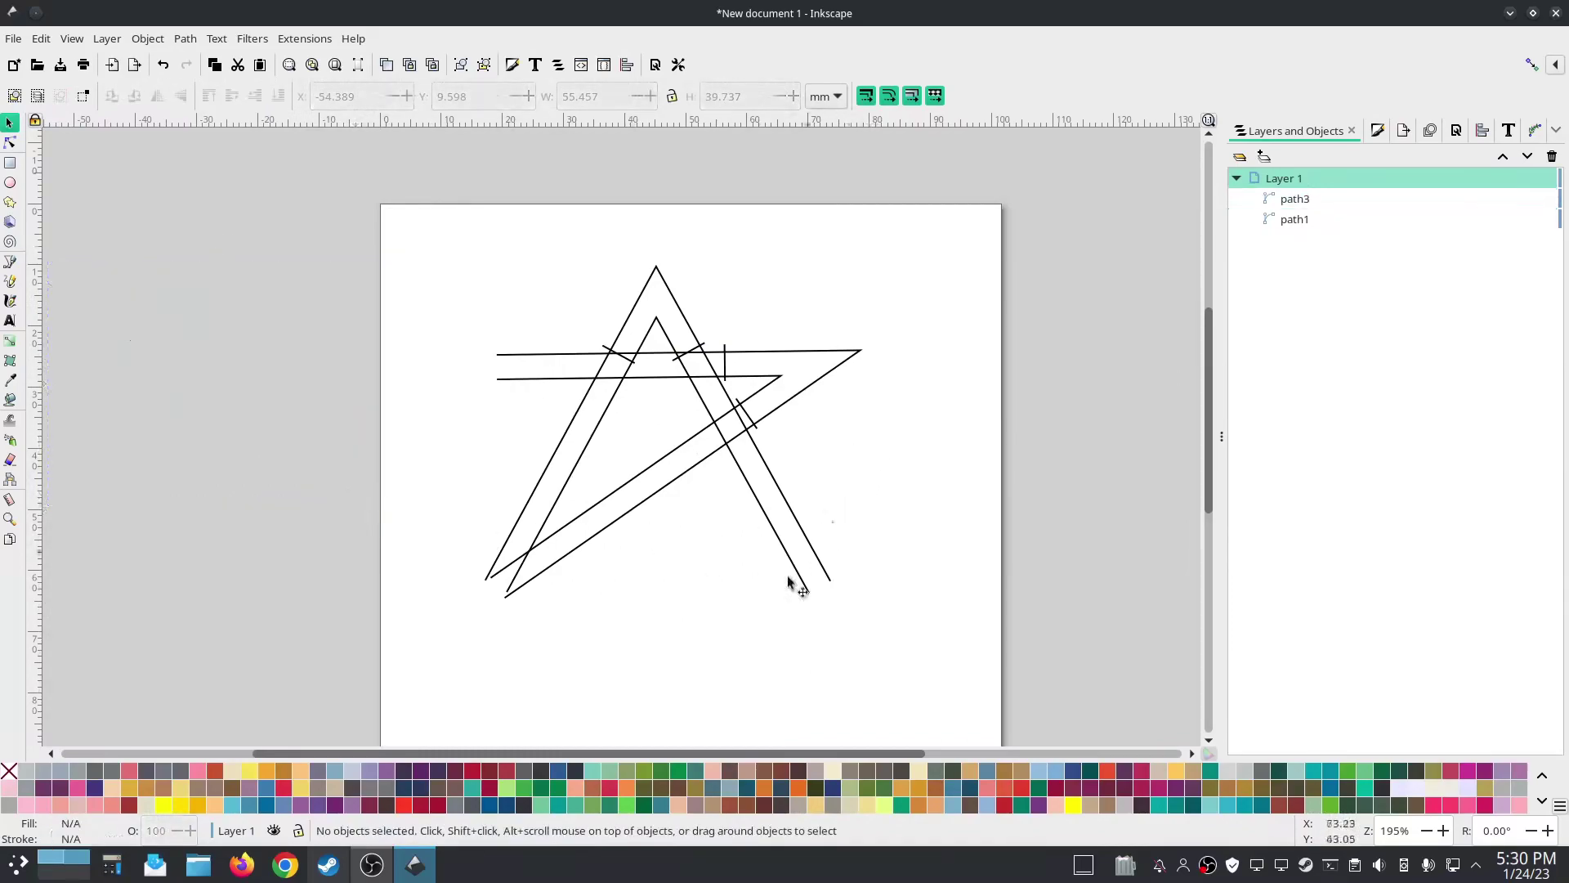
- Drag the bottom-left end nodes of path3 and path1 together at the star's corner
{"action": "left_click", "coordinate": [9, 142]}
{"action": "left_click", "coordinate": [544, 570]}
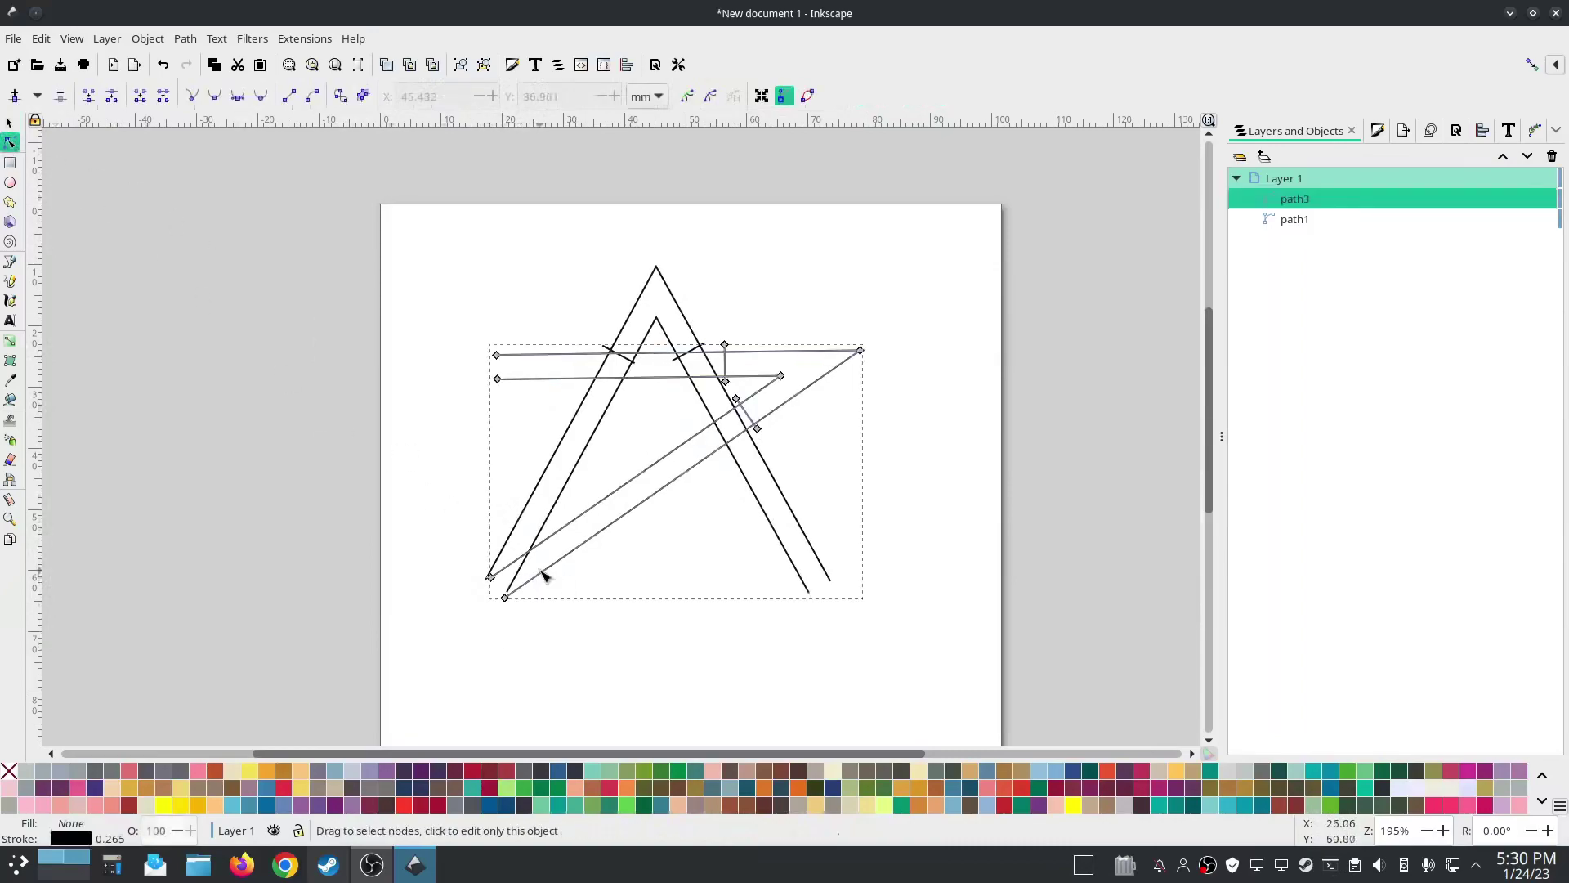
{"action": "left_click_drag", "start_coordinate": [506, 600], "coordinate": [465, 629]}
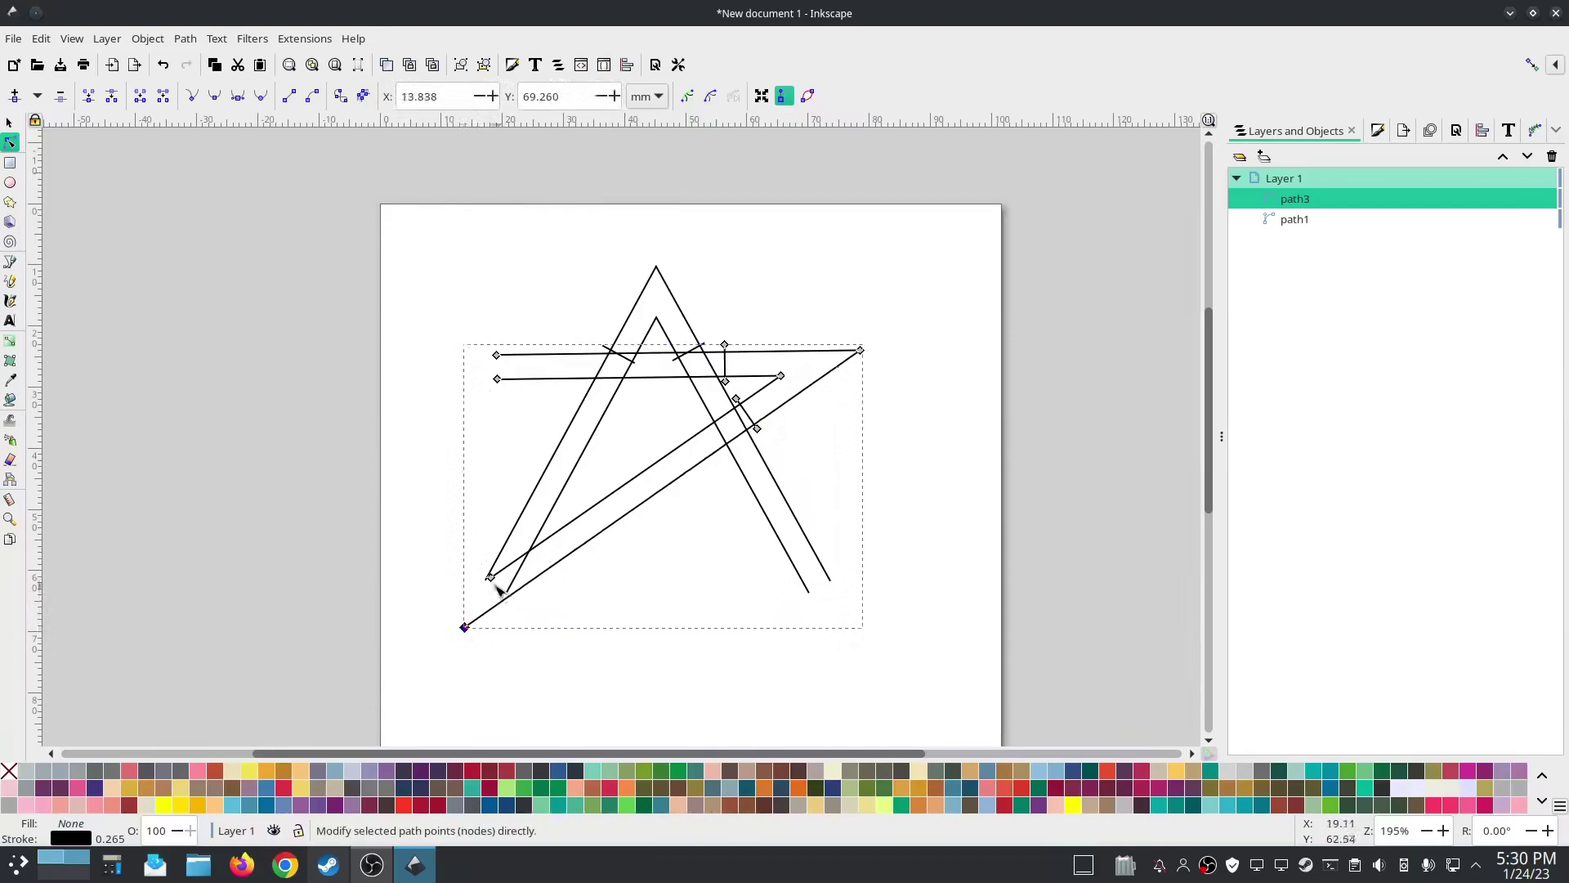
{"action": "left_click_drag", "start_coordinate": [491, 578], "coordinate": [522, 559]}
{"action": "left_click", "coordinate": [570, 484]}
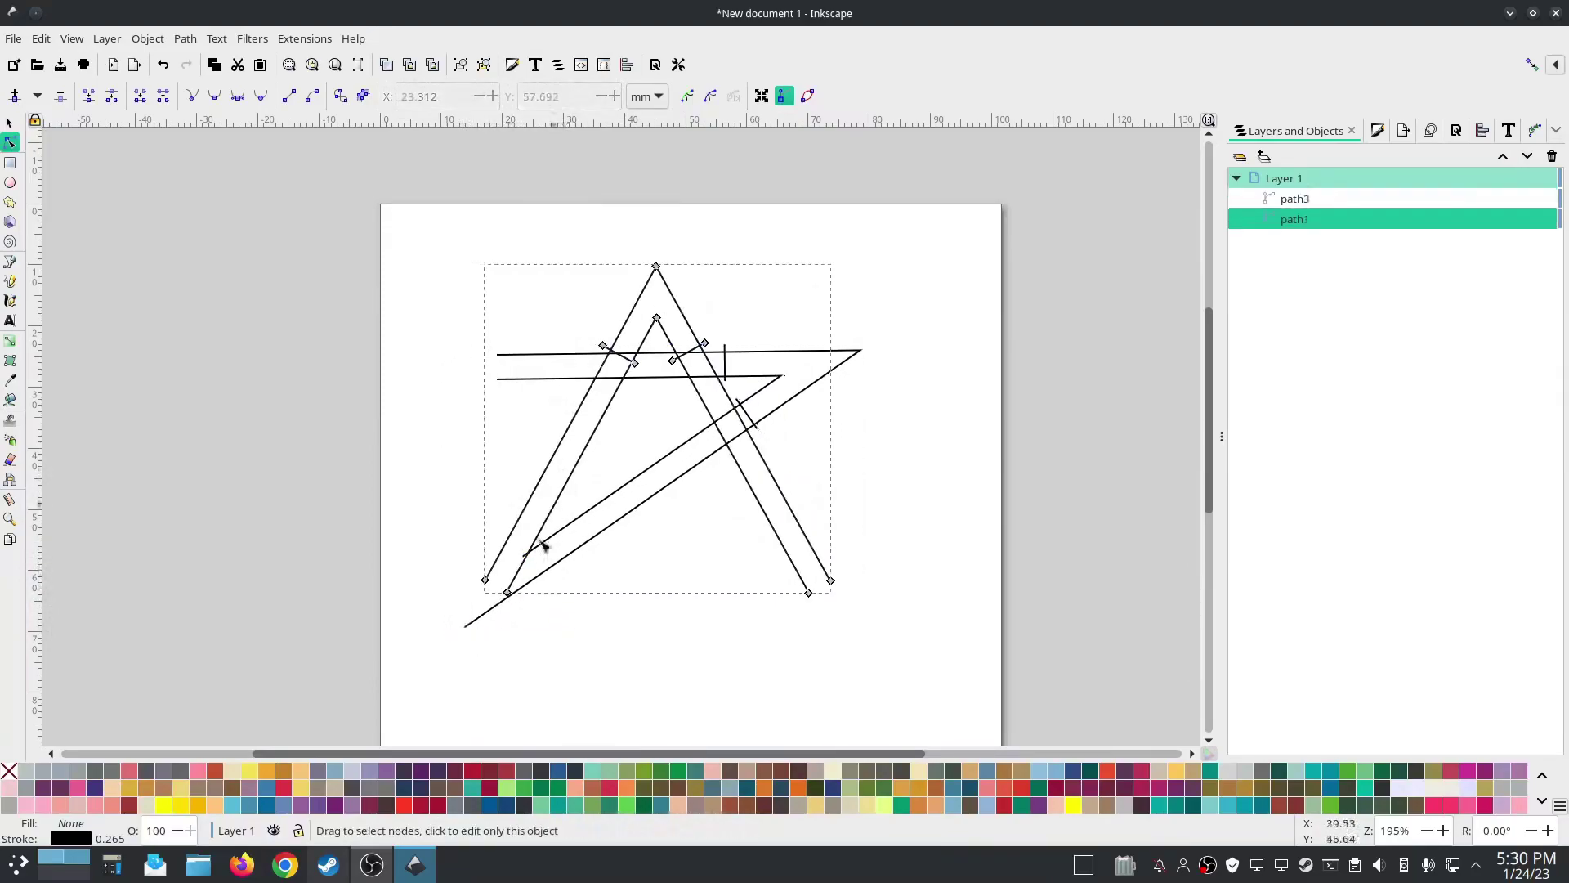
{"action": "left_click_drag", "start_coordinate": [507, 590], "coordinate": [456, 621]}
{"action": "left_click", "coordinate": [465, 627]}
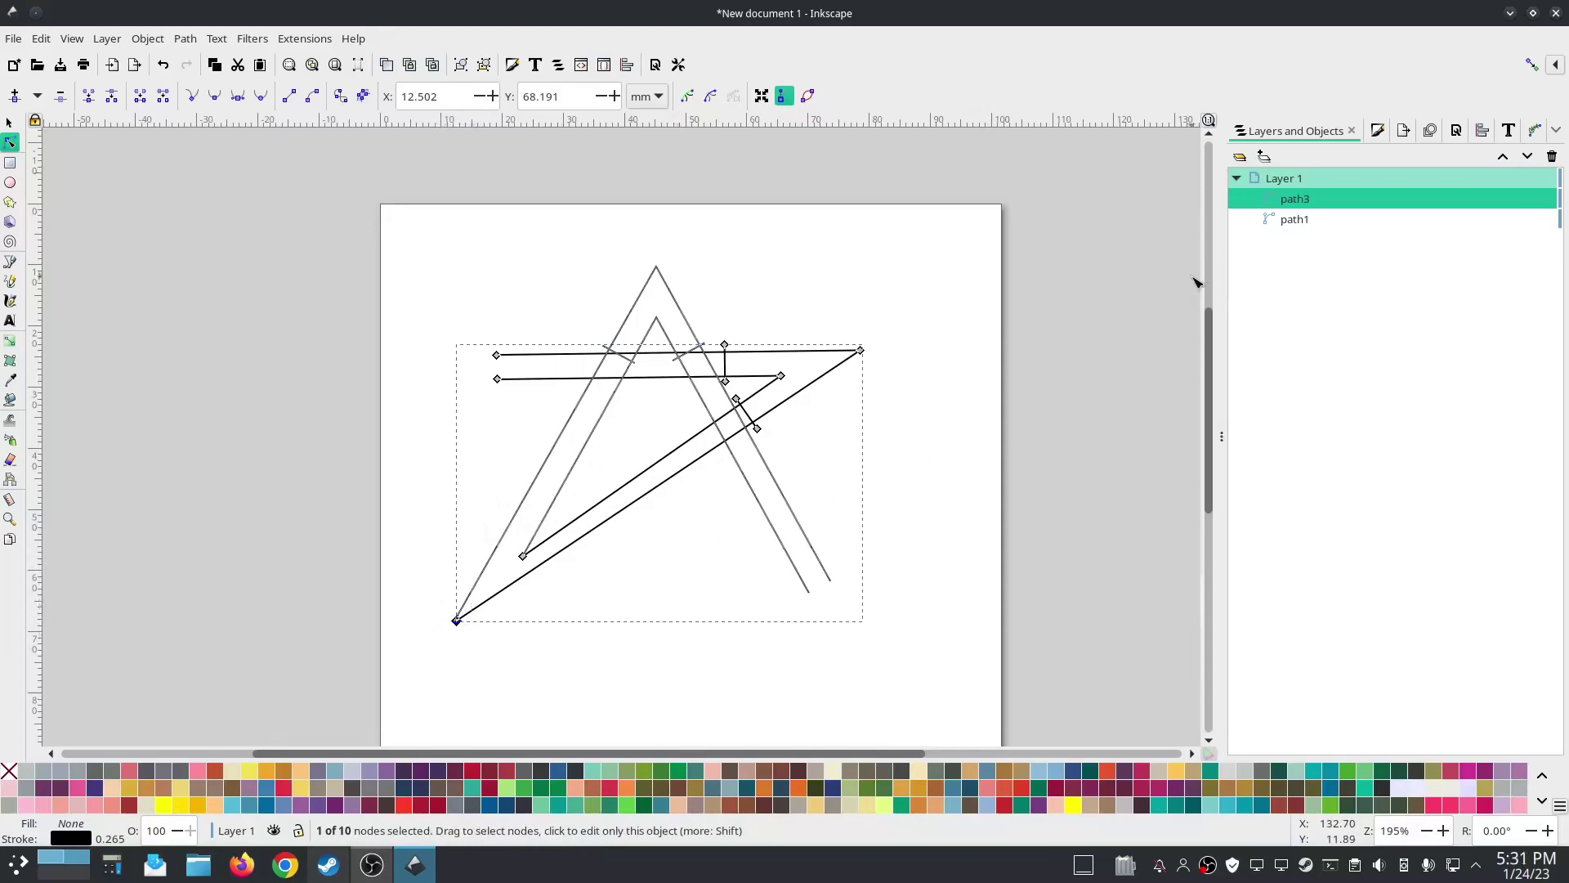
- Join the two bottom-left end nodes and nudge the inner lower-left corner node upward
{"action": "left_click", "coordinate": [1295, 219], "text": "shift"}
{"action": "left_click_drag", "start_coordinate": [486, 647], "coordinate": [407, 582]}
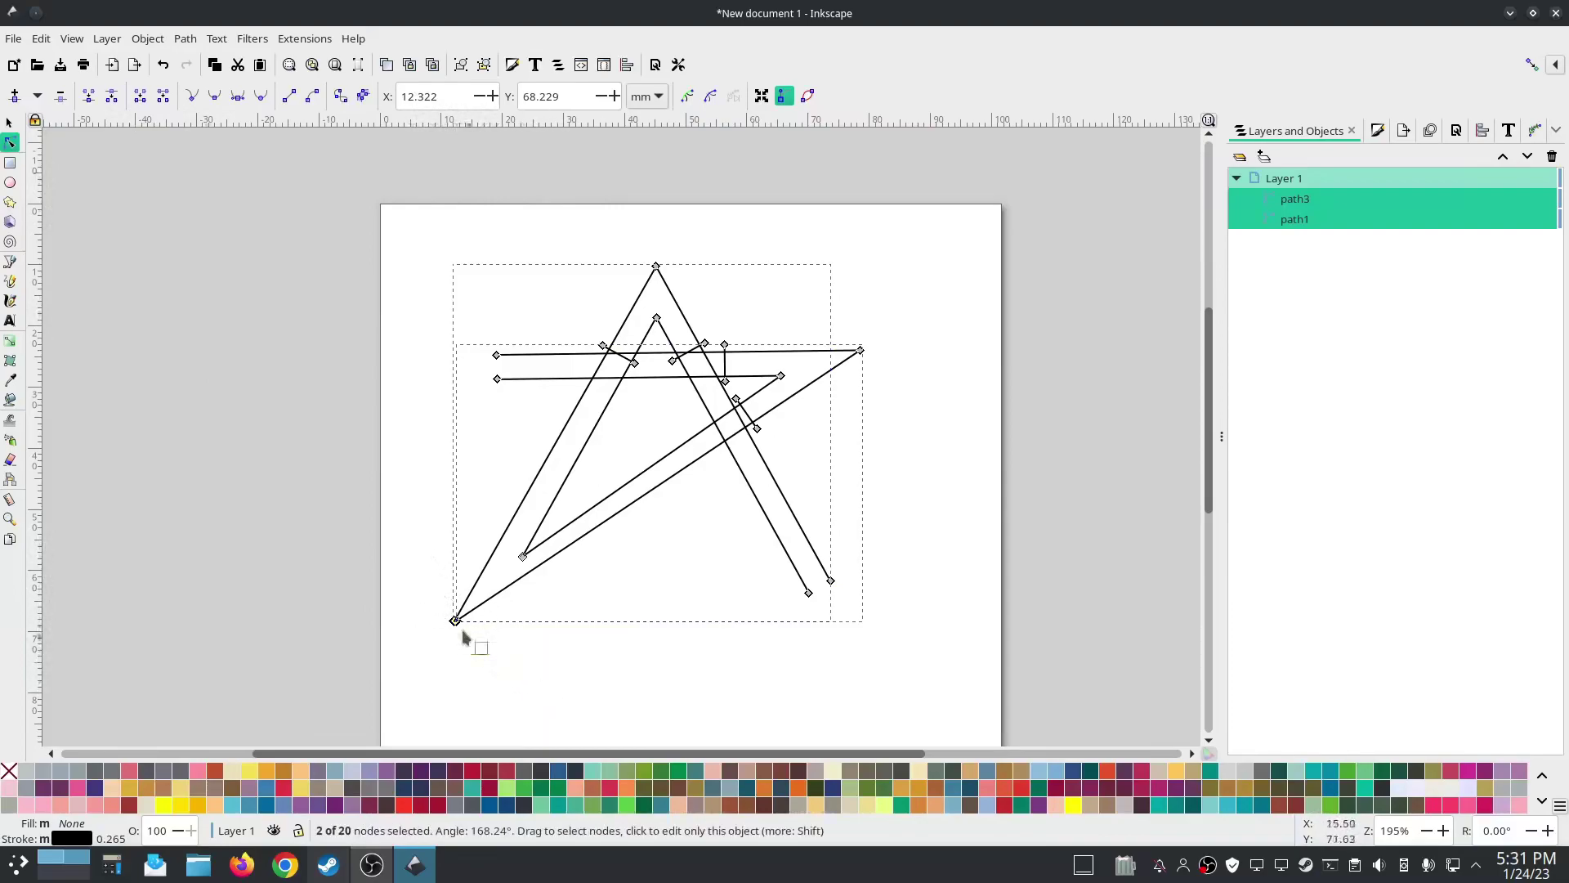
{"action": "left_click_drag", "start_coordinate": [491, 638], "coordinate": [414, 592]}
{"action": "left_click", "coordinate": [89, 97]}
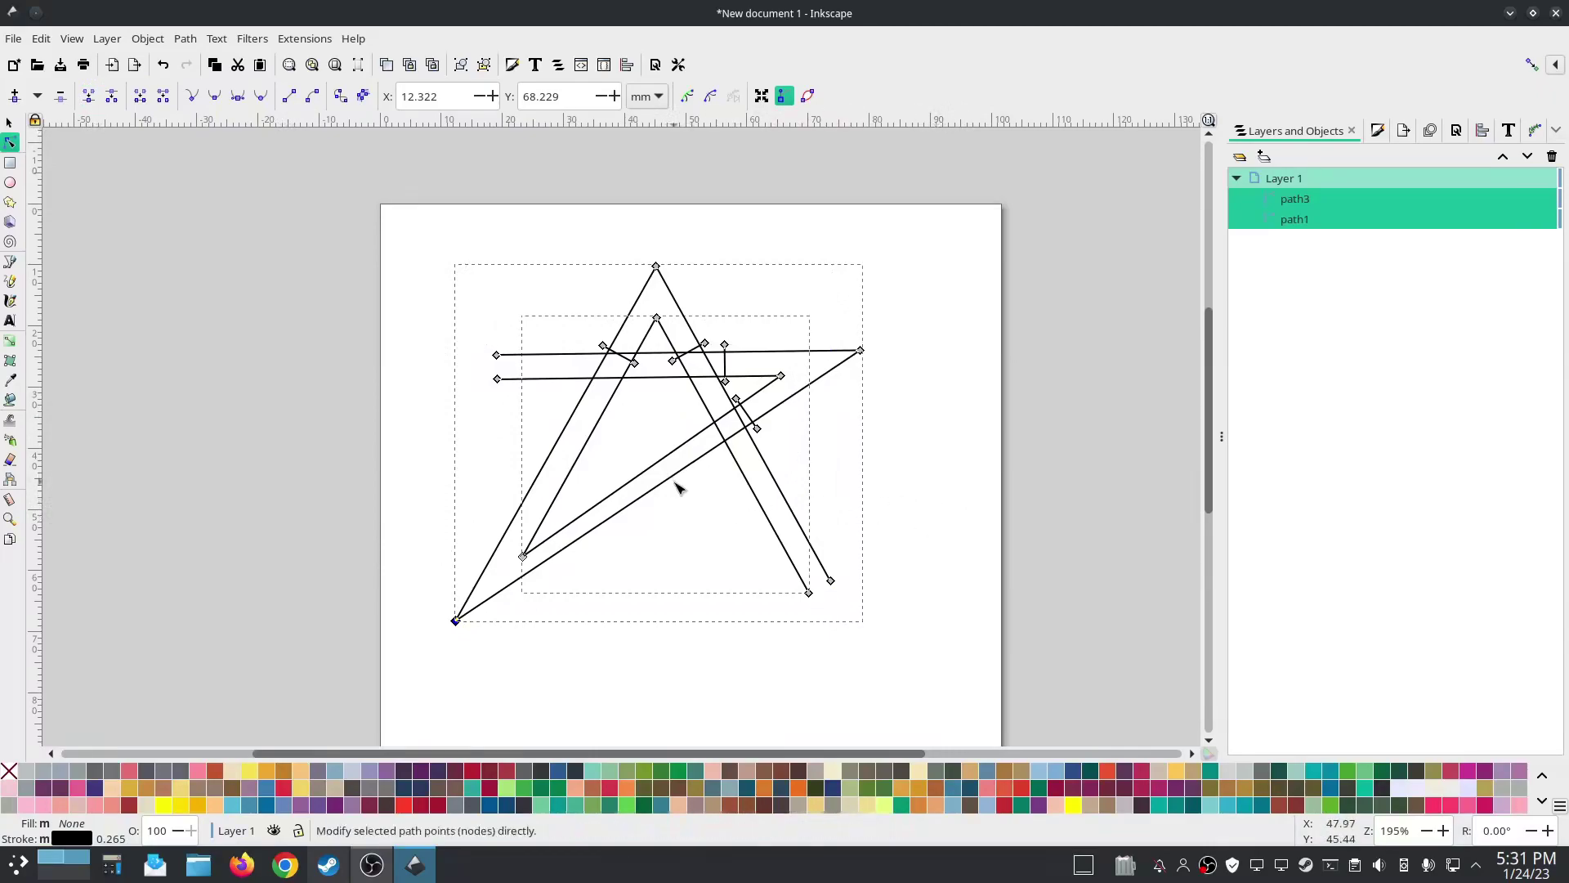
{"action": "left_click", "coordinate": [644, 474]}
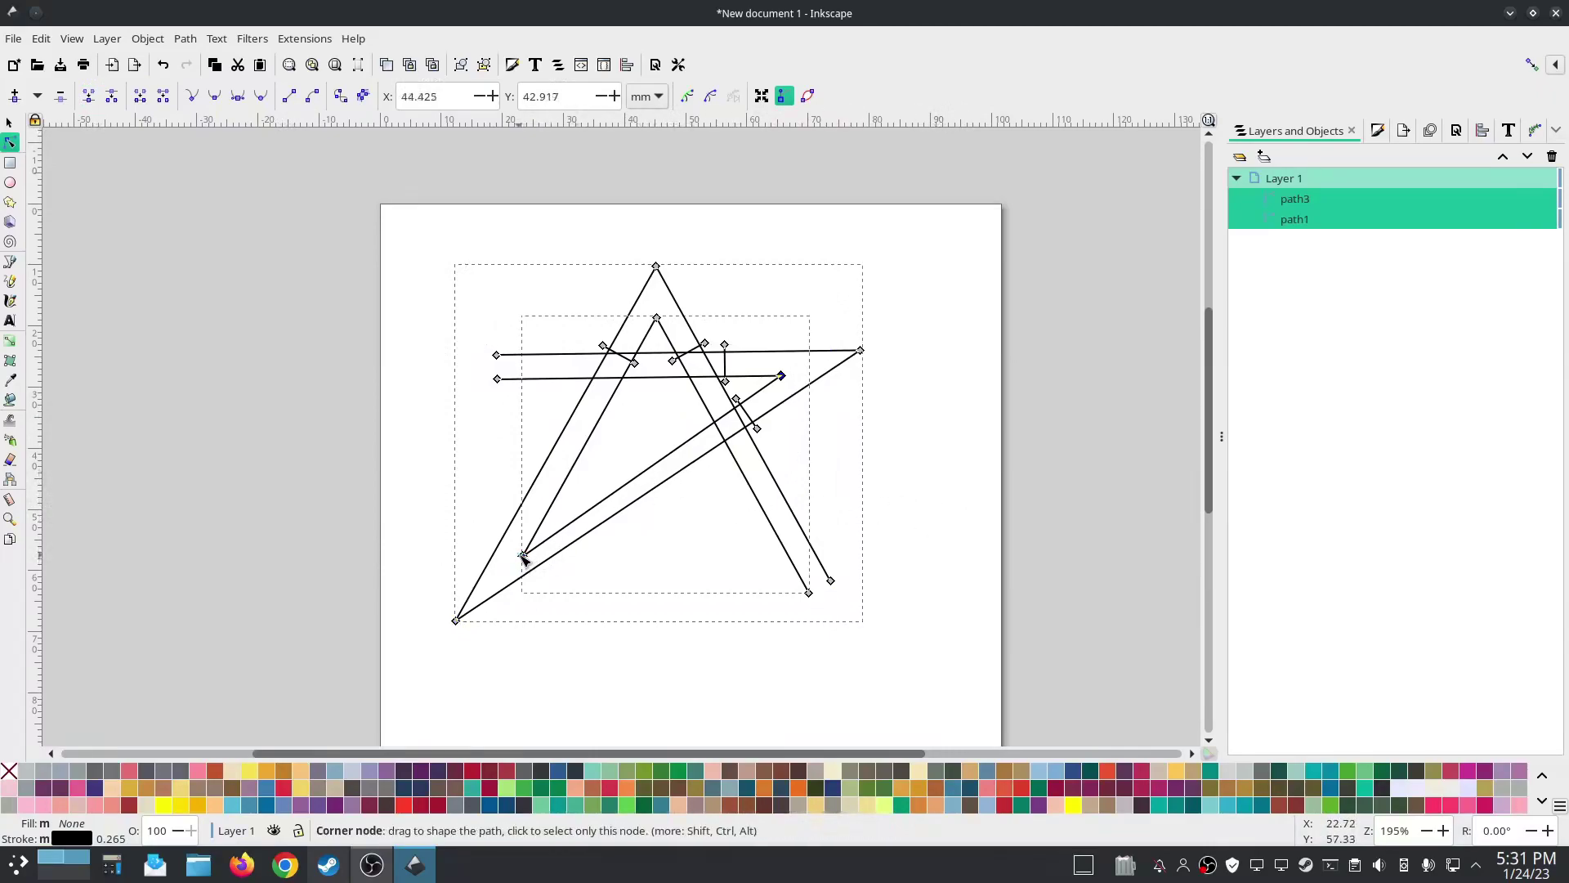
{"action": "left_click_drag", "start_coordinate": [523, 557], "coordinate": [524, 546]}
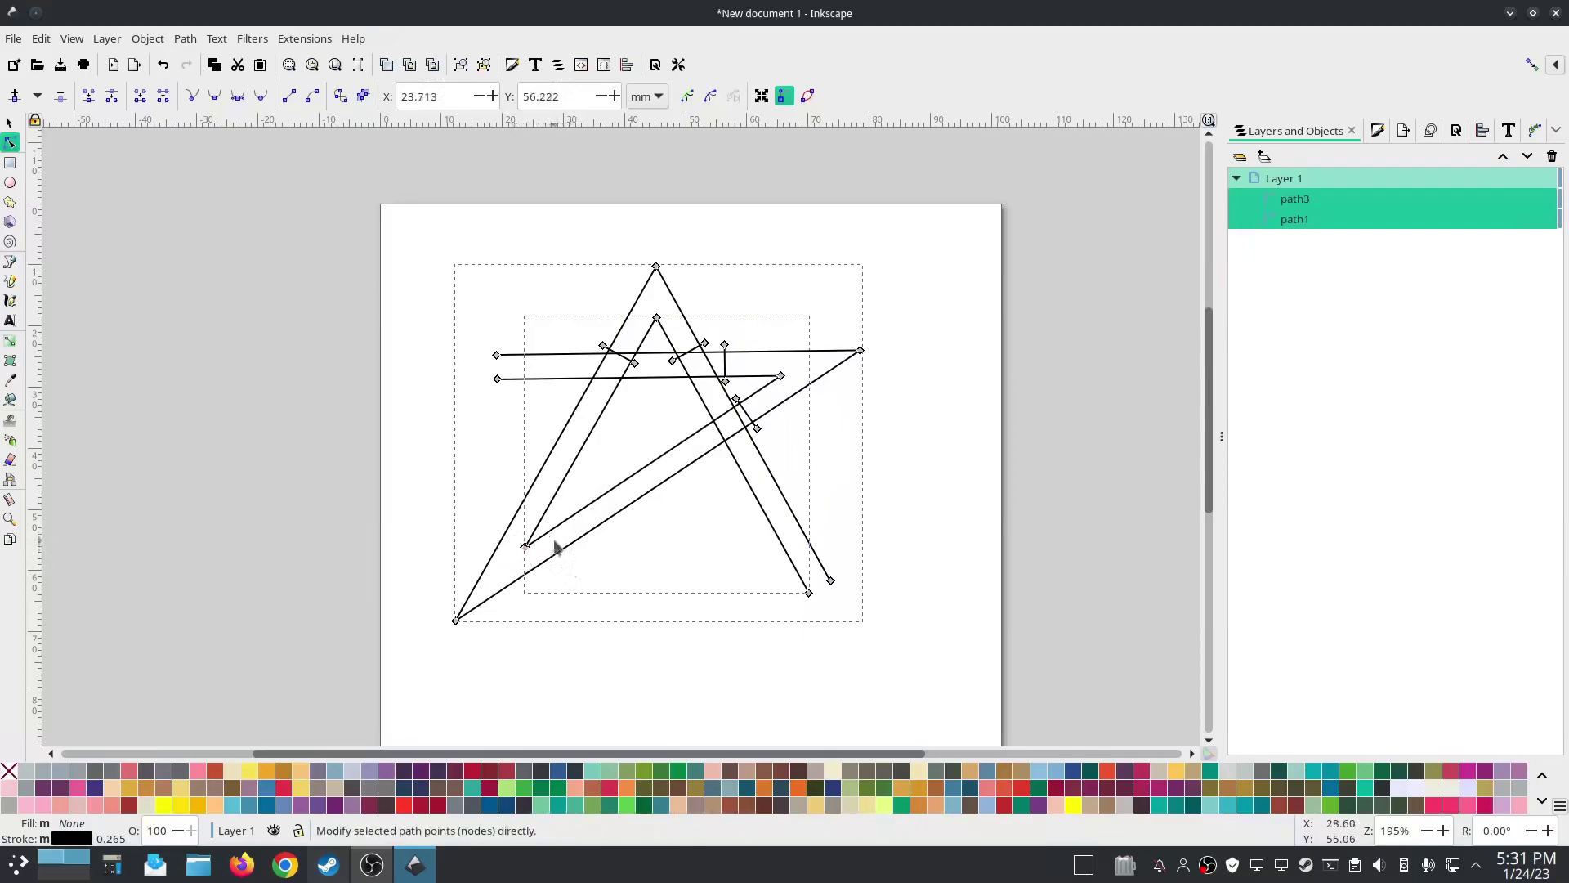
{"action": "left_click", "coordinate": [525, 547]}
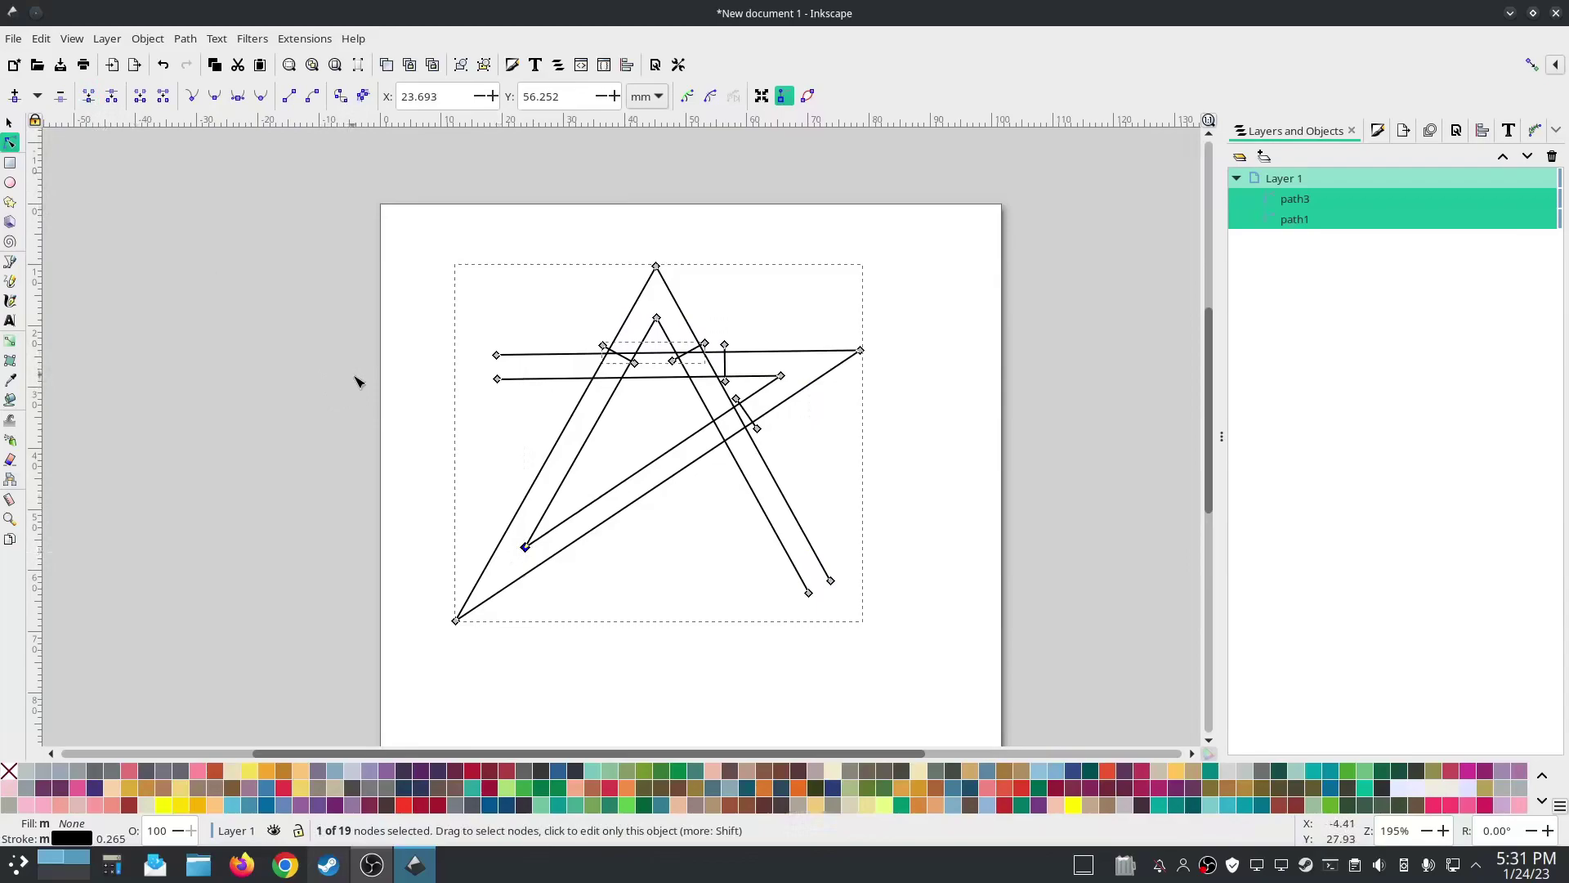
- Extend path3 with the Pen tool to a new left point and down to the bottom-right tip
{"action": "left_click", "coordinate": [10, 263]}
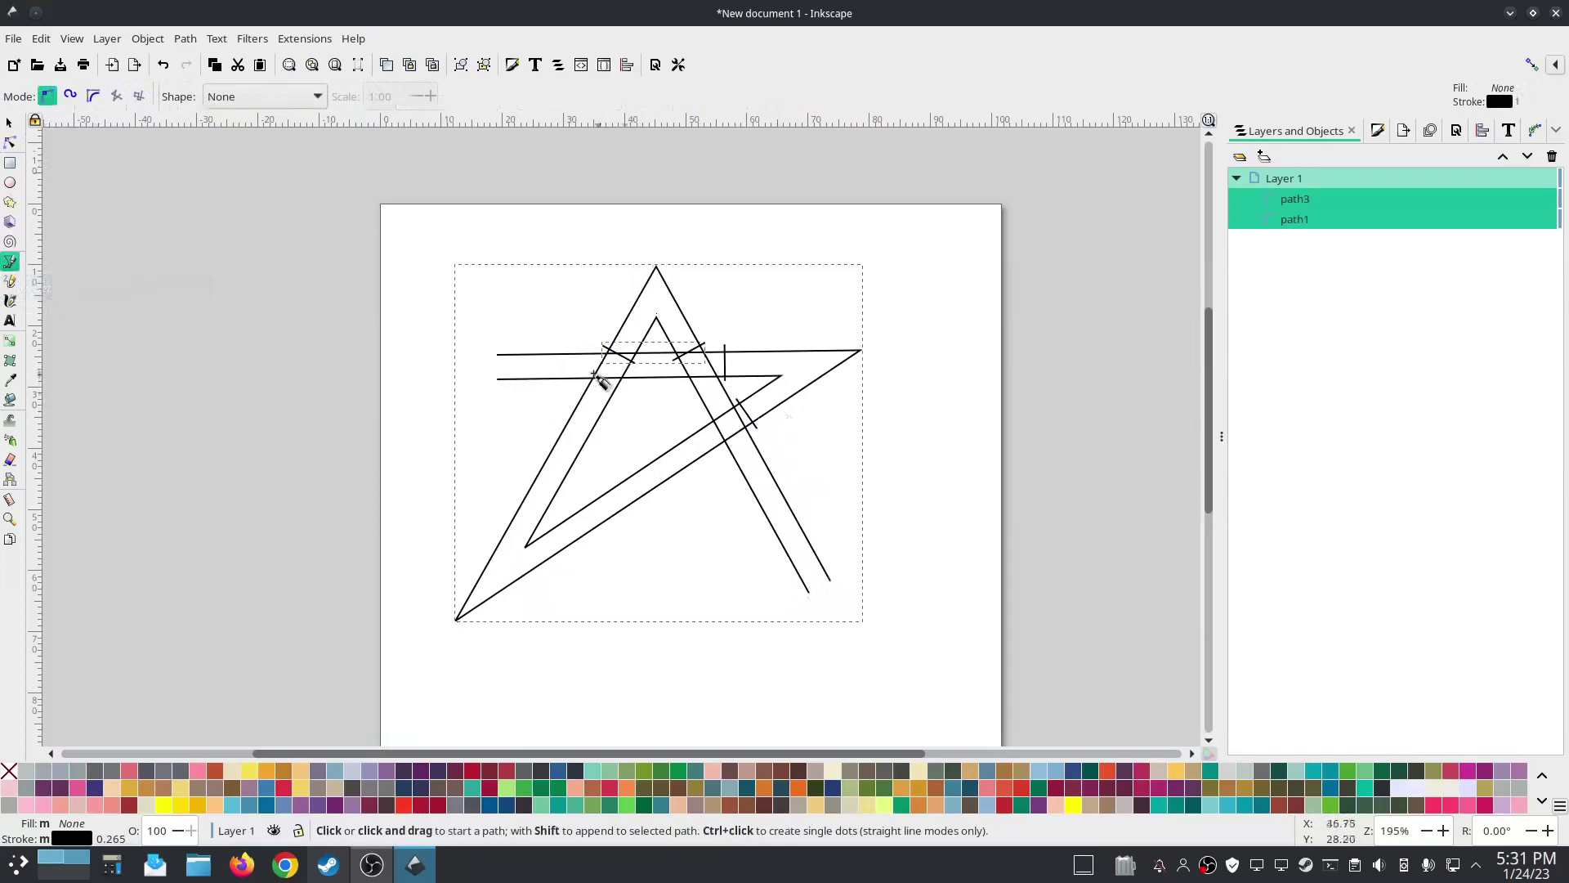
{"action": "left_click", "coordinate": [1298, 203]}
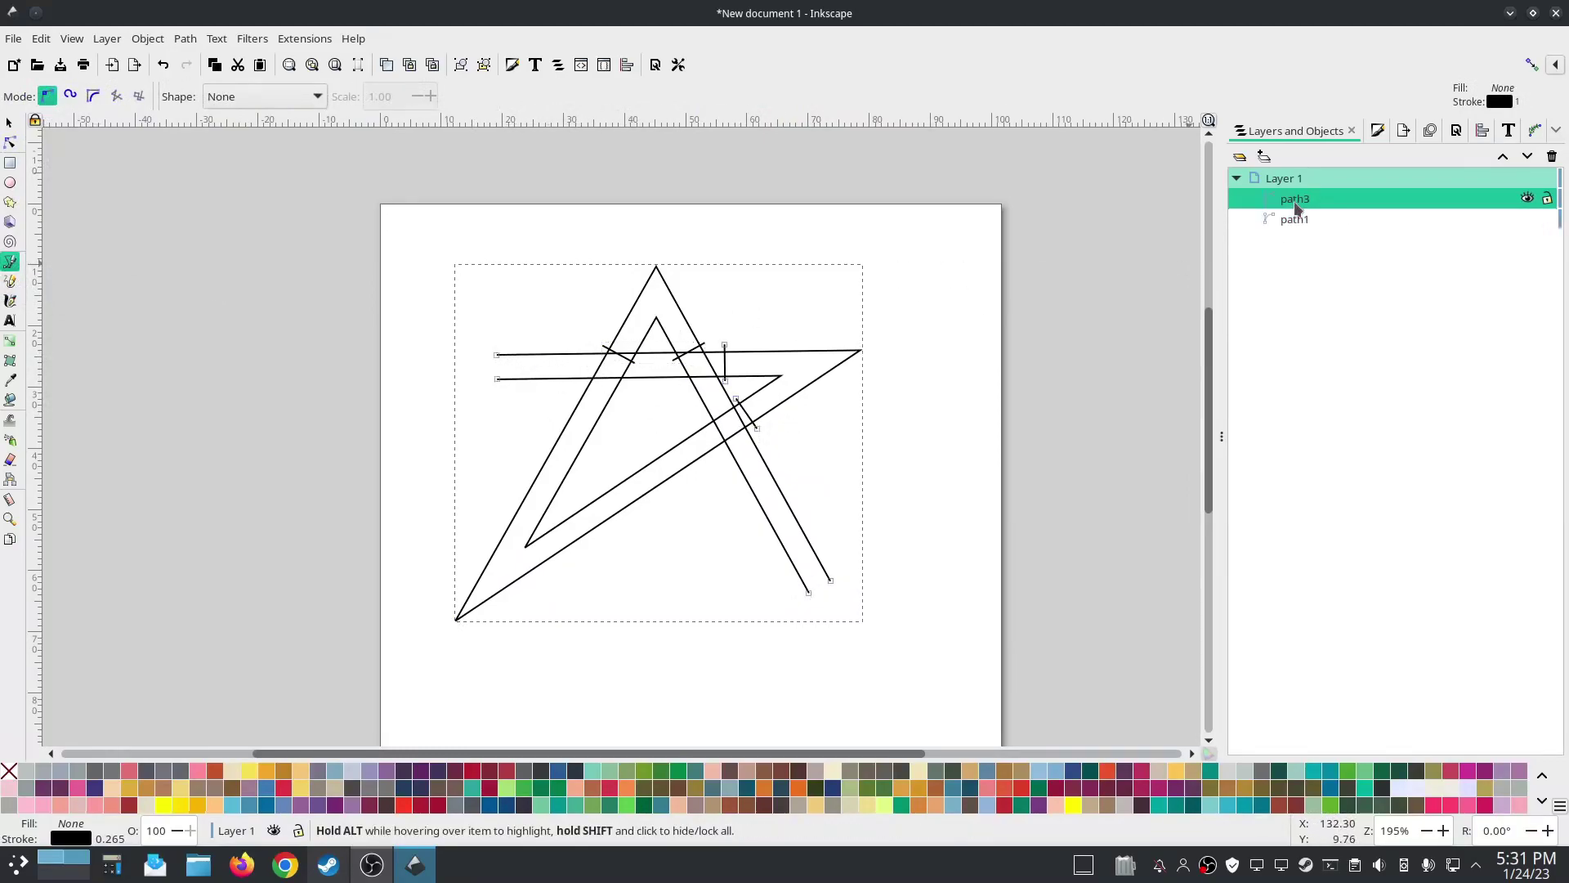
{"action": "left_click", "coordinate": [497, 356]}
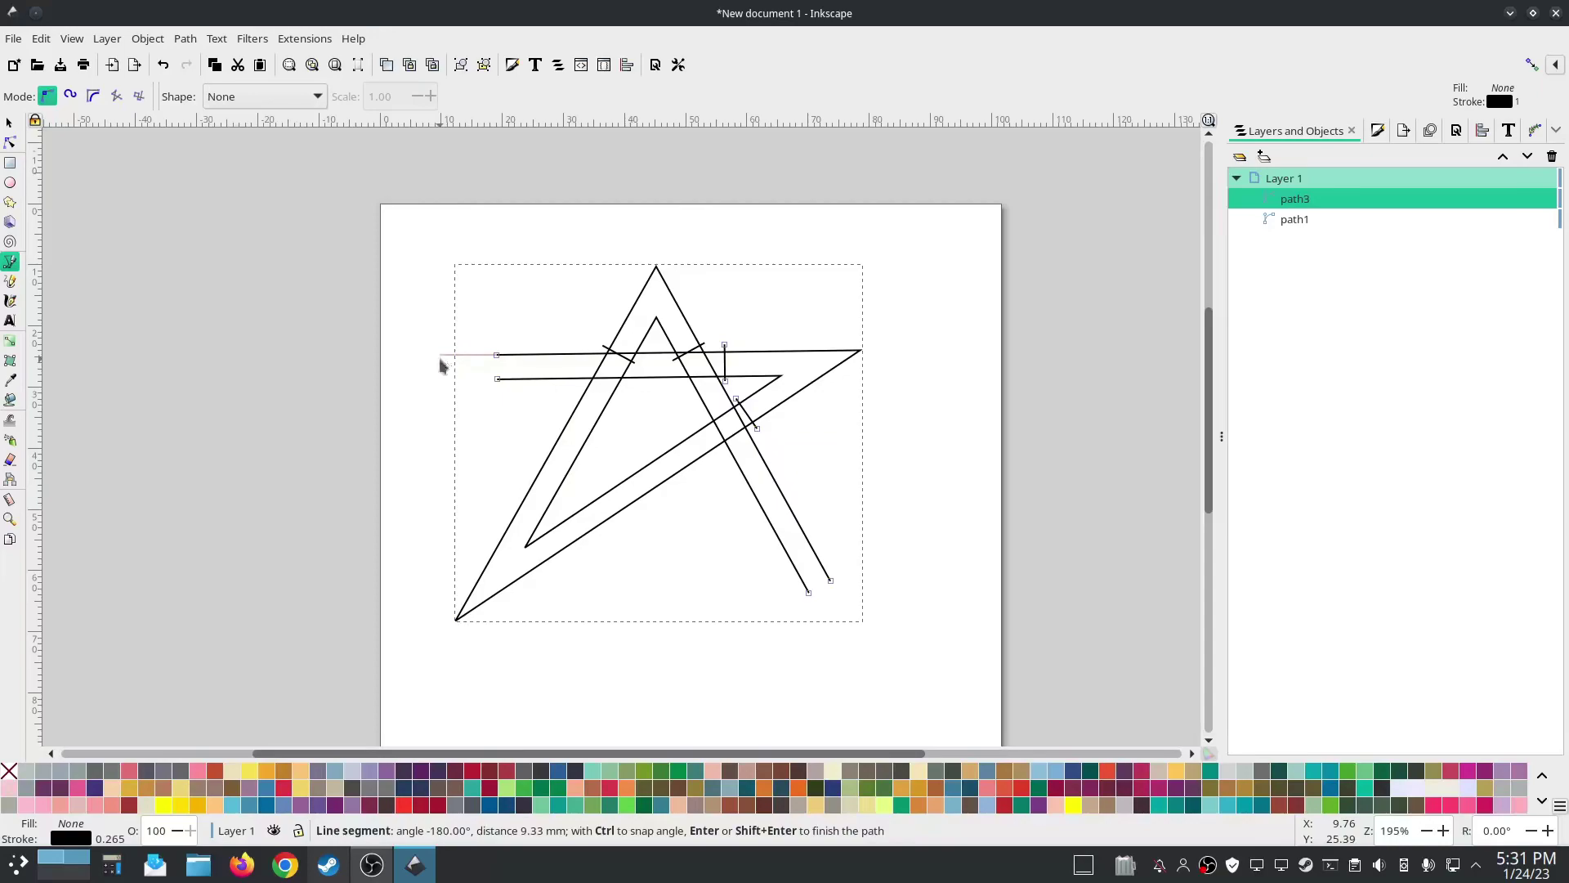
{"action": "left_click", "coordinate": [440, 356]}
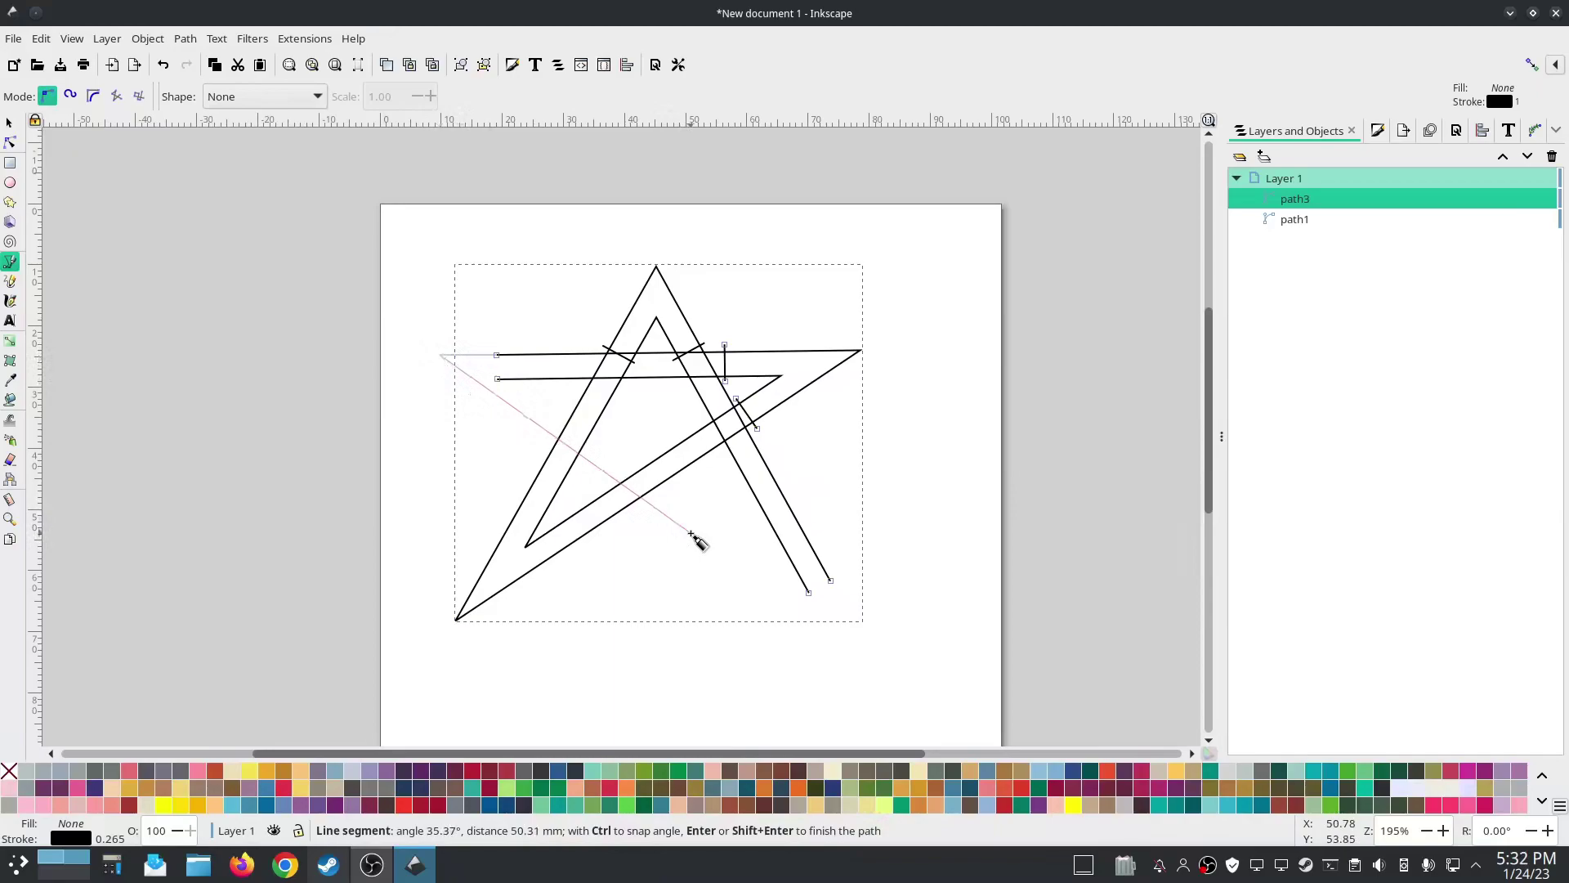
{"action": "left_click", "coordinate": [831, 582]}
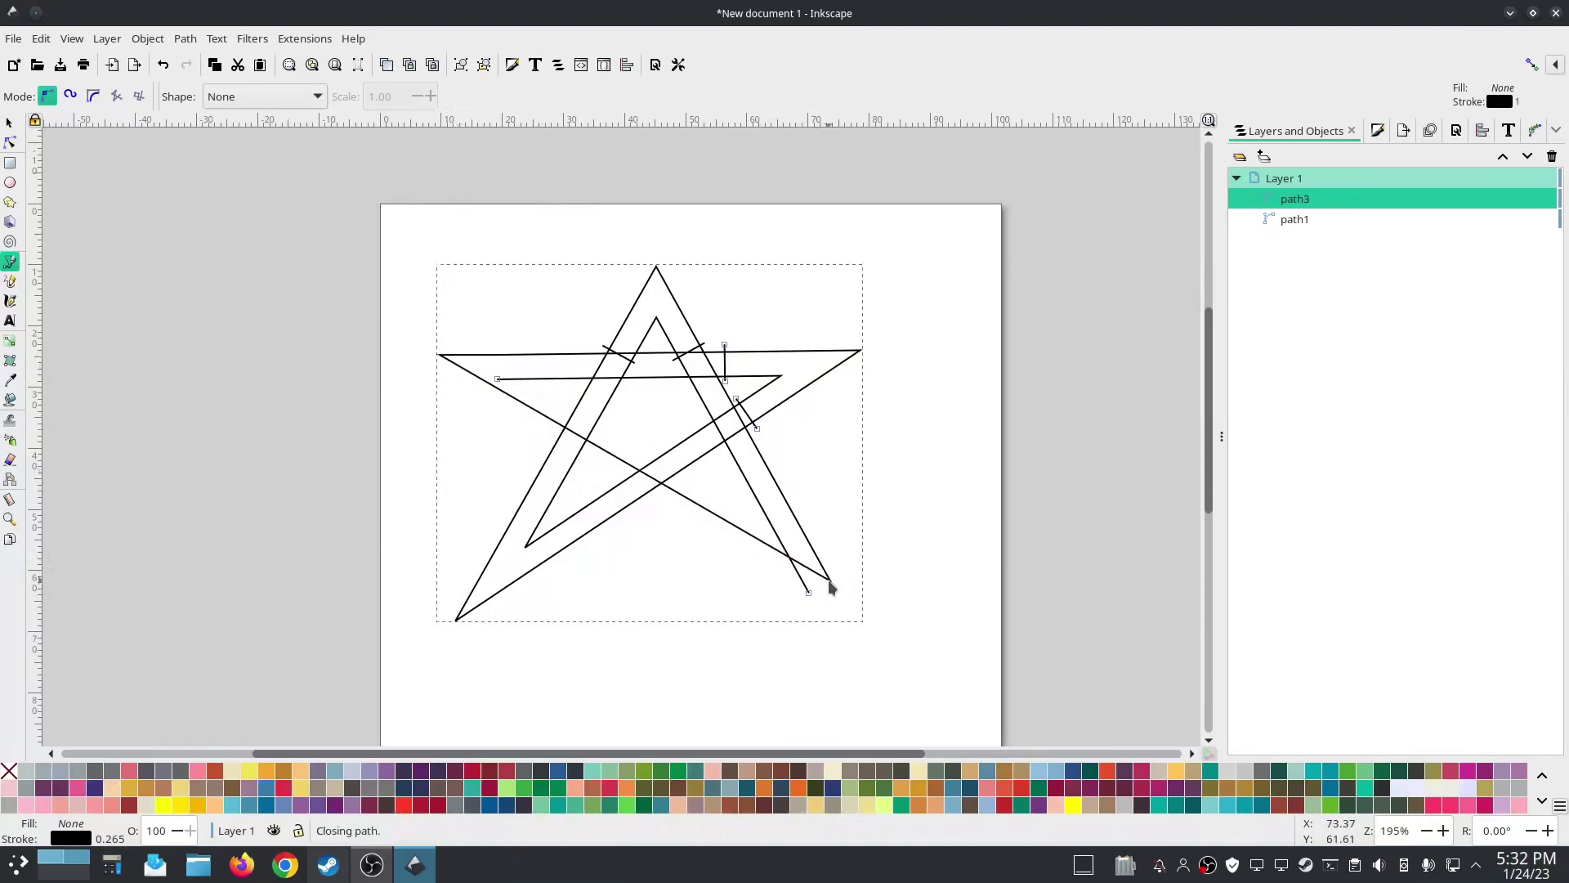
- Move the inner bar's left end and inner leg end, then draw a leg connecting them
{"action": "left_click", "coordinate": [11, 145]}
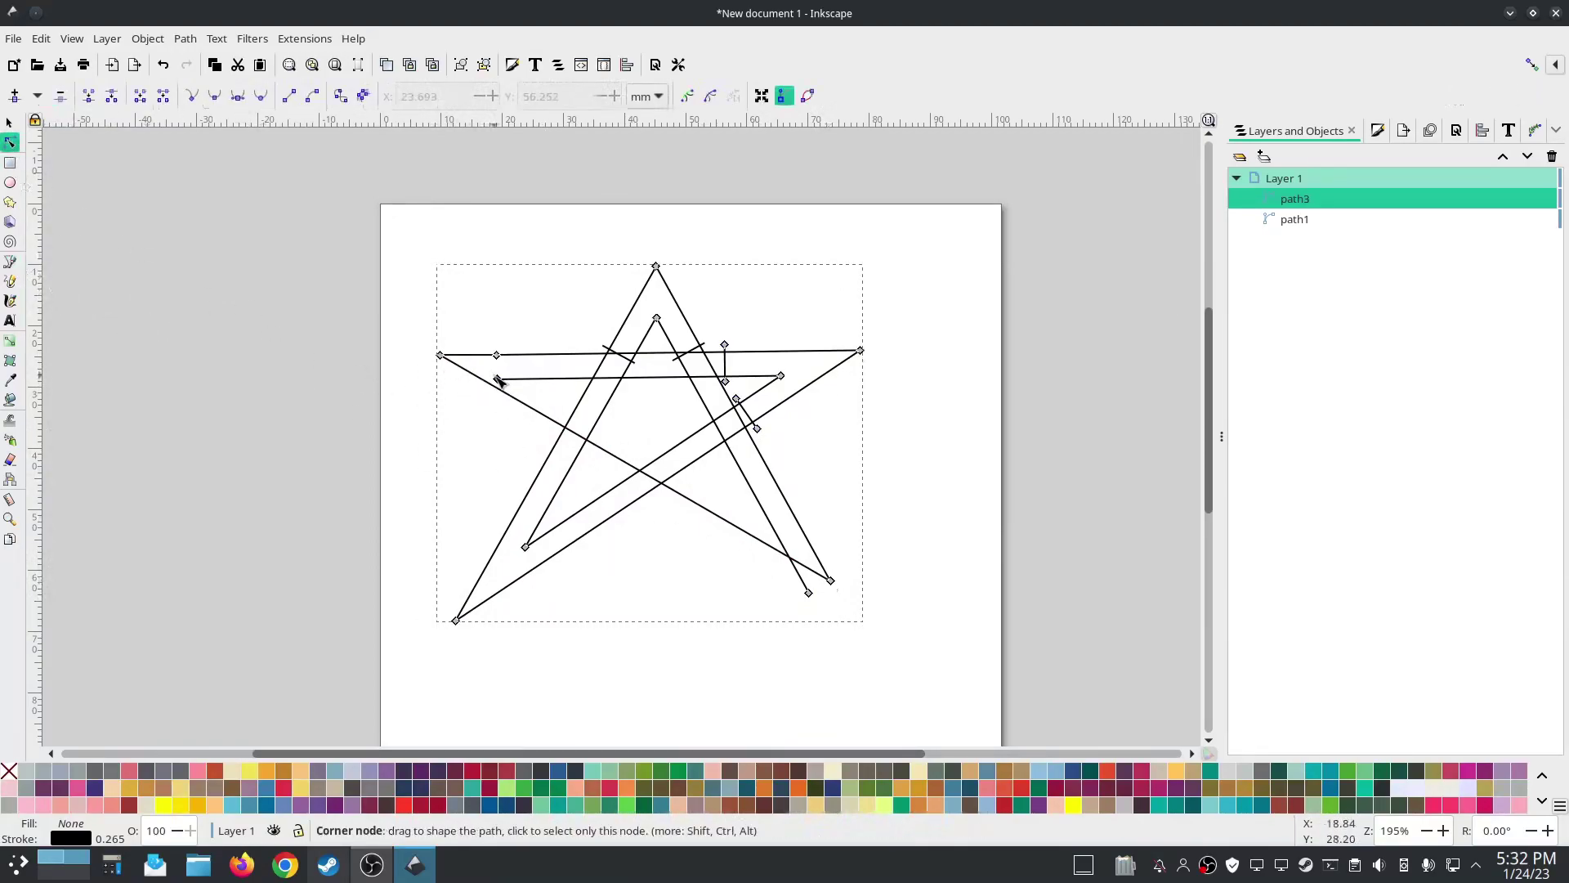
{"action": "left_click_drag", "start_coordinate": [498, 379], "coordinate": [544, 379]}
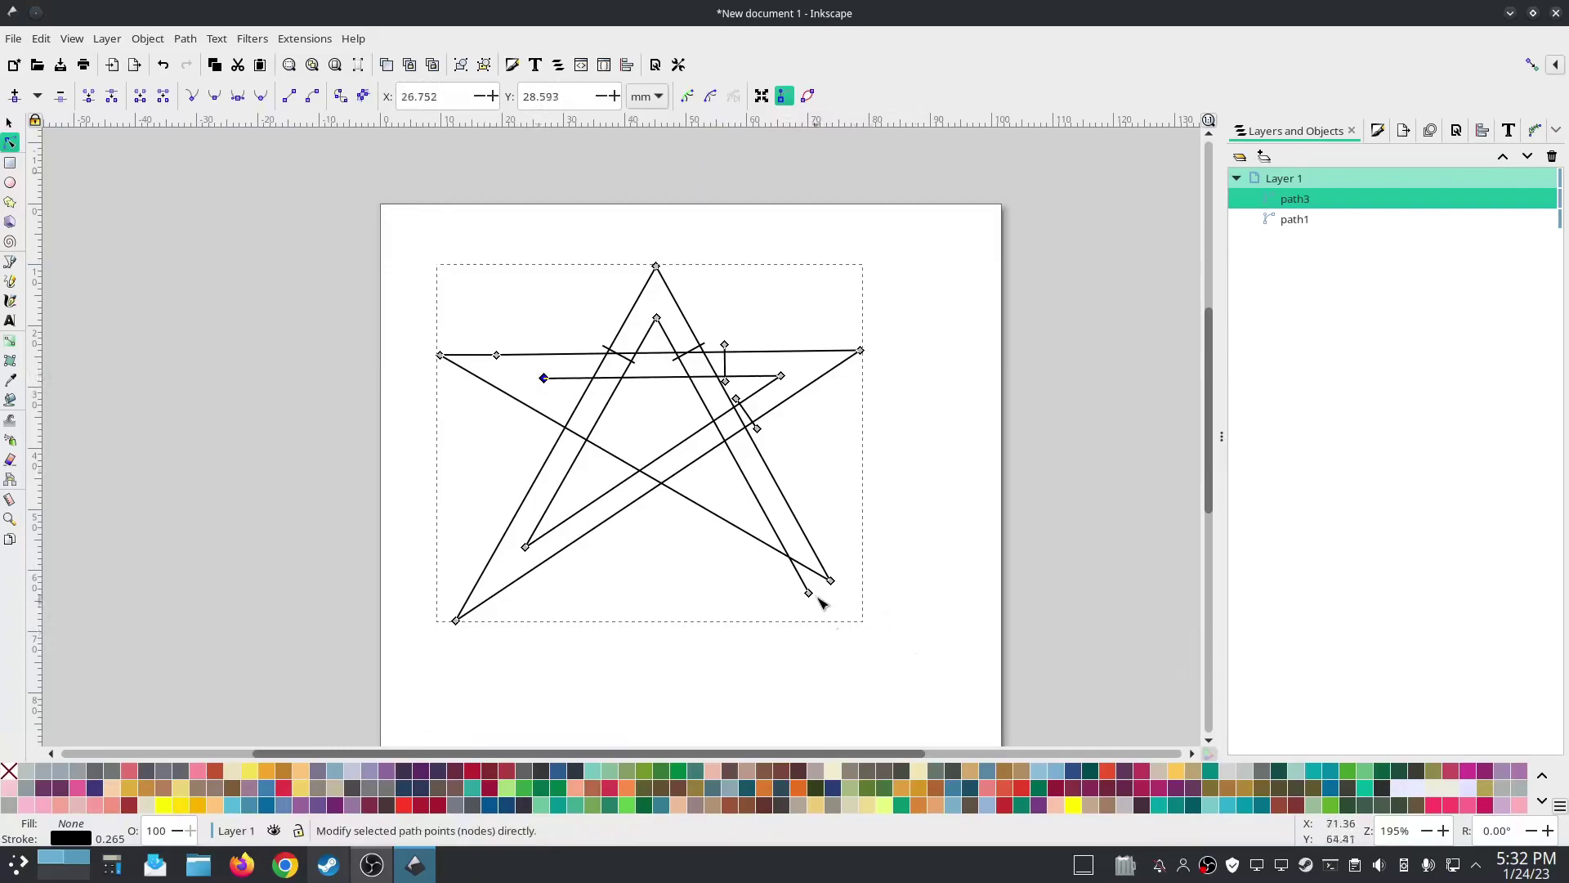
{"action": "left_click_drag", "start_coordinate": [809, 594], "coordinate": [753, 495]}
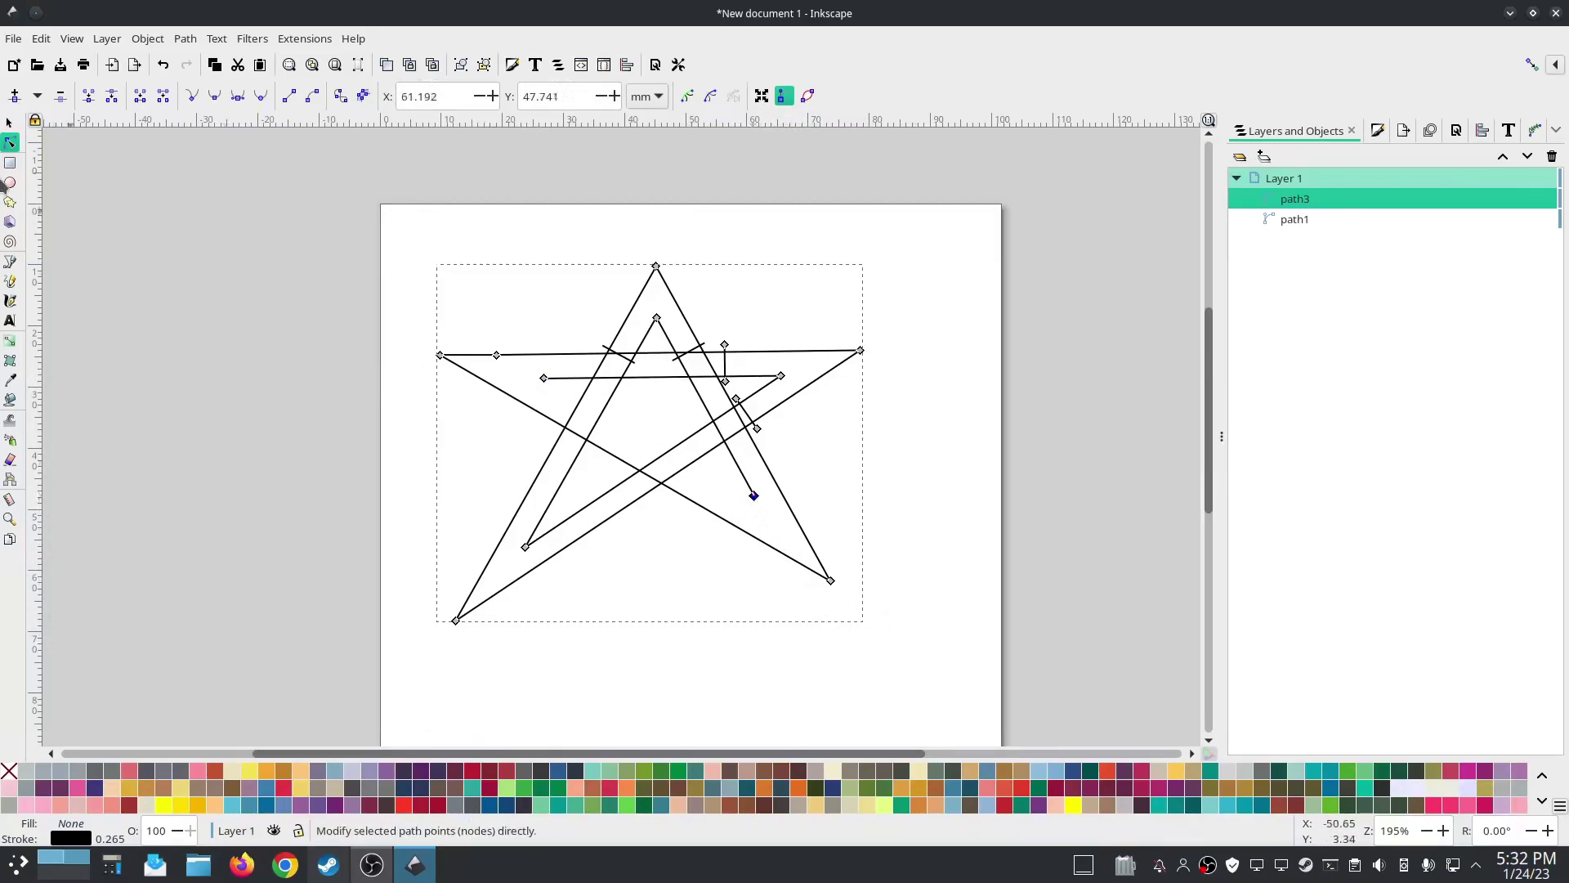
{"action": "left_click", "coordinate": [10, 262]}
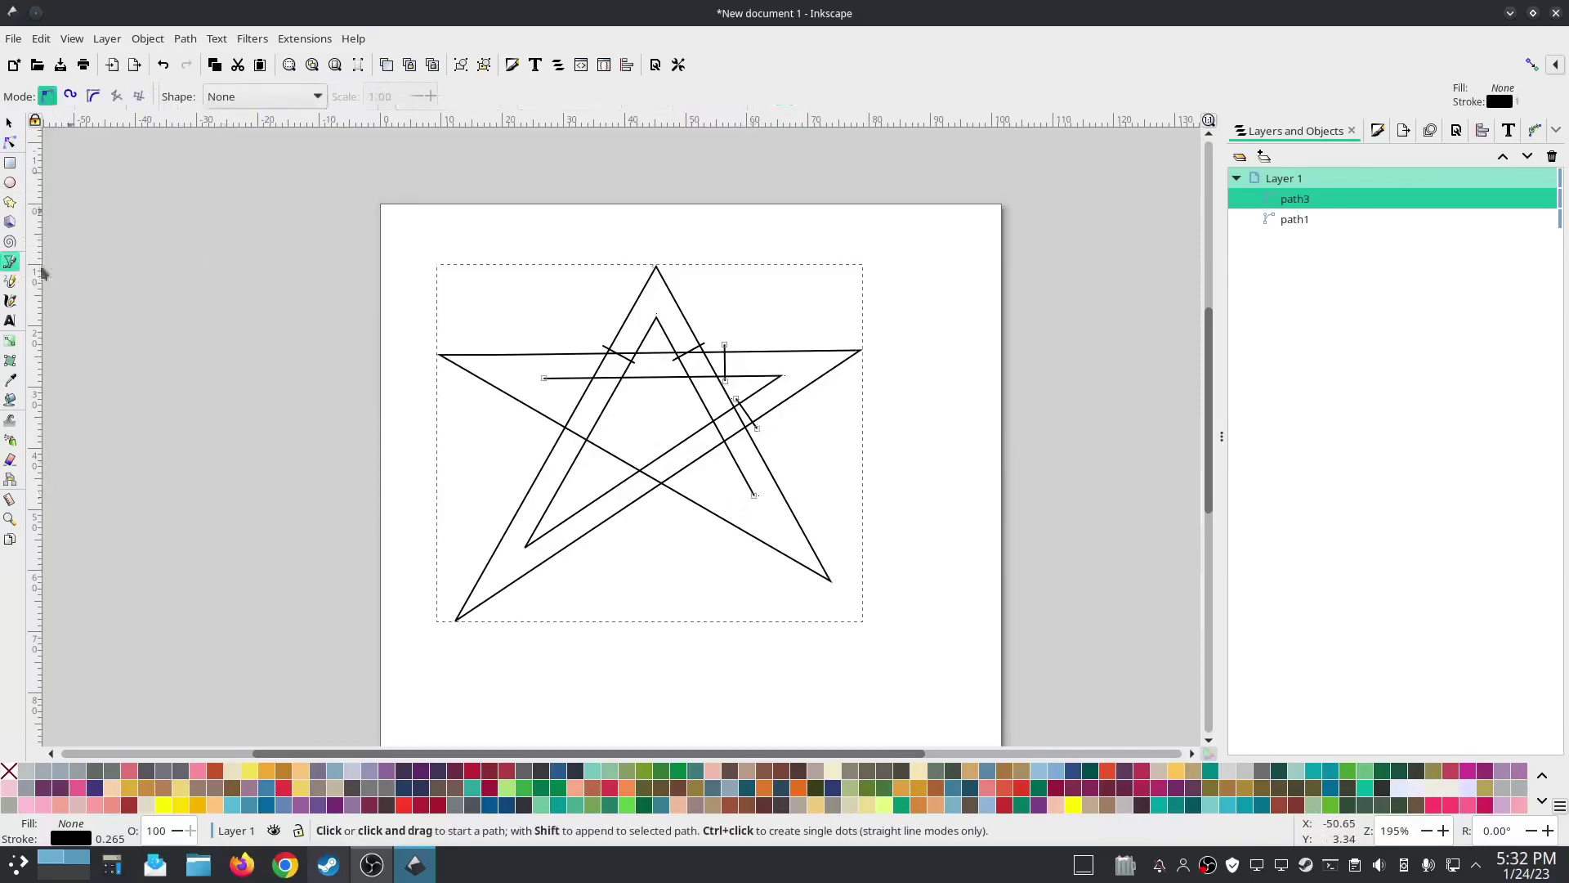
{"action": "left_click", "coordinate": [544, 380]}
{"action": "left_click", "coordinate": [754, 496]}
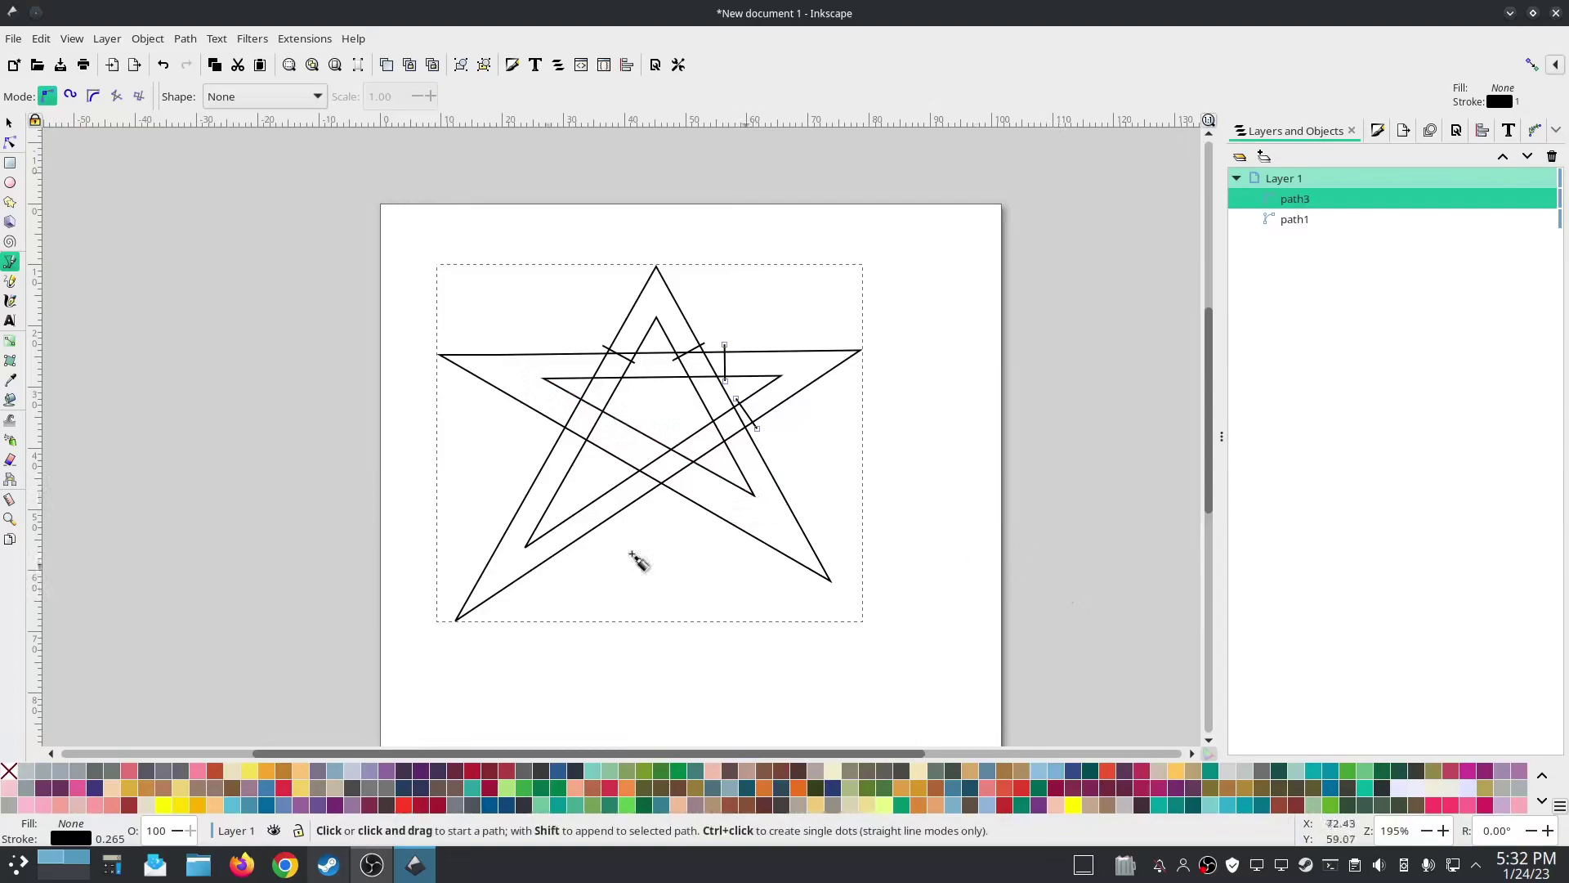
- Adjust the inner bar's left corner and the inner lower-right point, then select path1
{"action": "left_click", "coordinate": [10, 144]}
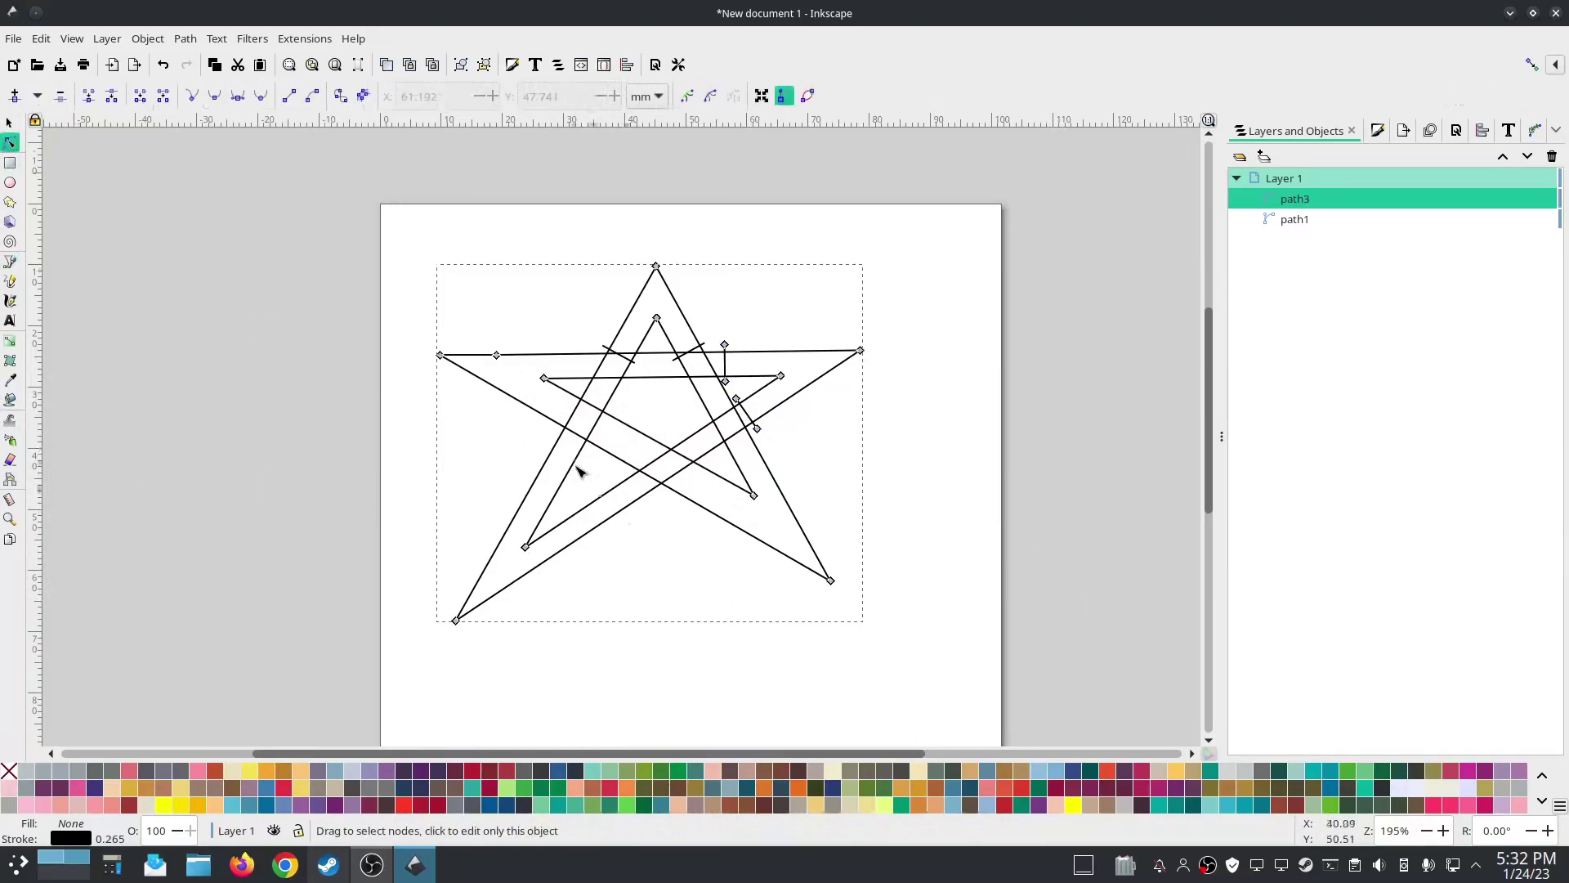
{"action": "left_click_drag", "start_coordinate": [545, 378], "coordinate": [527, 376]}
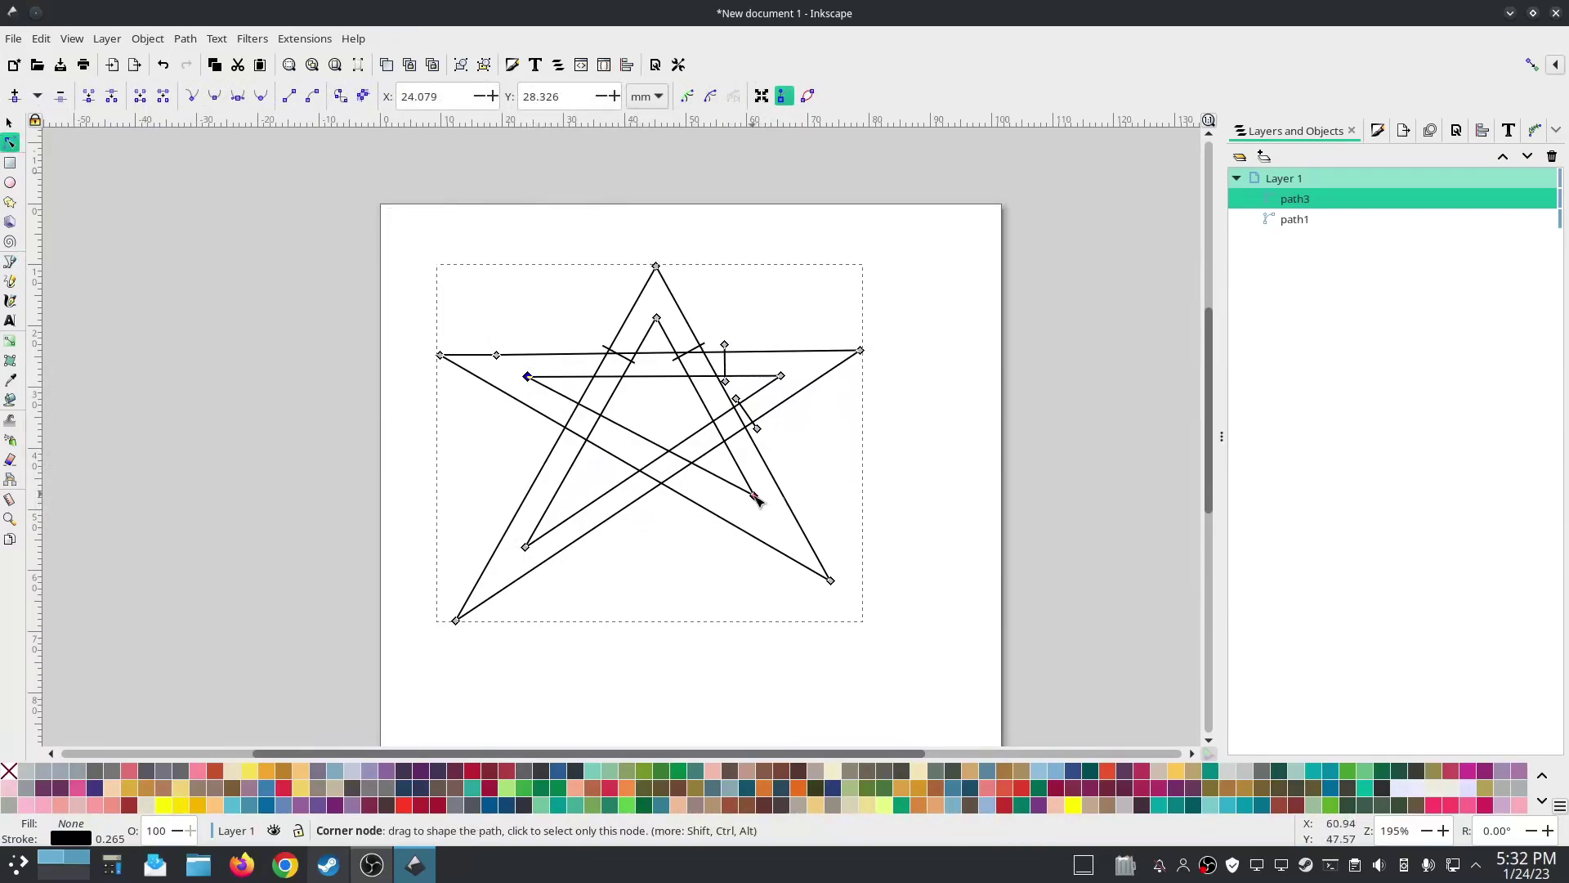
{"action": "left_click_drag", "start_coordinate": [757, 499], "coordinate": [768, 518]}
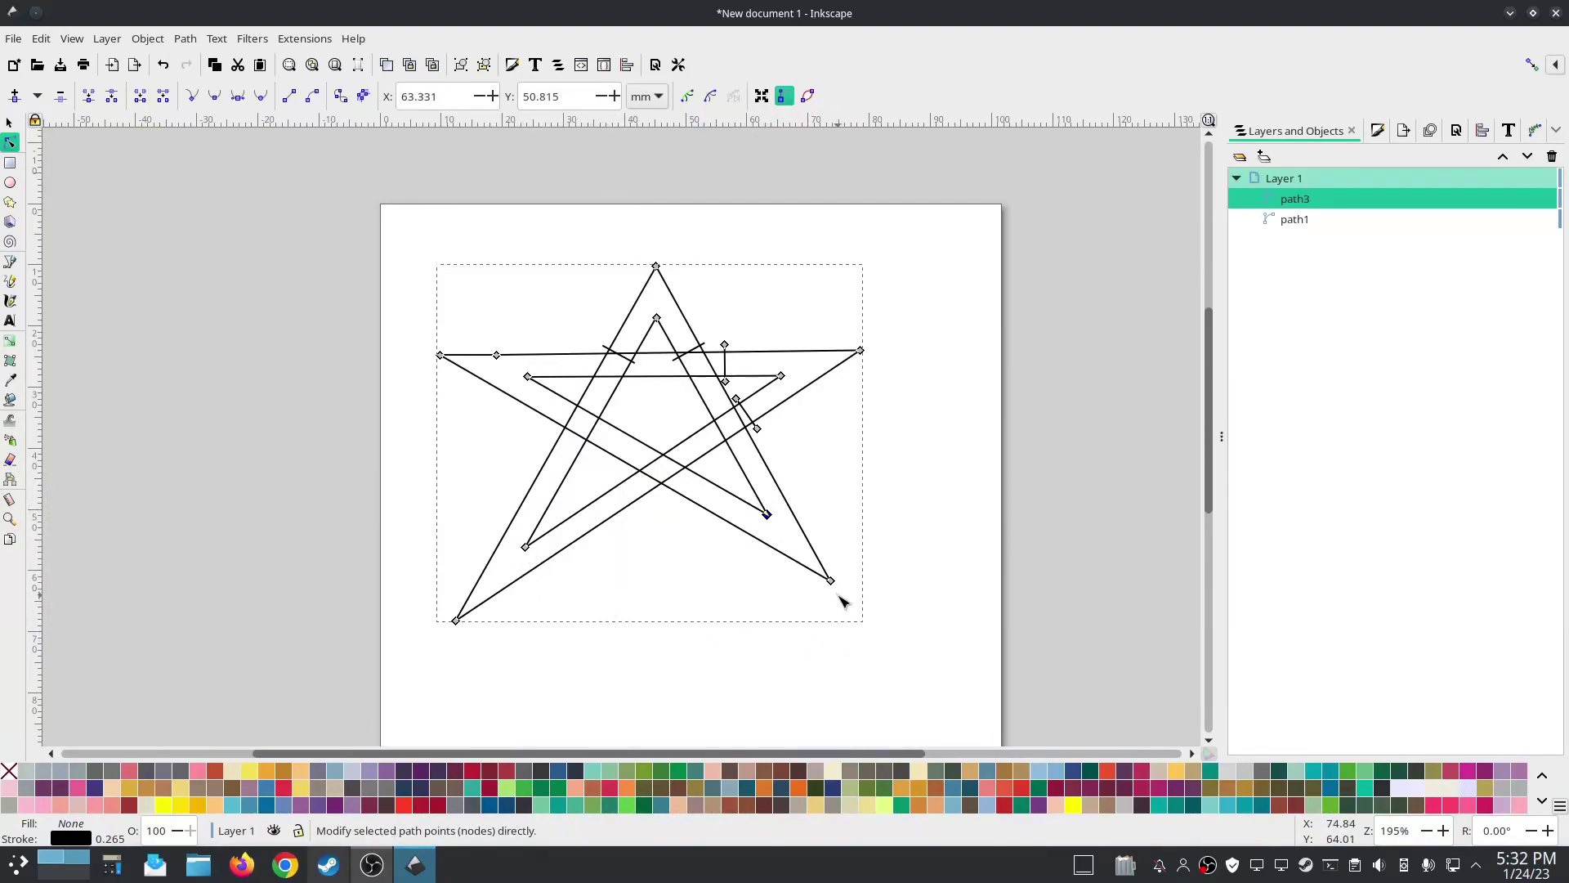
{"action": "left_click", "coordinate": [1077, 499]}
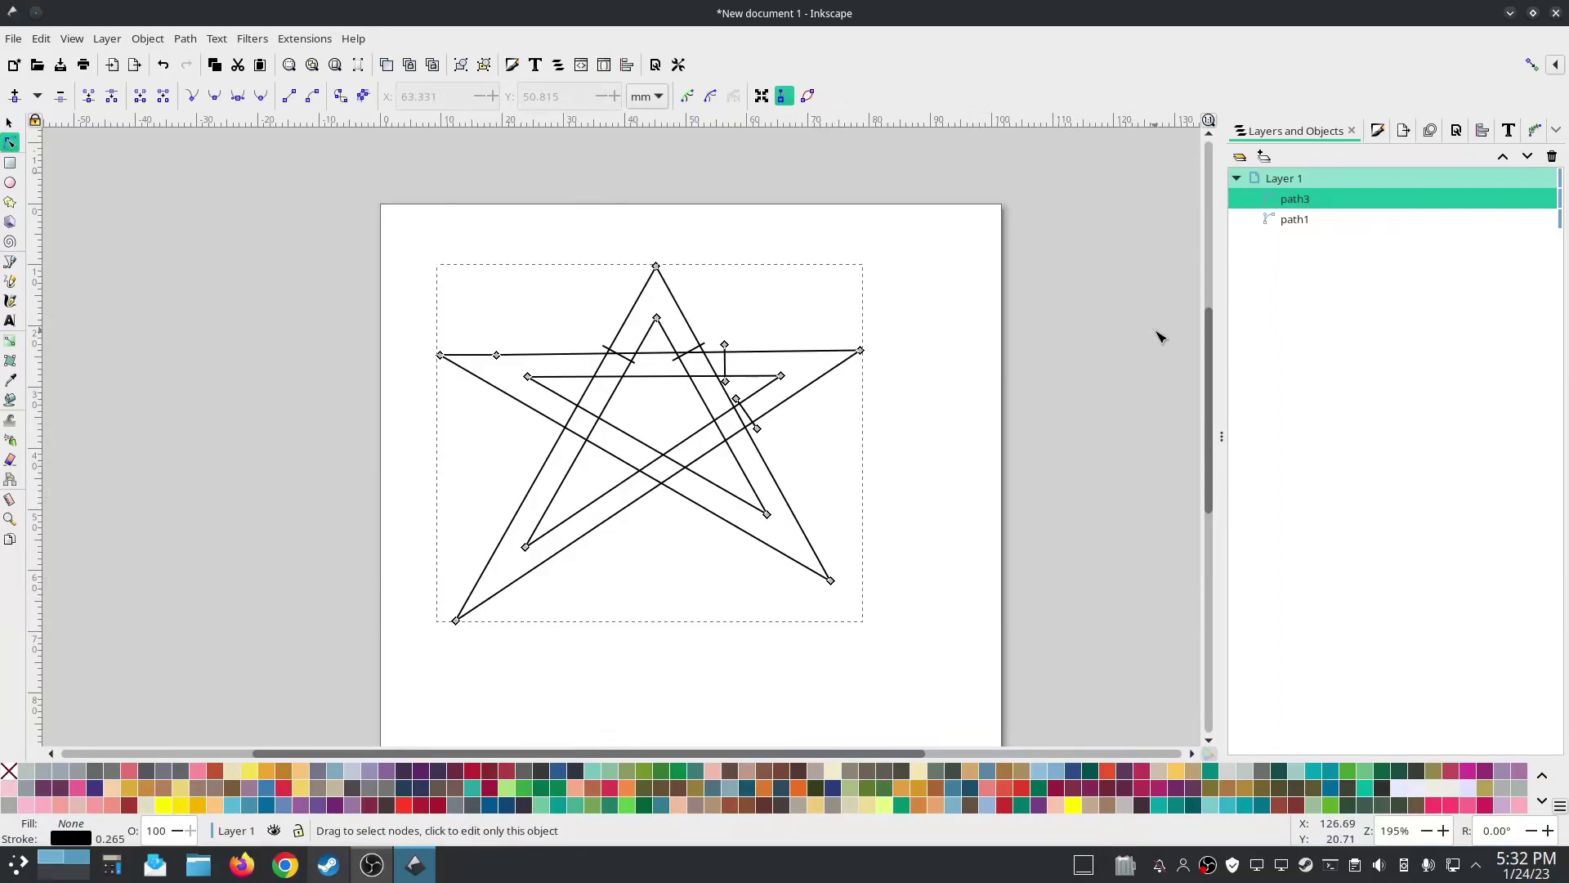
{"action": "left_click", "coordinate": [1300, 221]}
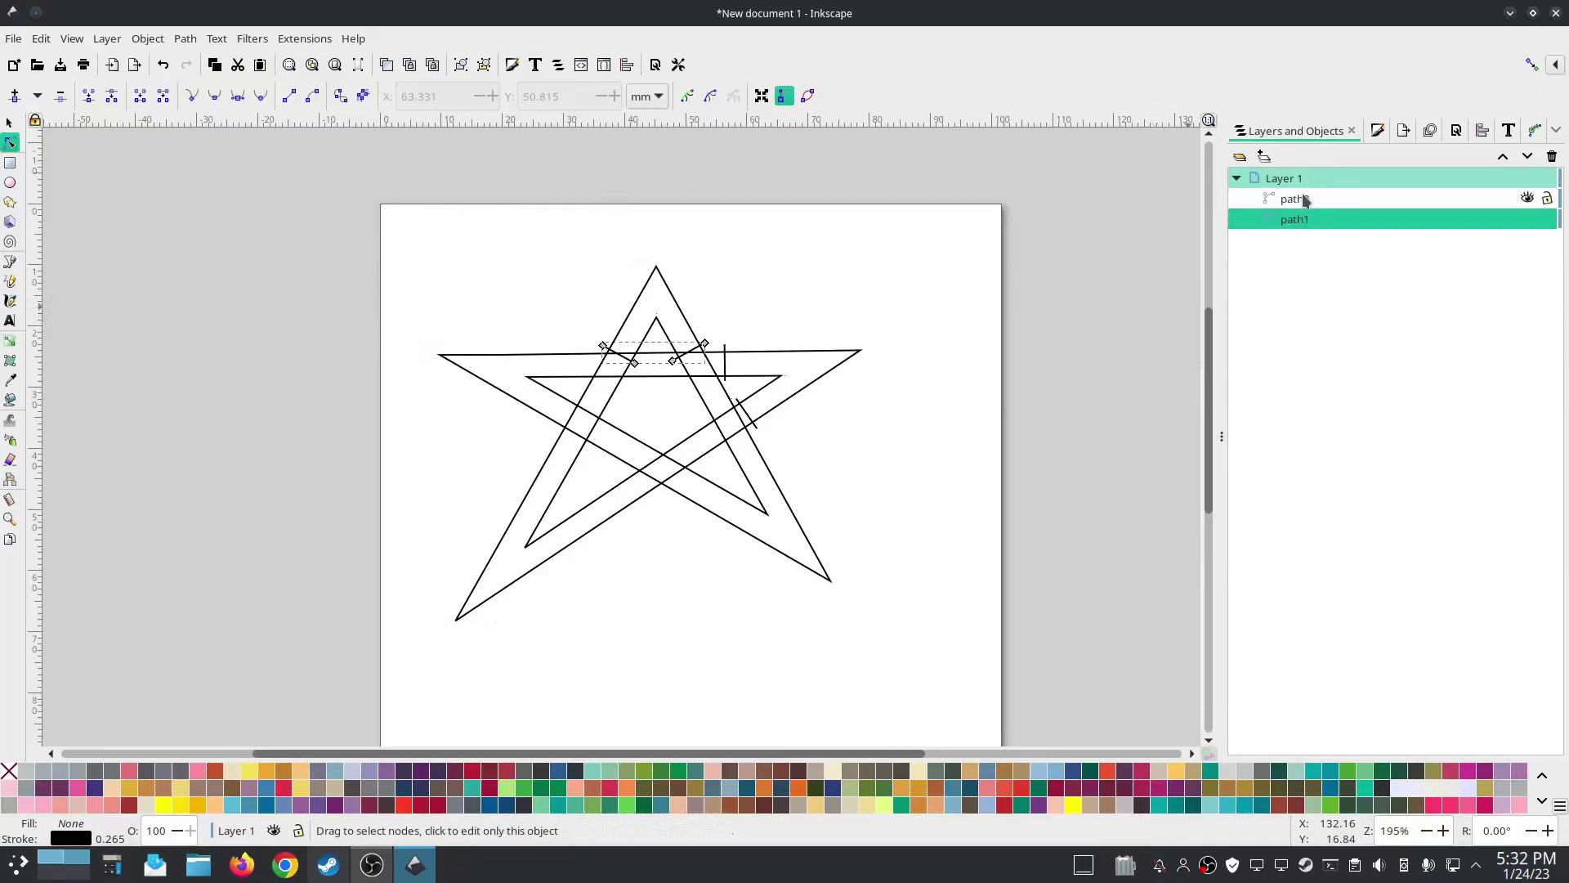
- Draw short freehand rungs across the star's lower-left arm with the Pencil, redrawing the misdrawn one
{"action": "left_click", "coordinate": [1305, 200], "text": "shift"}
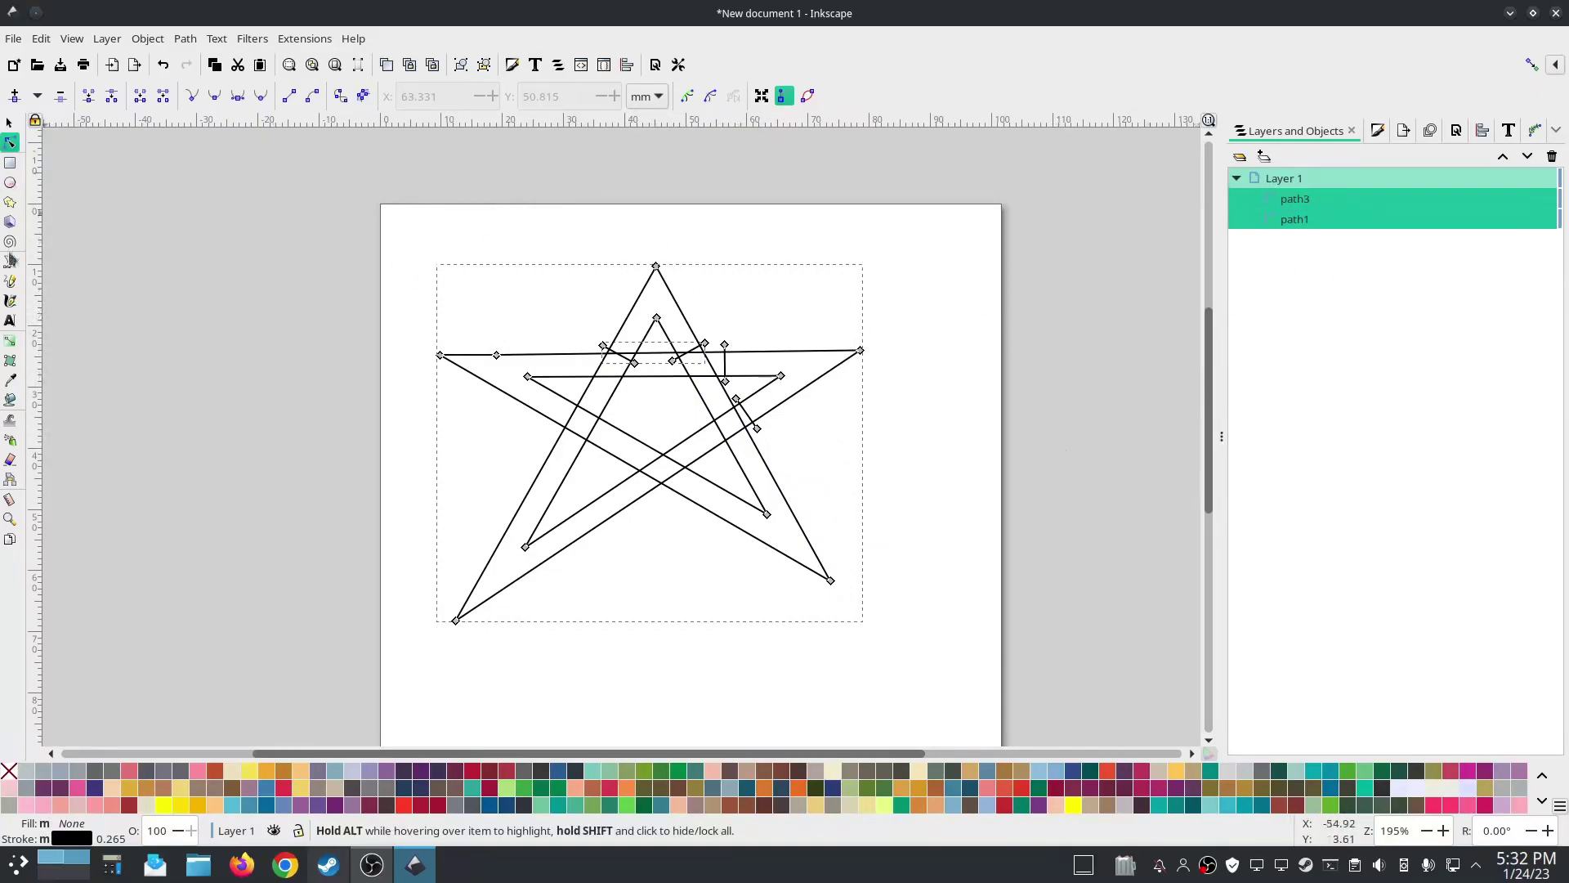
{"action": "left_click", "coordinate": [1282, 178]}
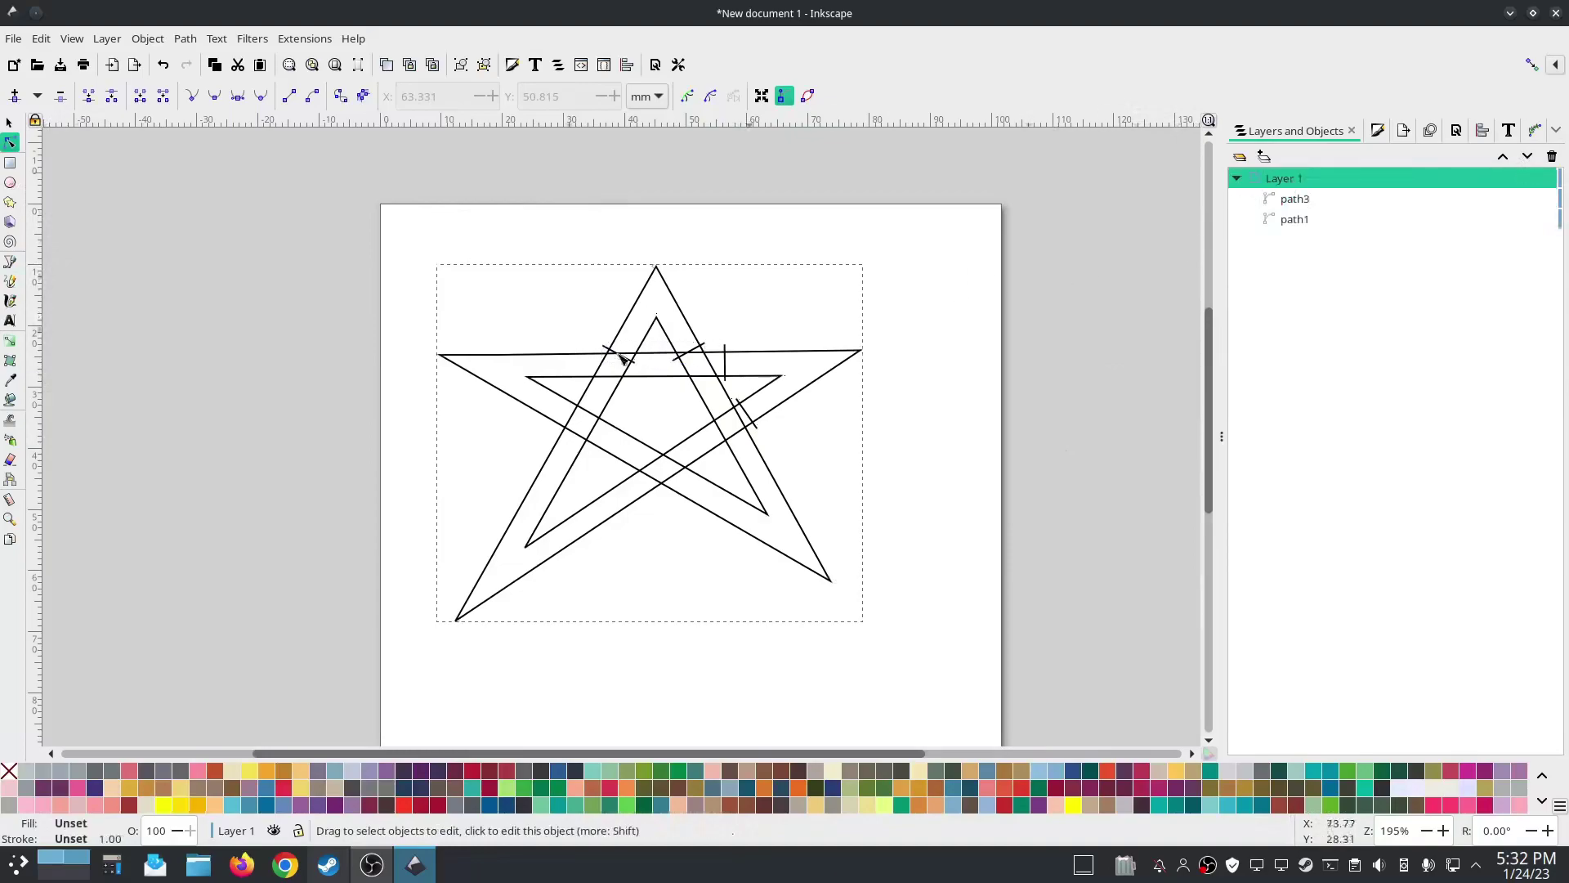
{"action": "left_click", "coordinate": [10, 281]}
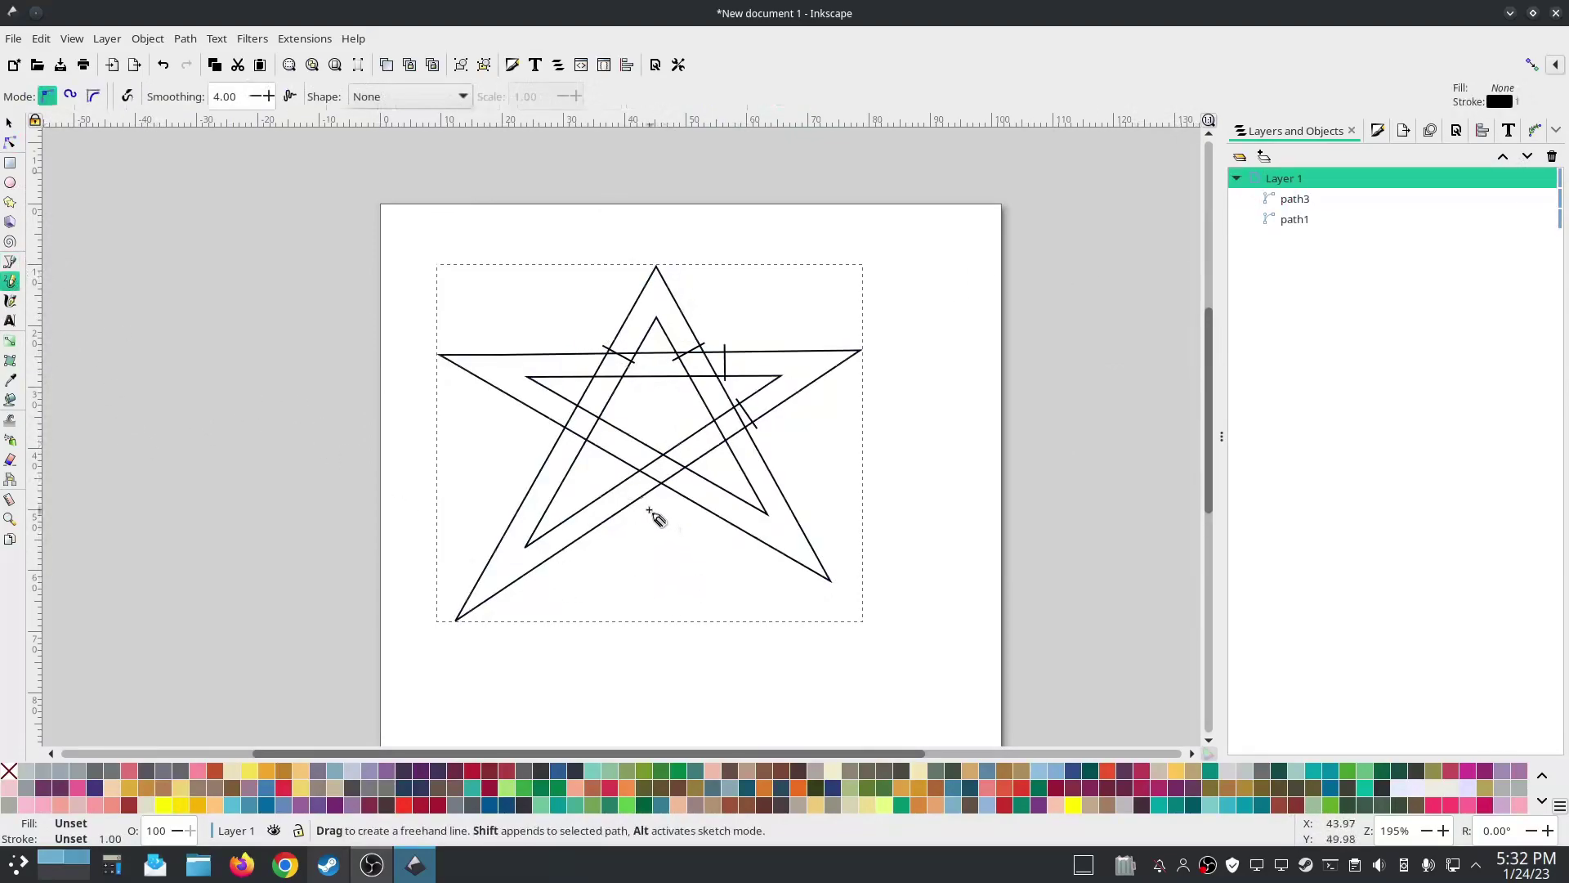
{"action": "left_click_drag", "start_coordinate": [614, 464], "coordinate": [640, 429]}
{"action": "left_click_drag", "start_coordinate": [540, 433], "coordinate": [587, 448]}
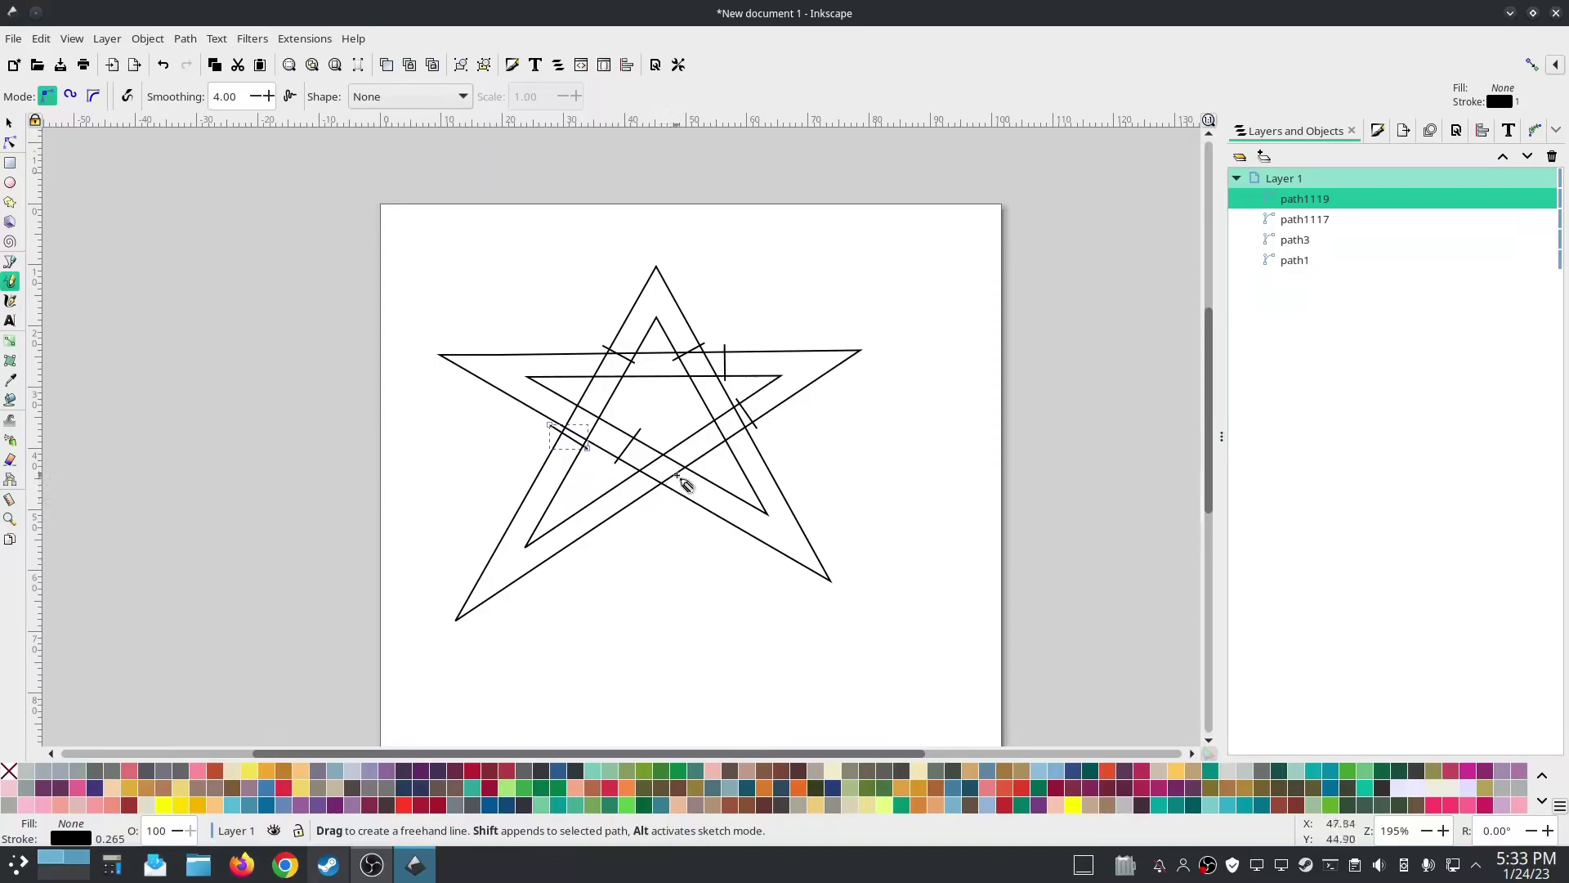
{"action": "left_click_drag", "start_coordinate": [697, 466], "coordinate": [678, 435]}
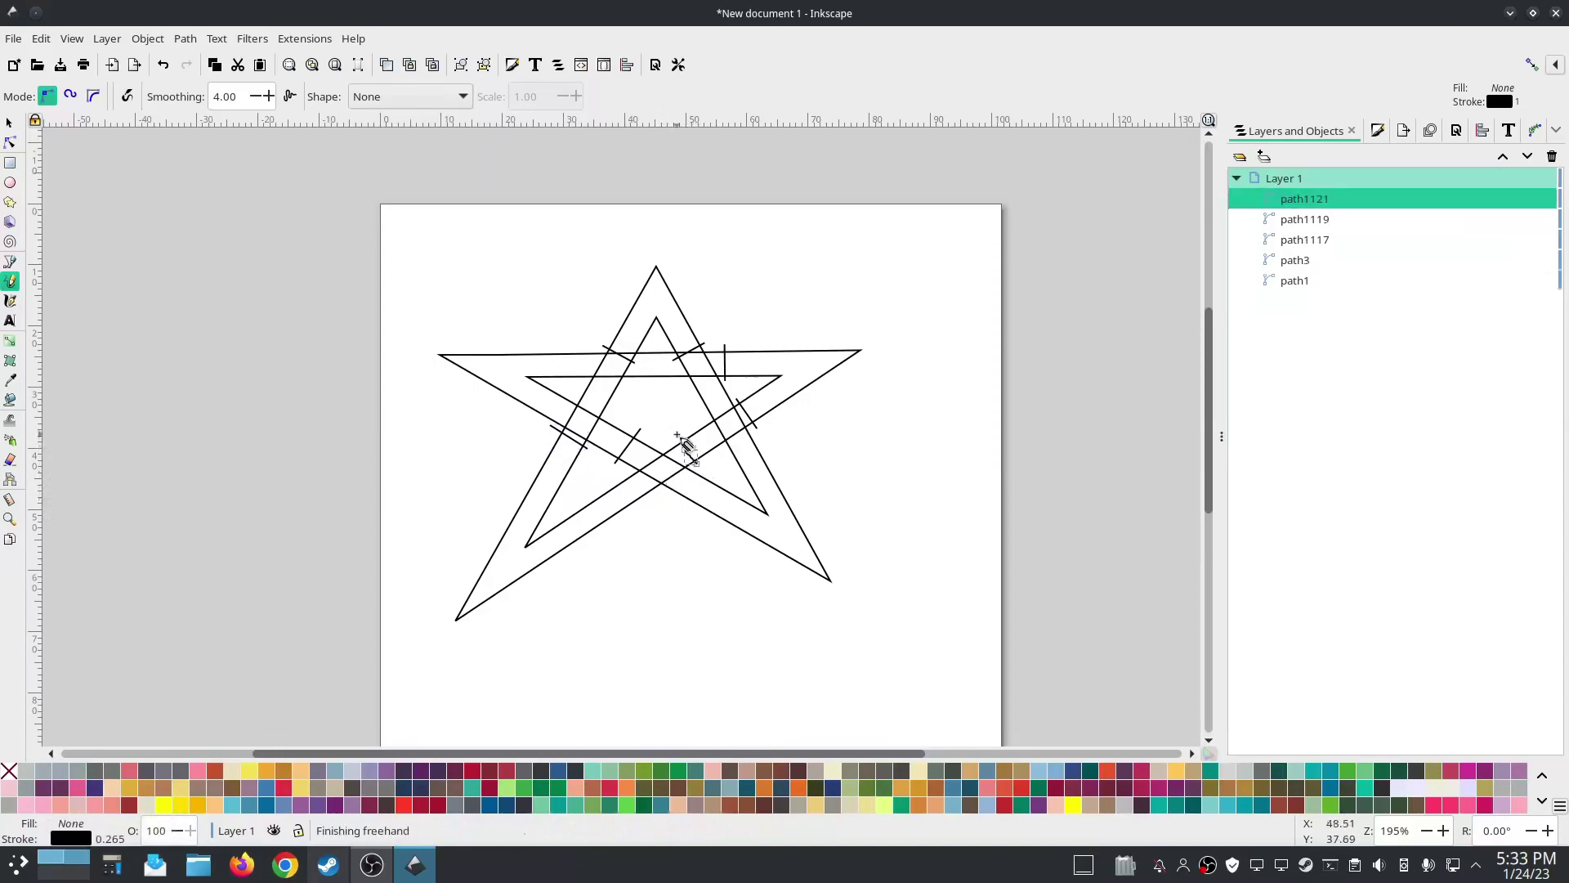
{"action": "key", "text": "ctrl+z"}
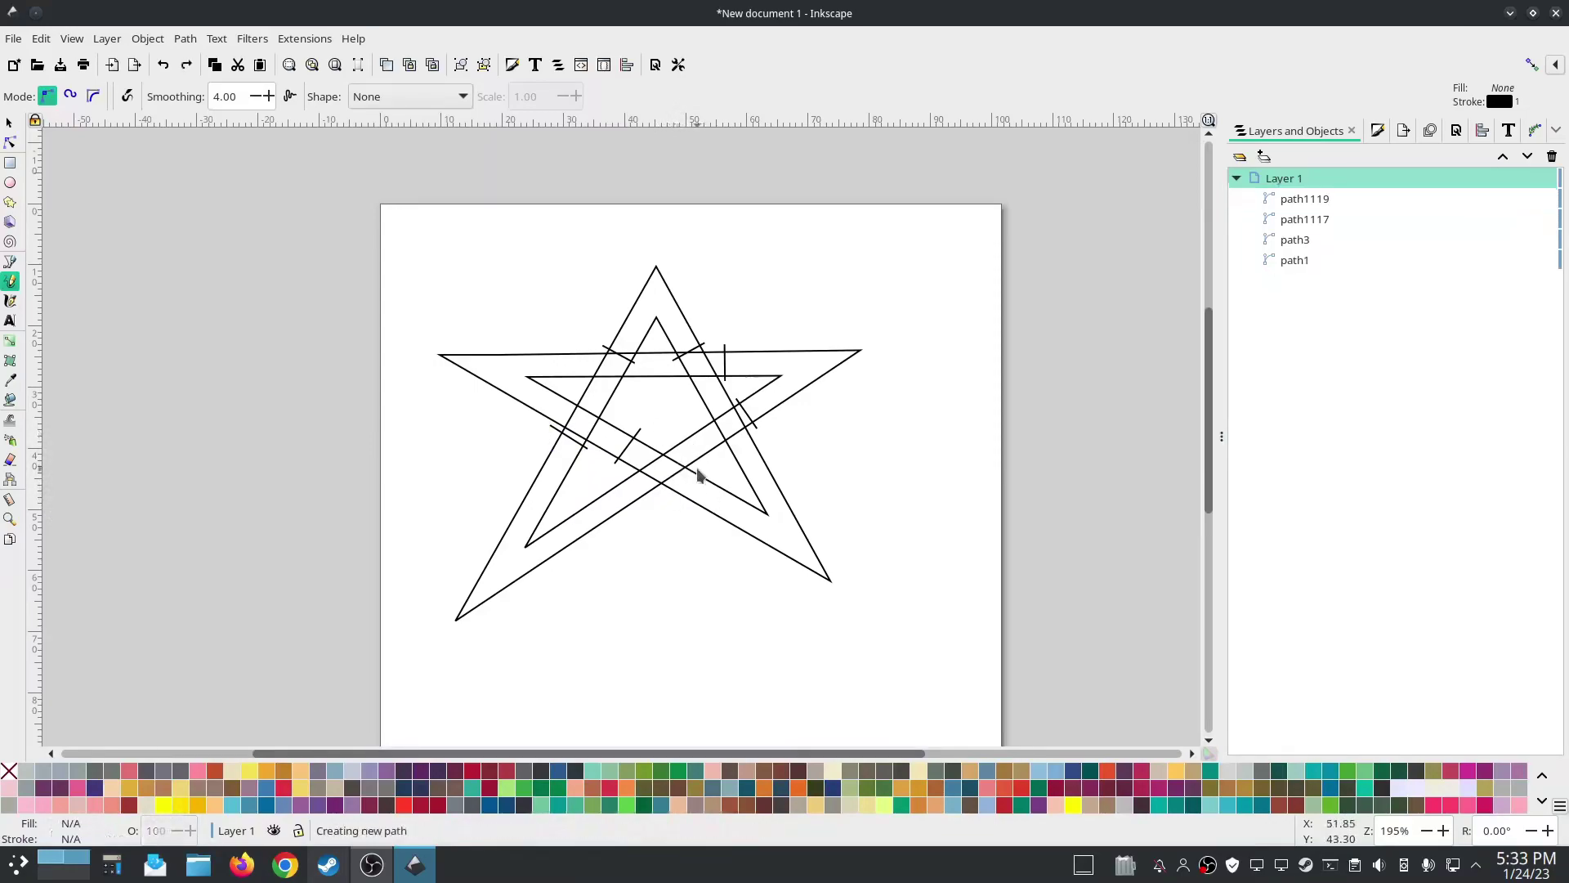
{"action": "left_click_drag", "start_coordinate": [697, 472], "coordinate": [677, 436]}
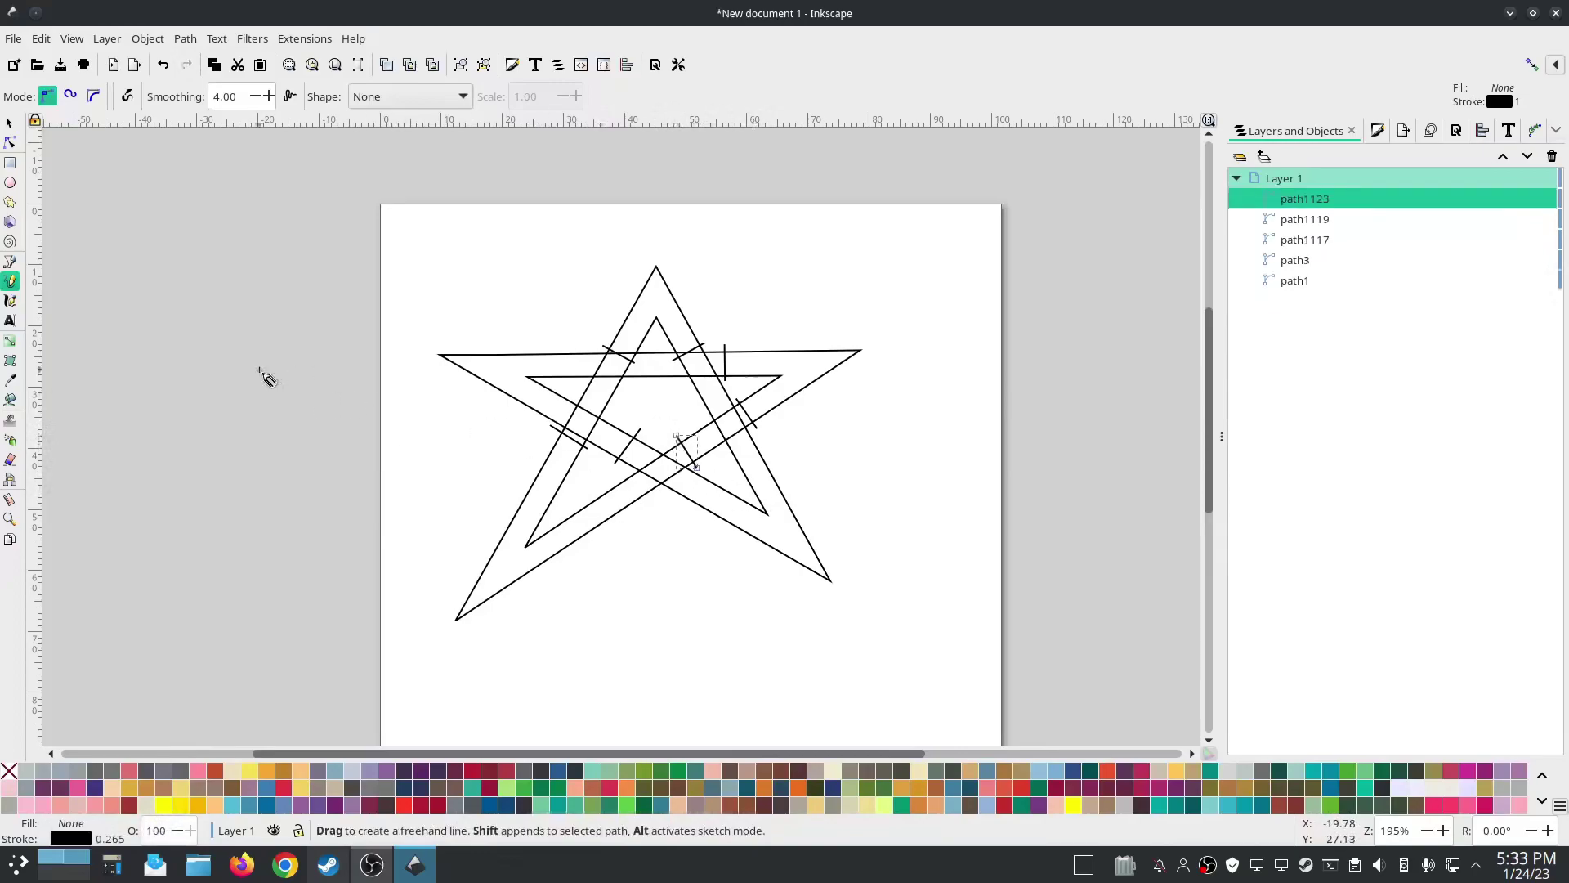
- Break path1 apart into separate rung pieces with Path > Break Apart
{"action": "left_click", "coordinate": [9, 143]}
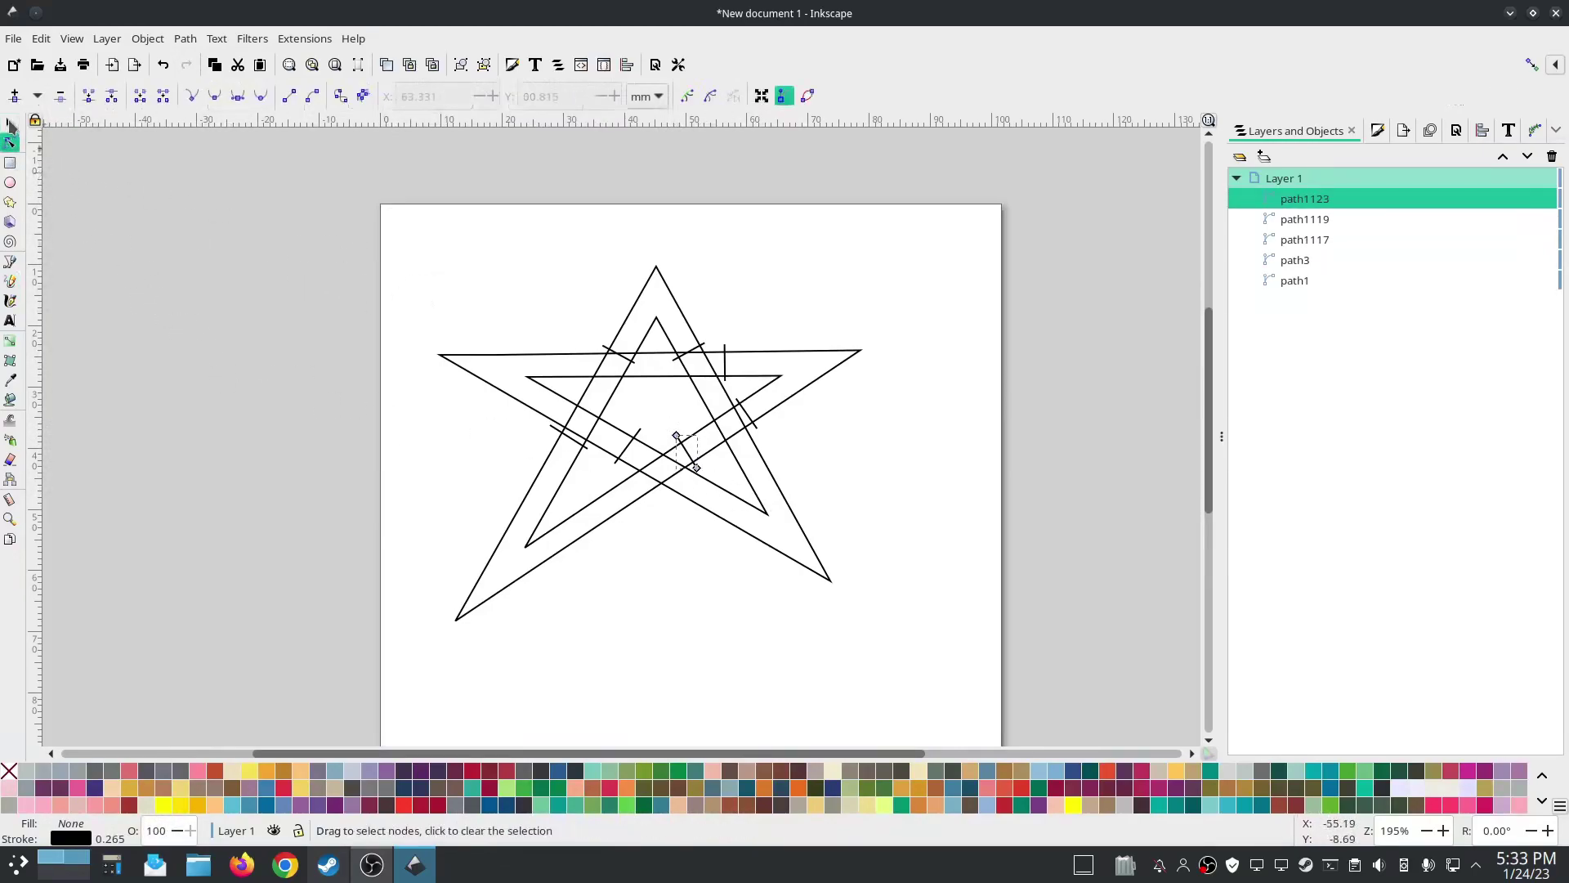
{"action": "left_click", "coordinate": [10, 124]}
{"action": "left_click", "coordinate": [1305, 261]}
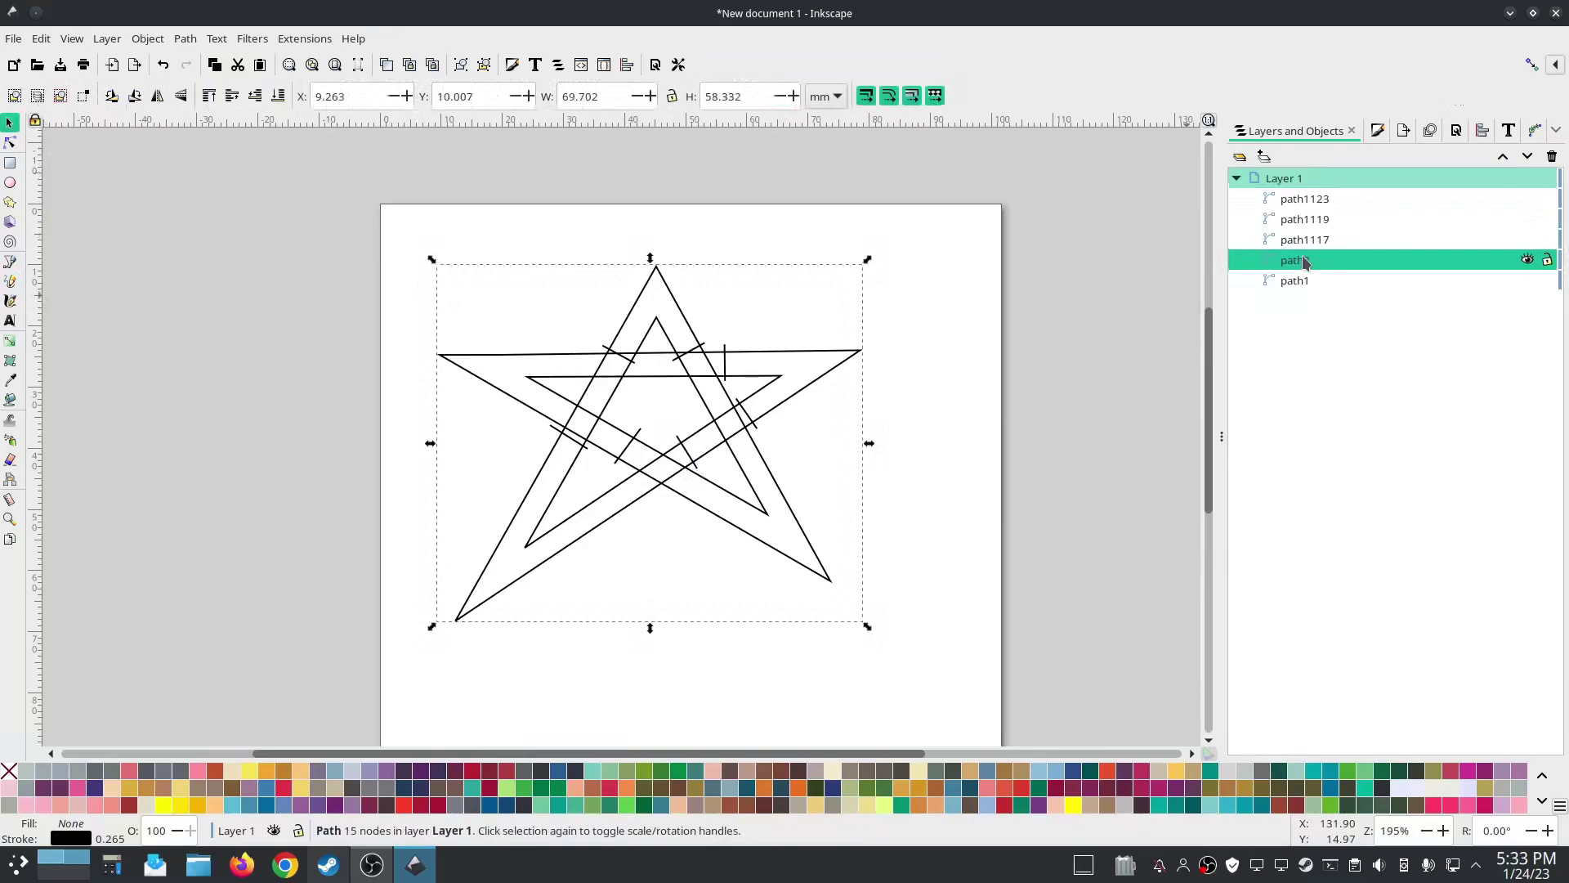
{"action": "left_click", "coordinate": [1305, 281]}
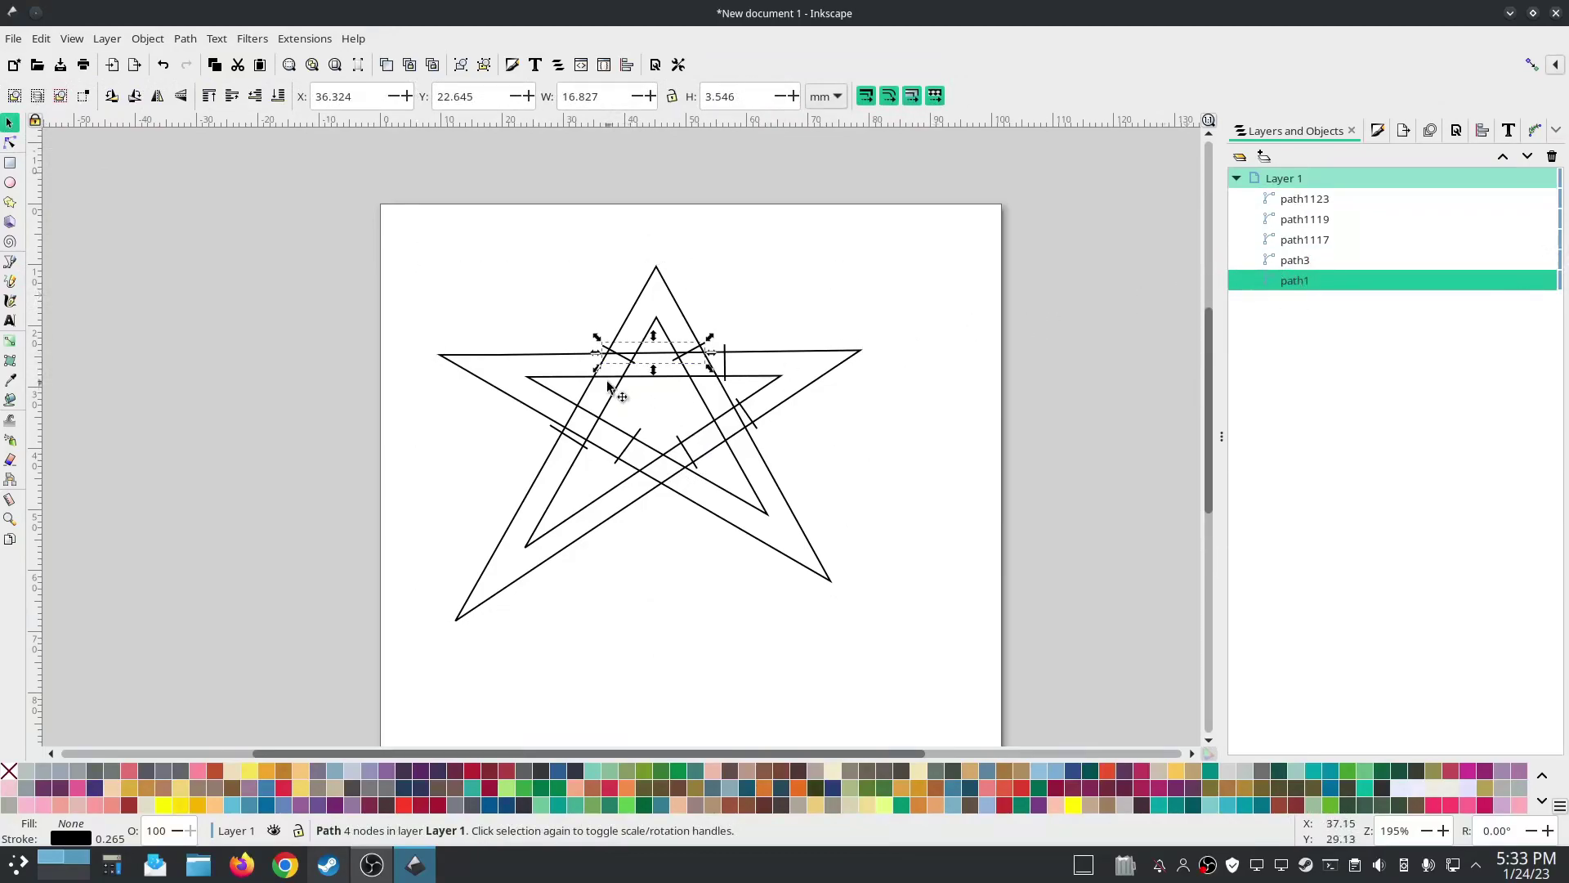
{"action": "left_click", "coordinate": [184, 39]}
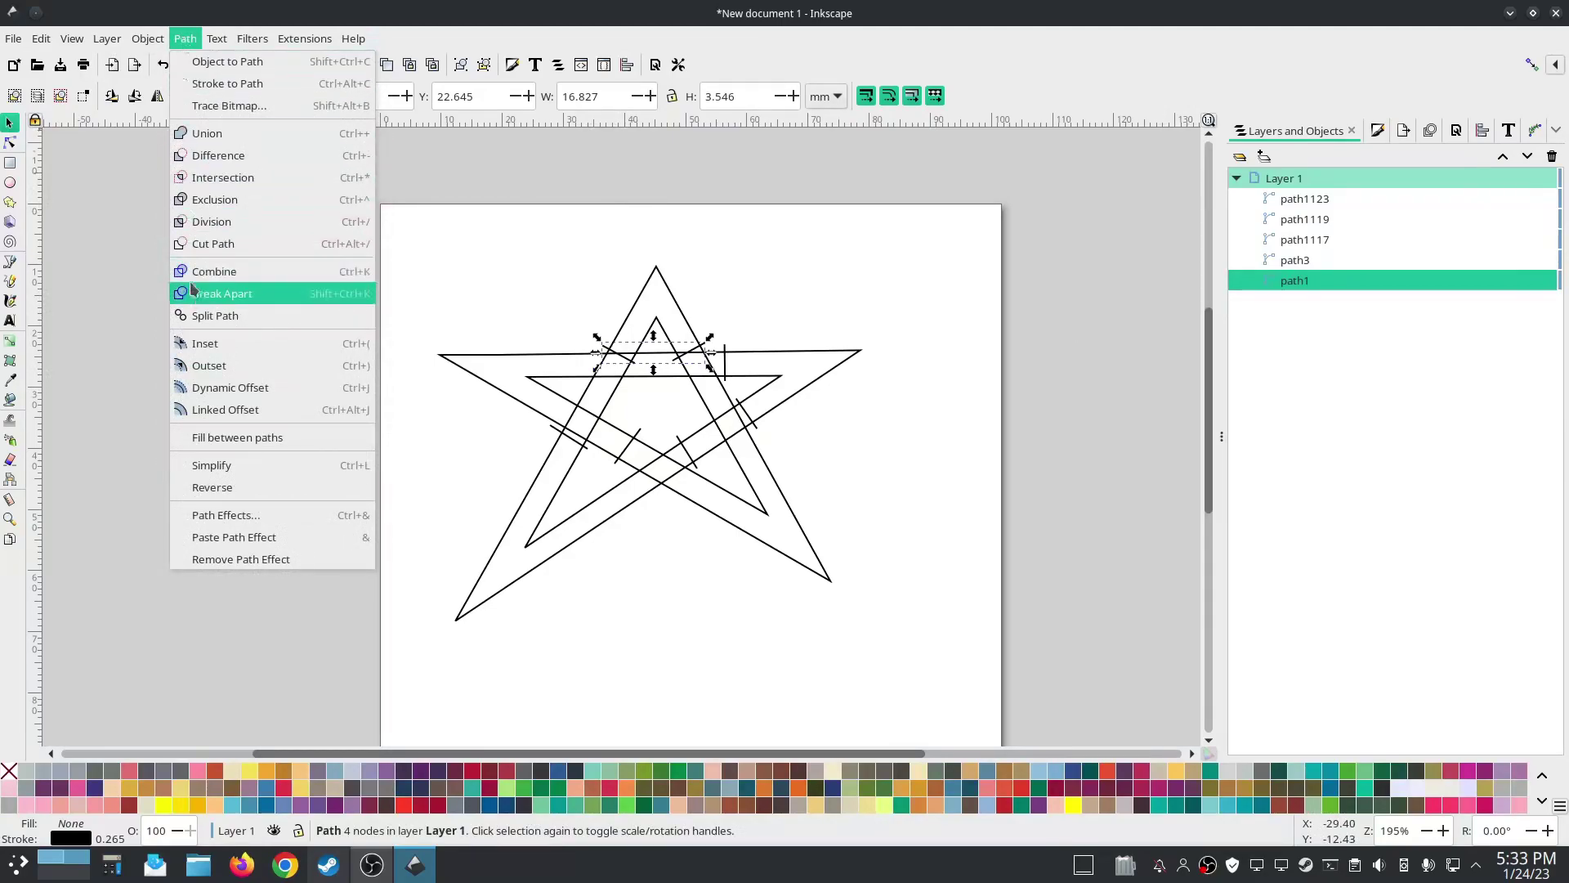
{"action": "left_click", "coordinate": [219, 294]}
- Delete the misplaced ticks path1 and path1127, undoing an accidental move of path3
{"action": "left_click", "coordinate": [1322, 306]}
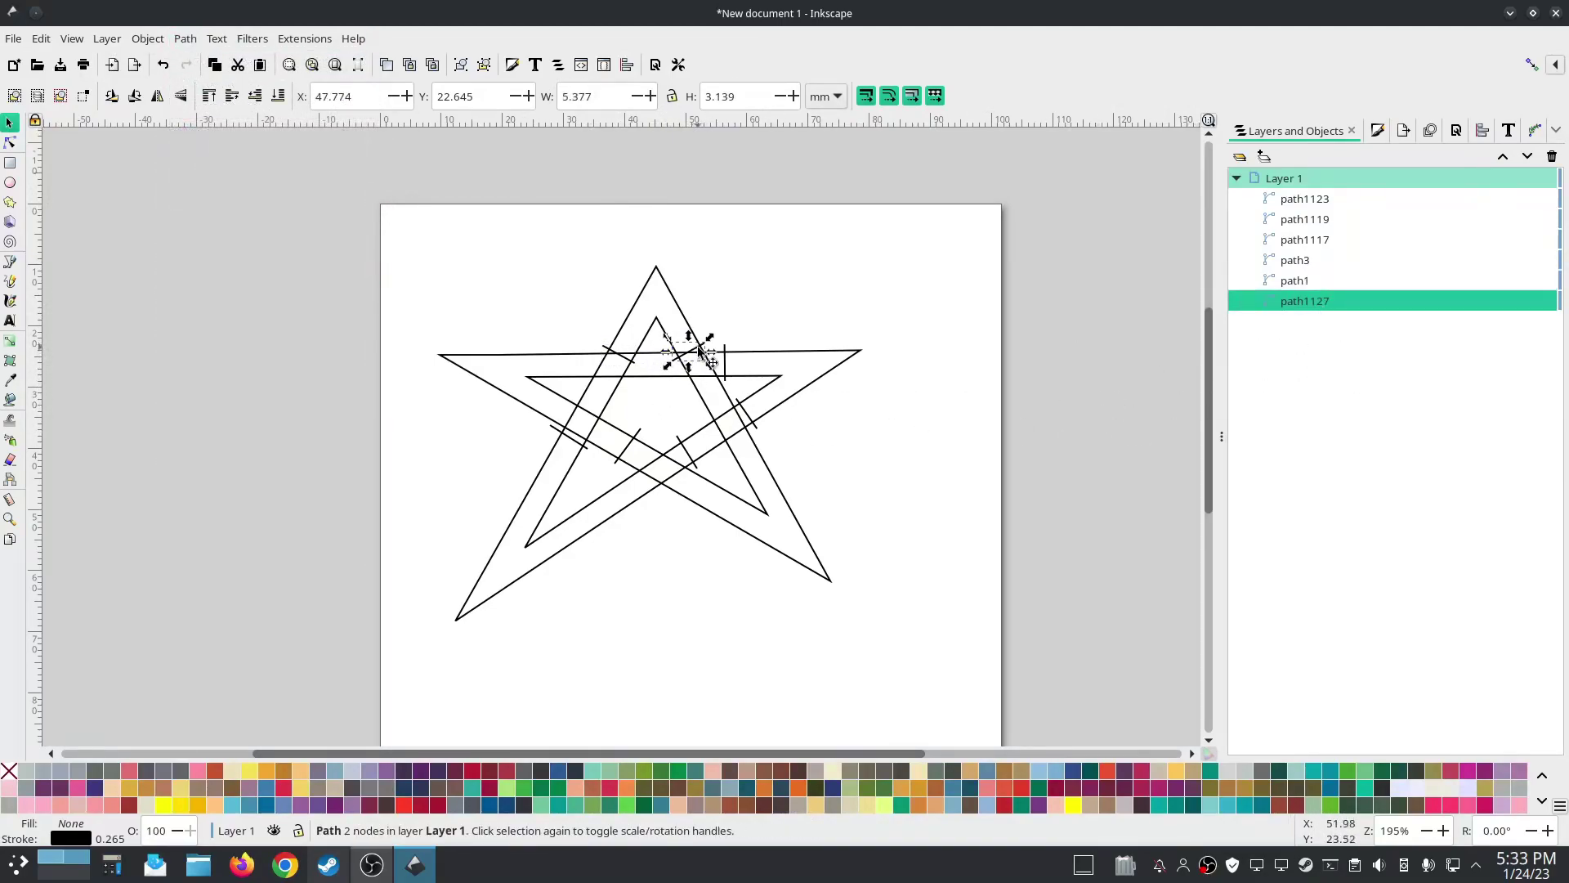
{"action": "left_click_drag", "start_coordinate": [703, 352], "coordinate": [706, 378]}
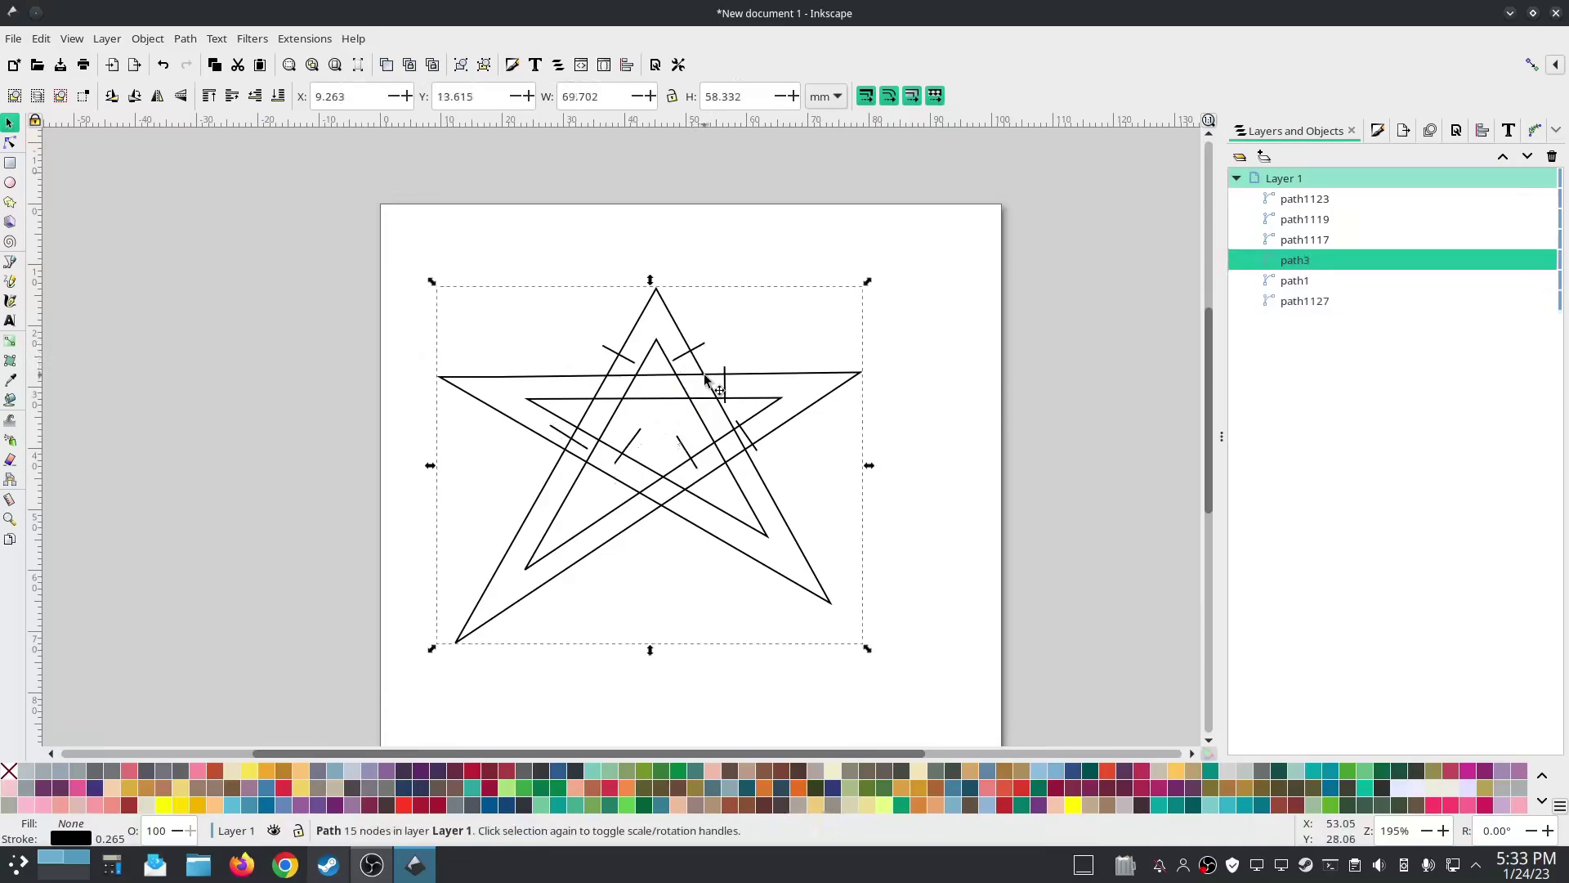
{"action": "key", "text": "ctrl+z"}
{"action": "scroll", "coordinate": [683, 351], "scroll_direction": "up", "scroll_amount": 3}
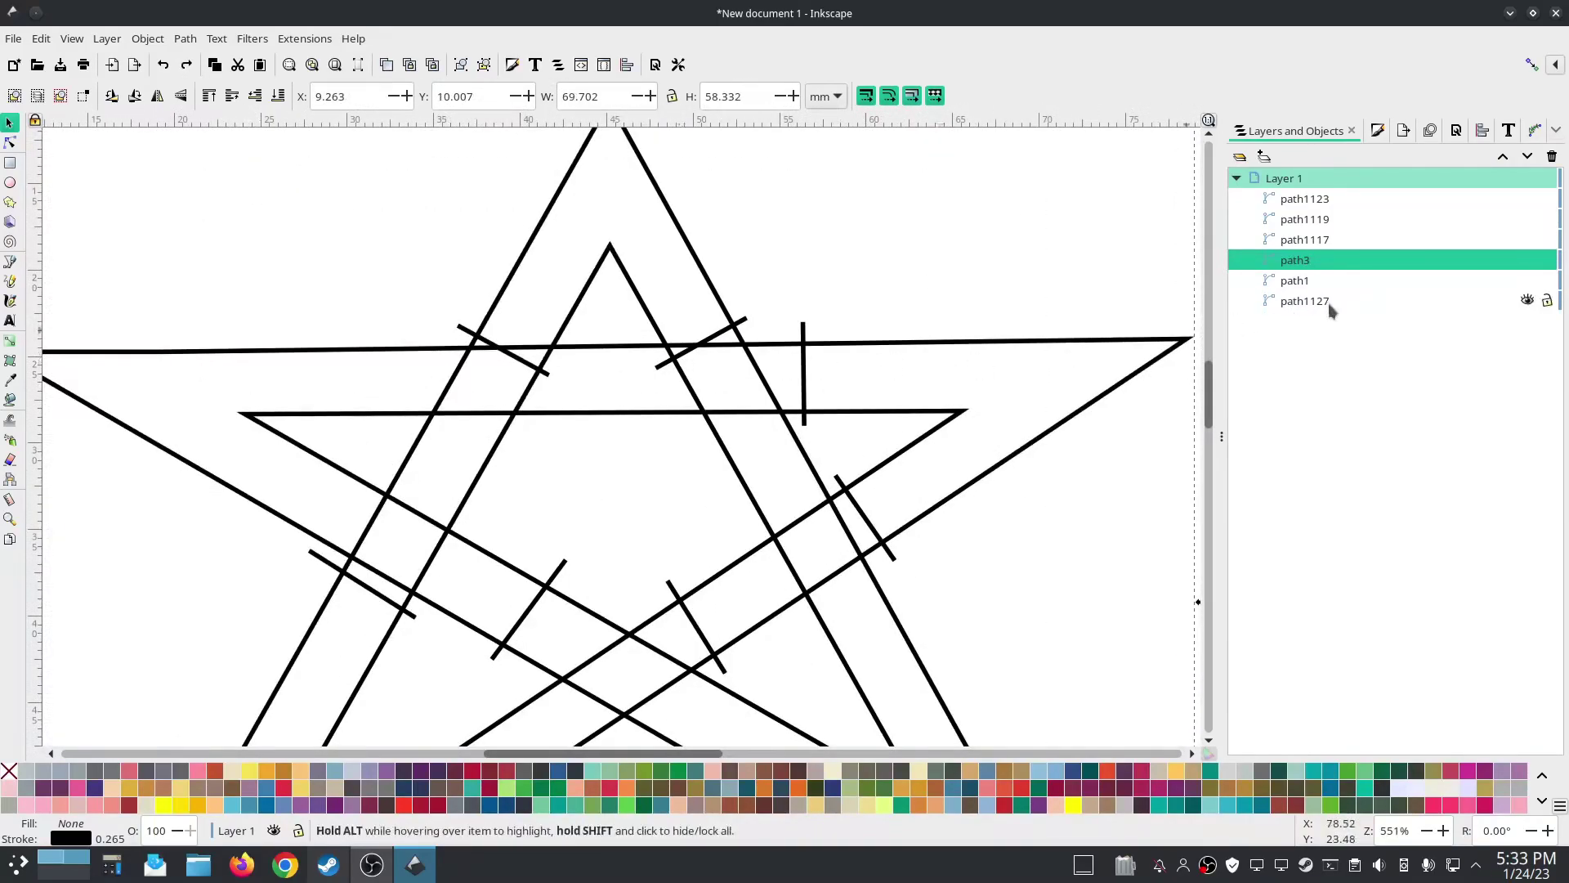
{"action": "left_click", "coordinate": [1316, 280]}
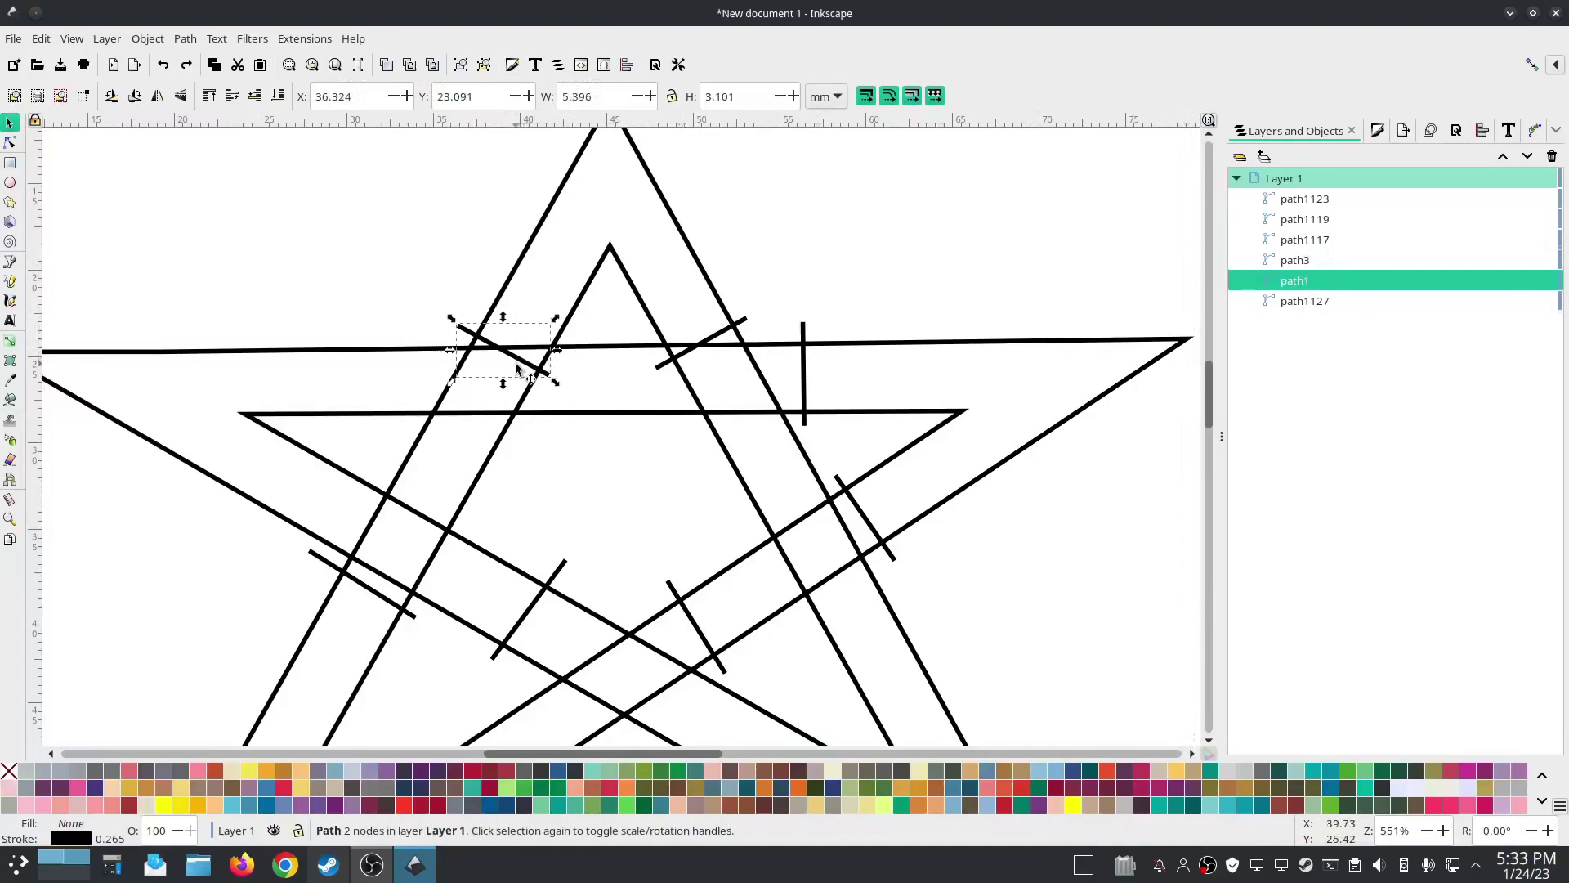
{"action": "left_click_drag", "start_coordinate": [517, 369], "coordinate": [442, 514]}
{"action": "scroll", "coordinate": [445, 625], "scroll_direction": "down", "scroll_amount": 3}
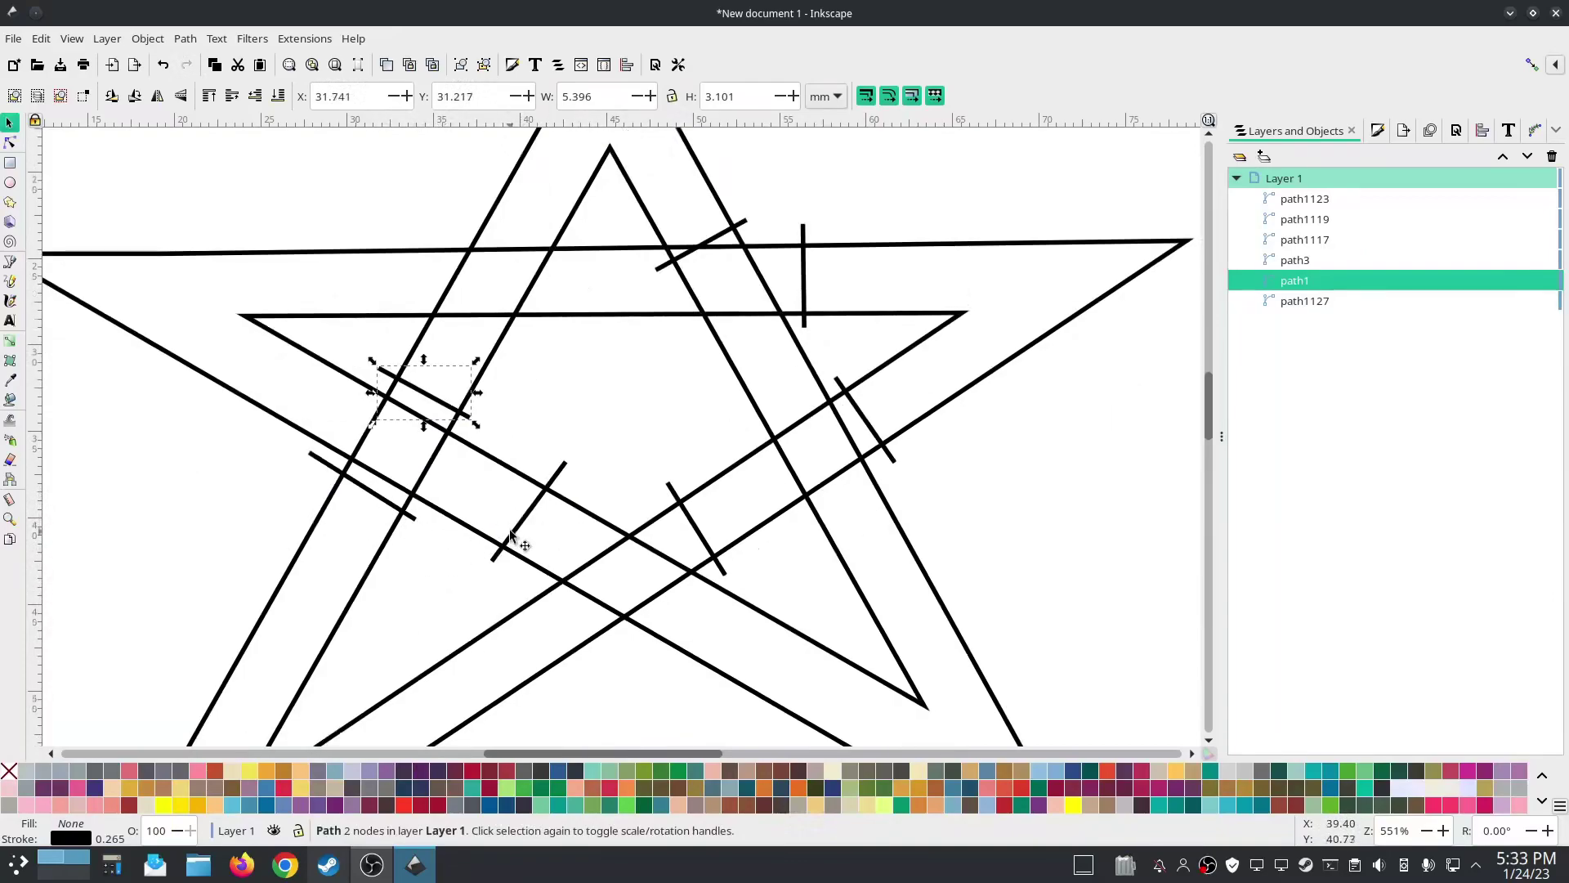
{"action": "key", "text": "Delete"}
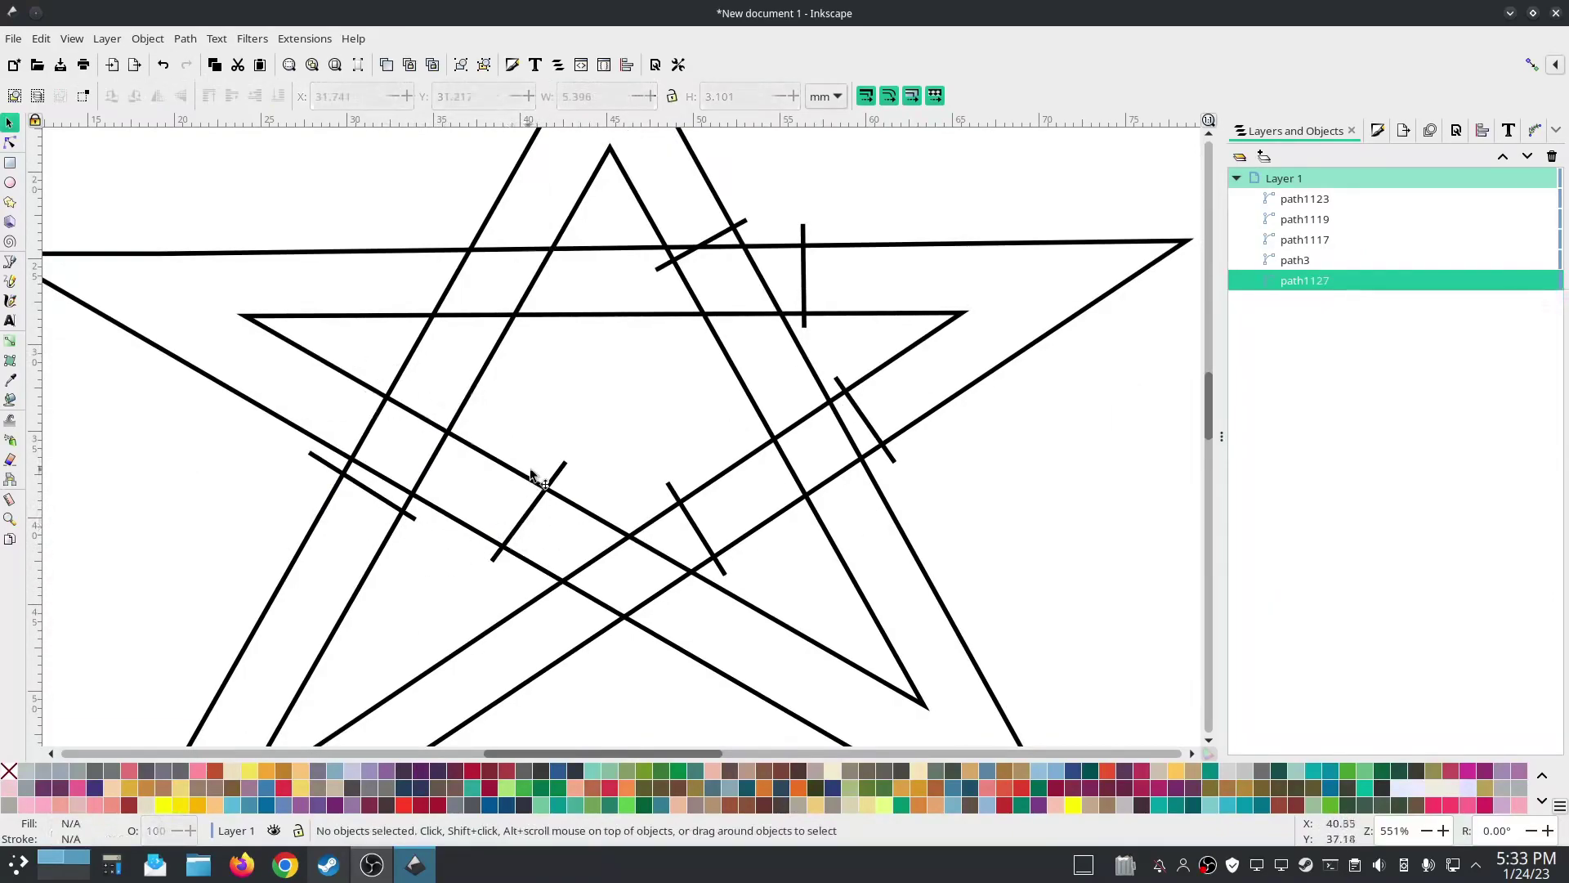
{"action": "left_click", "coordinate": [724, 237]}
{"action": "key", "text": "Delete"}
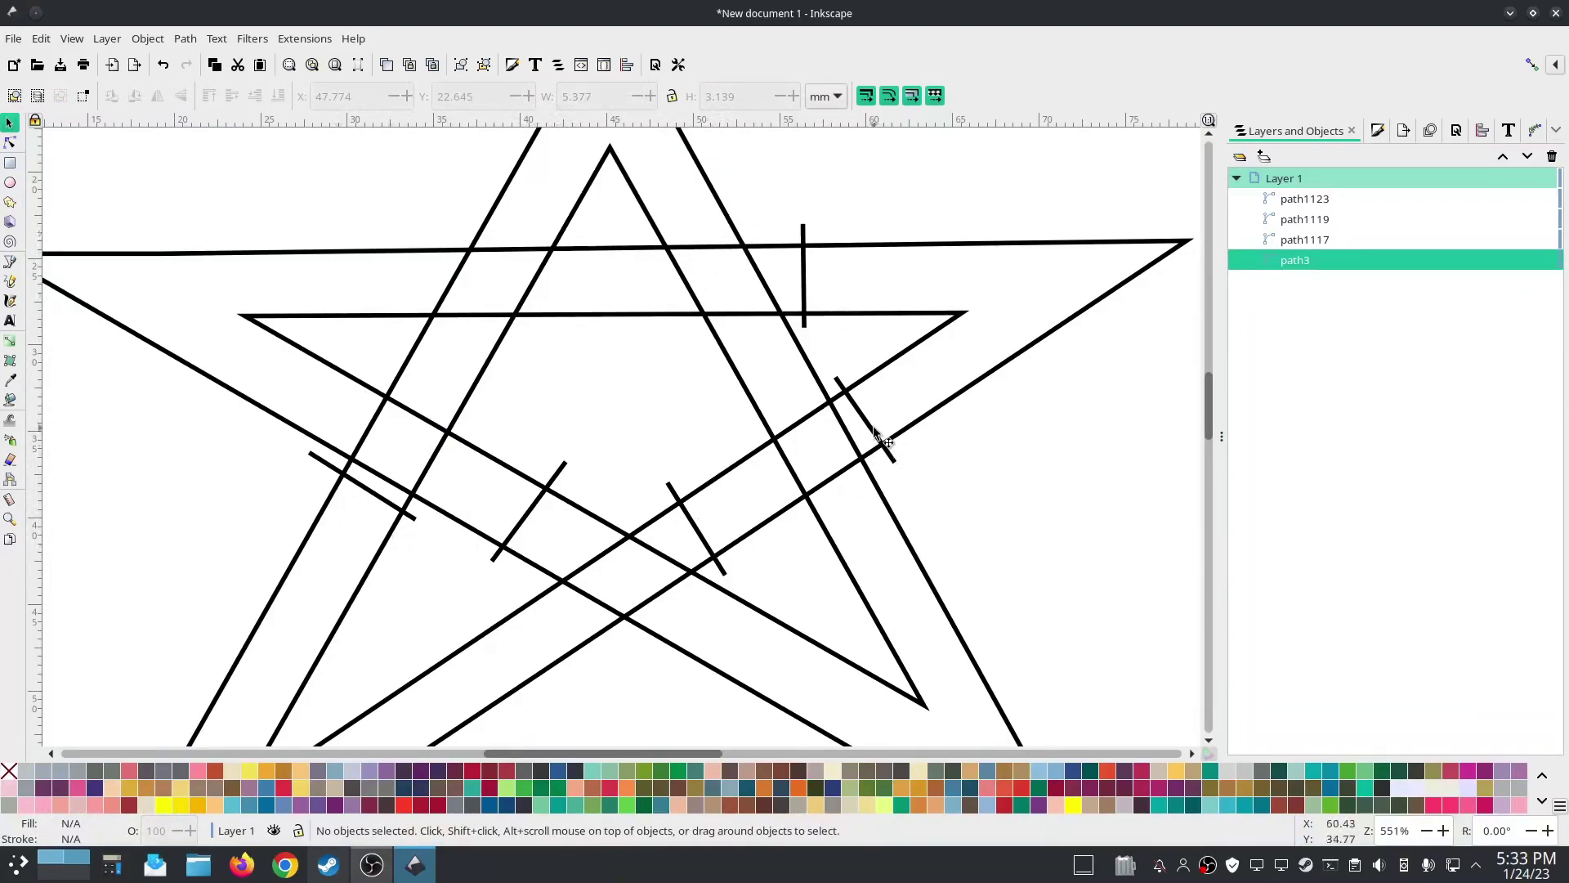
- Delete the short vertical and short diagonal stray segments from the star path3
{"action": "left_click", "coordinate": [1311, 240]}
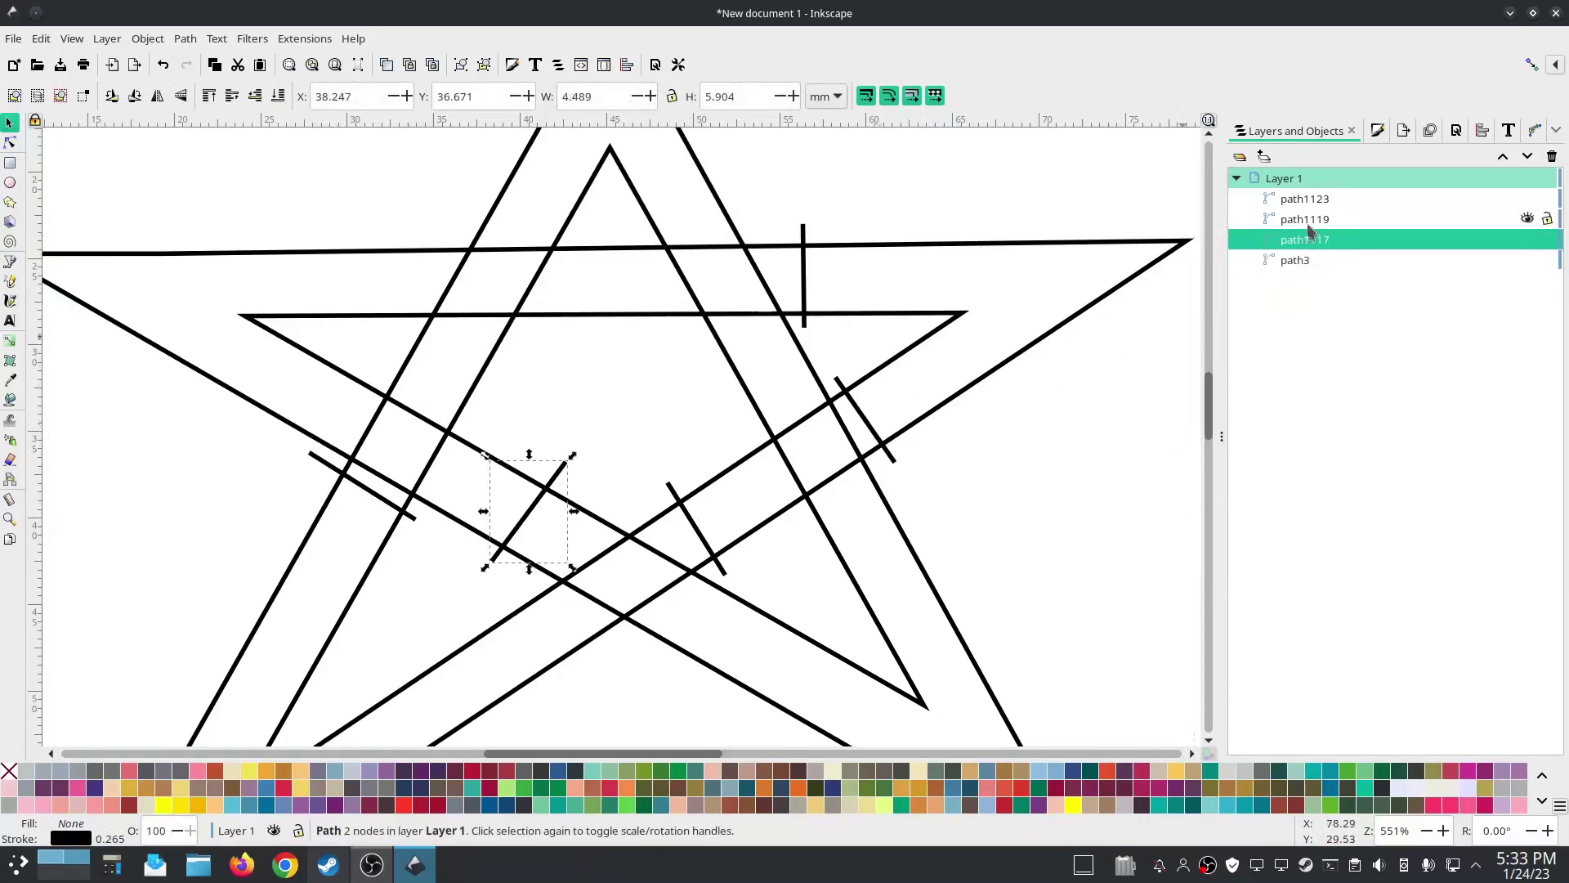
{"action": "left_click", "coordinate": [1301, 199]}
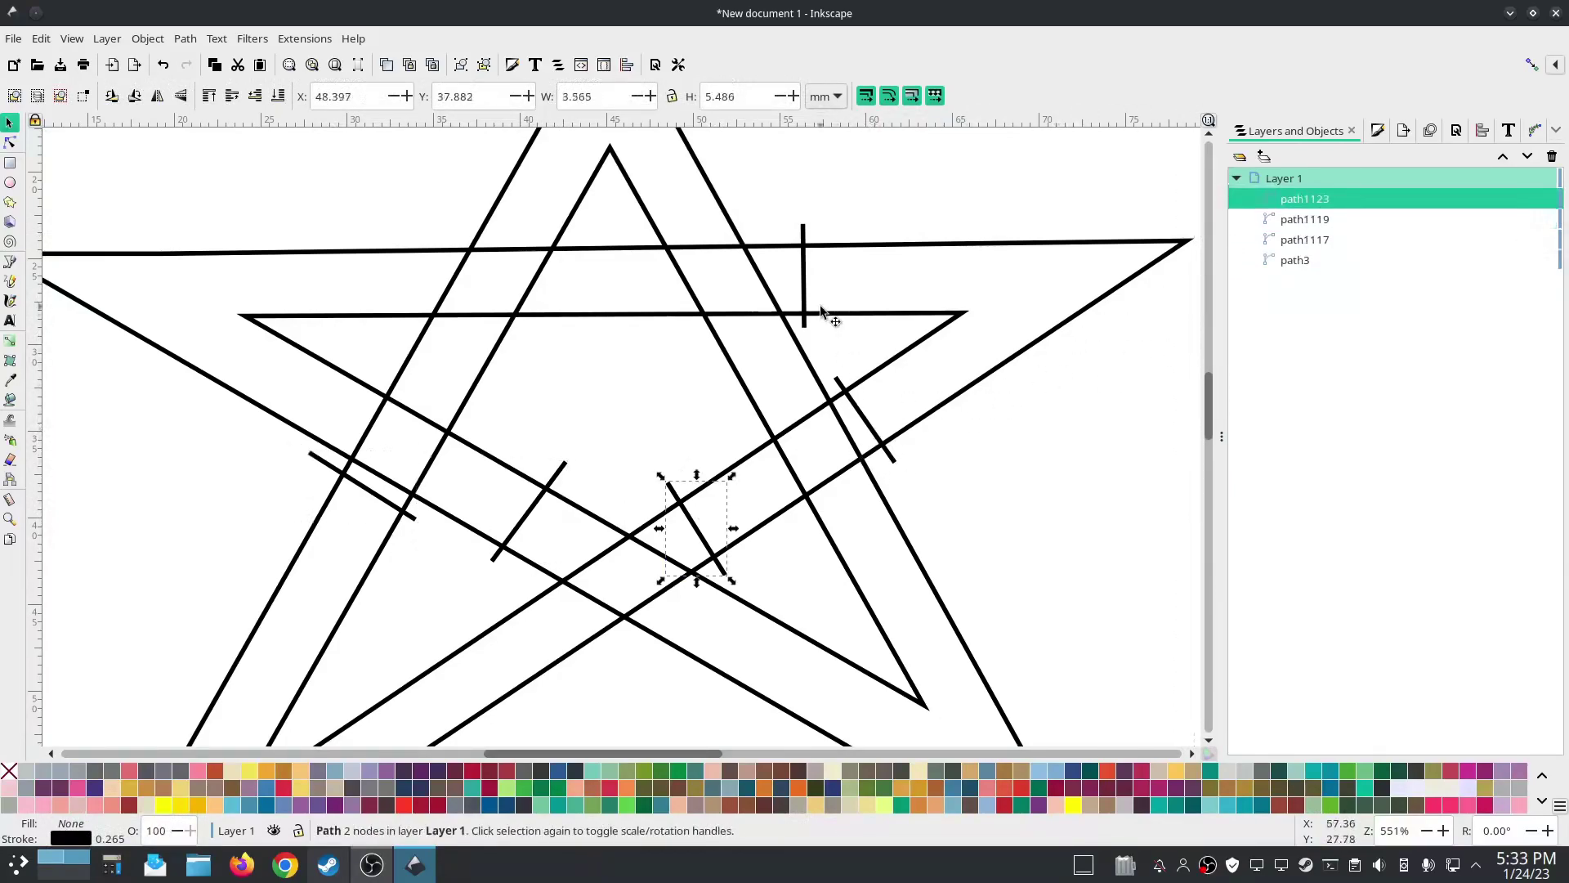
{"action": "left_click", "coordinate": [10, 143]}
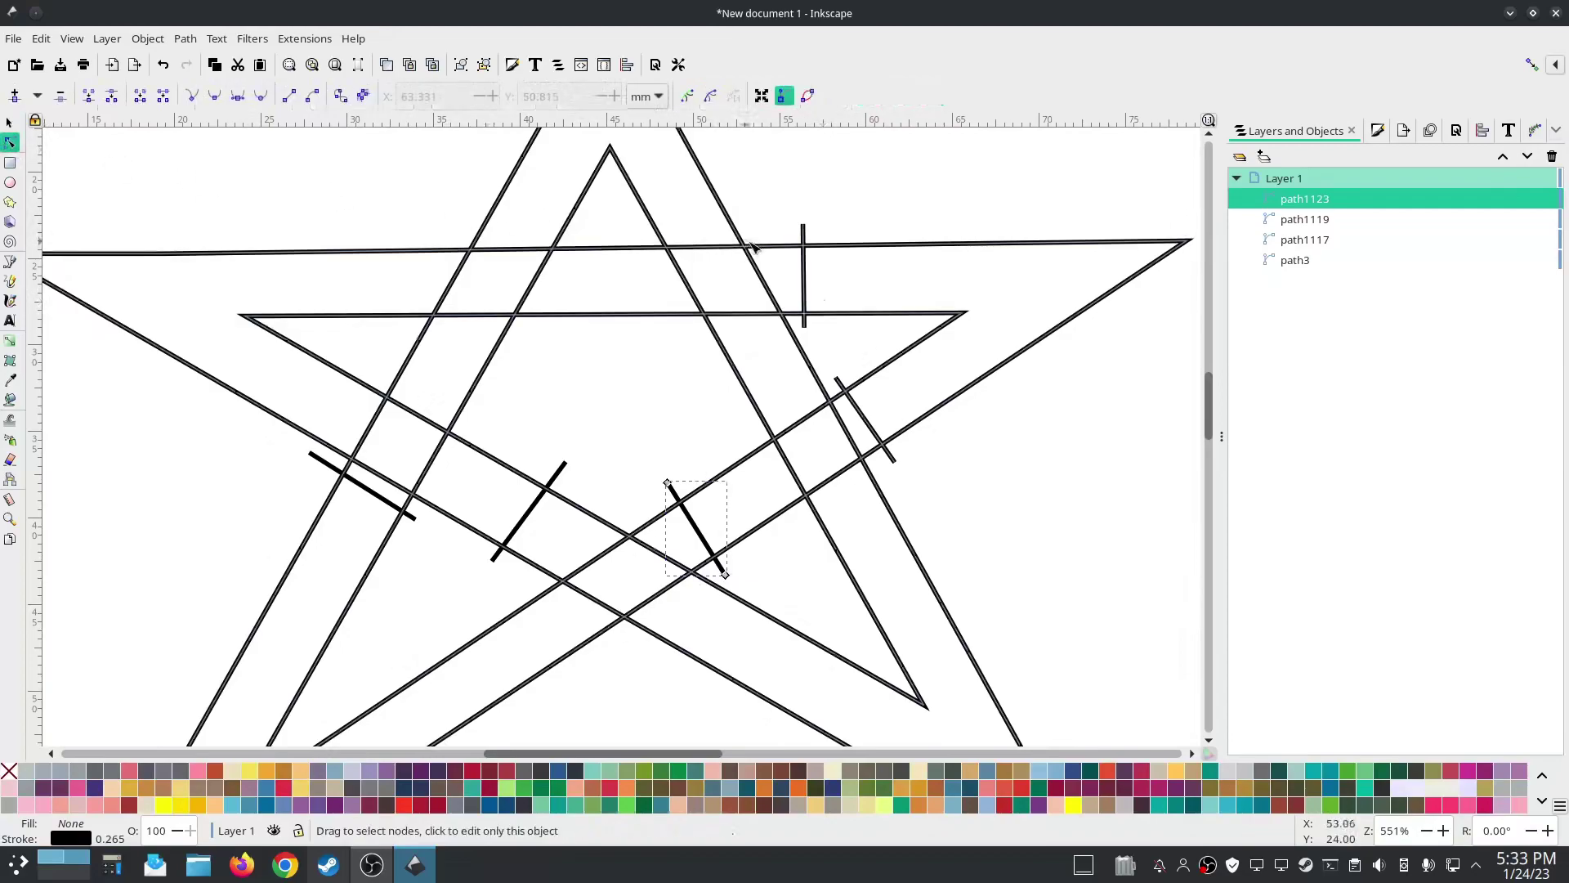
{"action": "left_click", "coordinate": [803, 270]}
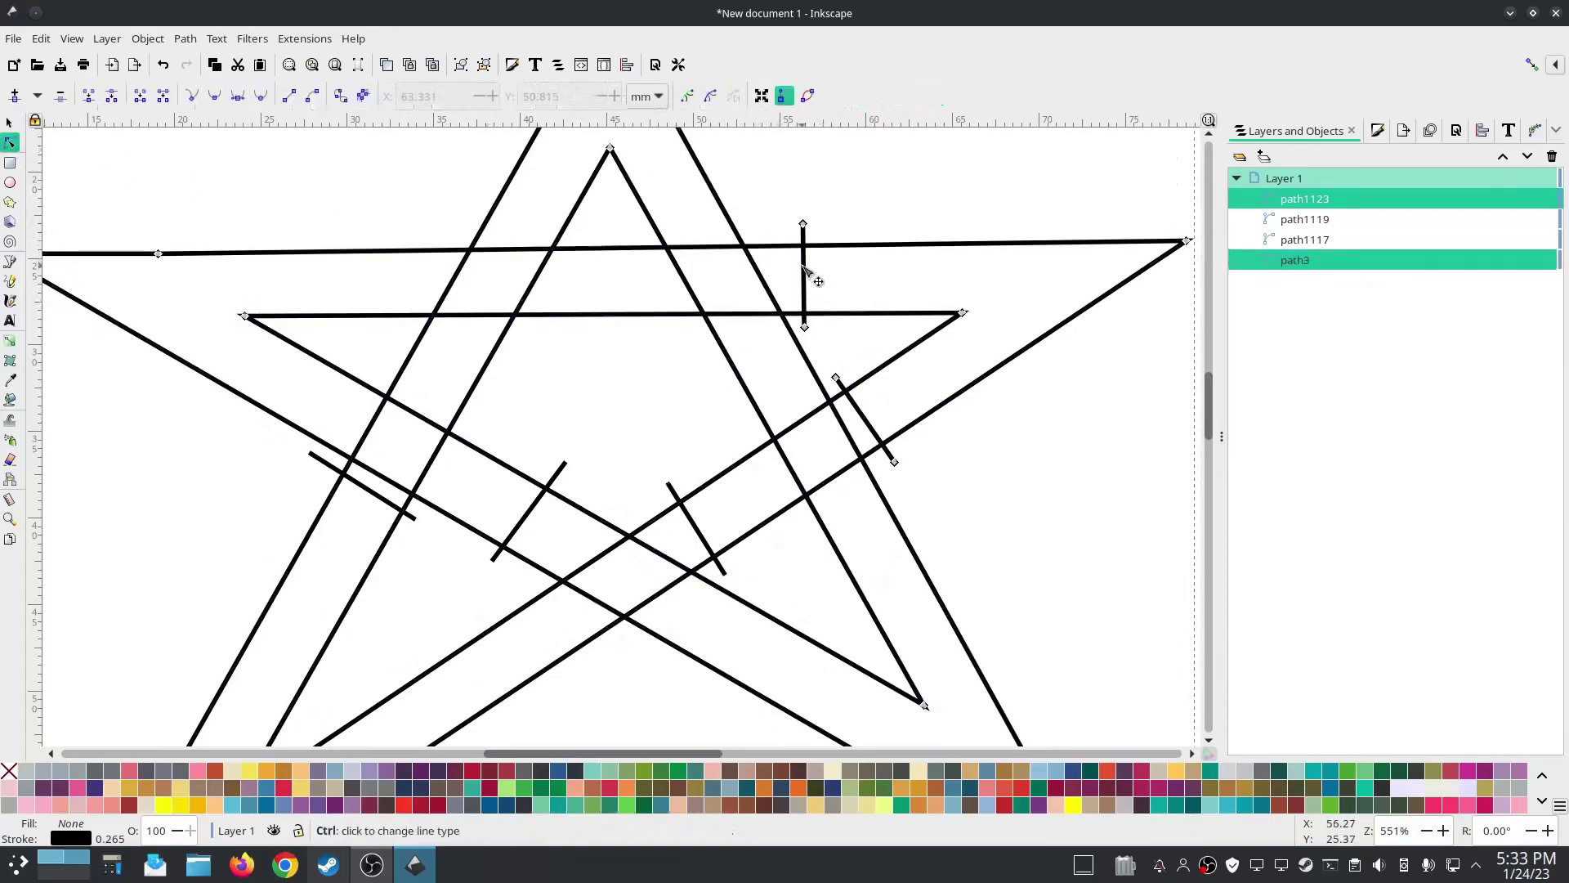
{"action": "left_click", "coordinate": [804, 270]}
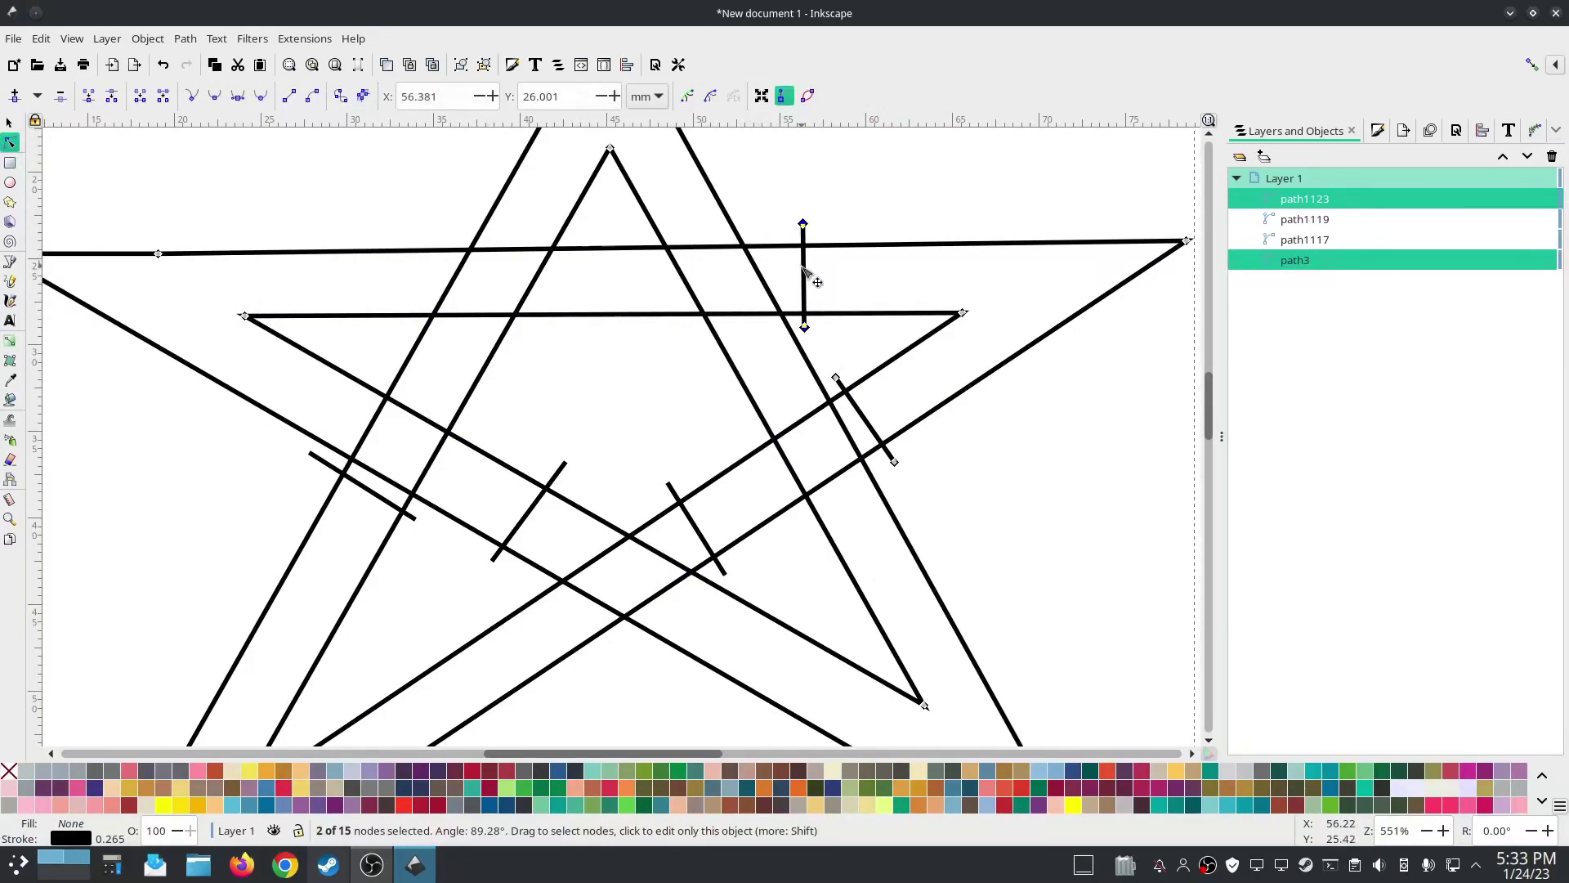
{"action": "key", "text": "Delete"}
{"action": "left_click", "coordinate": [862, 421]}
{"action": "key", "text": "Delete"}
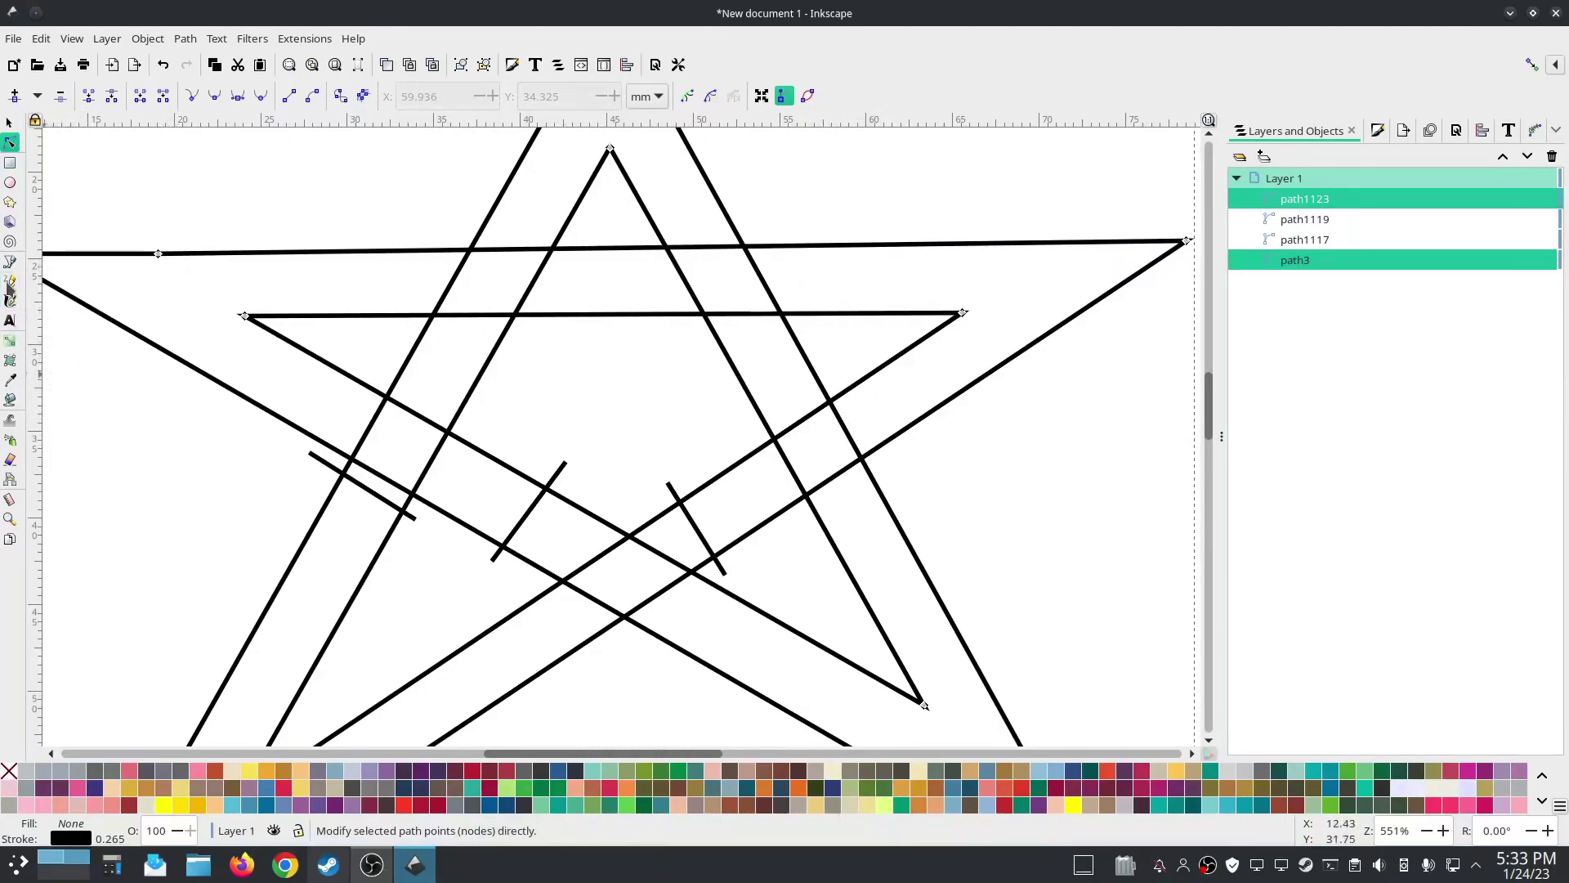
- Draw a new vertical rung with the Pencil near the star's top point
{"action": "left_click", "coordinate": [10, 282]}
{"action": "left_click", "coordinate": [597, 322]}
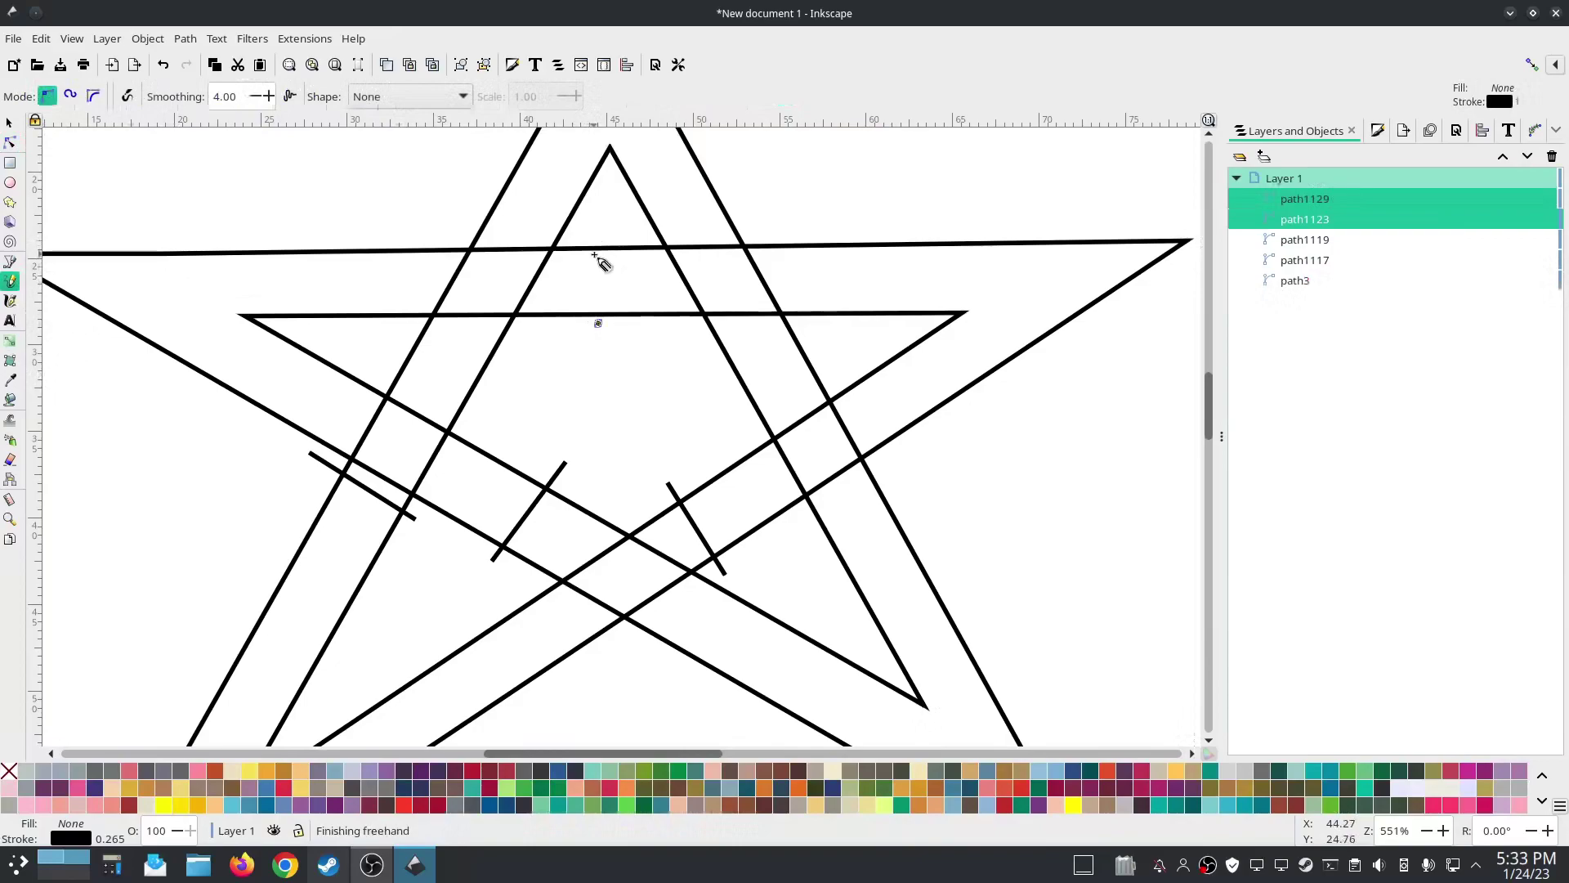
{"action": "left_click_drag", "start_coordinate": [594, 255], "coordinate": [590, 260]}
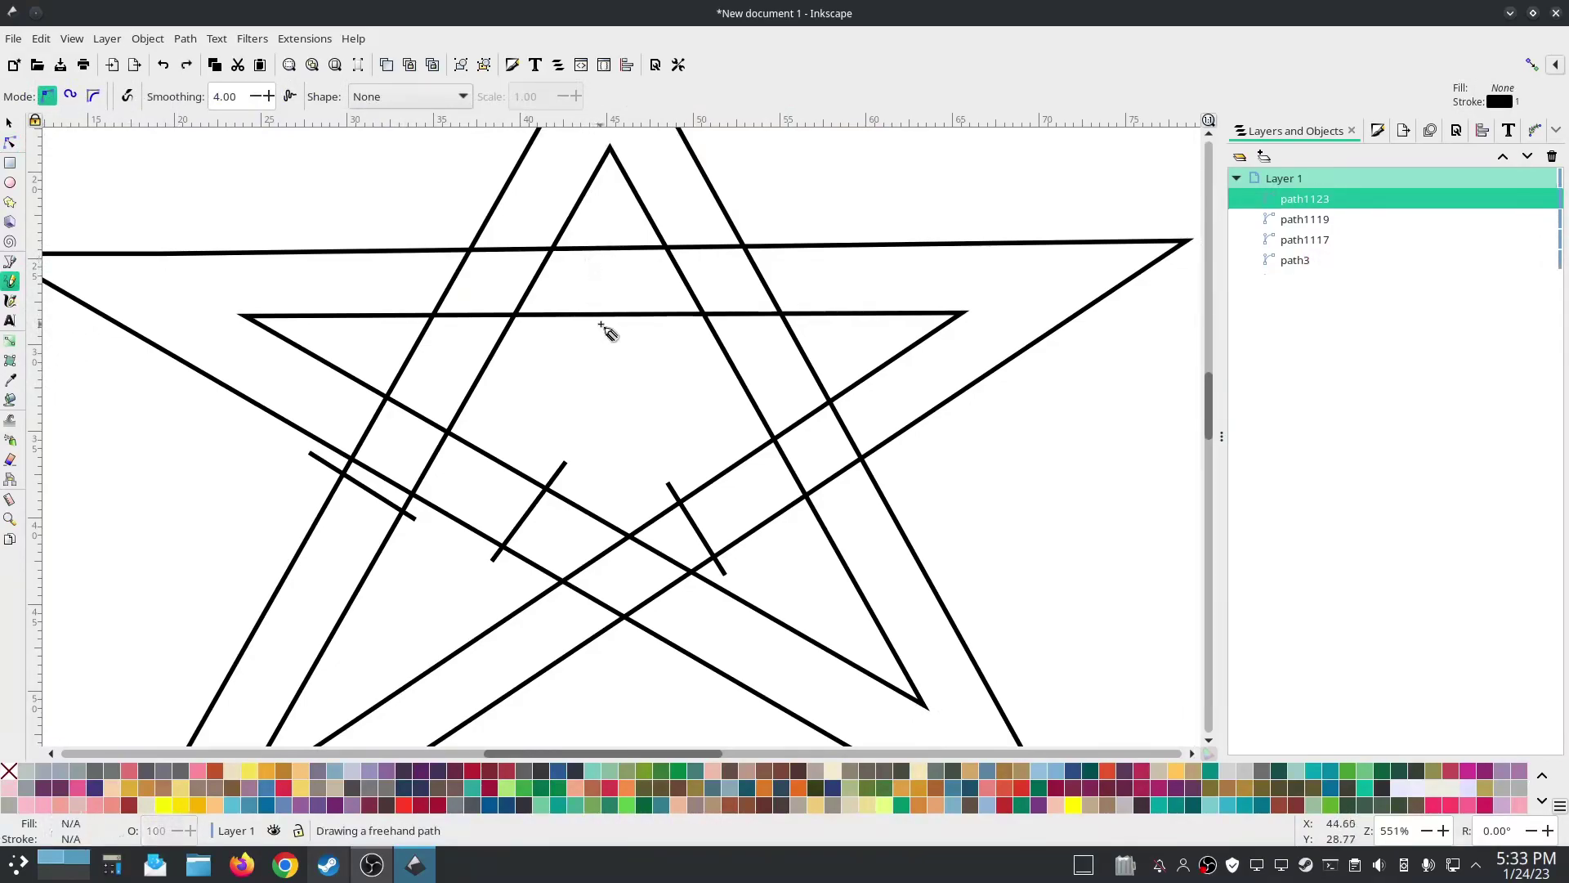
{"action": "left_click", "coordinate": [602, 228]}
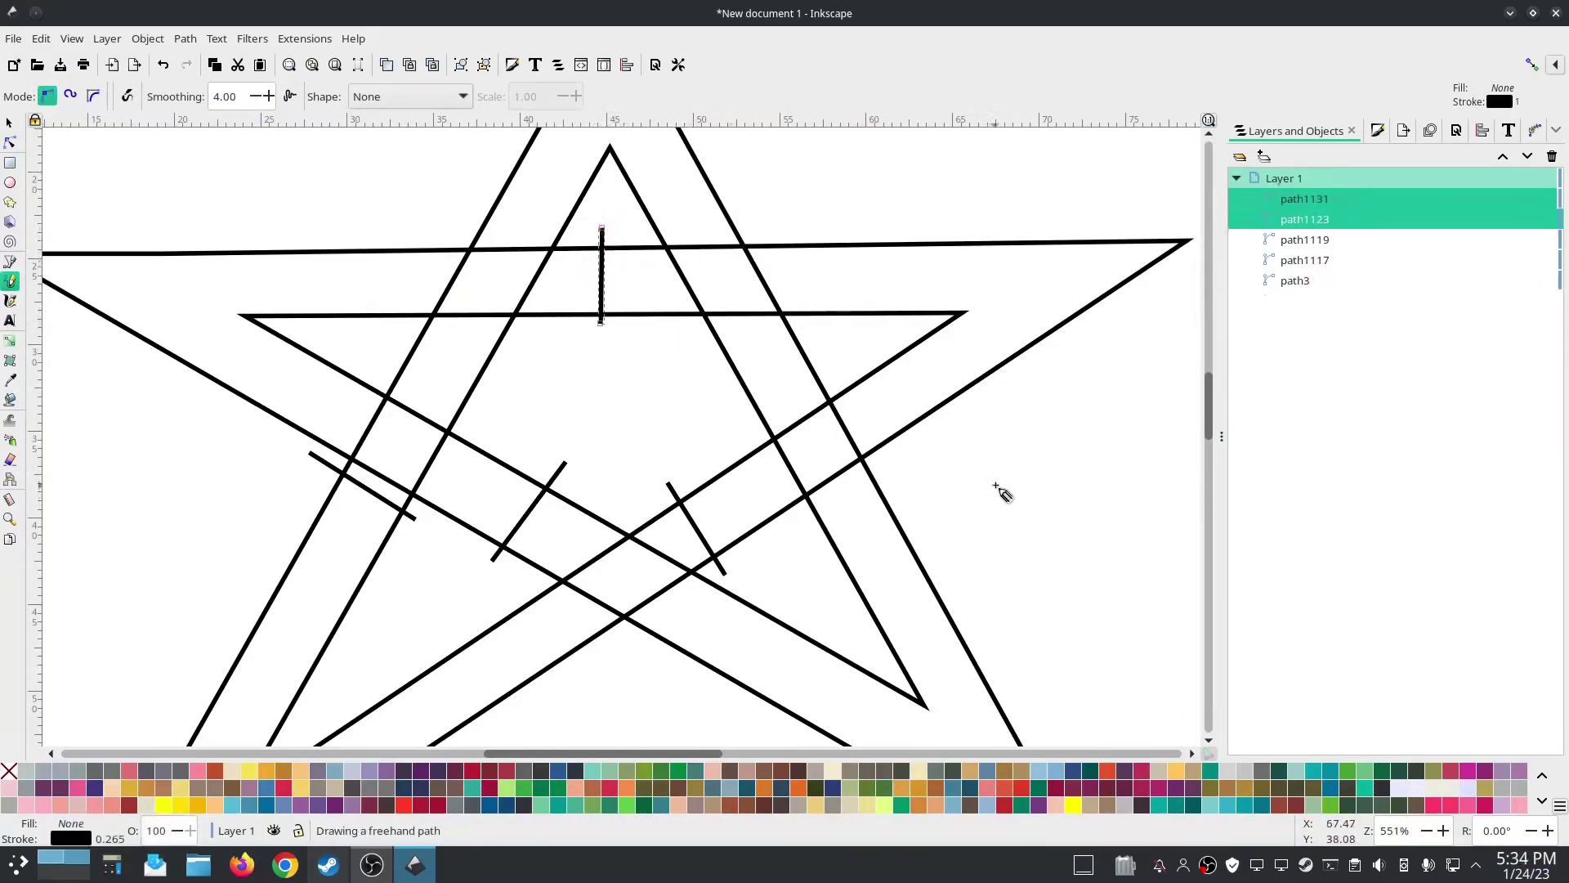
- Select the star and all rungs and combine them into one path
{"action": "scroll", "coordinate": [995, 489], "scroll_direction": "down", "scroll_amount": 2}
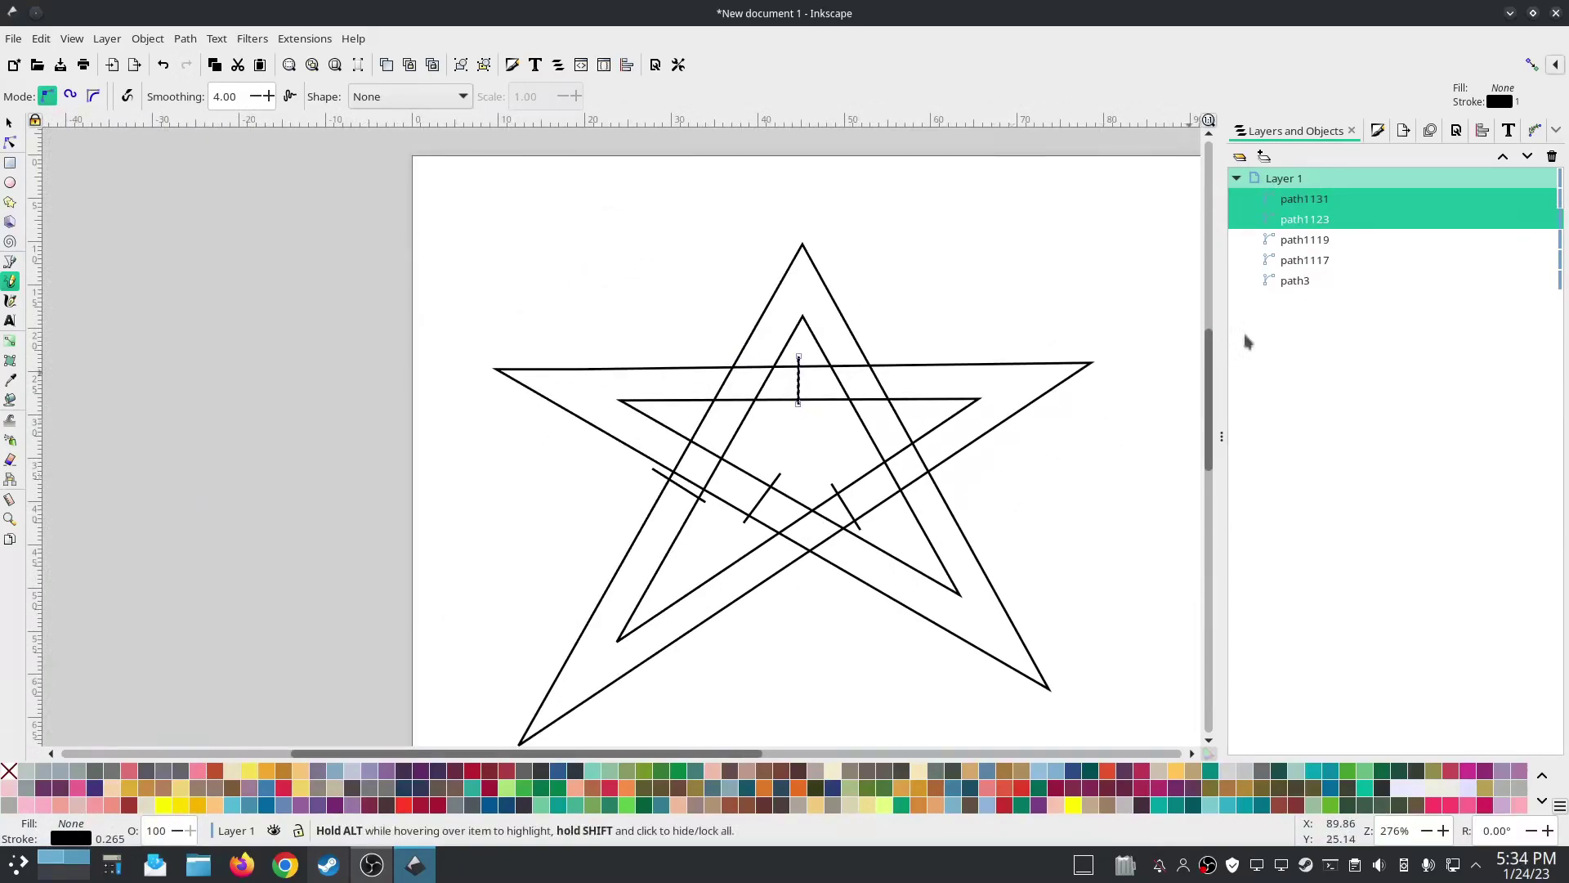
{"action": "left_click", "coordinate": [1290, 283], "text": "shift"}
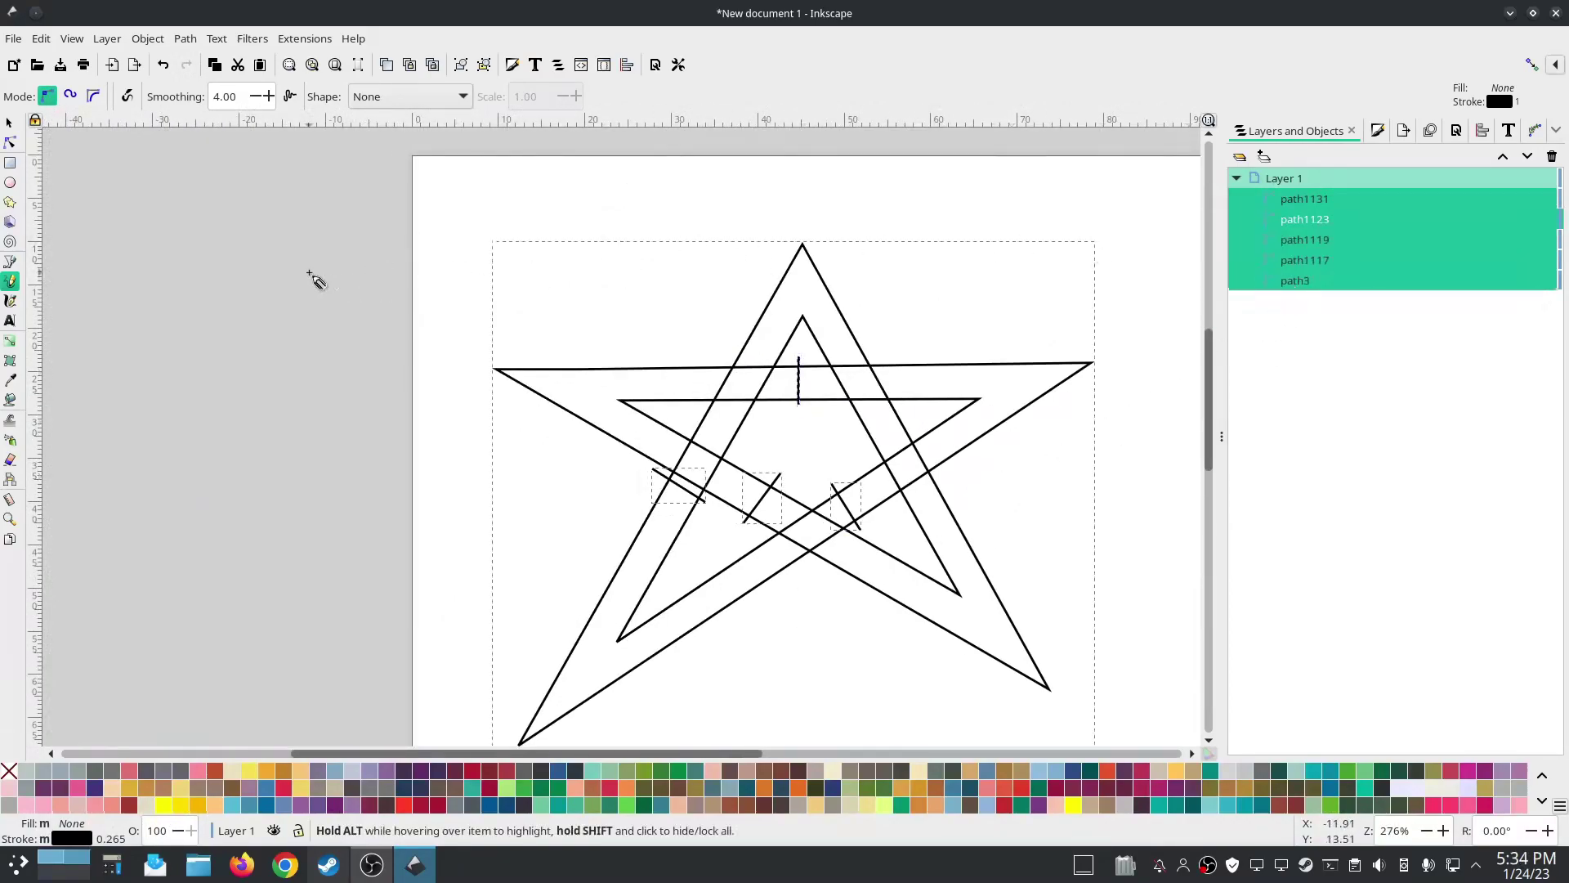
{"action": "left_click", "coordinate": [184, 38]}
{"action": "left_click", "coordinate": [260, 275]}
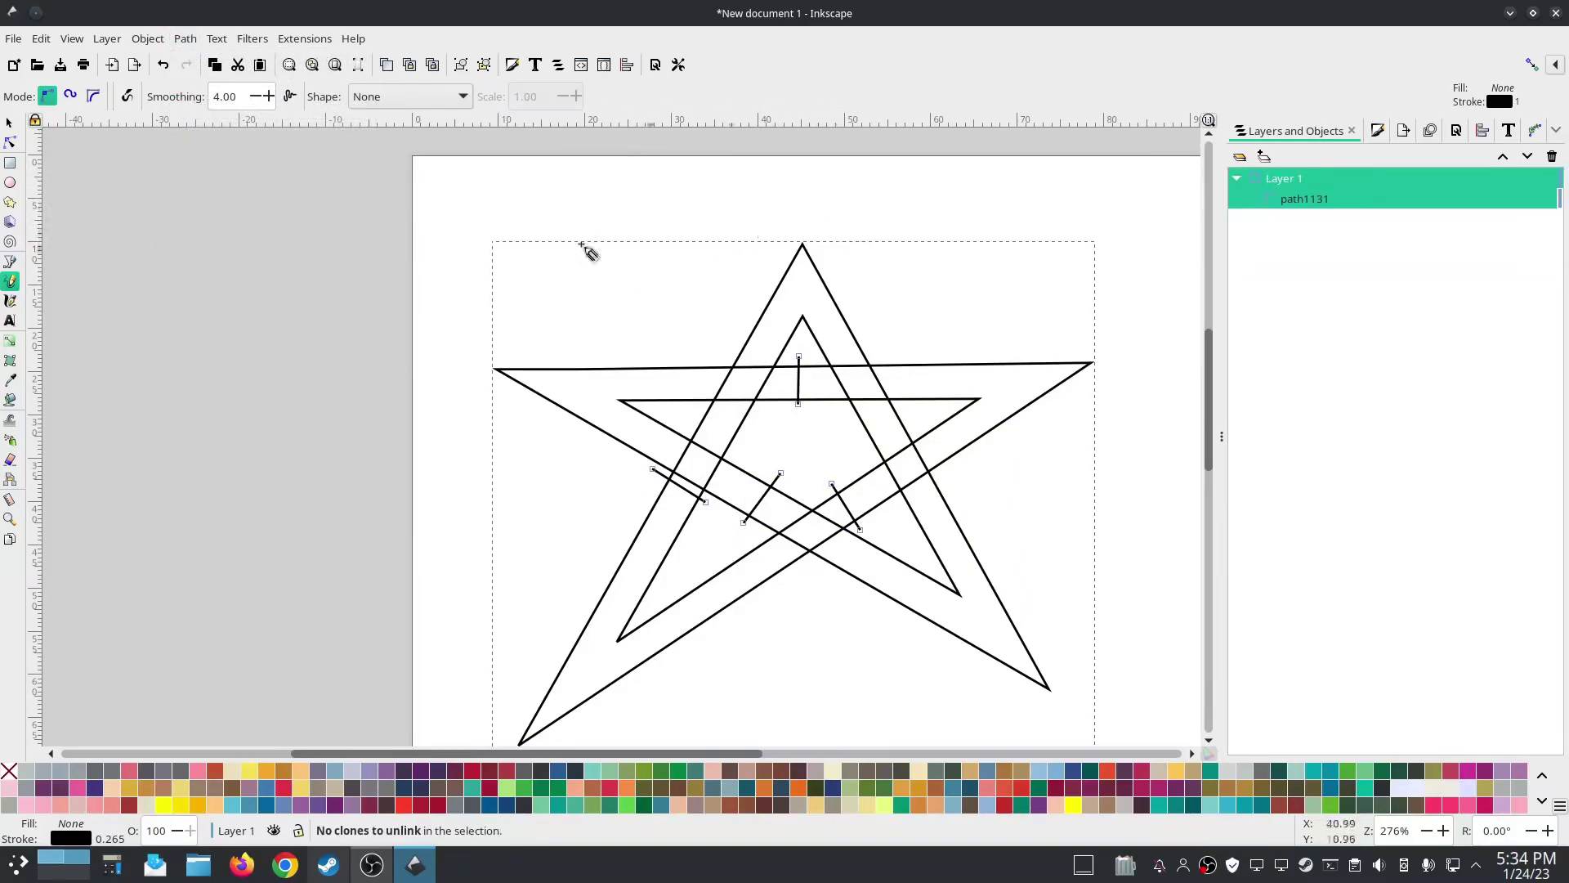
- Enable Custom satin column for path1131 in Ink/Stitch Params and review the 1376-stitch preview
{"action": "left_click", "coordinate": [303, 38]}
{"action": "mouse_move", "coordinate": [311, 288]}
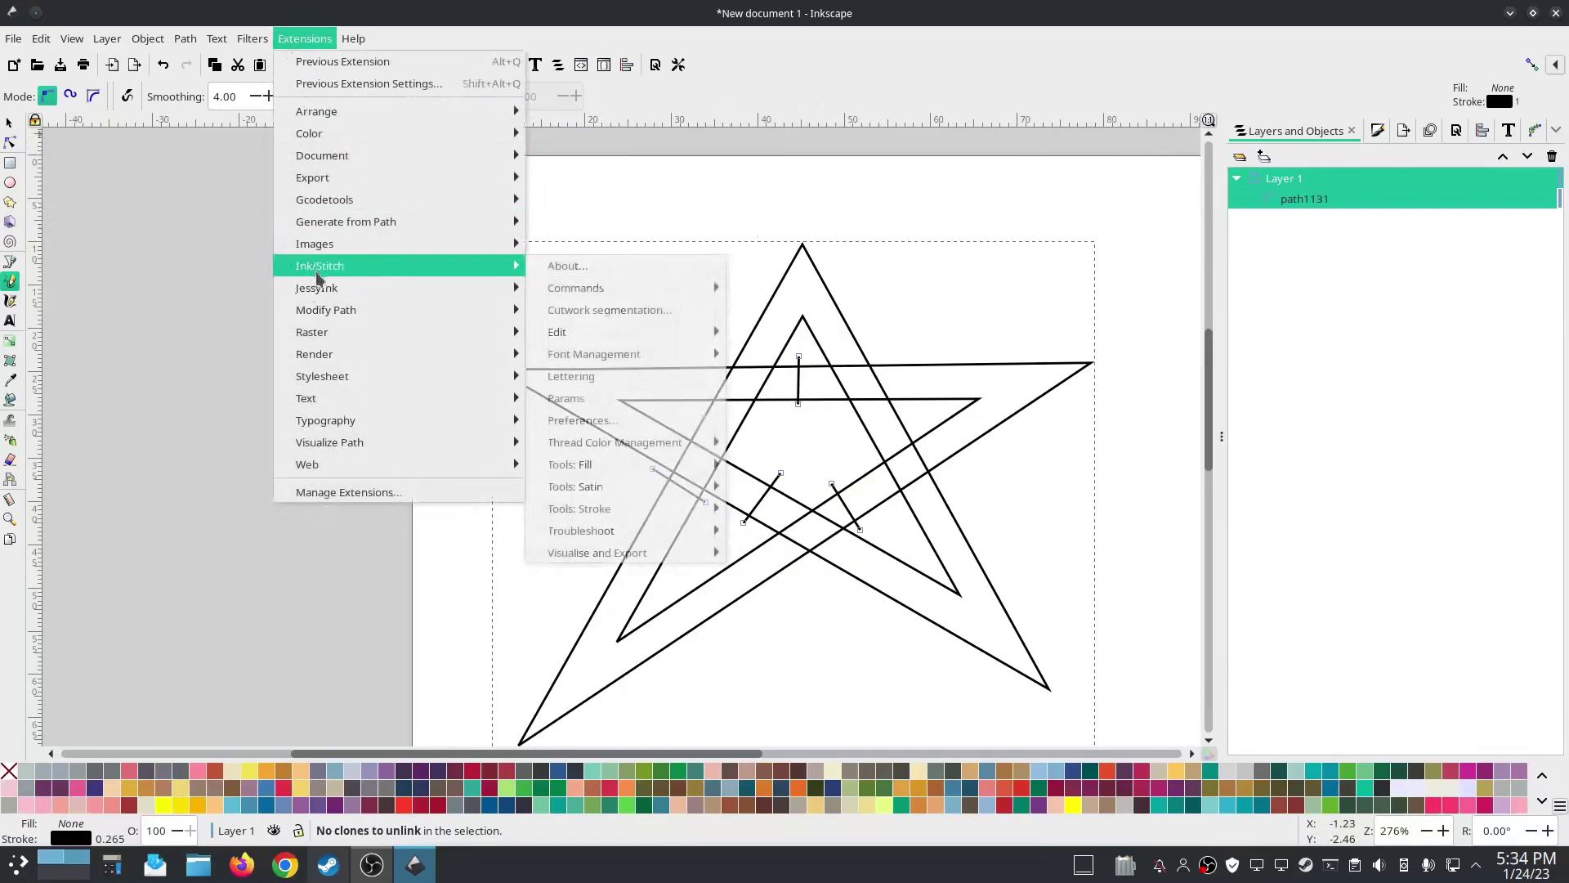
{"action": "left_click", "coordinate": [613, 395]}
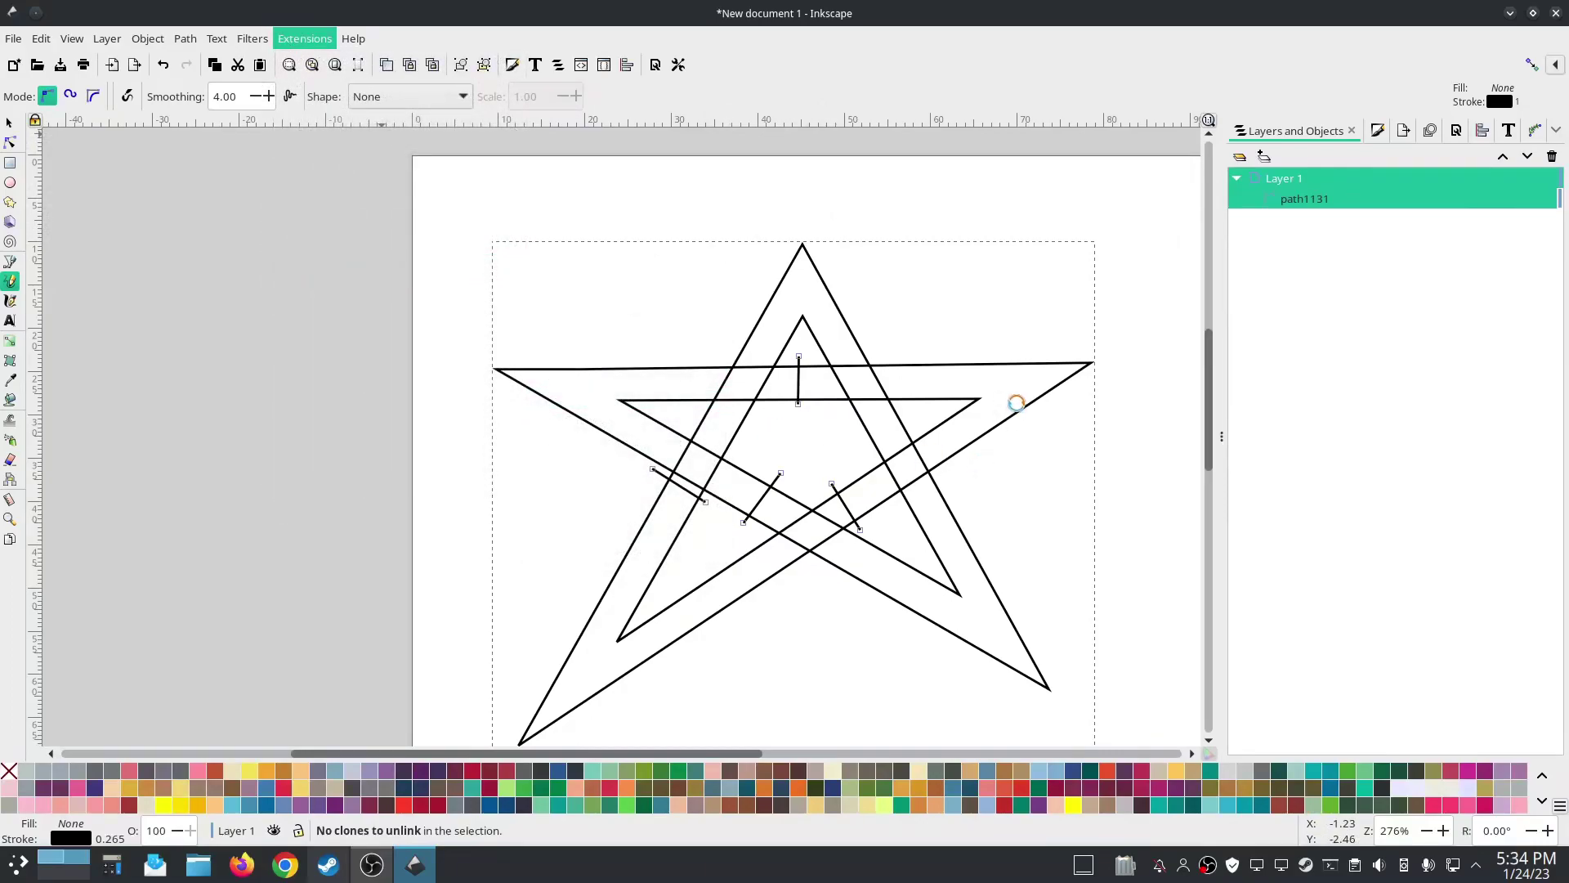
{"action": "left_click_drag", "start_coordinate": [740, 125], "coordinate": [319, 85]}
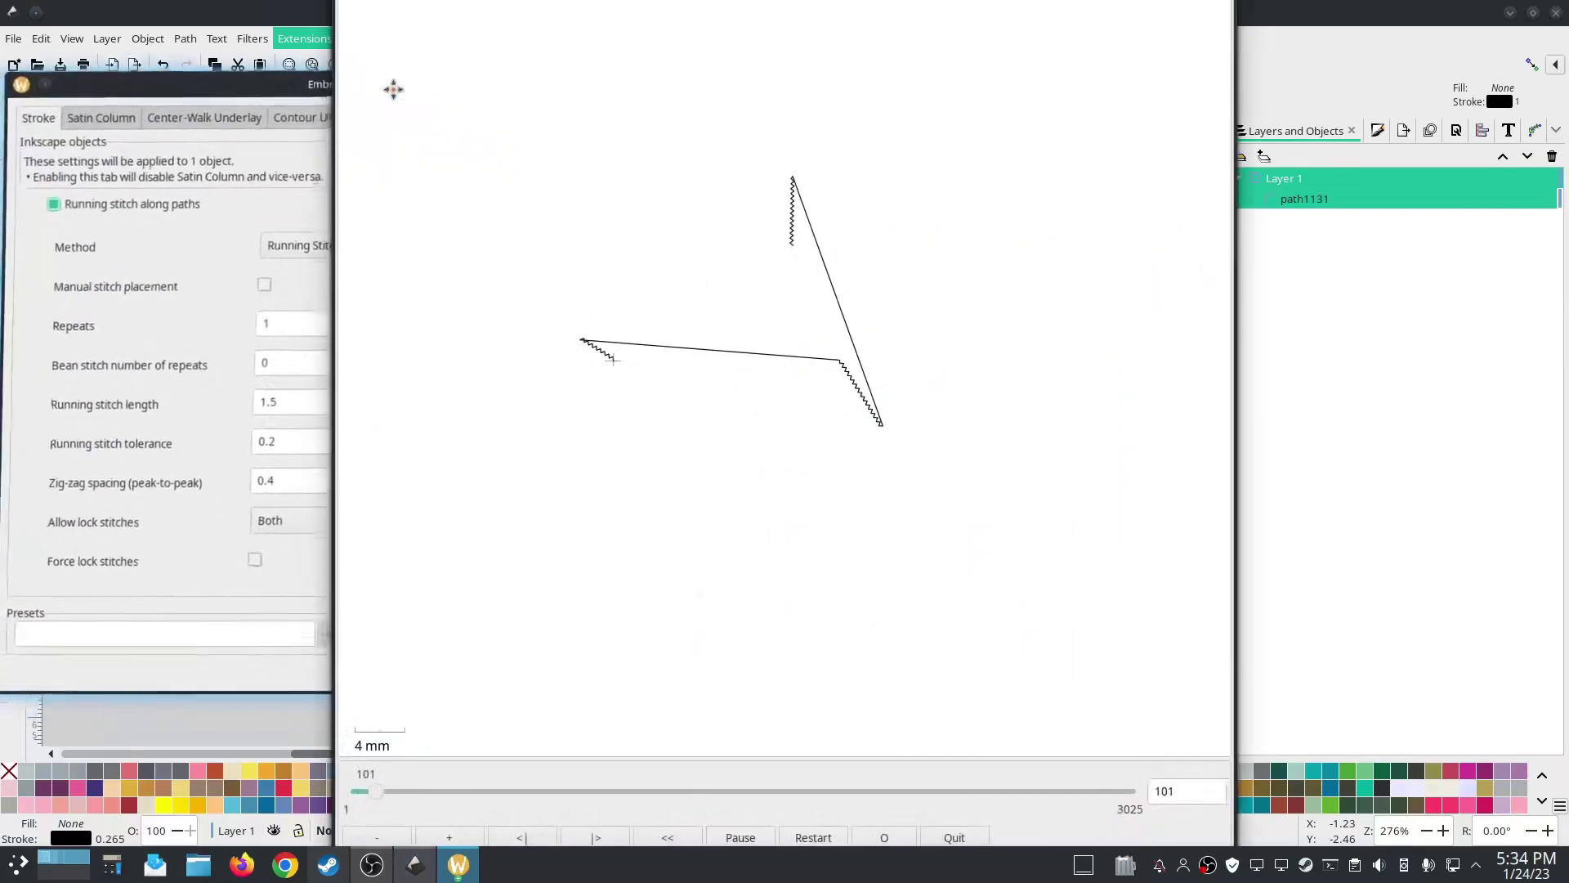
{"action": "left_click", "coordinate": [123, 118]}
{"action": "left_click", "coordinate": [73, 221]}
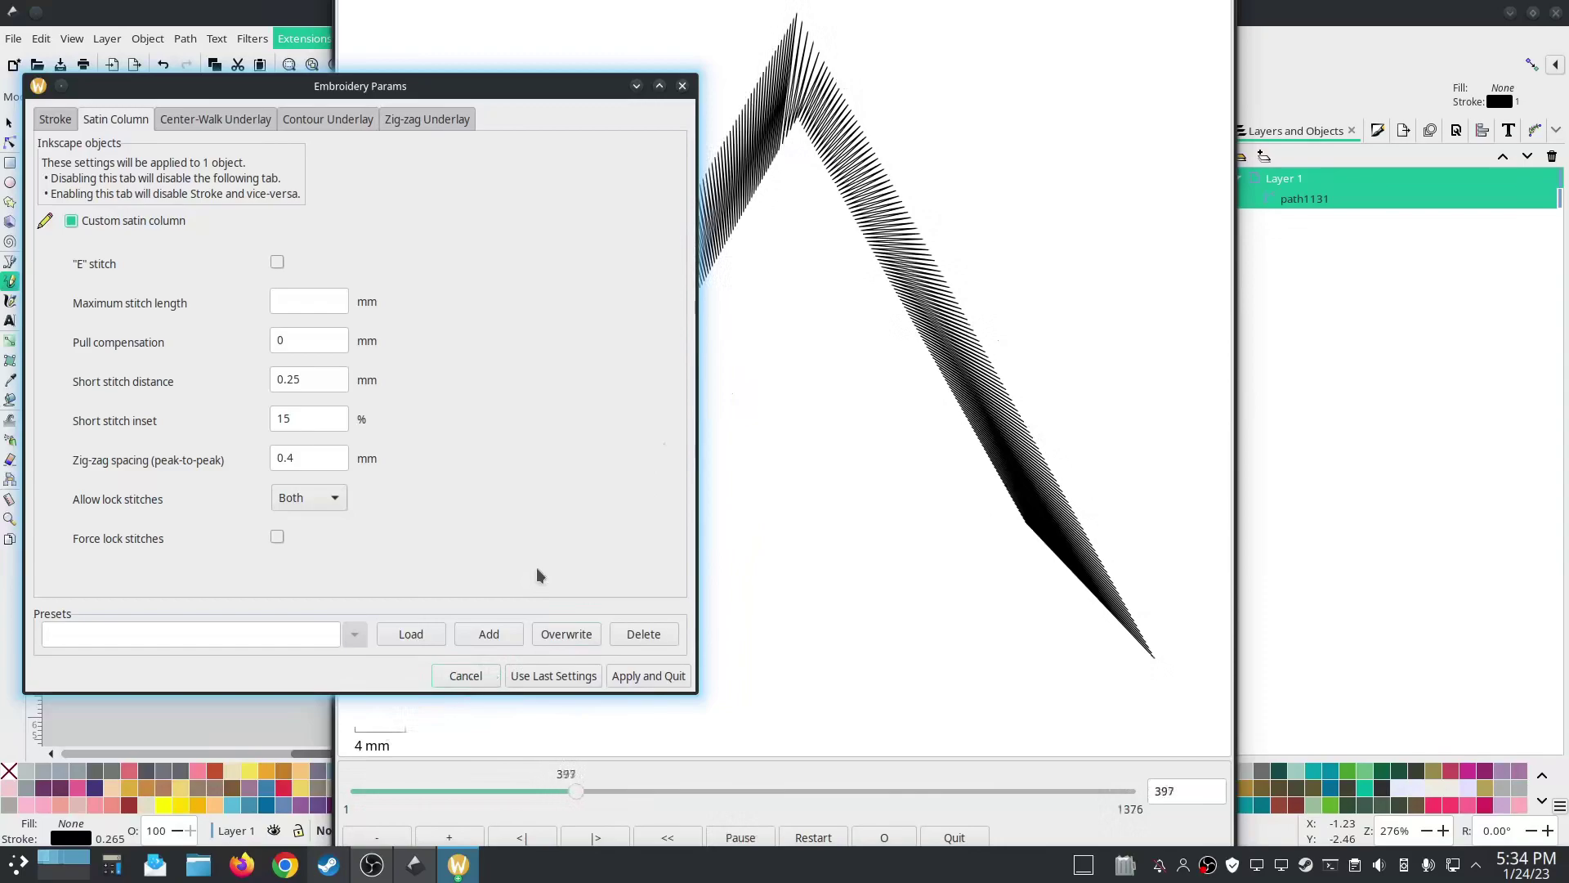
{"action": "left_click", "coordinate": [1174, 702]}
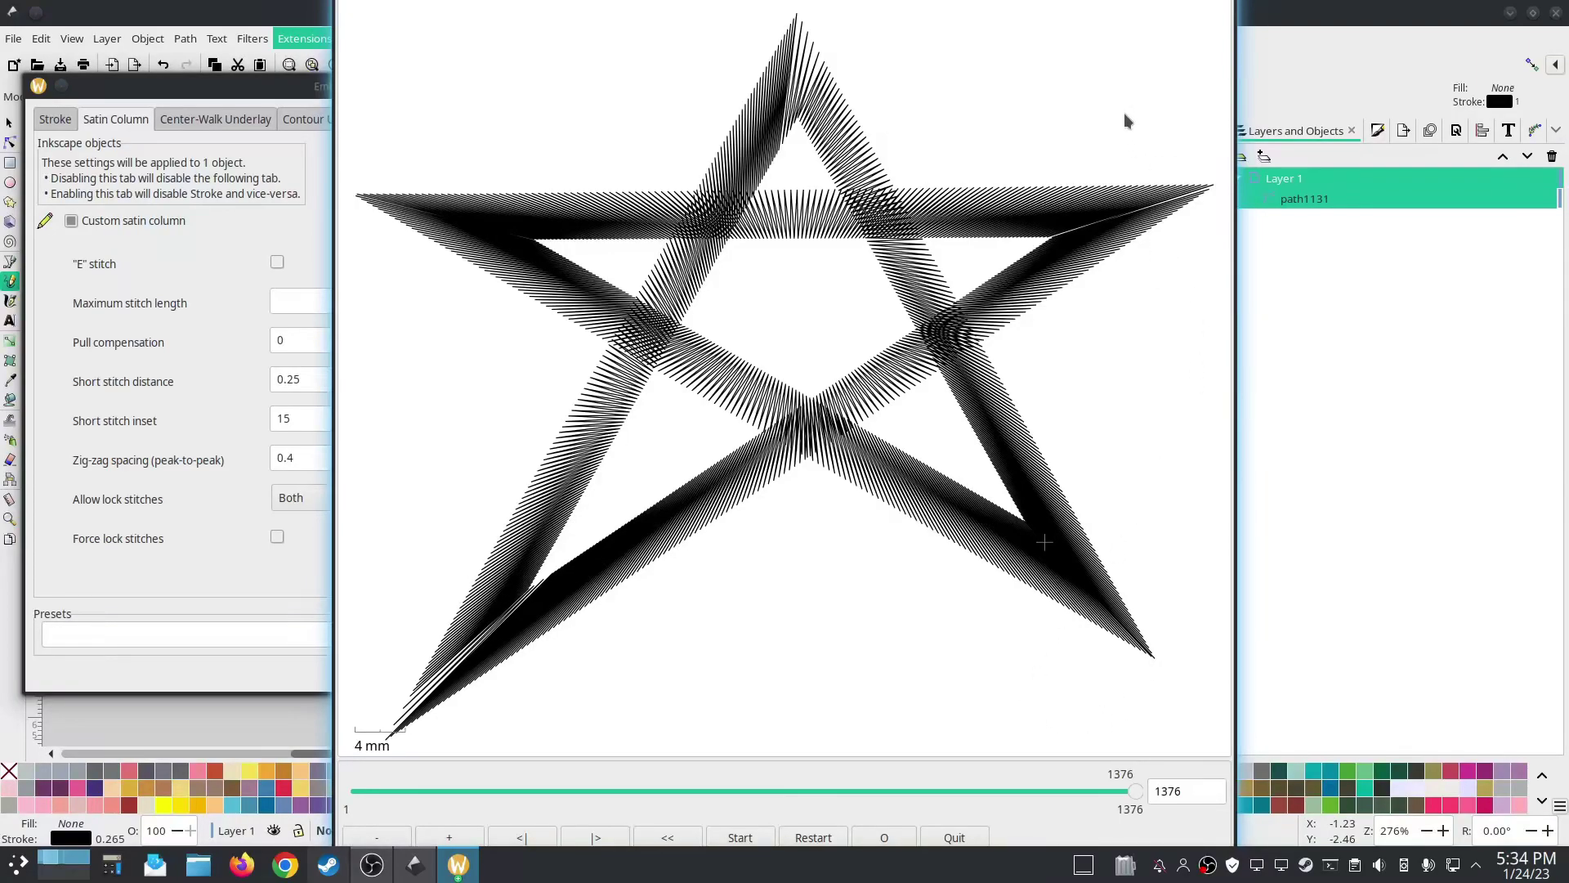
{"action": "left_click", "coordinate": [950, 838]}
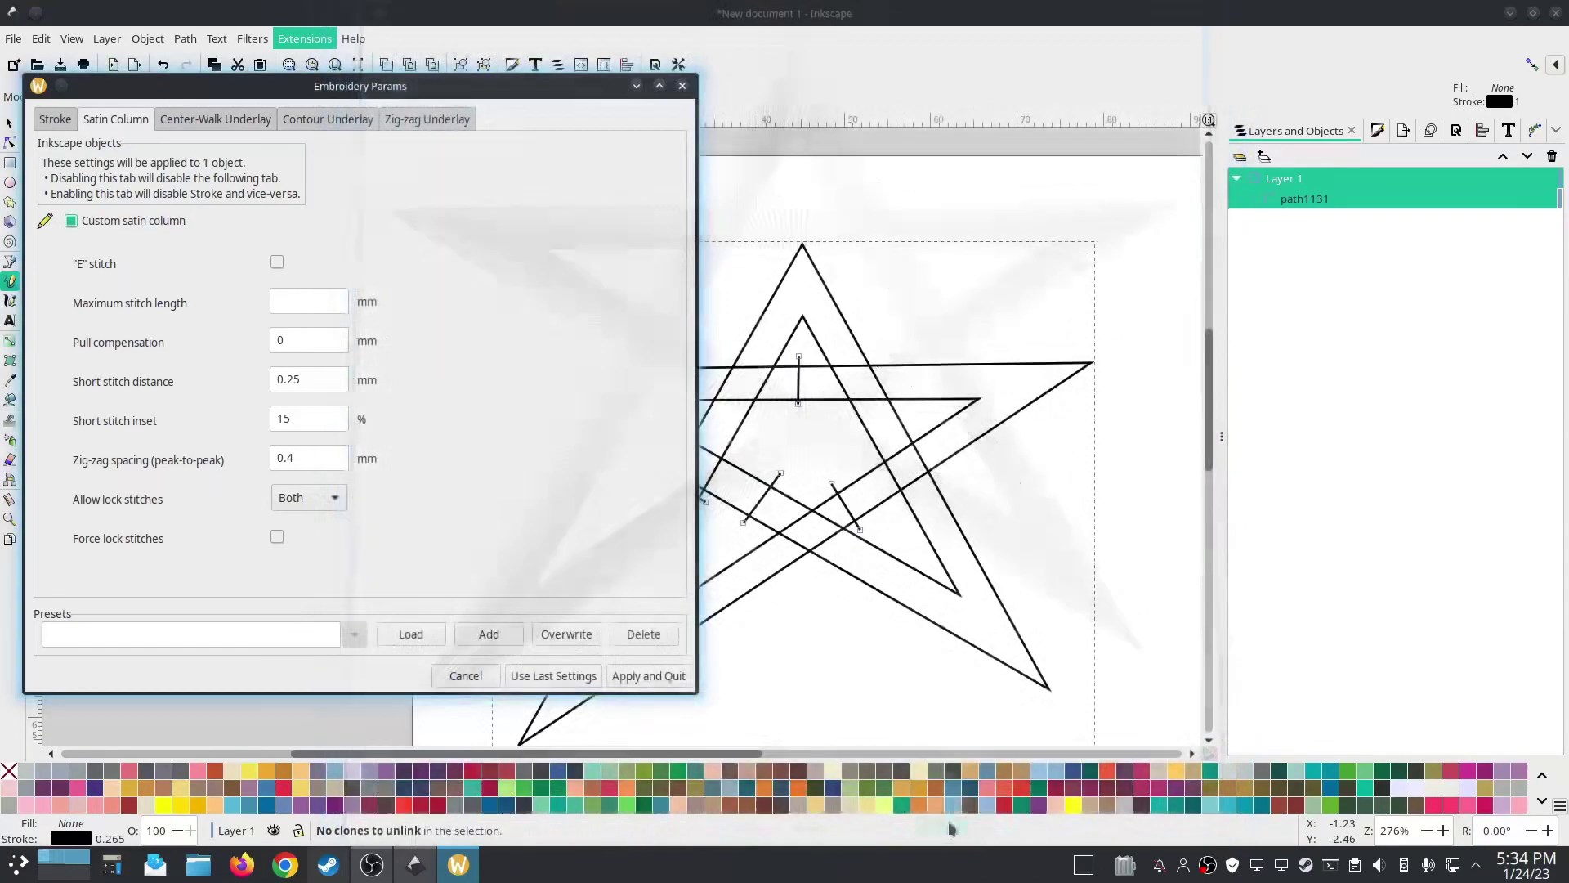
- Cancel the Embroidery Params dialog to return to the star path1131 on the canvas
{"action": "left_click", "coordinate": [463, 677]}
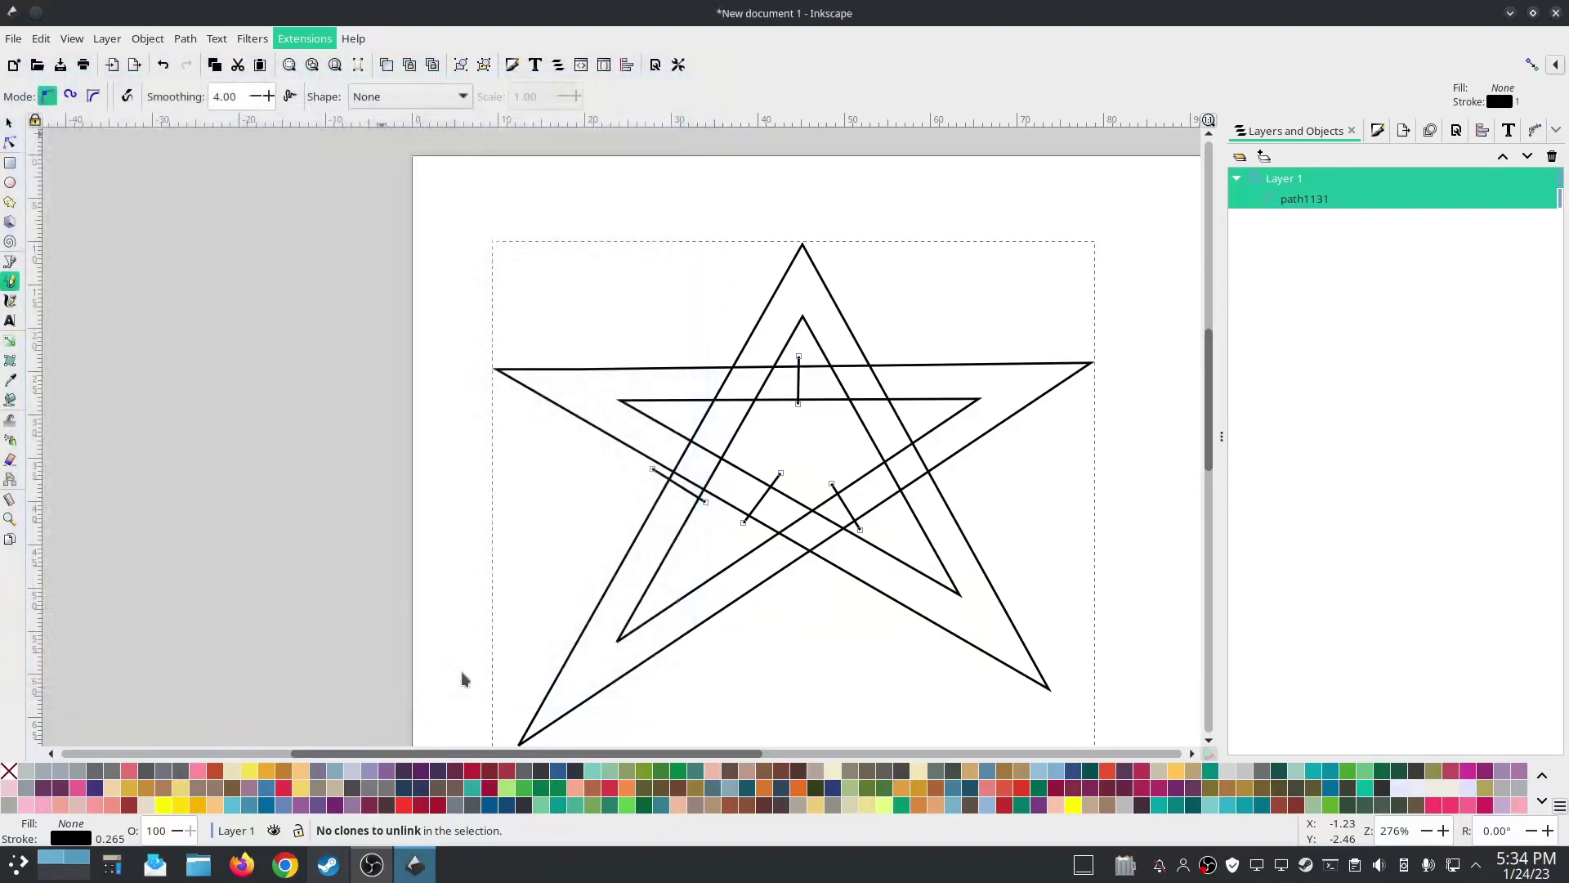
{"action": "scroll", "coordinate": [1180, 523], "scroll_direction": "down", "scroll_amount": 3}
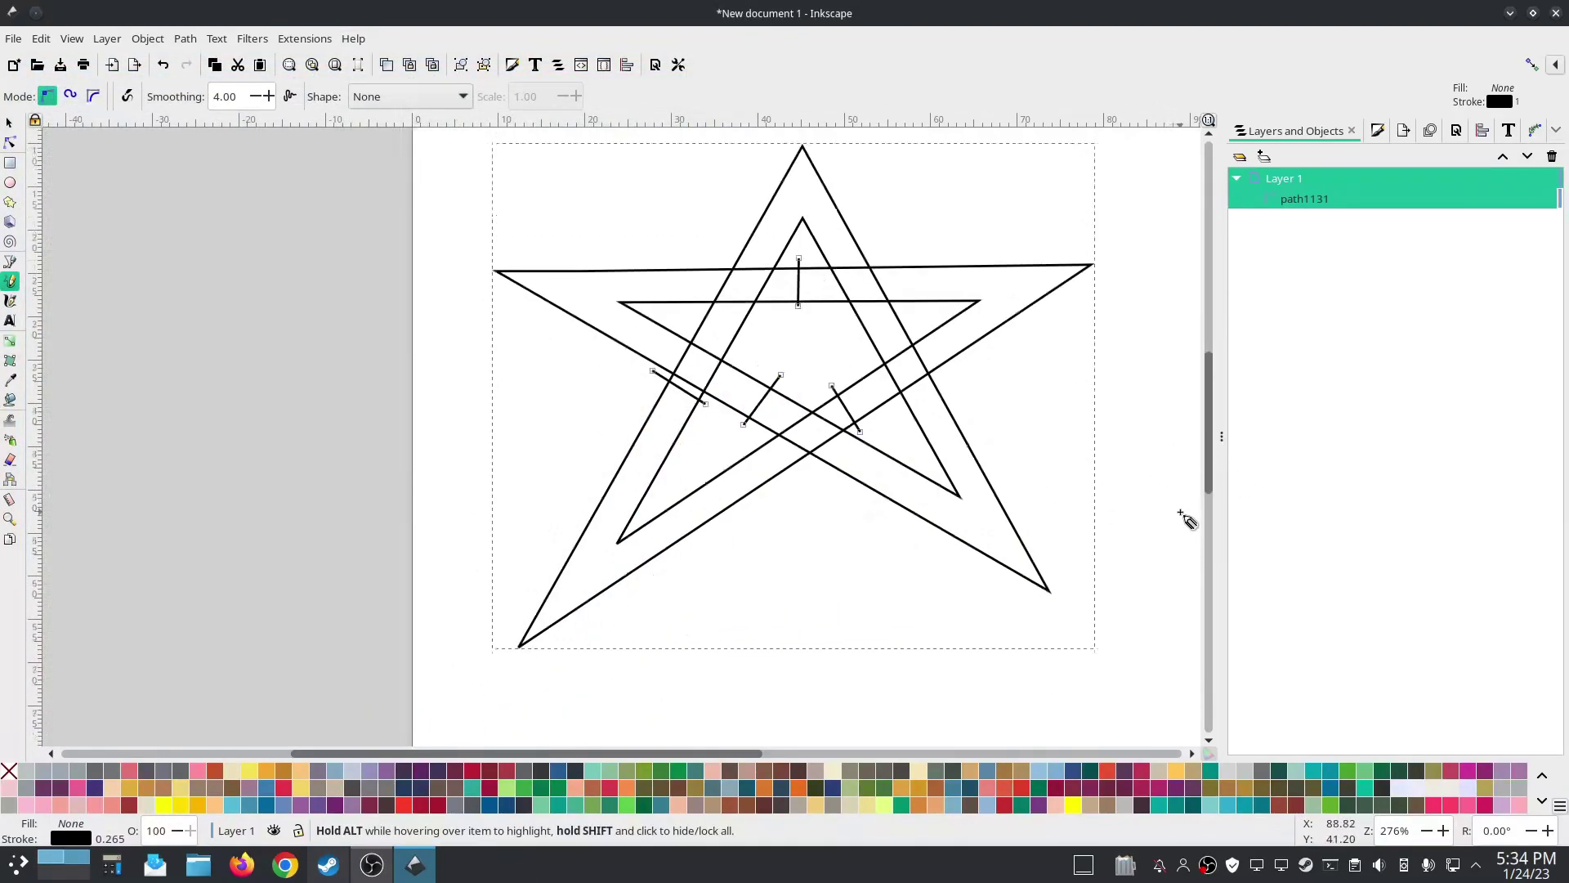
{"action": "left_click_drag", "start_coordinate": [229, 425], "coordinate": [233, 420]}
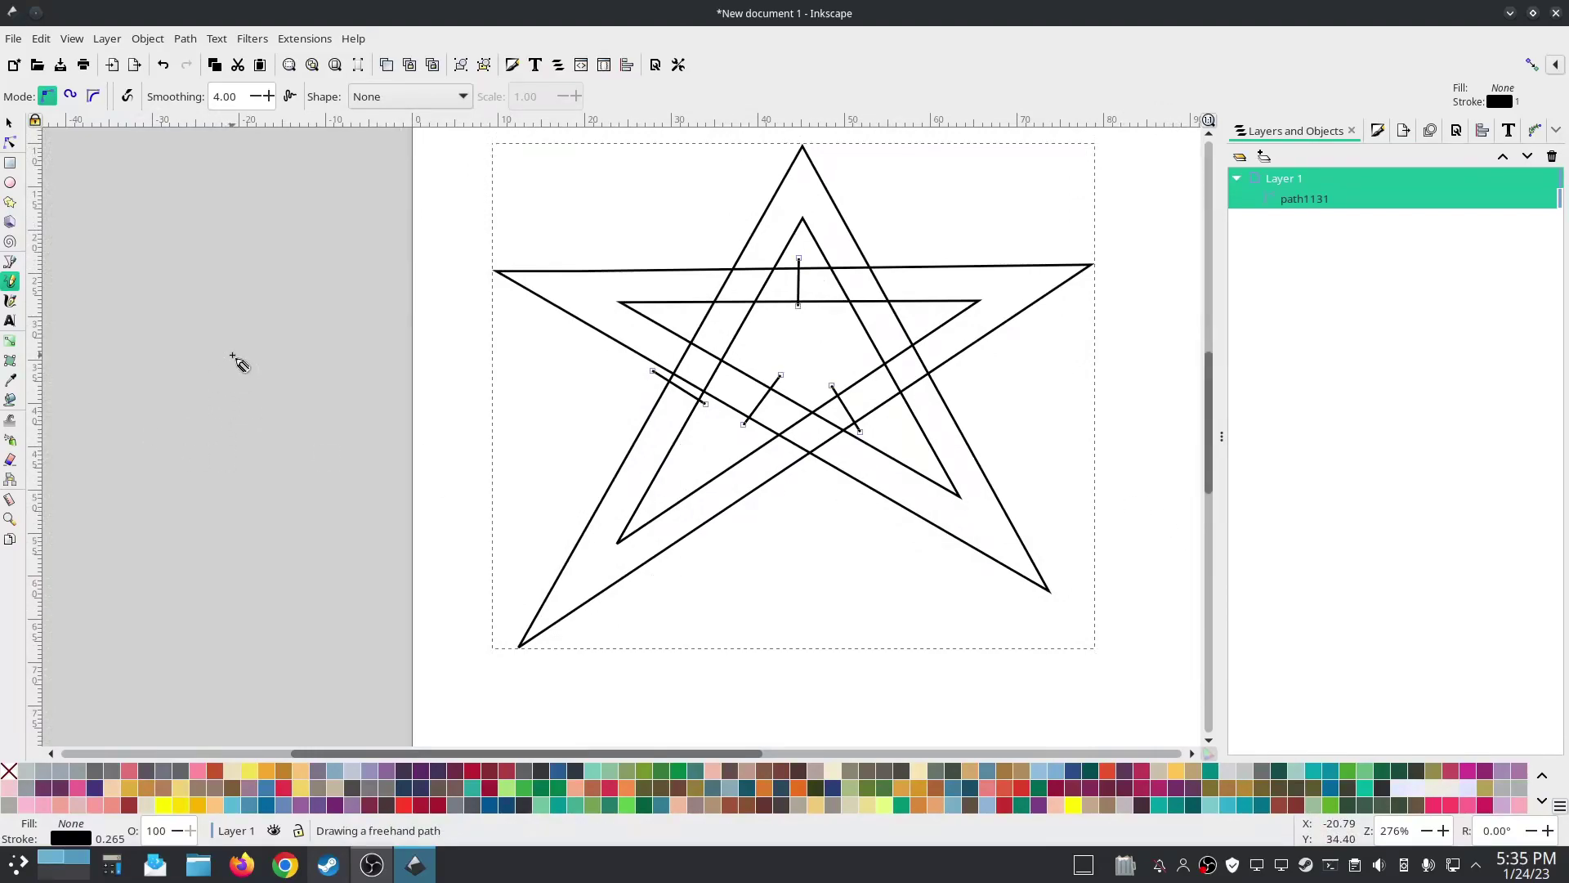
- Delete the old star drawing and discard a false-start line with the Pen tool
{"action": "key", "text": "Delete"}
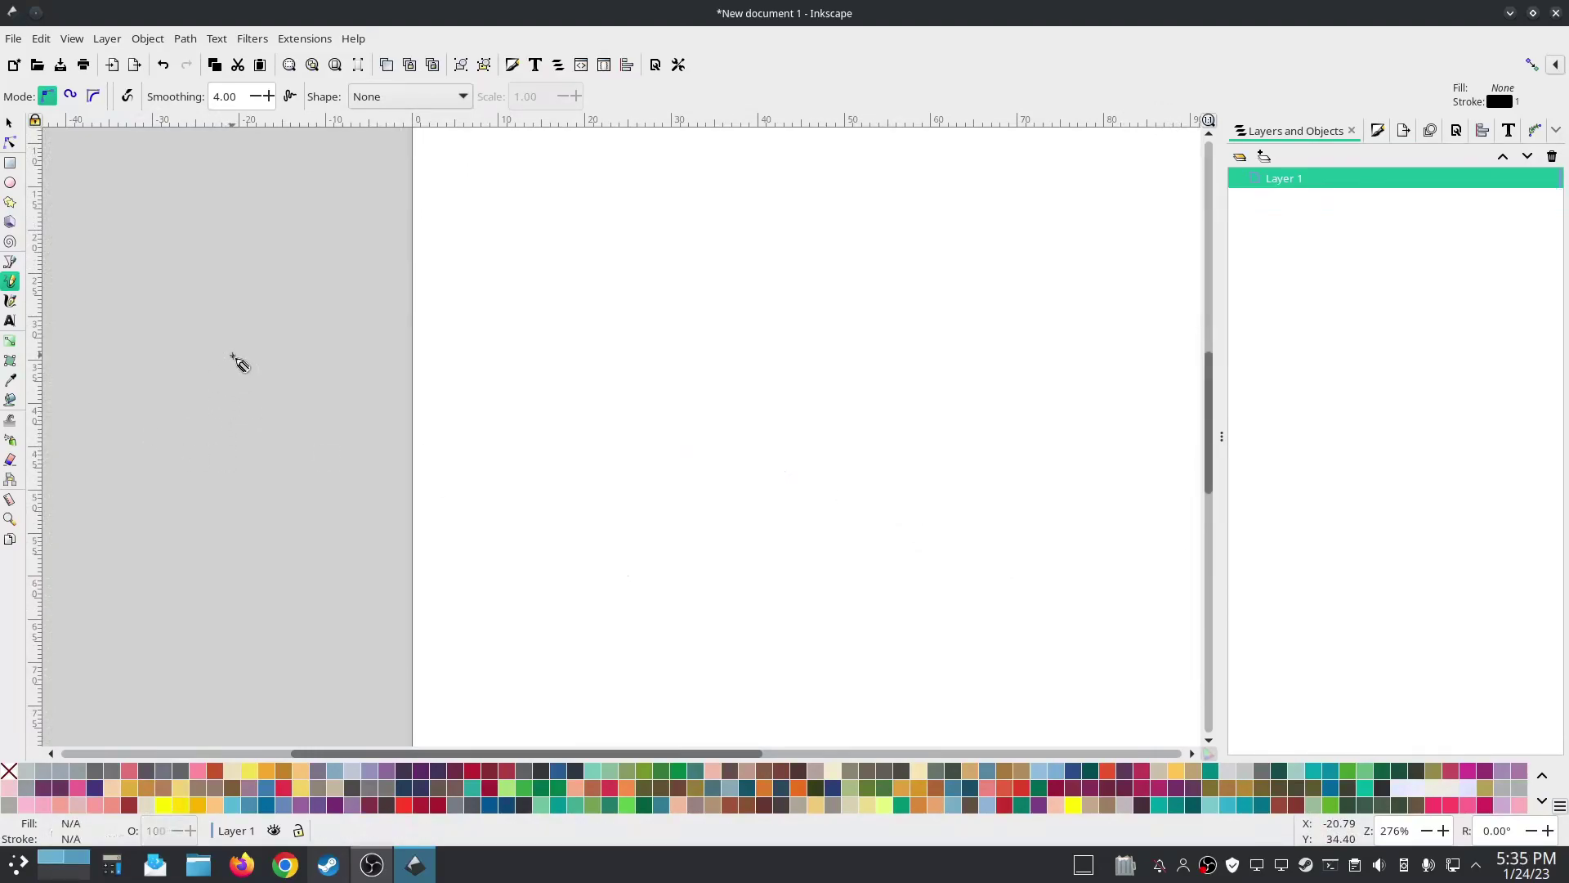
{"action": "left_click", "coordinate": [11, 262]}
{"action": "left_click", "coordinate": [574, 567]}
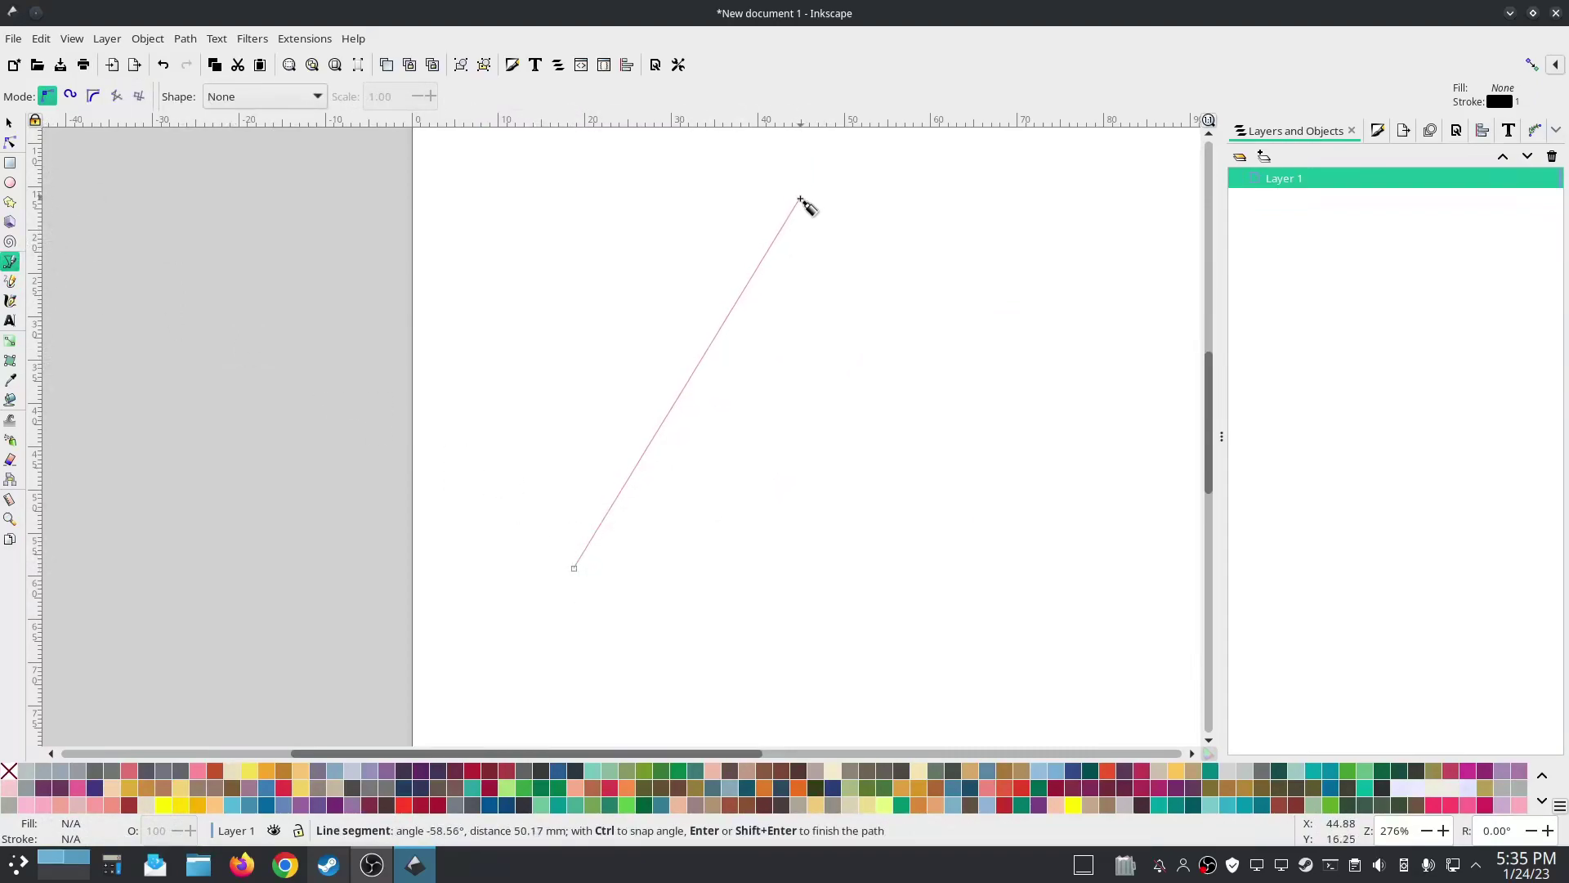
{"action": "scroll", "coordinate": [805, 207], "scroll_direction": "down", "scroll_amount": 1}
{"action": "scroll", "coordinate": [801, 229], "scroll_direction": "down", "scroll_amount": 1}
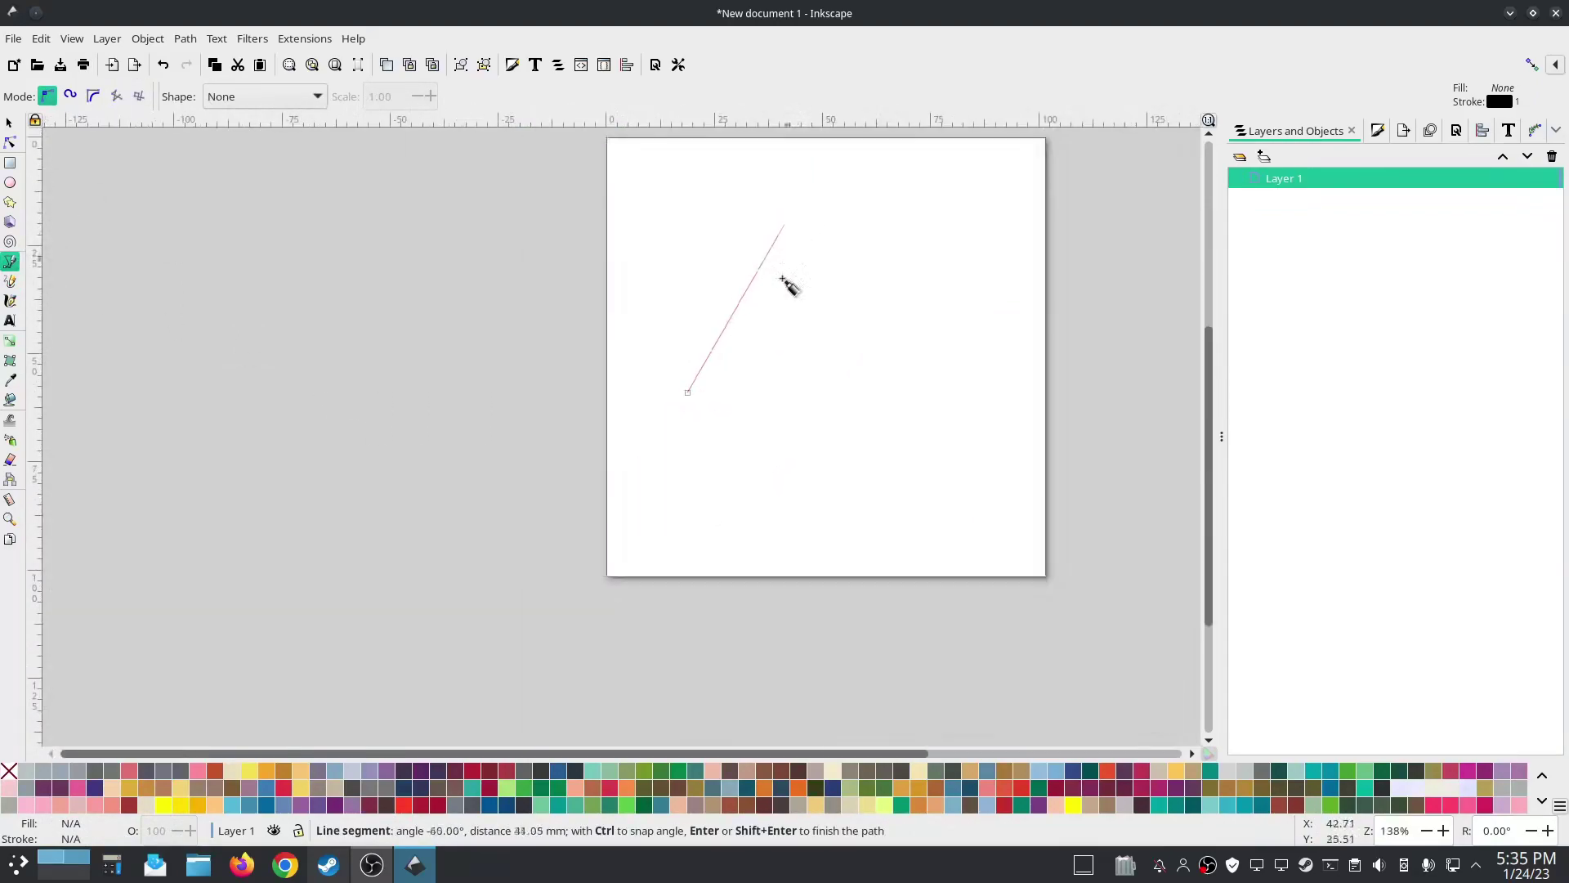
{"action": "key", "text": "Escape"}
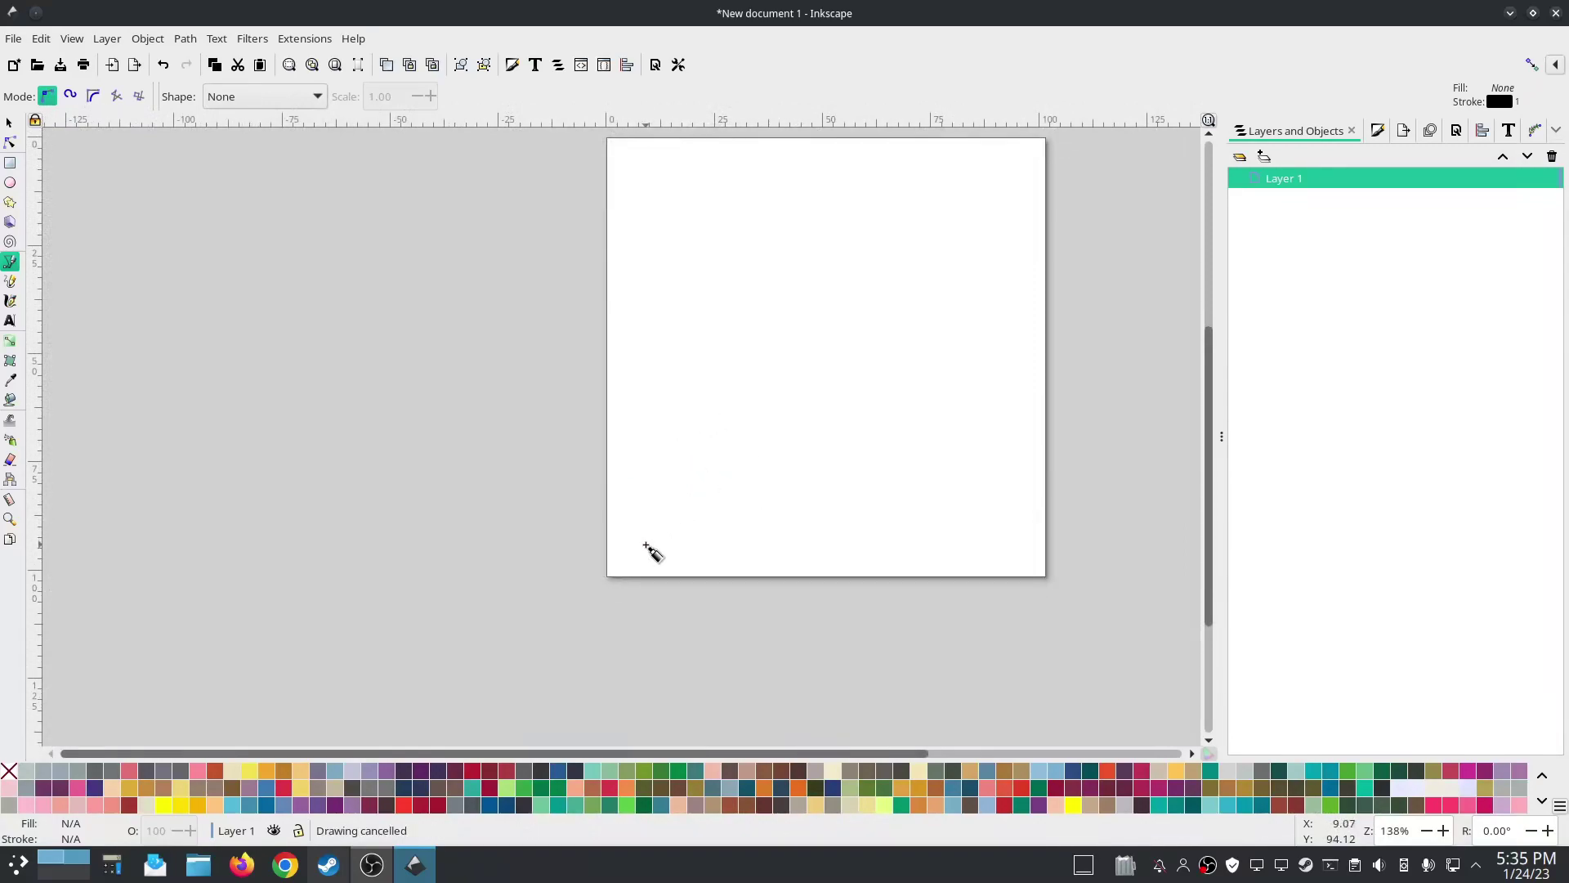
- Draw a closed five-pointed star with straight Pen segments, ending at the lower-left start point
{"action": "left_click", "coordinate": [646, 545]}
{"action": "left_click", "coordinate": [822, 148]}
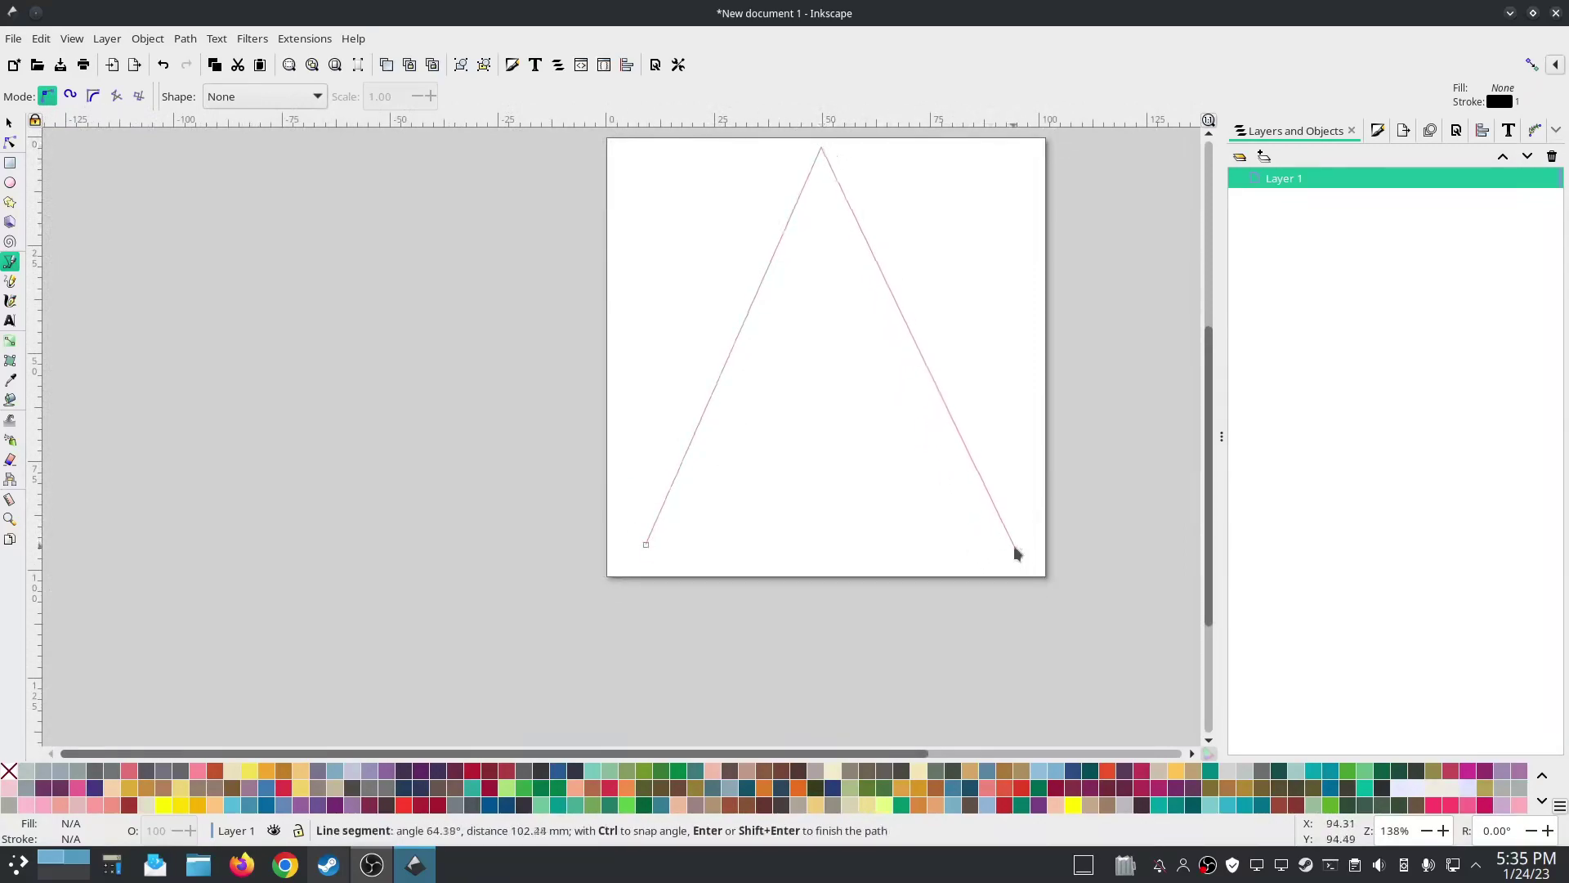
{"action": "left_click", "coordinate": [1013, 545]}
{"action": "left_click", "coordinate": [623, 208]}
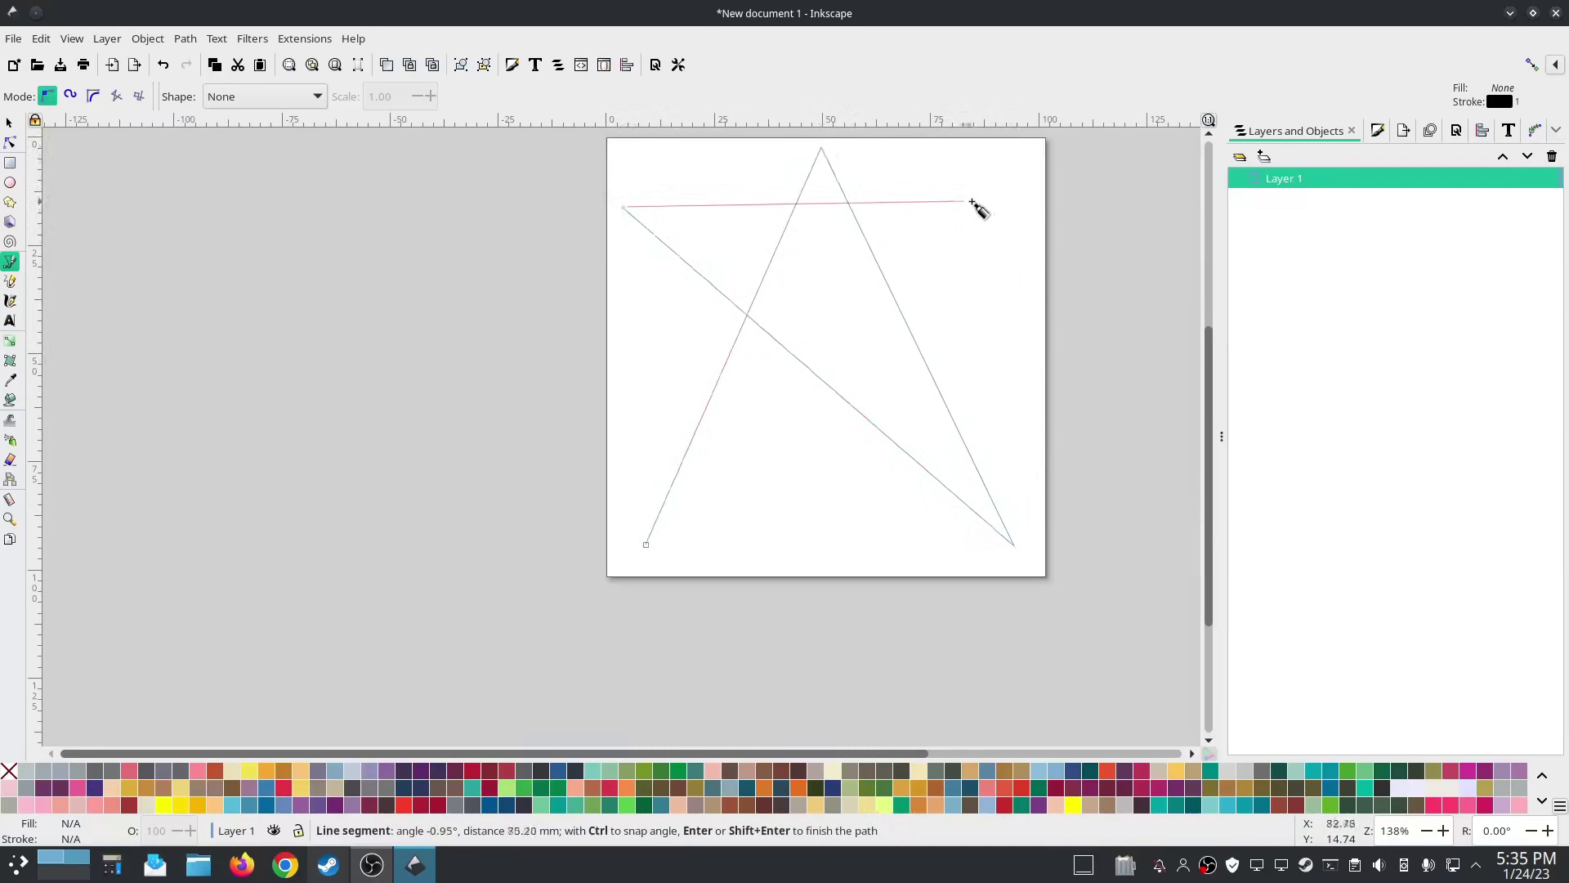
{"action": "left_click", "coordinate": [1027, 205]}
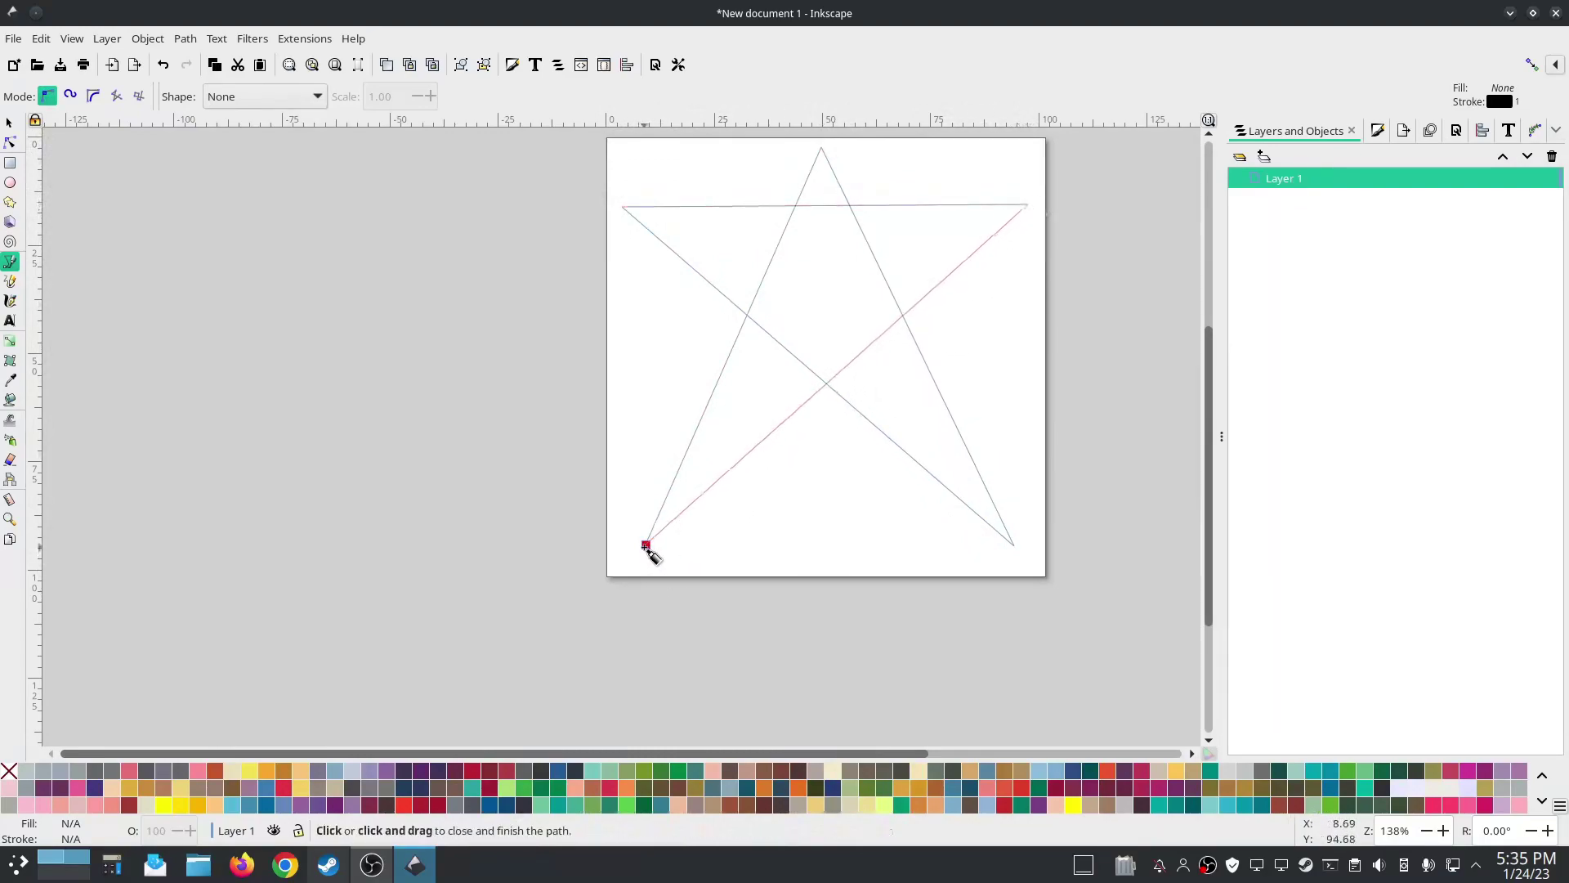
{"action": "left_click", "coordinate": [647, 545]}
- Set the star's stroke width to 5 mm in Stroke style
{"action": "left_click", "coordinate": [1378, 132]}
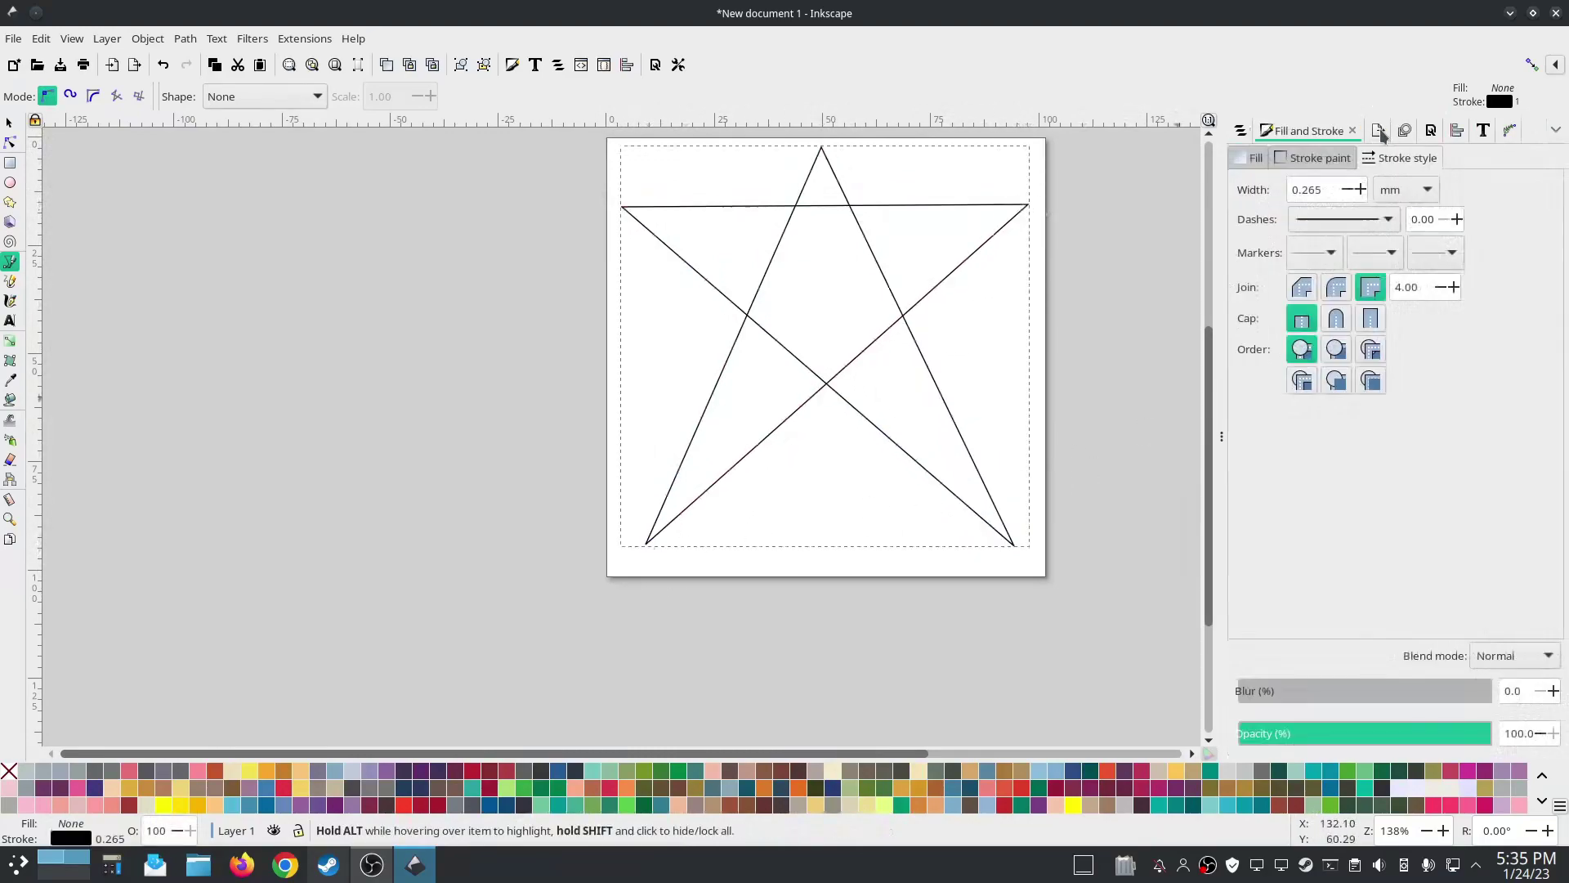
{"action": "left_click_drag", "start_coordinate": [1338, 189], "coordinate": [1268, 191]}
{"action": "type", "text": "5"}
{"action": "key", "text": "Return"}
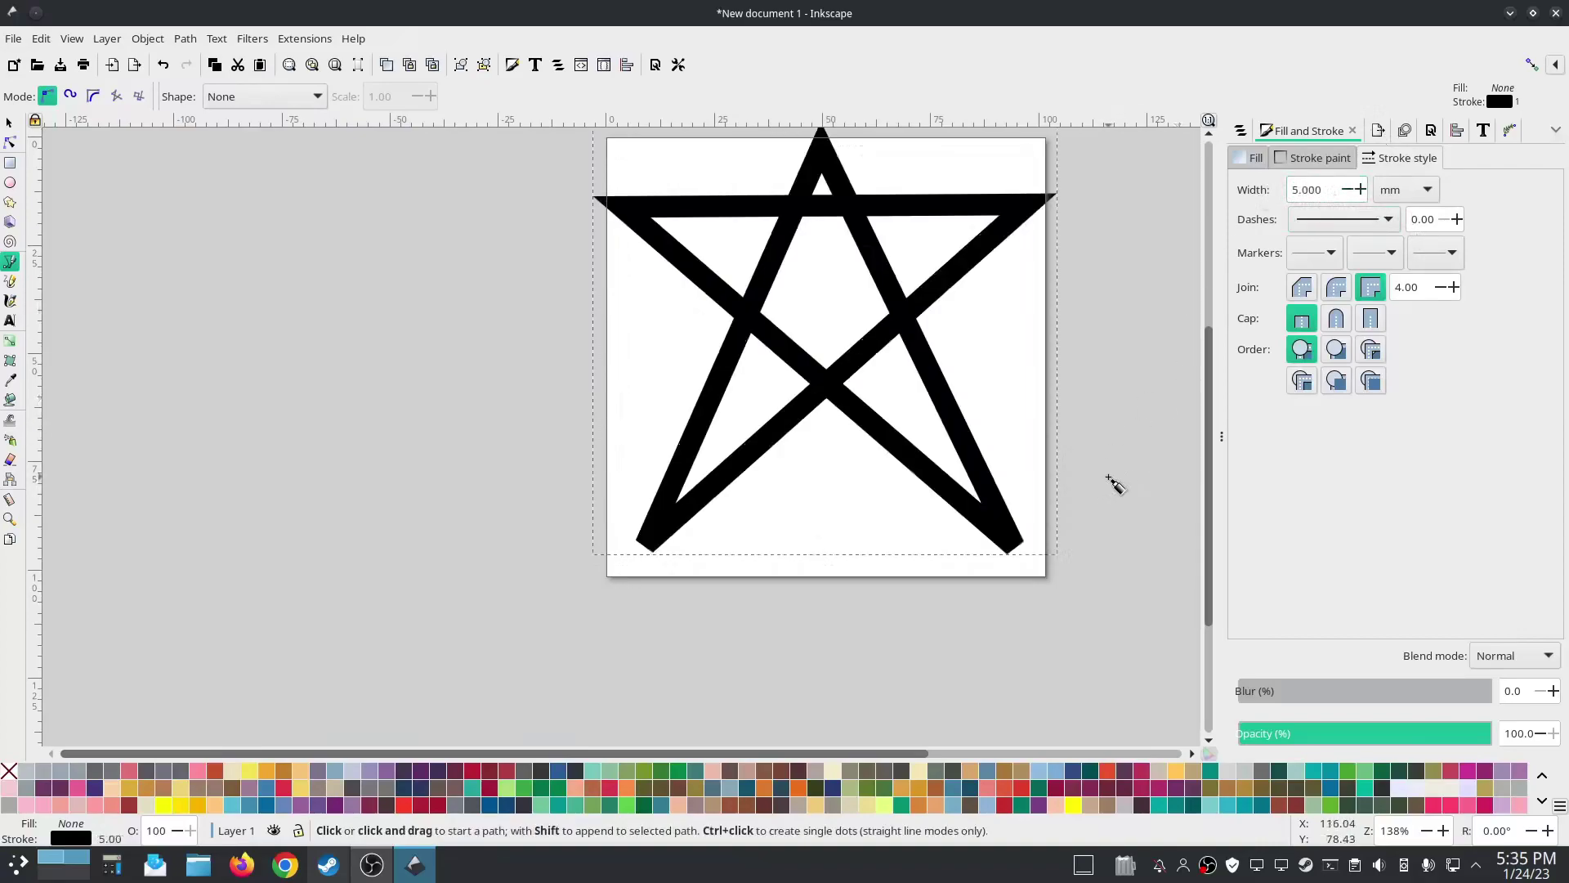
{"action": "scroll", "coordinate": [470, 278], "scroll_direction": "up", "scroll_amount": 3}
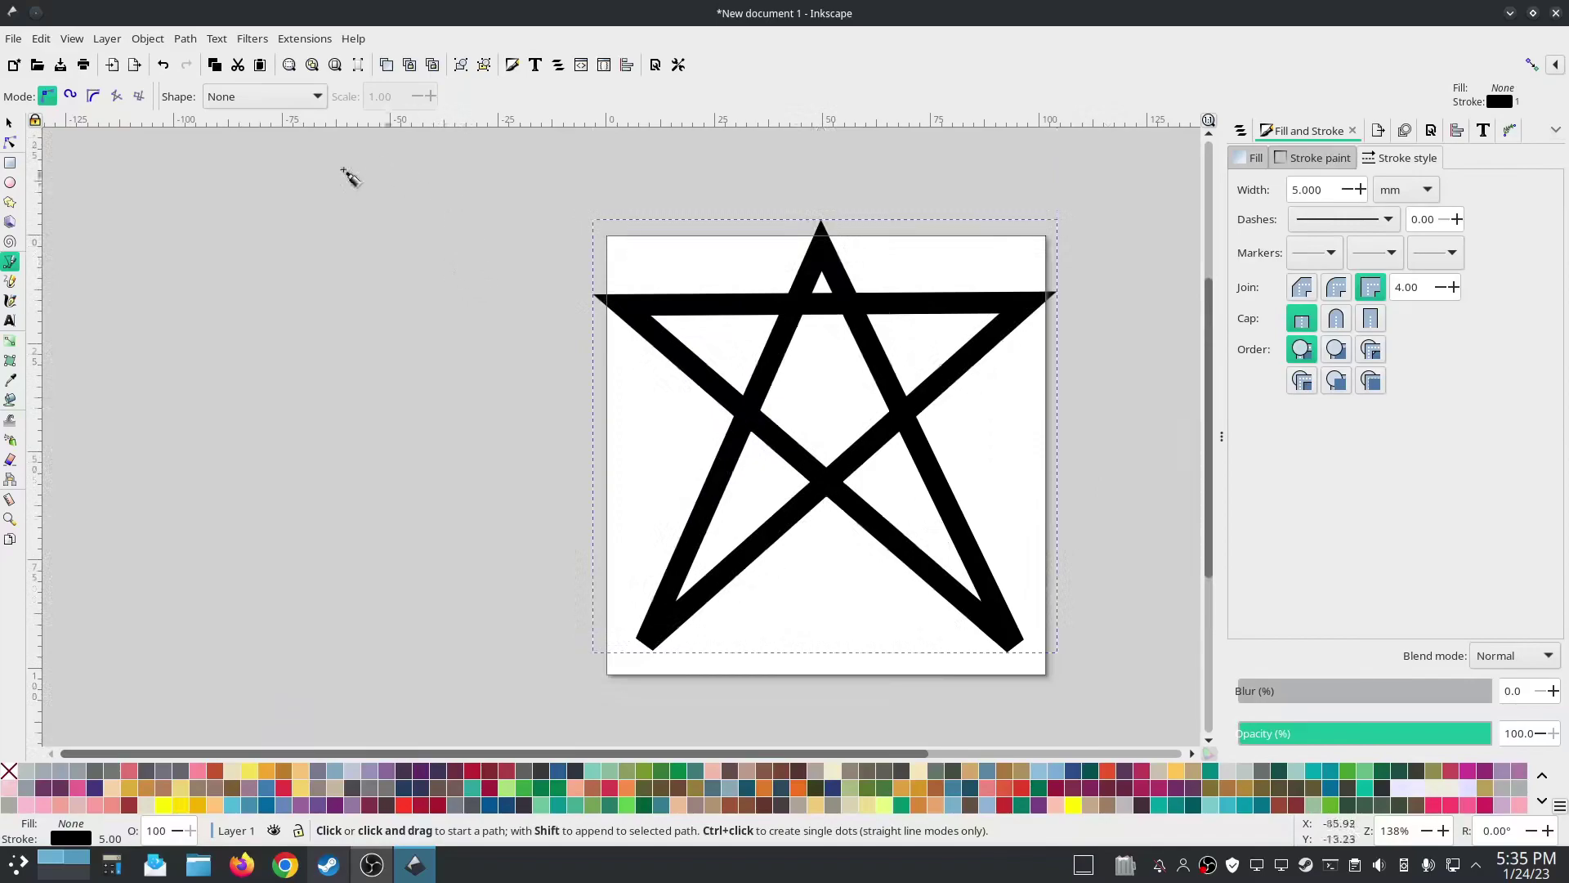
- Run Ink/Stitch Convert Line to Satin on the thick star outline
{"action": "left_click", "coordinate": [283, 38]}
{"action": "mouse_move", "coordinate": [318, 265]}
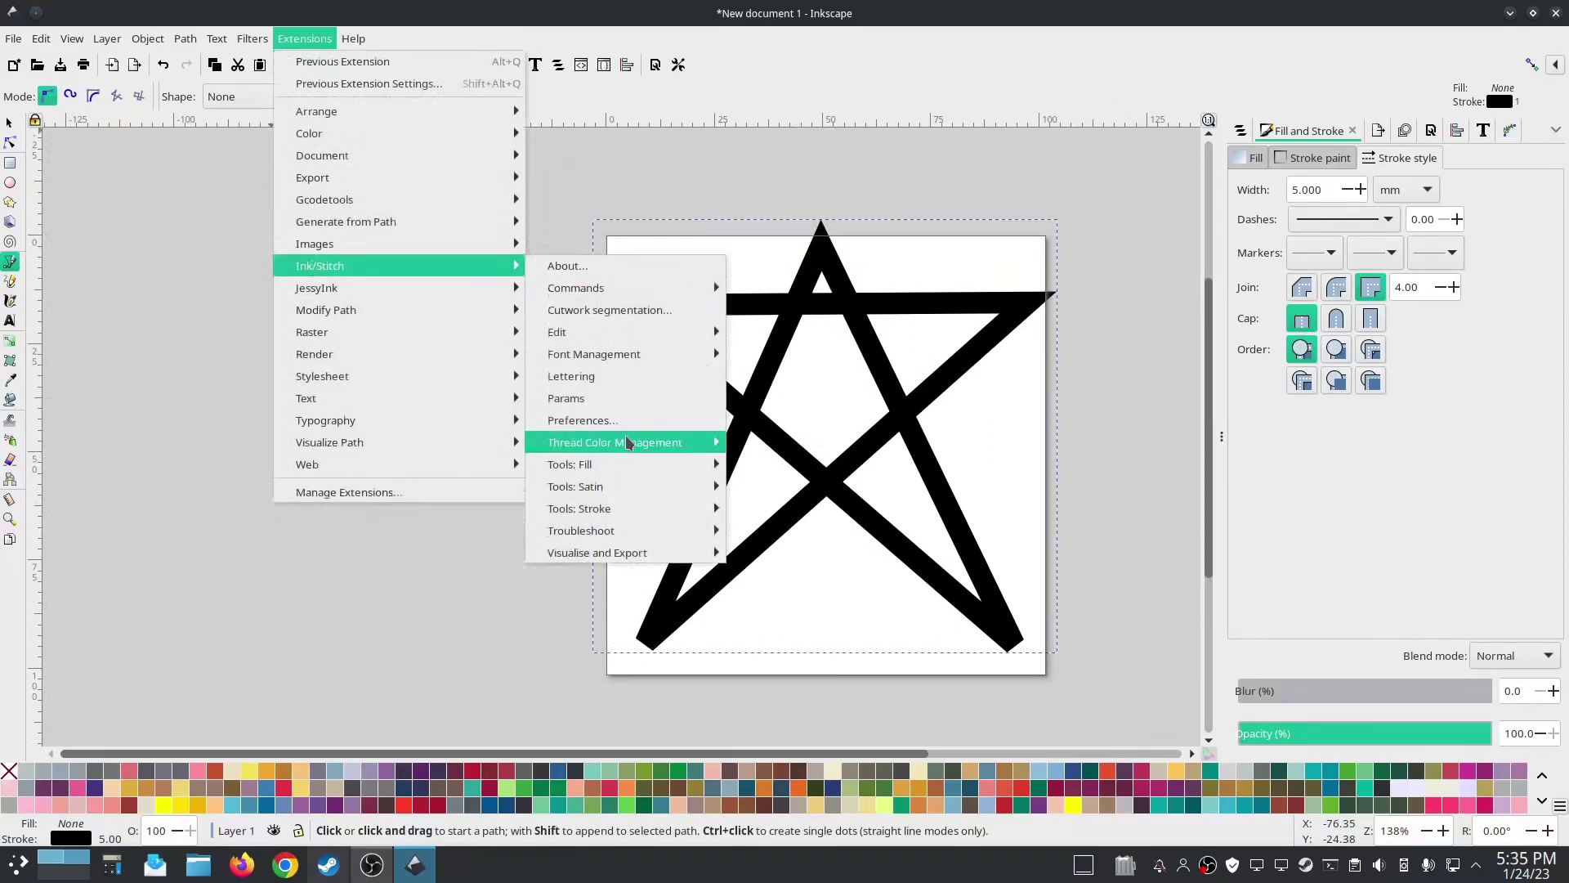
{"action": "mouse_move", "coordinate": [617, 465]}
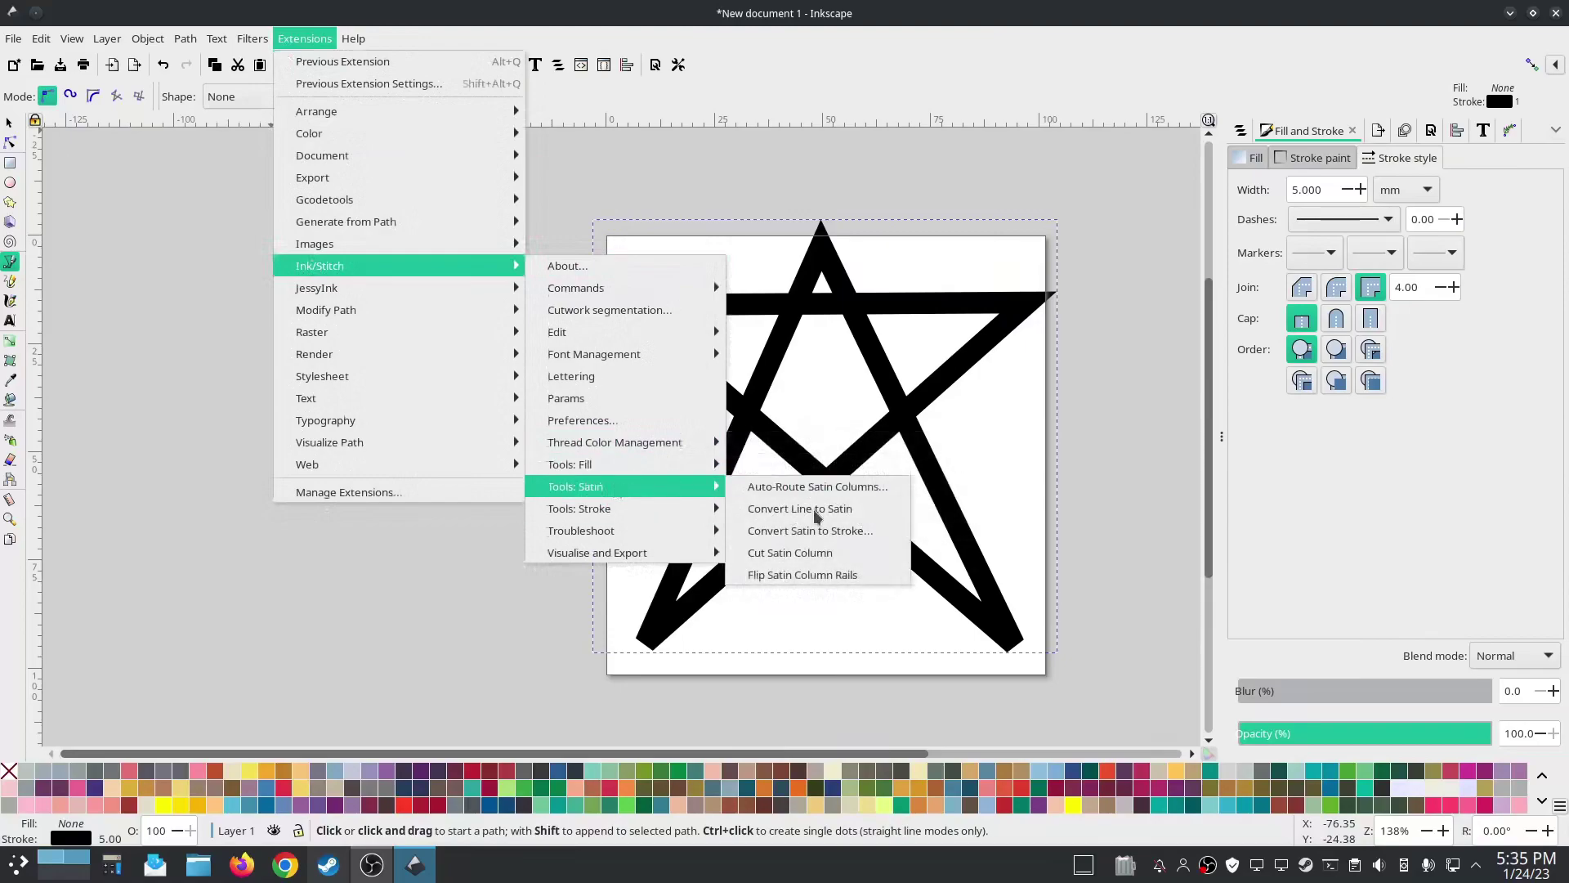
{"action": "left_click", "coordinate": [817, 510]}
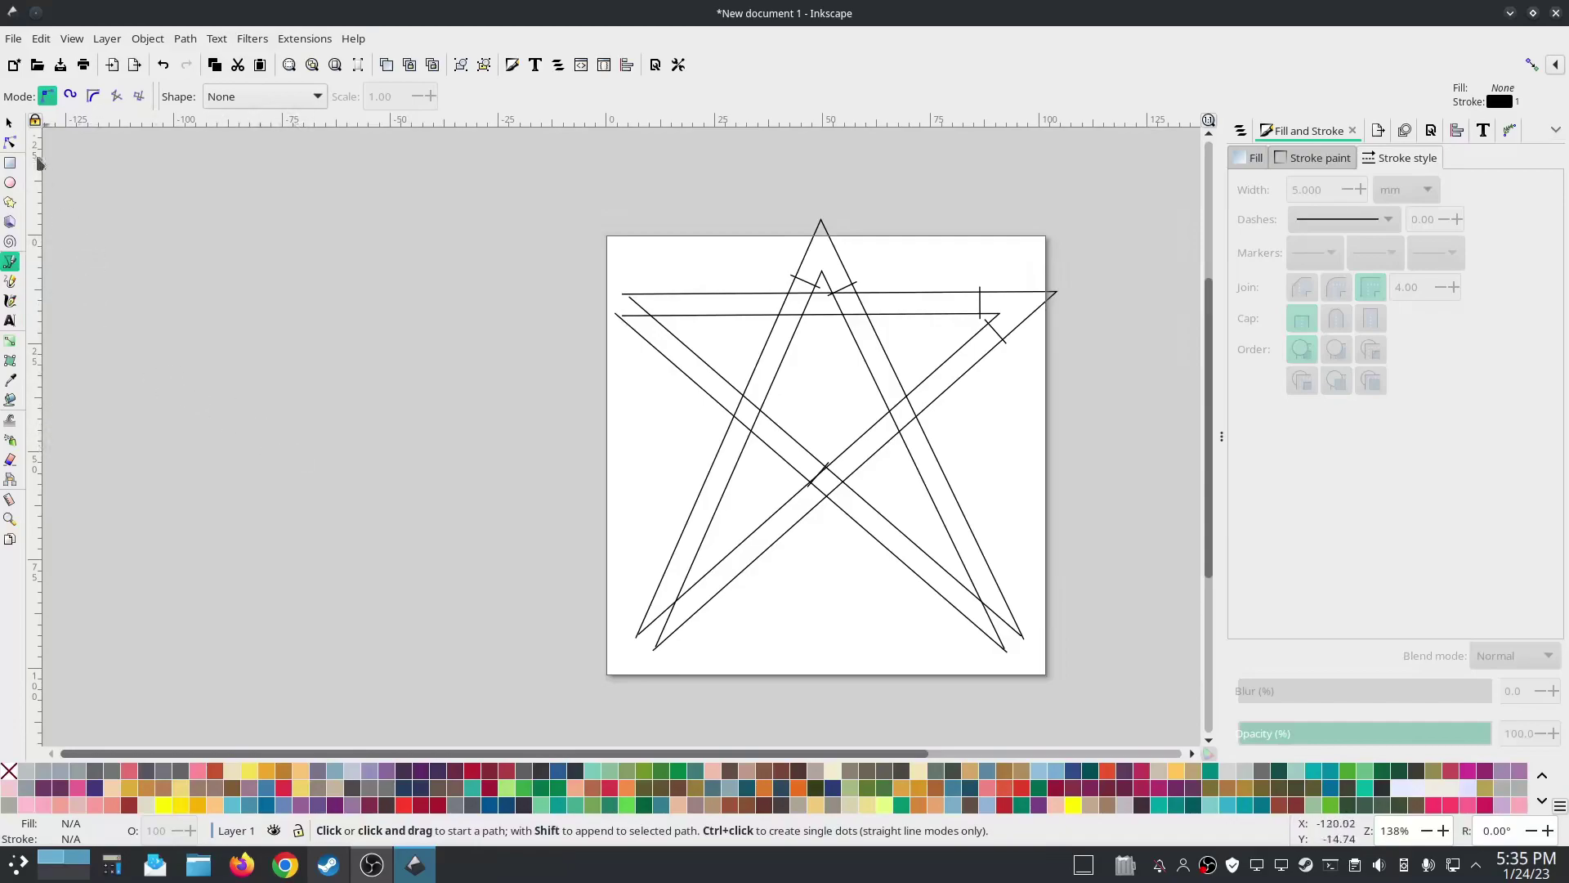
- Drag both rails' corner nodes at the star's left point into place, then show Layers and Objects
{"action": "left_click", "coordinate": [10, 144]}
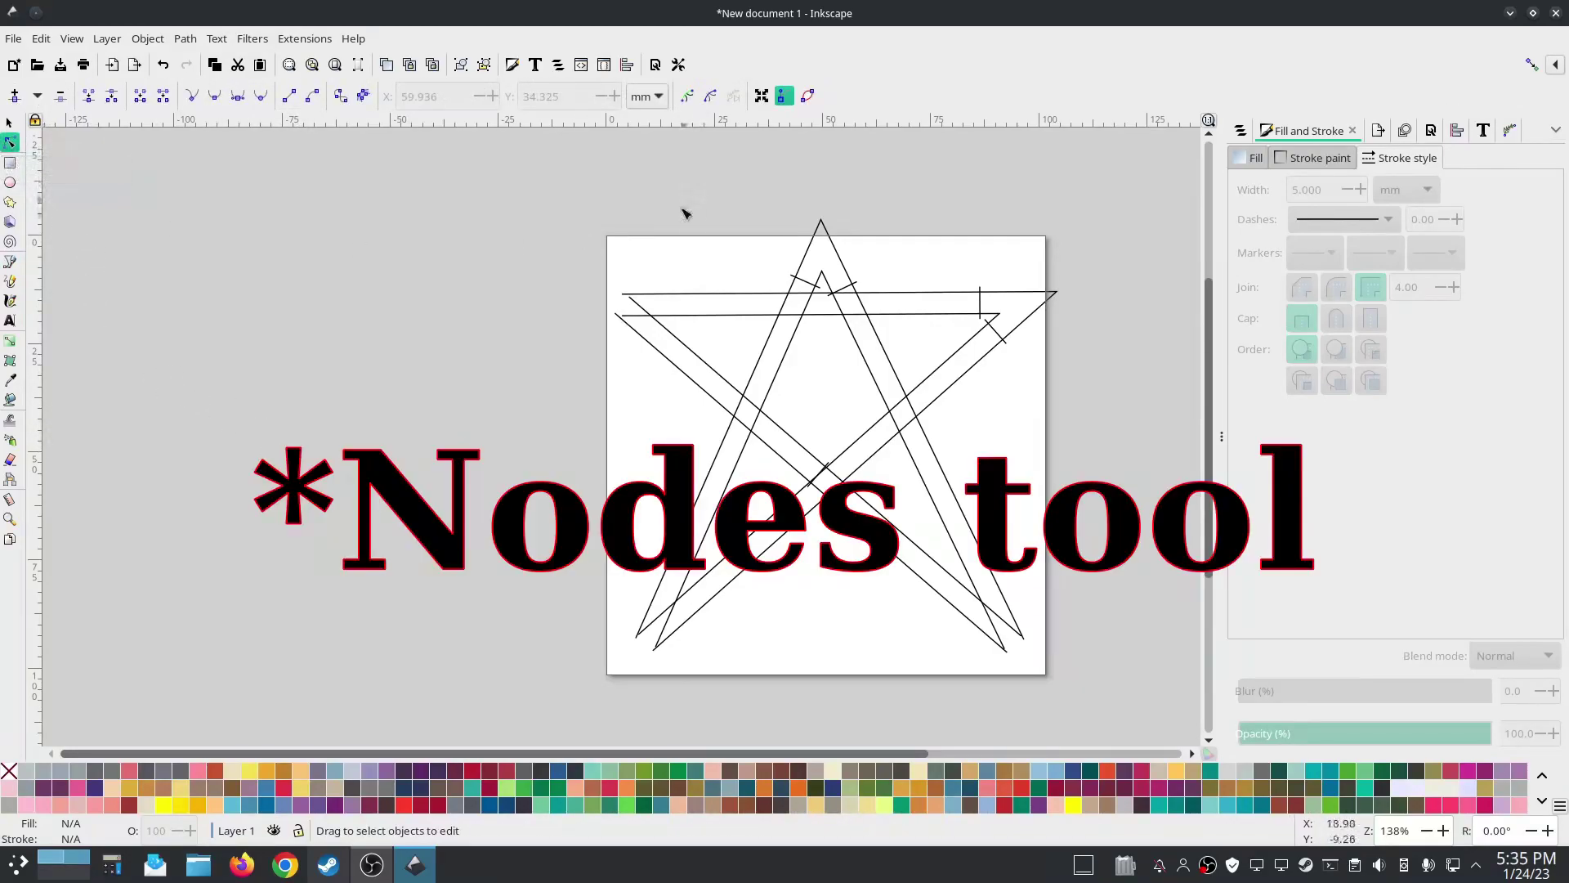
{"action": "left_click", "coordinate": [633, 300]}
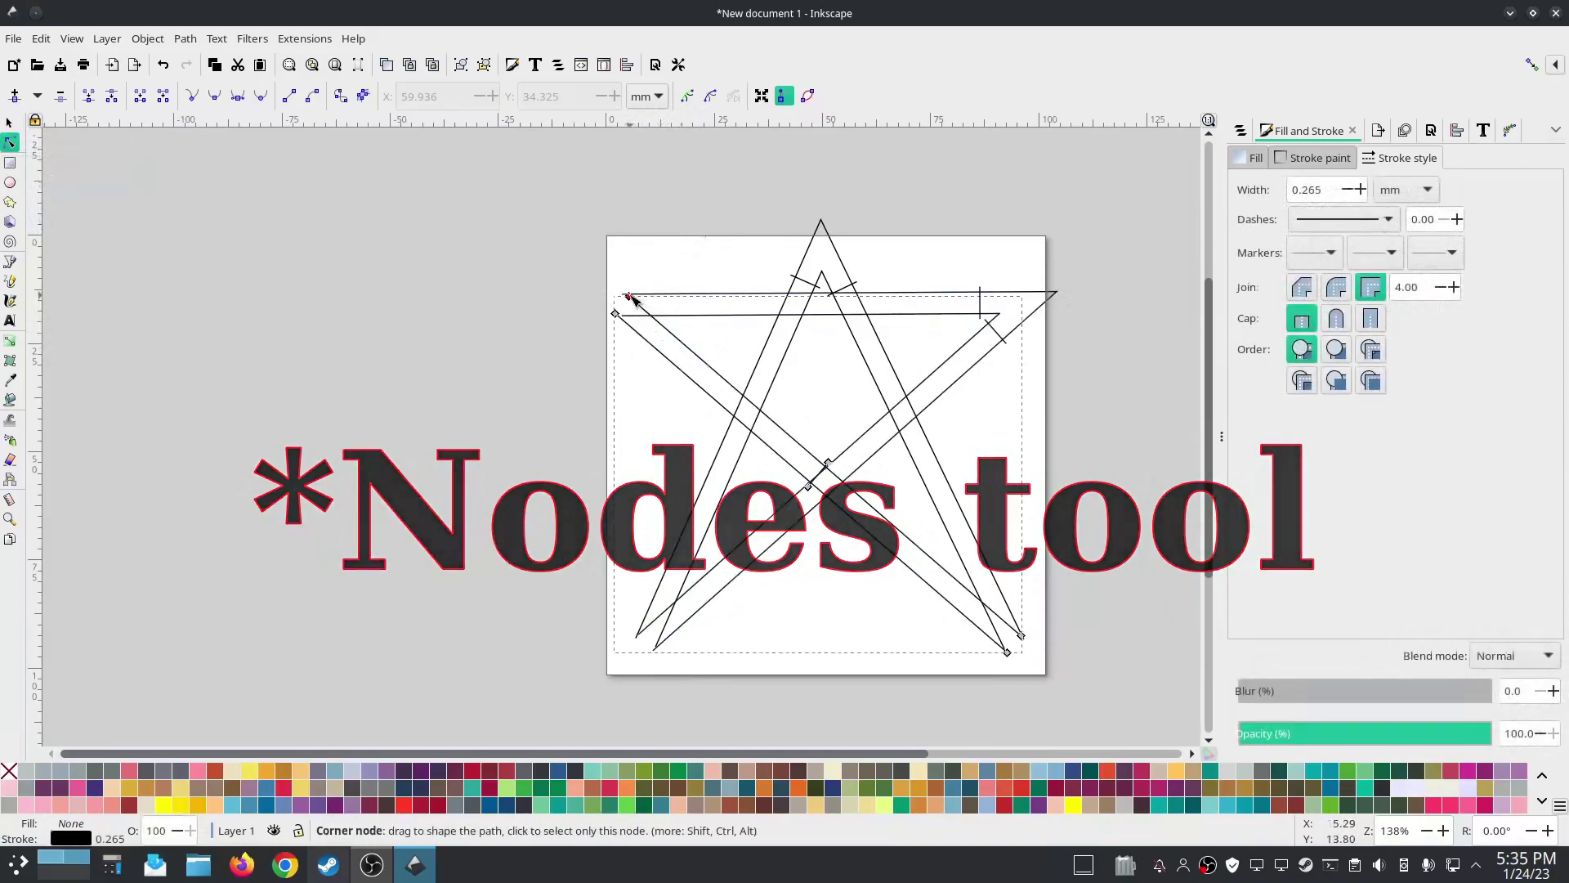
{"action": "left_click_drag", "start_coordinate": [629, 296], "coordinate": [591, 294]}
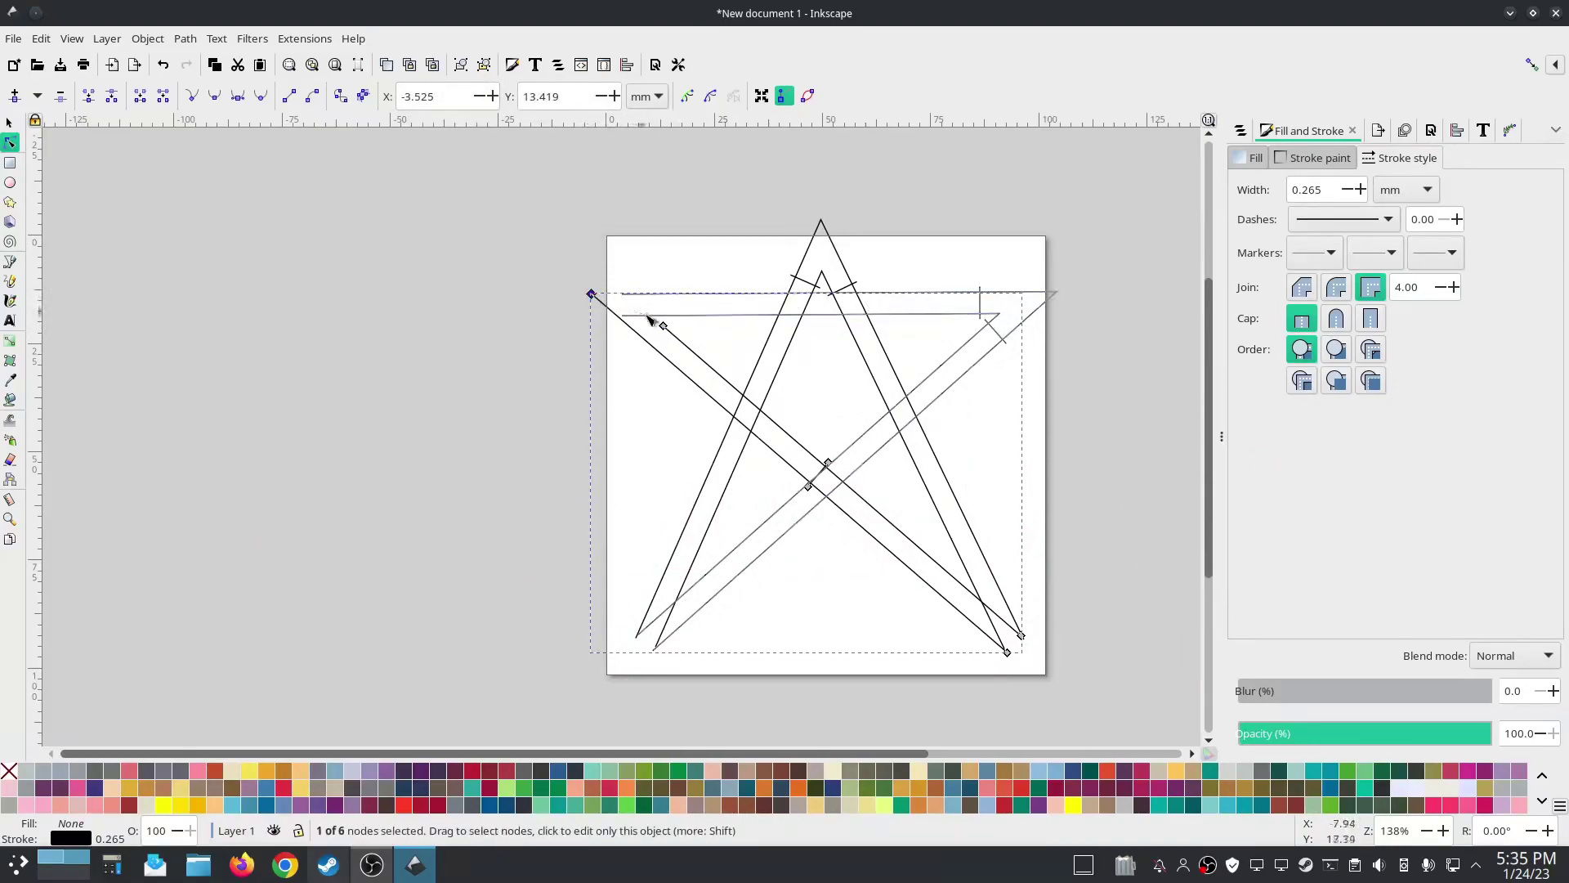
{"action": "left_click", "coordinate": [658, 295]}
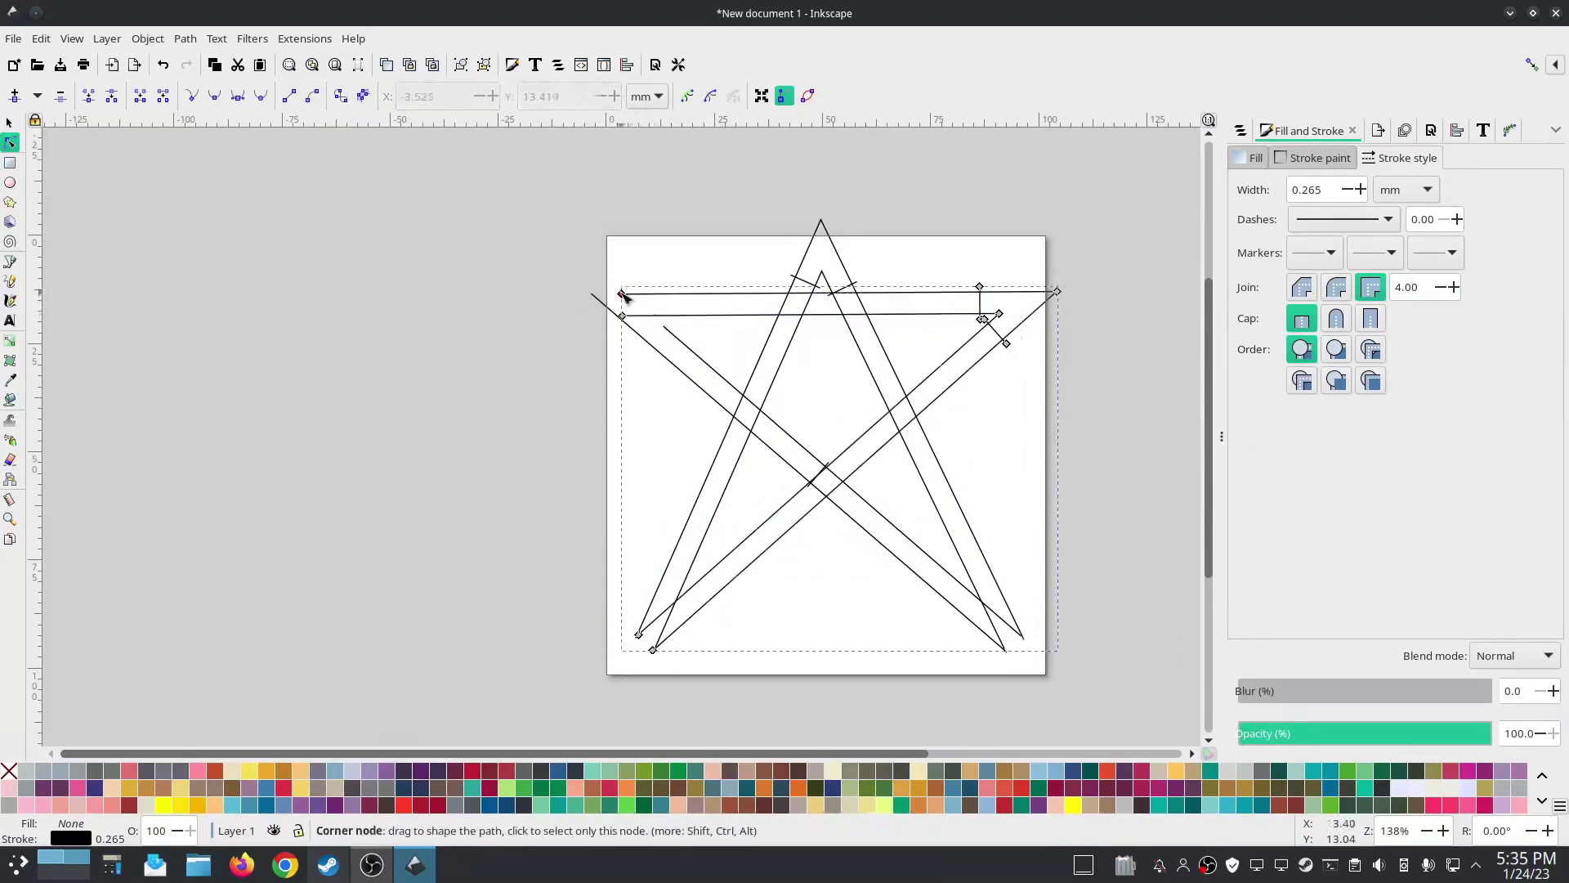
{"action": "left_click_drag", "start_coordinate": [622, 295], "coordinate": [655, 315]}
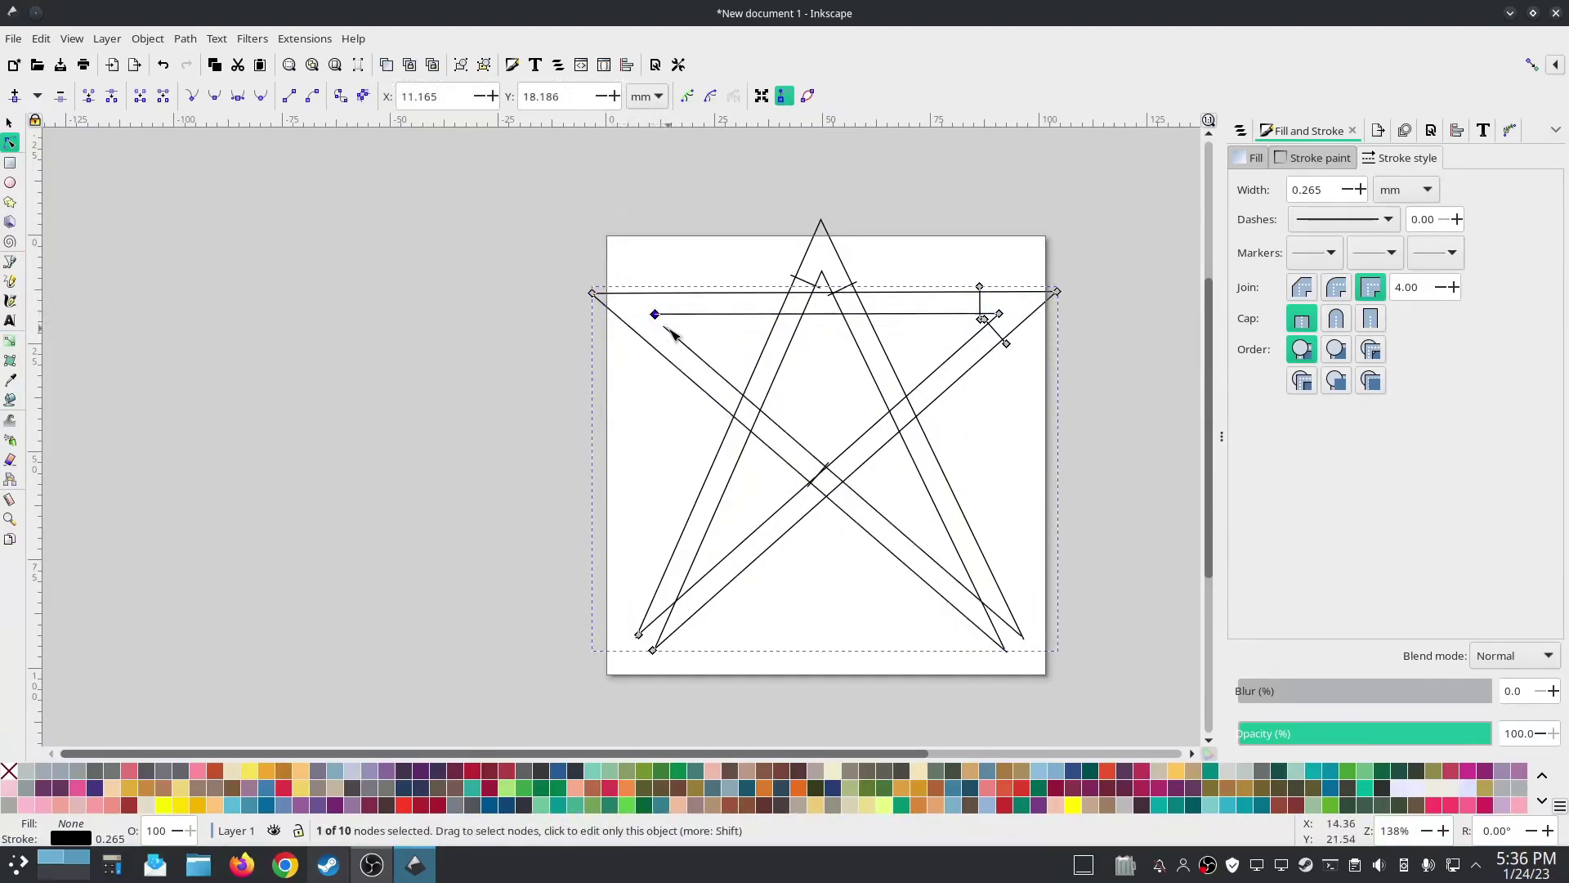
{"action": "scroll", "coordinate": [669, 330], "scroll_direction": "up", "scroll_amount": 3}
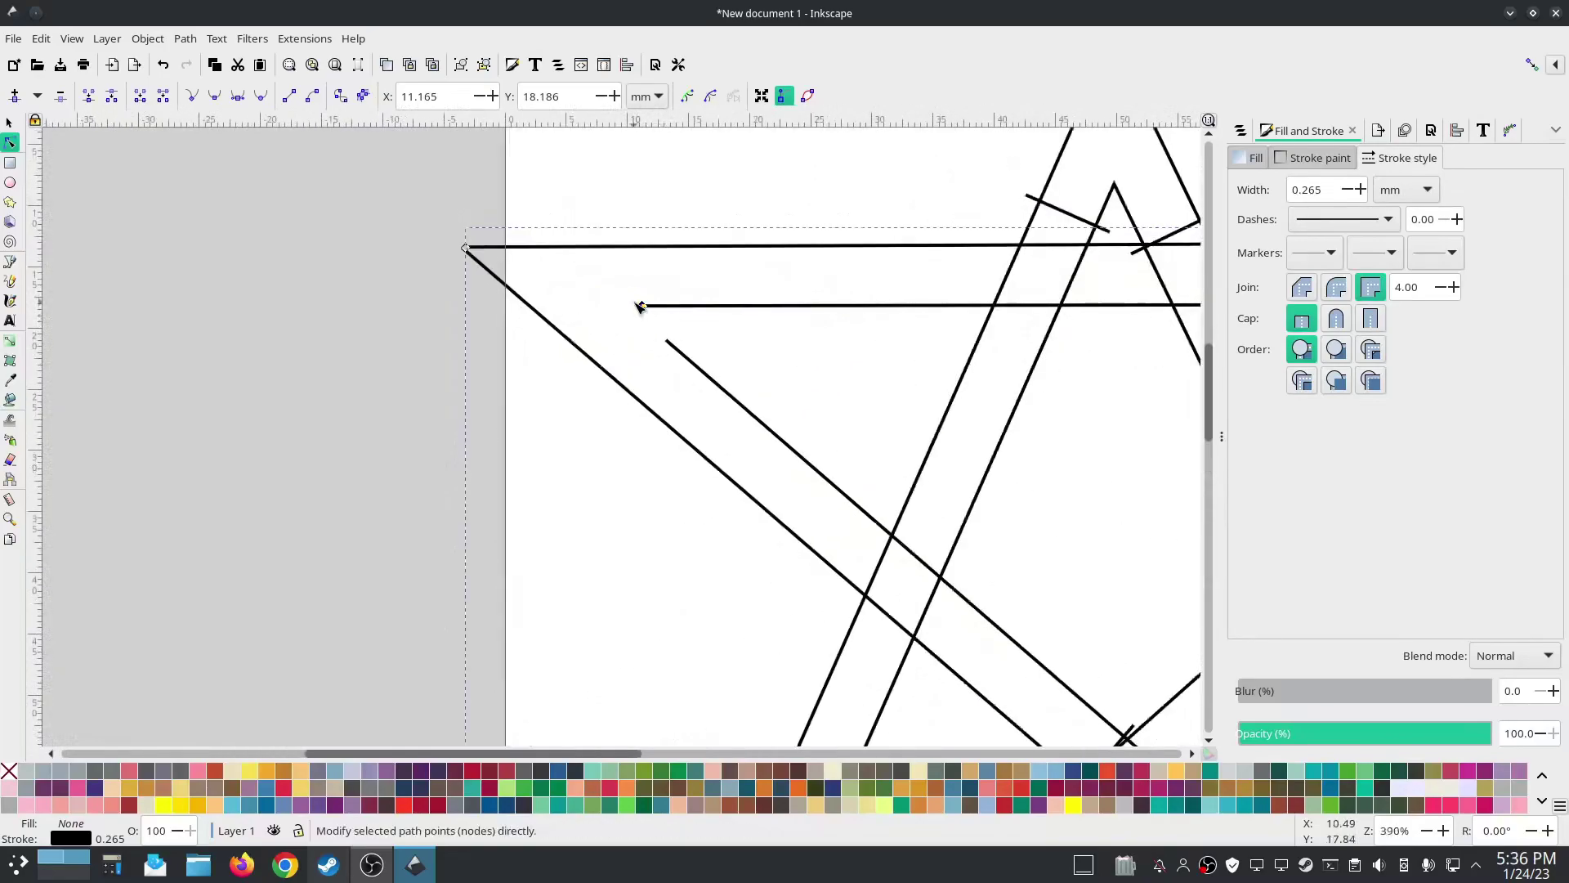
{"action": "mouse_move", "coordinate": [643, 307]}
{"action": "left_mouse_down"}
{"action": "mouse_move", "coordinate": [659, 338]}
{"action": "mouse_move", "coordinate": [636, 312]}
{"action": "left_mouse_up"}
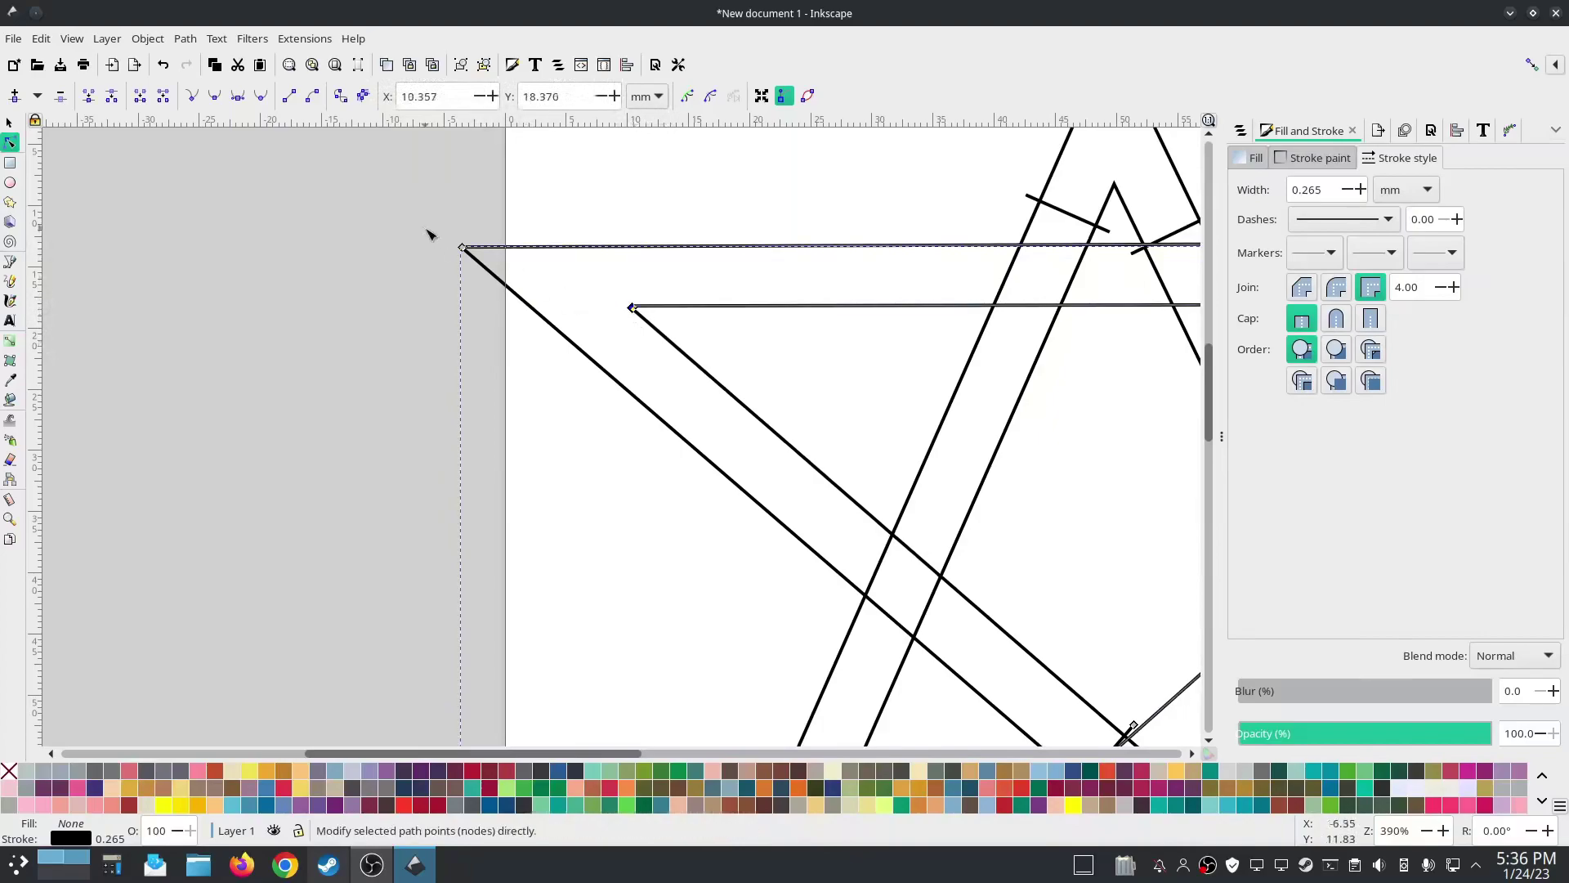
{"action": "key", "text": "ctrl+shift+l"}
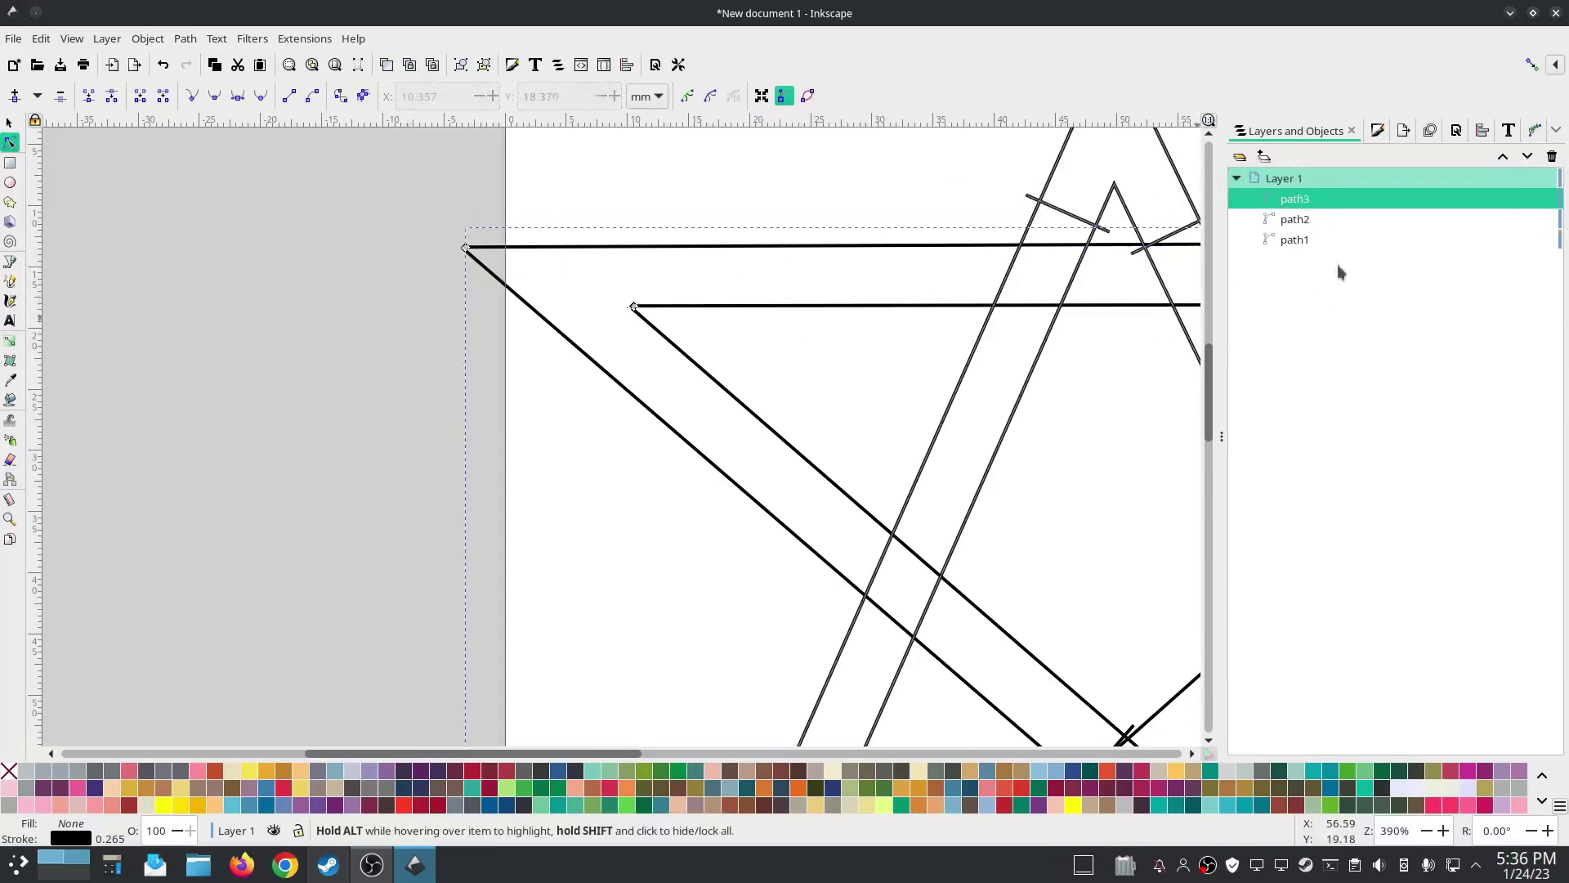
- Select path1 and path2 and join two pairs of overlapping corner end nodes
{"action": "left_click", "coordinate": [1301, 219], "text": "shift"}
{"action": "left_click", "coordinate": [1301, 240], "text": "shift"}
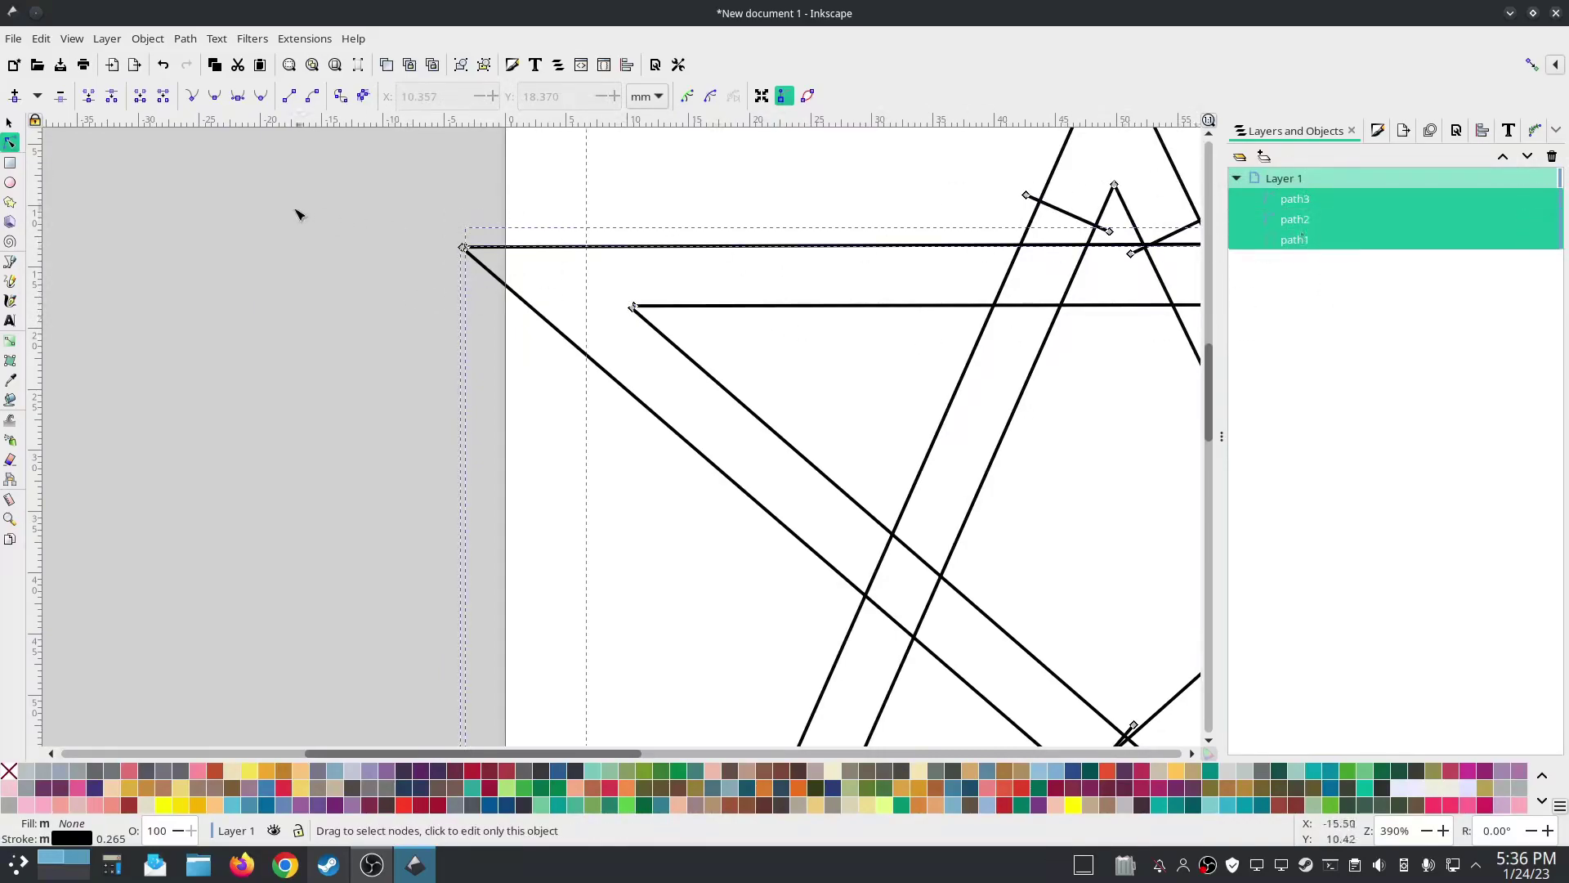
{"action": "left_click_drag", "start_coordinate": [401, 201], "coordinate": [487, 276]}
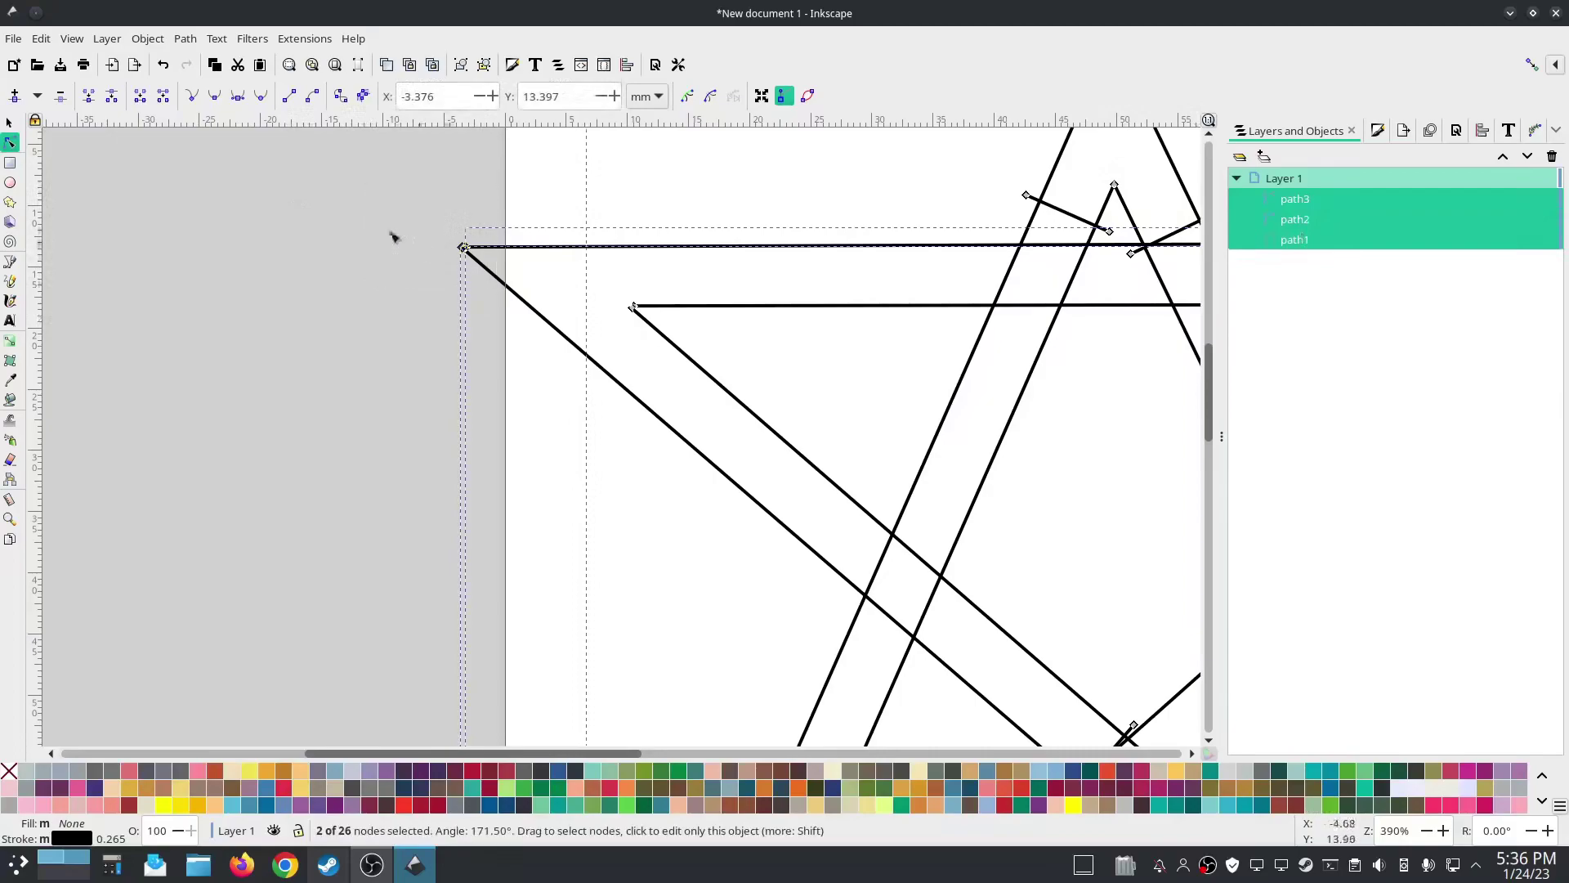
{"action": "left_click", "coordinate": [88, 96]}
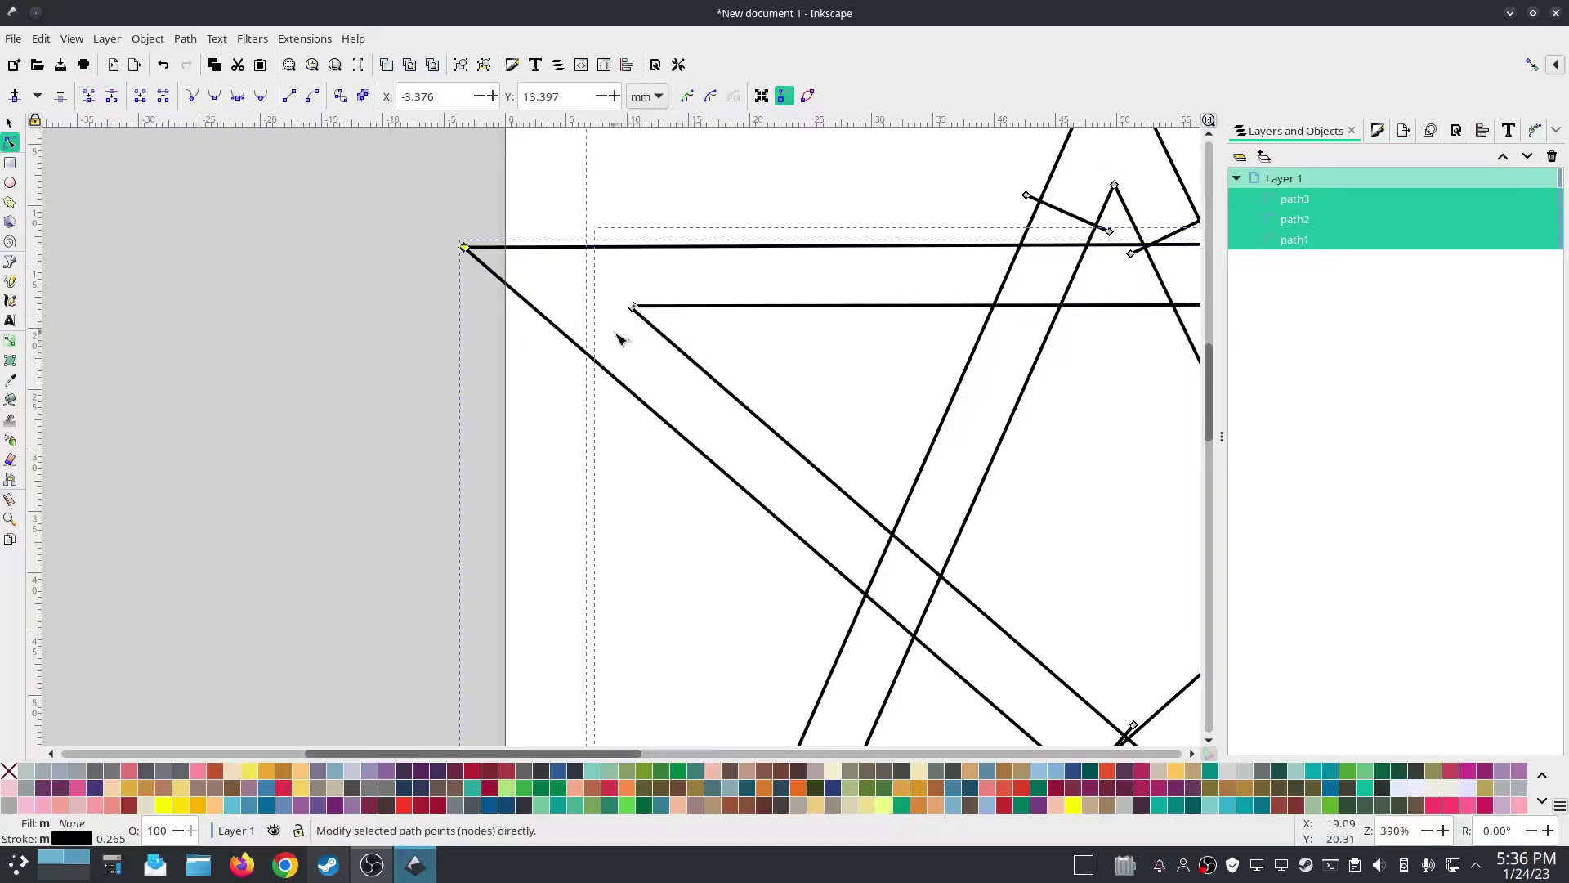
{"action": "left_click_drag", "start_coordinate": [611, 335], "coordinate": [657, 291]}
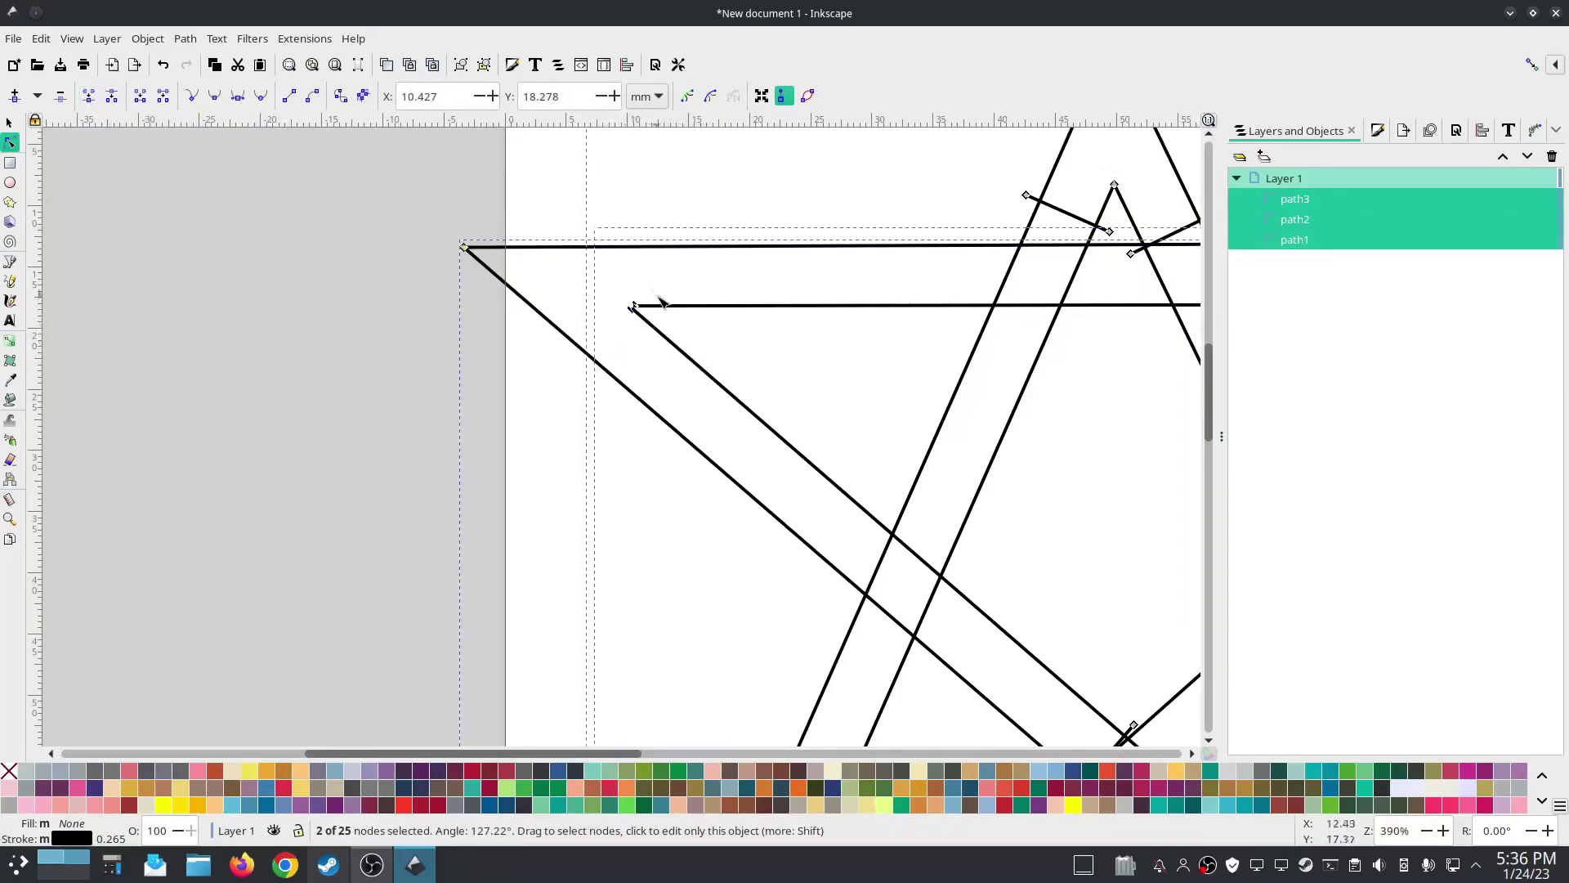
{"action": "left_click", "coordinate": [88, 96]}
- Drag the lower rail ends together at the outer star corner and join them
{"action": "scroll", "coordinate": [335, 389], "scroll_direction": "down", "scroll_amount": 2}
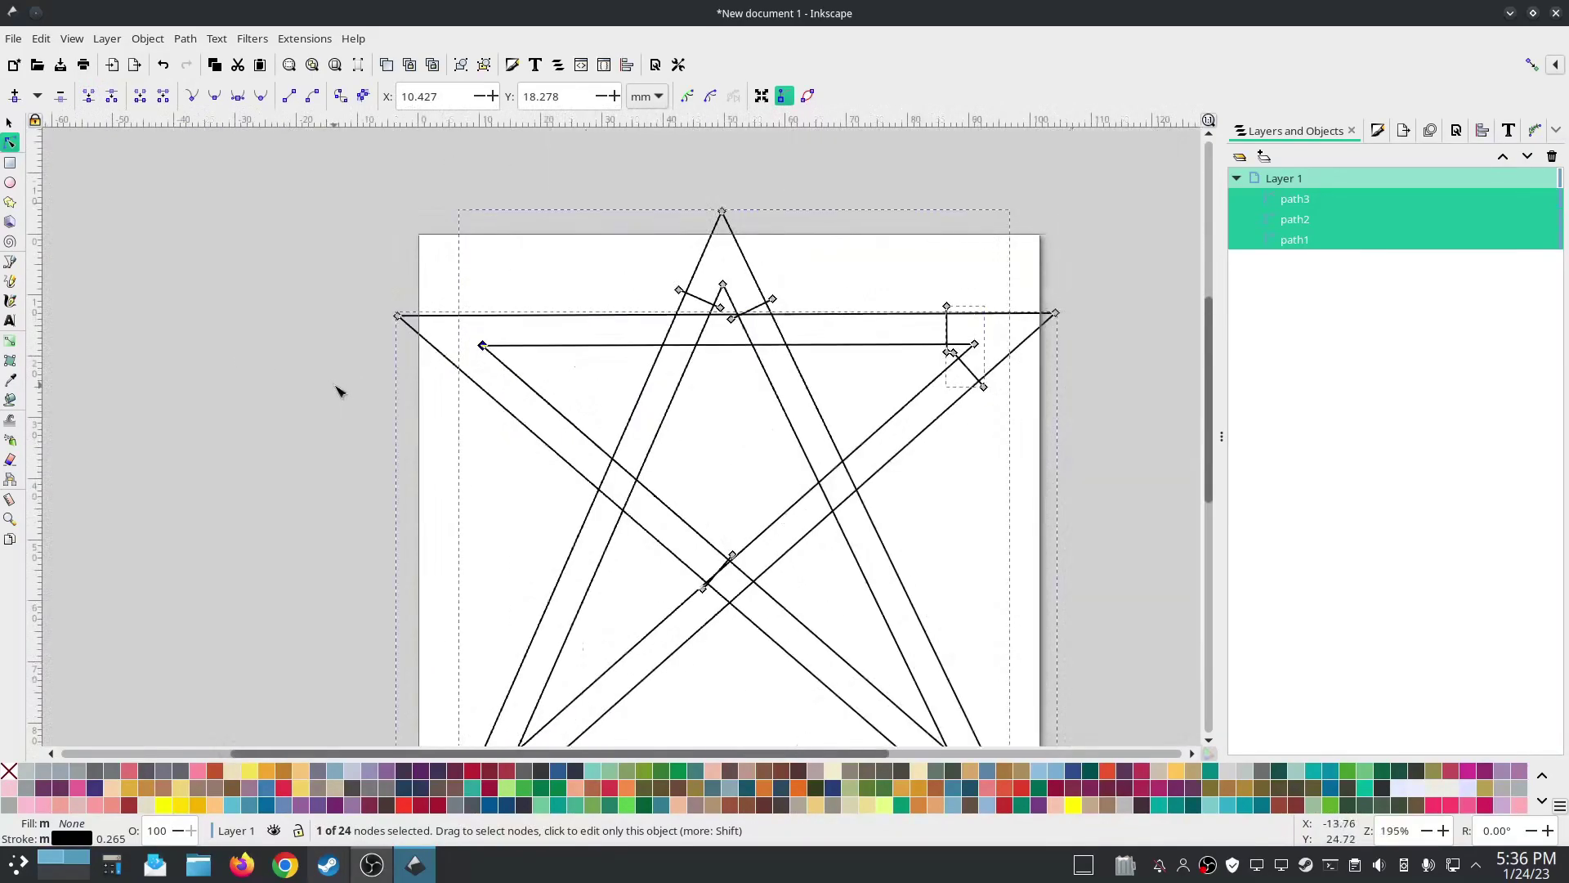
{"action": "scroll", "coordinate": [338, 391], "scroll_direction": "down", "scroll_amount": 2}
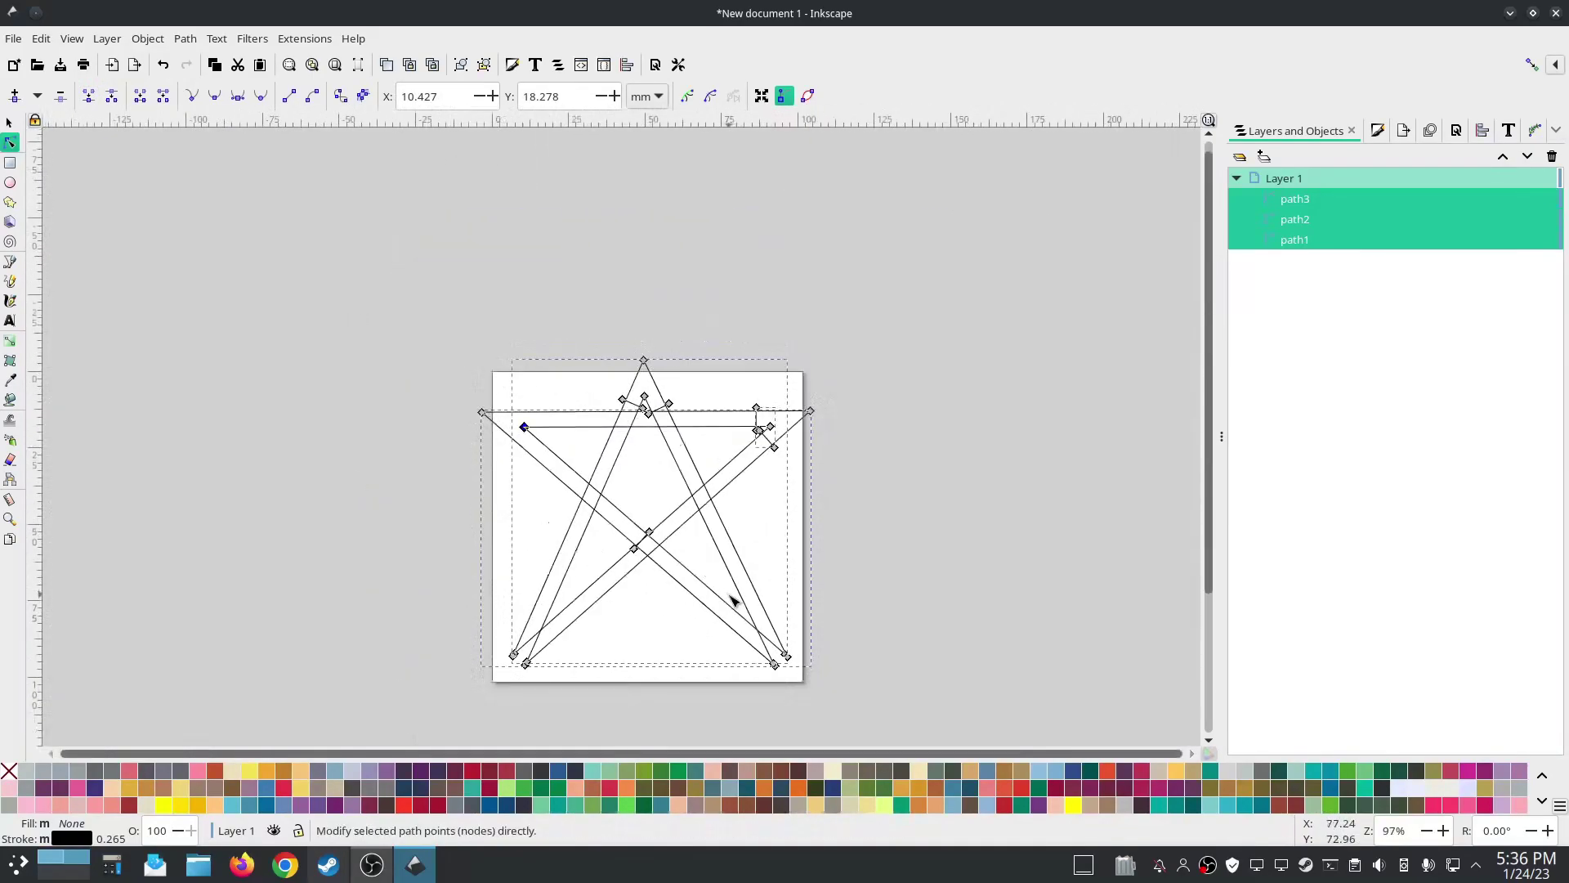
{"action": "scroll", "coordinate": [806, 669], "scroll_direction": "up", "scroll_amount": 3}
{"action": "scroll", "coordinate": [797, 645], "scroll_direction": "down", "scroll_amount": 6}
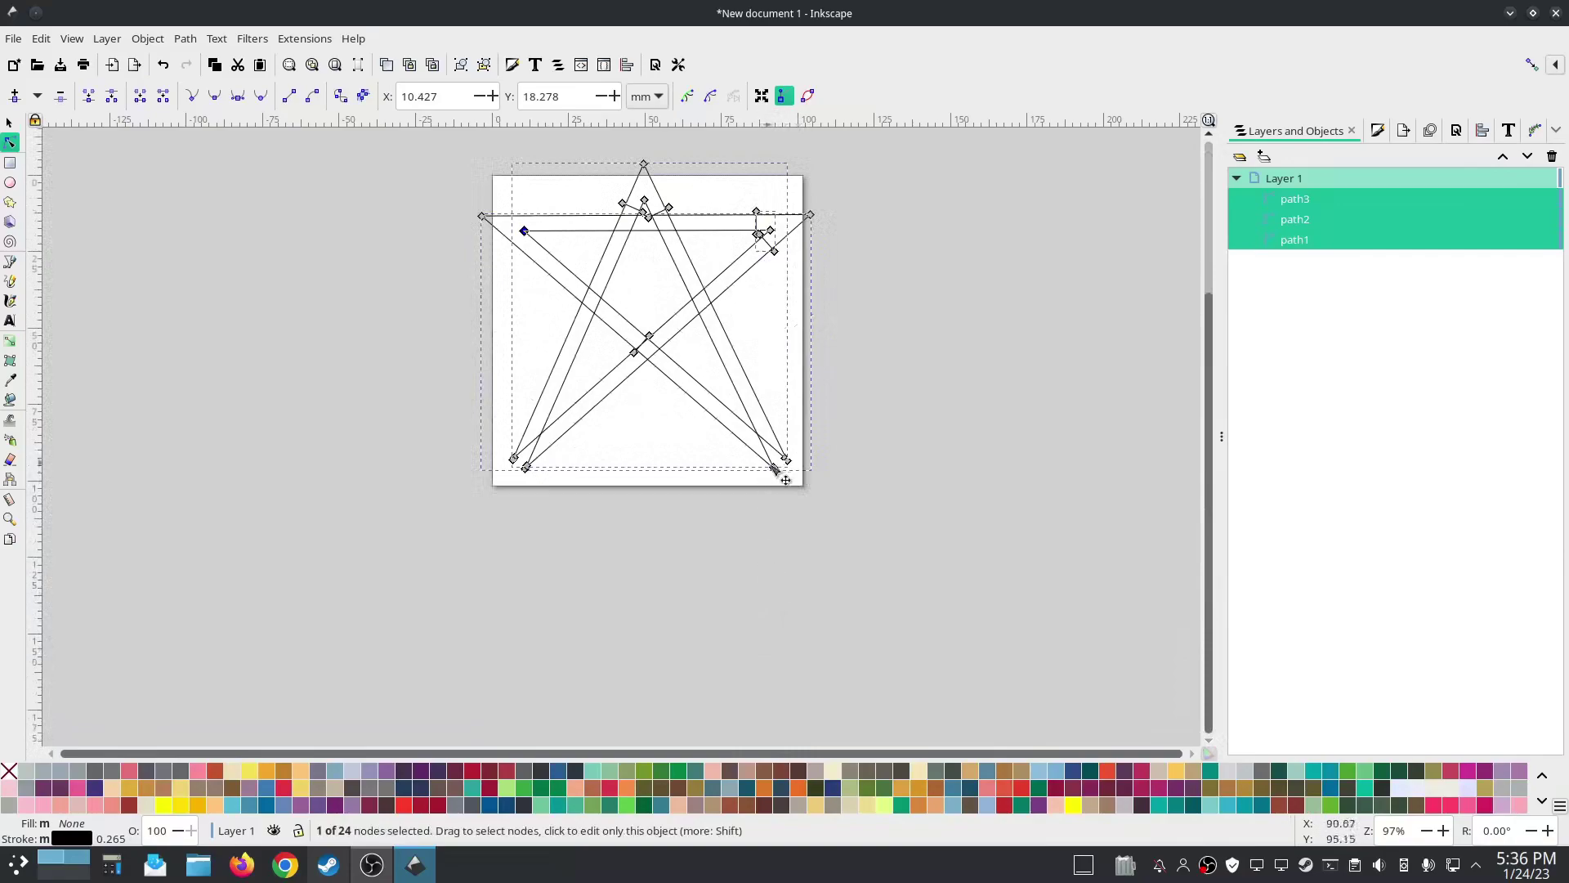
{"action": "scroll", "coordinate": [786, 479], "scroll_direction": "up", "scroll_amount": 7}
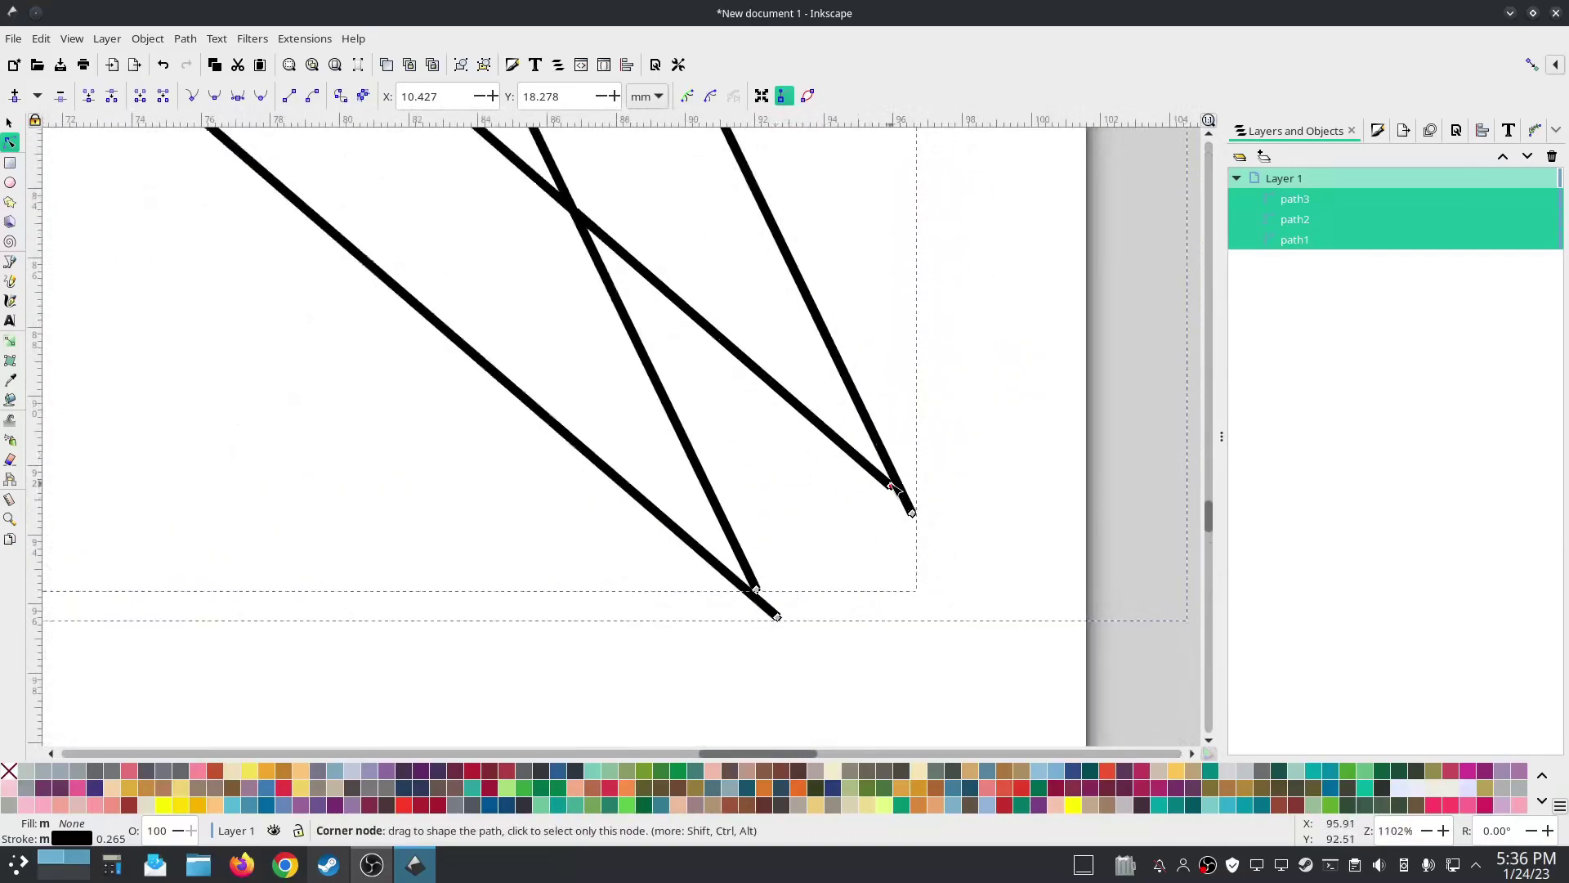
{"action": "left_click_drag", "start_coordinate": [891, 487], "coordinate": [621, 274]}
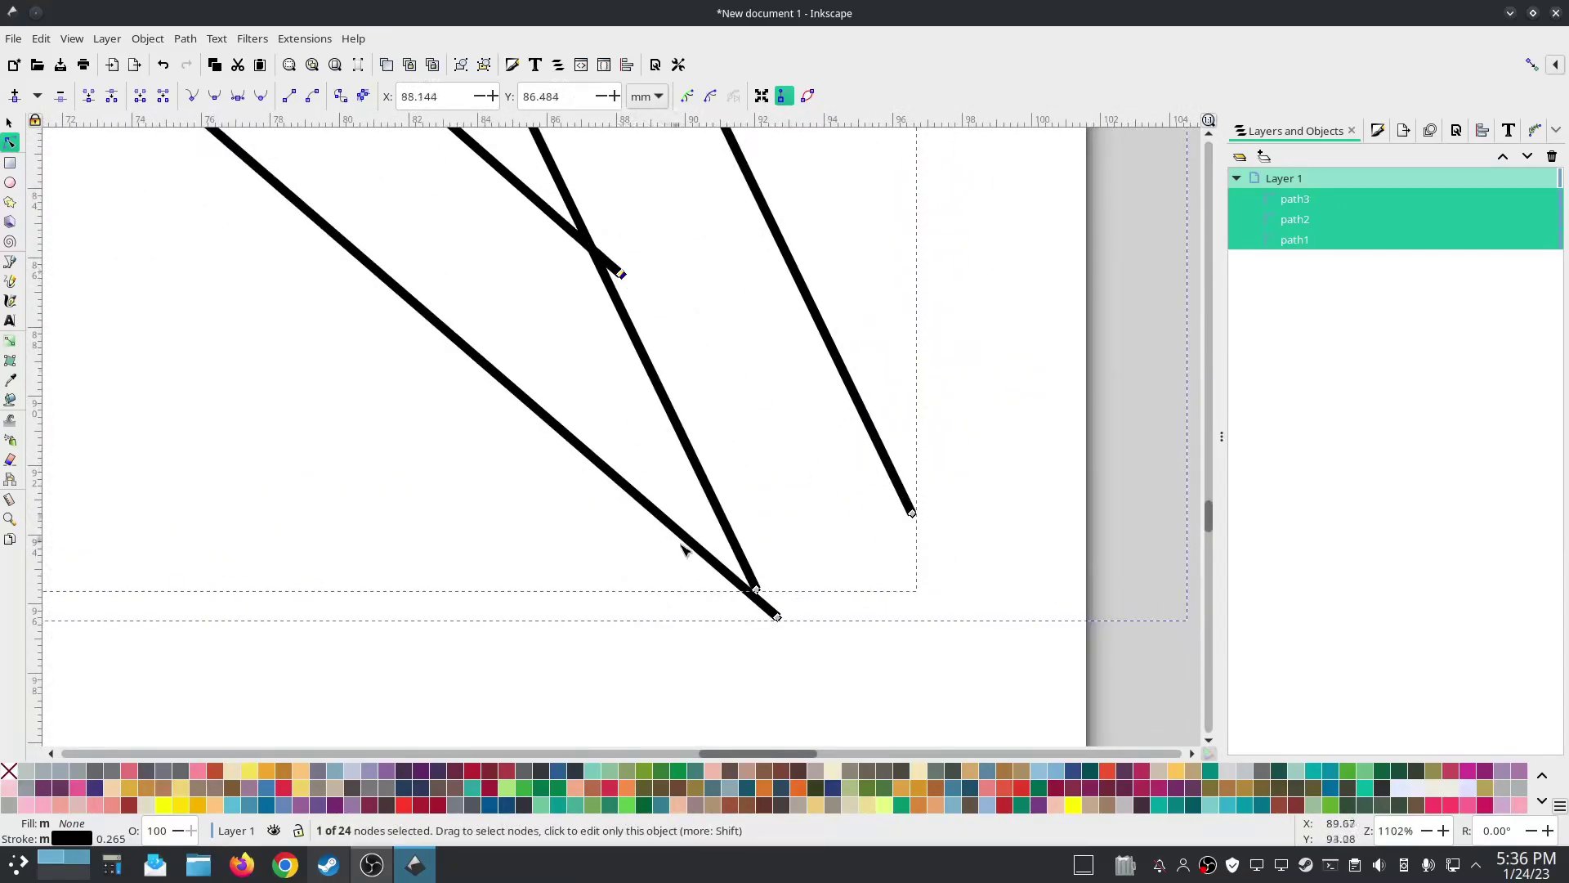
{"action": "left_click_drag", "start_coordinate": [755, 588], "coordinate": [622, 276]}
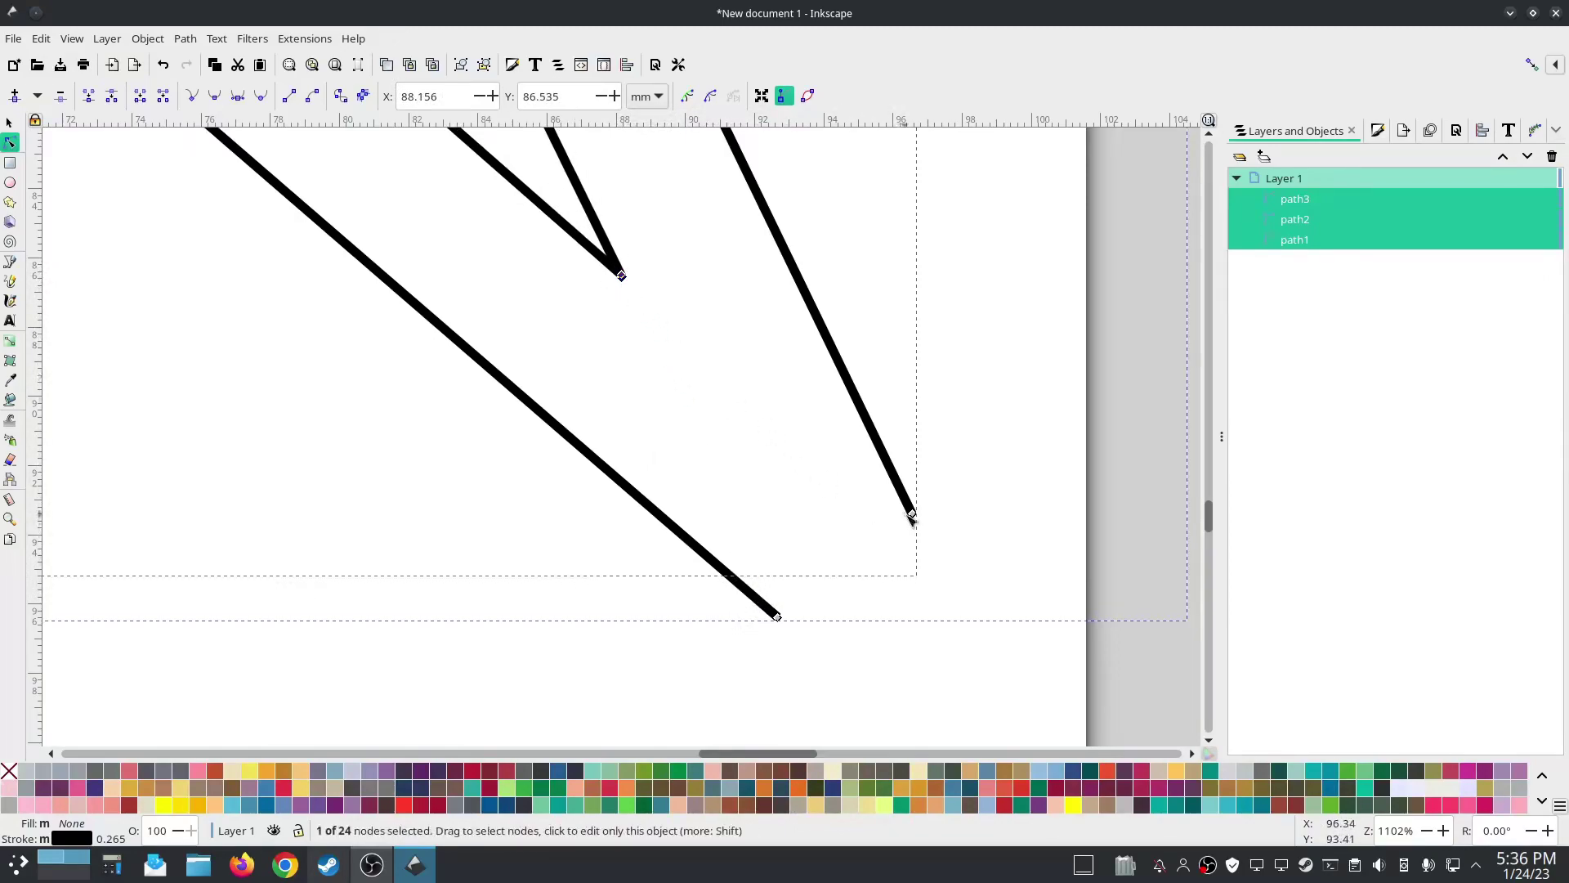
{"action": "left_click_drag", "start_coordinate": [912, 513], "coordinate": [963, 616]}
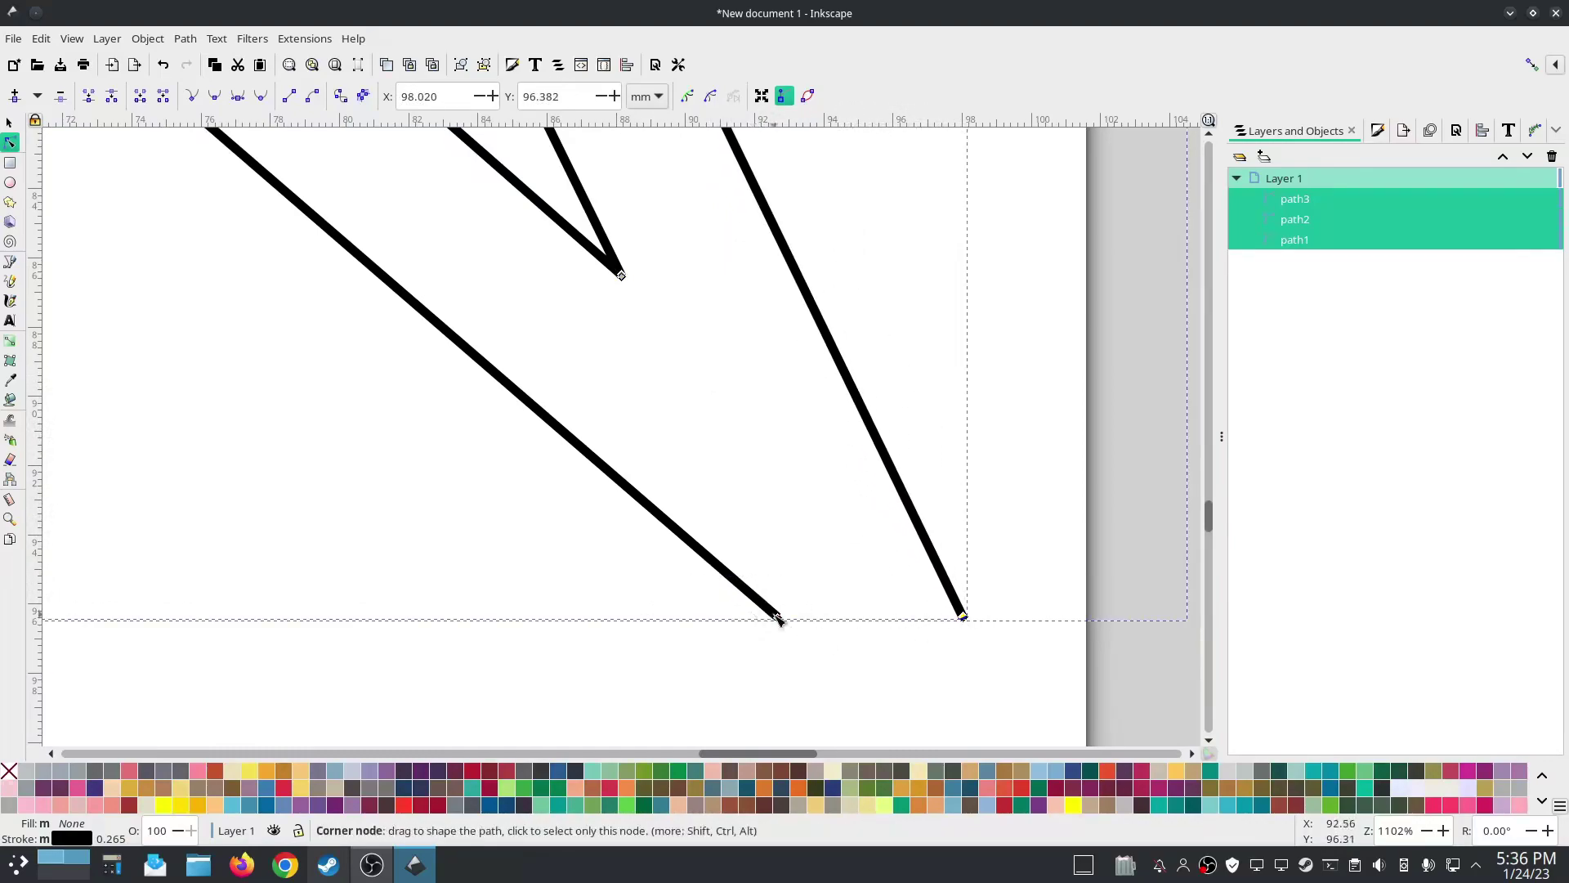
{"action": "left_click_drag", "start_coordinate": [777, 617], "coordinate": [928, 675]}
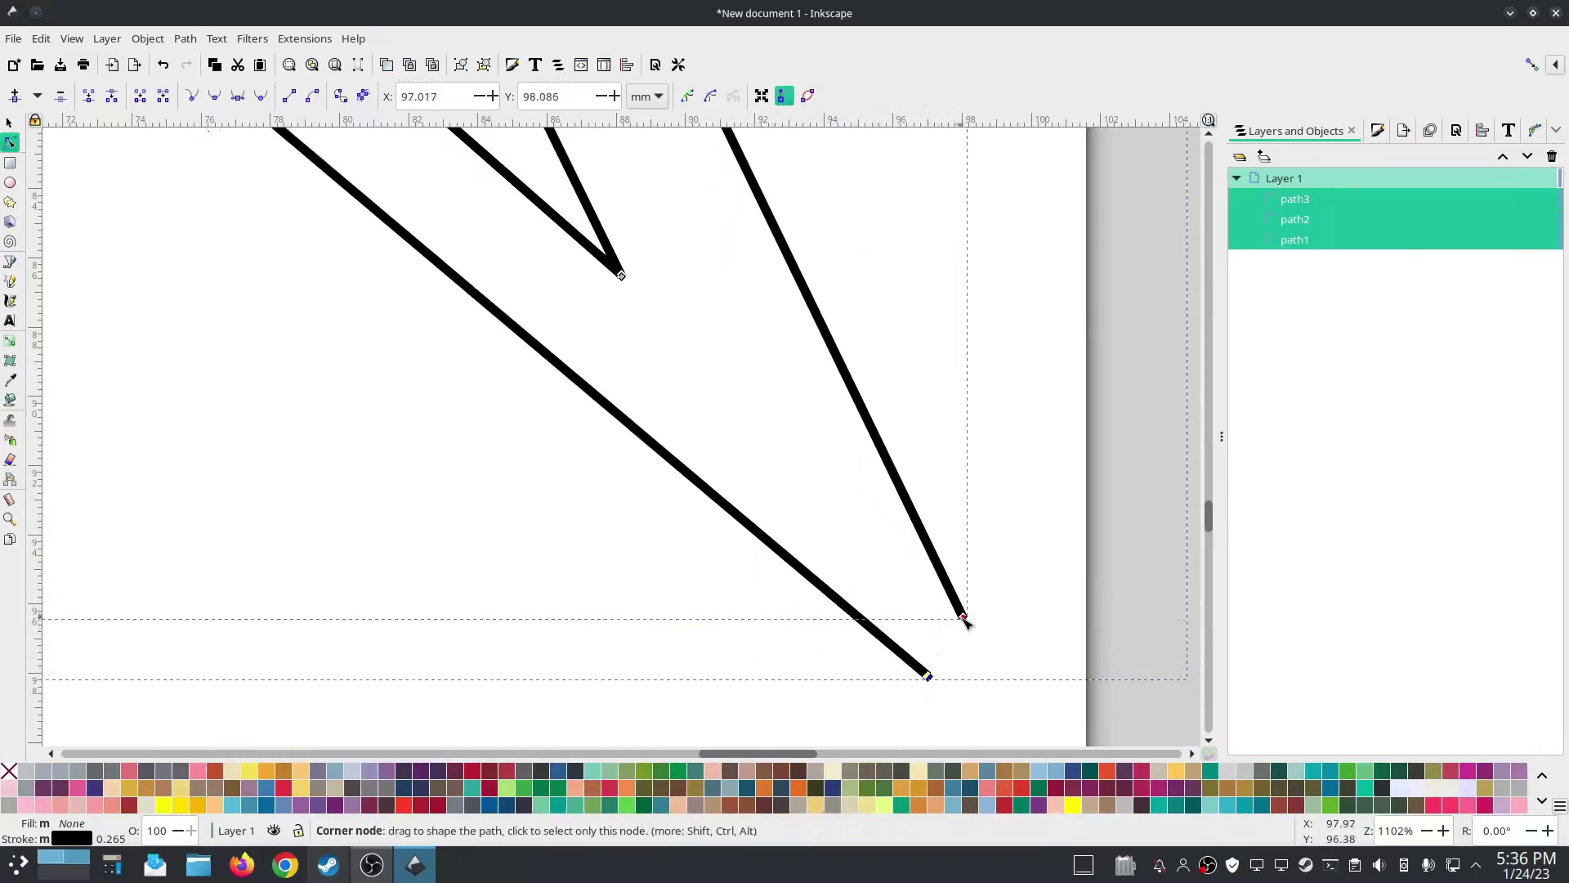
{"action": "left_click_drag", "start_coordinate": [962, 616], "coordinate": [909, 659]}
{"action": "left_click", "coordinate": [88, 96]}
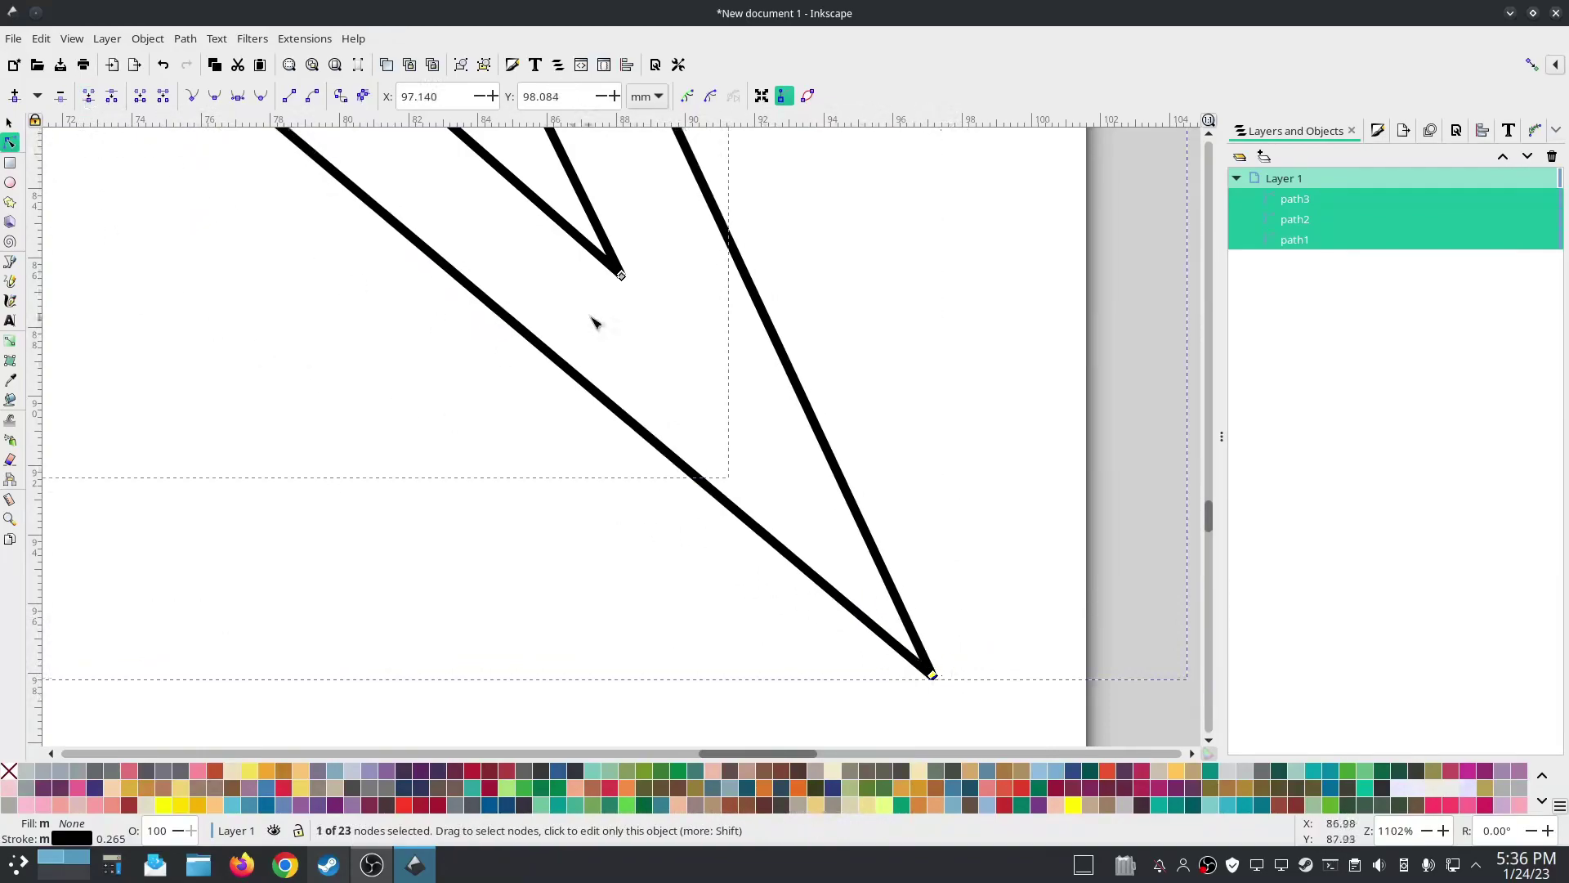
- Bring the steep and diagonal rail ends to the inner junction and join the outer corner ends
{"action": "left_click_drag", "start_coordinate": [654, 303], "coordinate": [613, 273]}
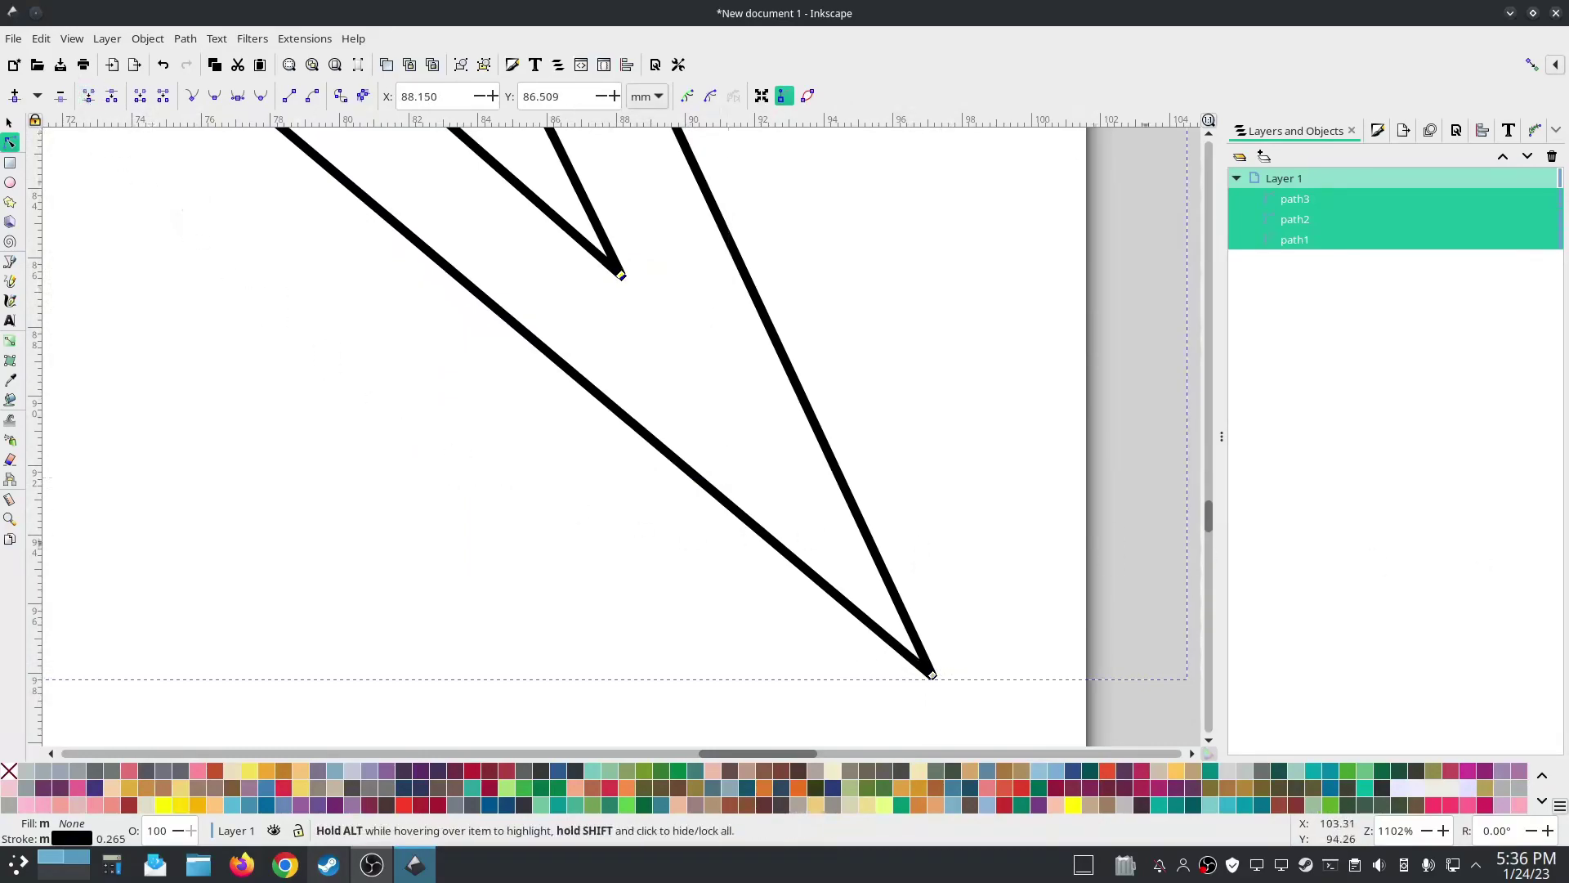
{"action": "scroll", "coordinate": [502, 536], "scroll_direction": "down", "scroll_amount": 3}
{"action": "scroll", "coordinate": [502, 535], "scroll_direction": "down", "scroll_amount": 3}
{"action": "left_click", "coordinate": [476, 557]}
{"action": "scroll", "coordinate": [424, 537], "scroll_direction": "down", "scroll_amount": 3, "text": "ctrl"}
{"action": "scroll", "coordinate": [424, 536], "scroll_direction": "left", "scroll_amount": 10}
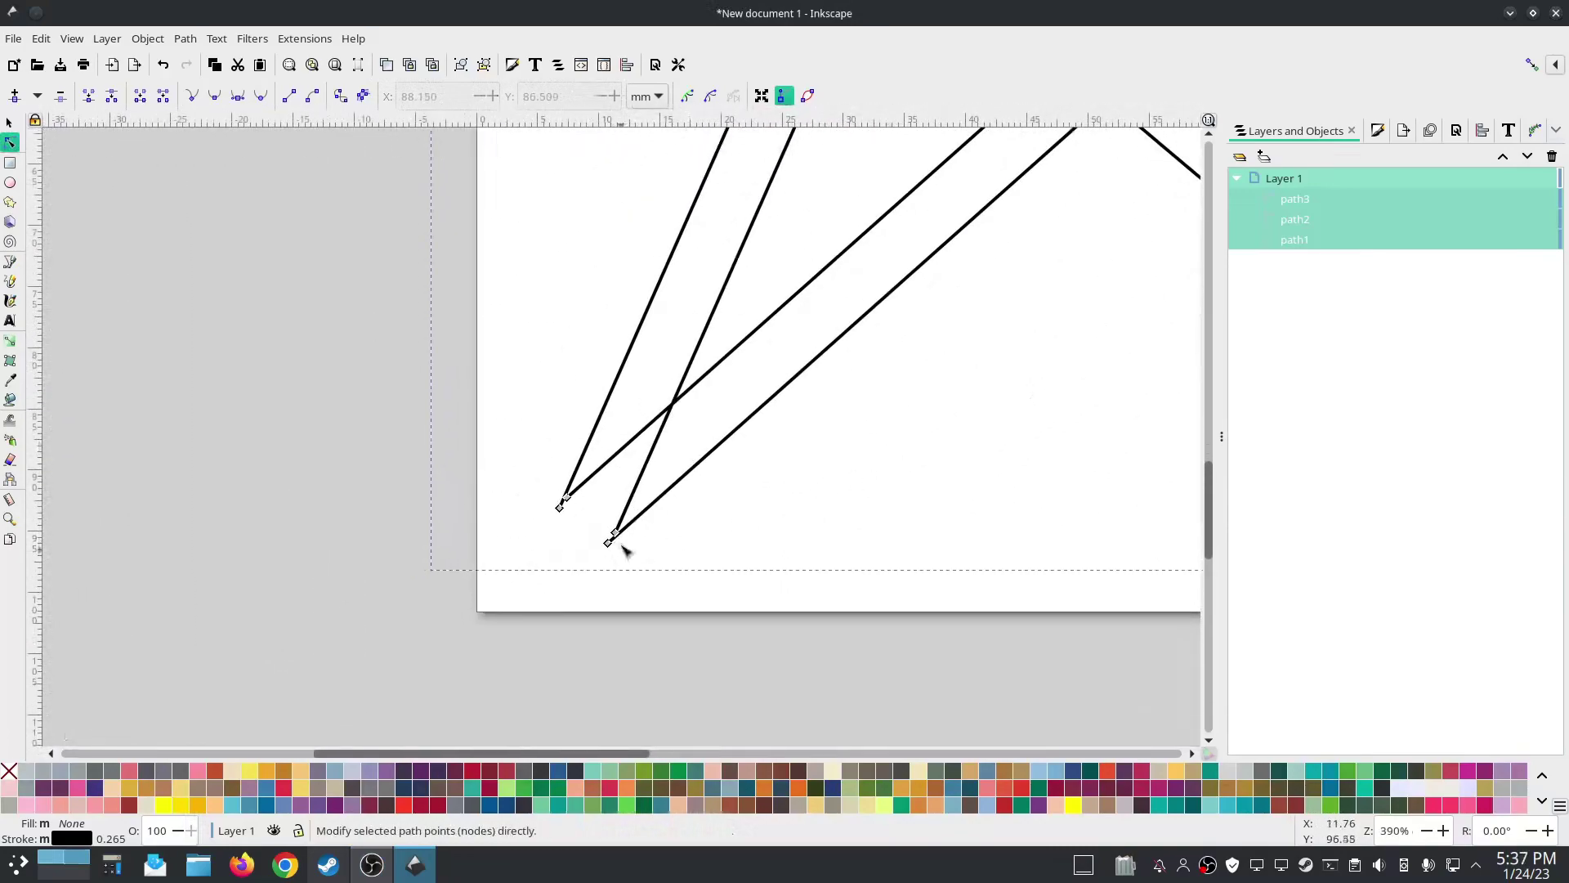
{"action": "left_click_drag", "start_coordinate": [615, 536], "coordinate": [683, 402]}
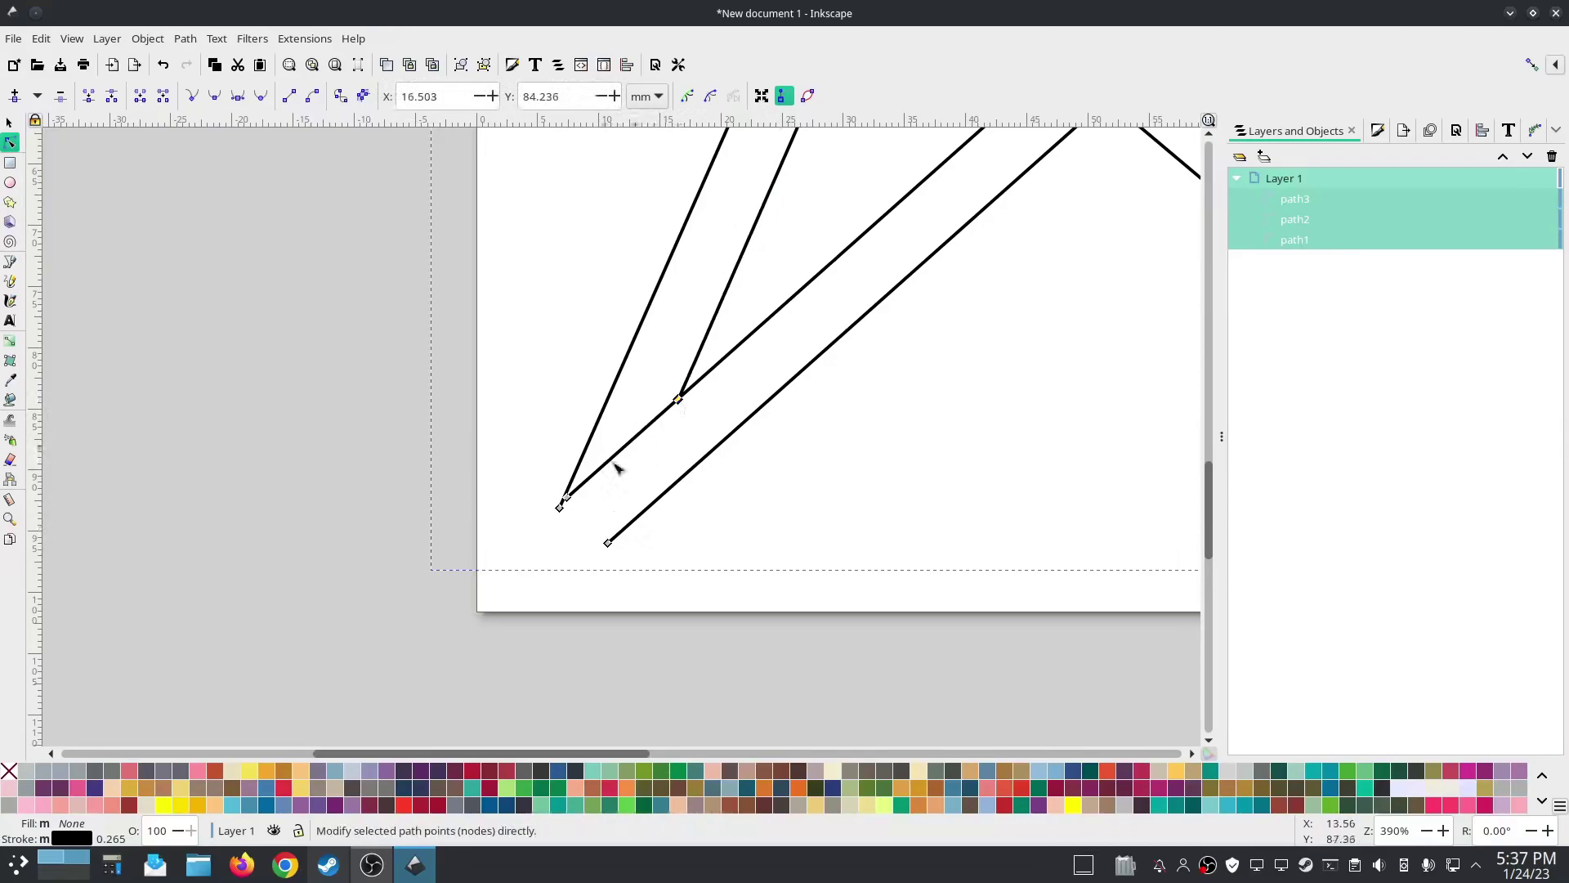
{"action": "left_click_drag", "start_coordinate": [568, 500], "coordinate": [696, 406]}
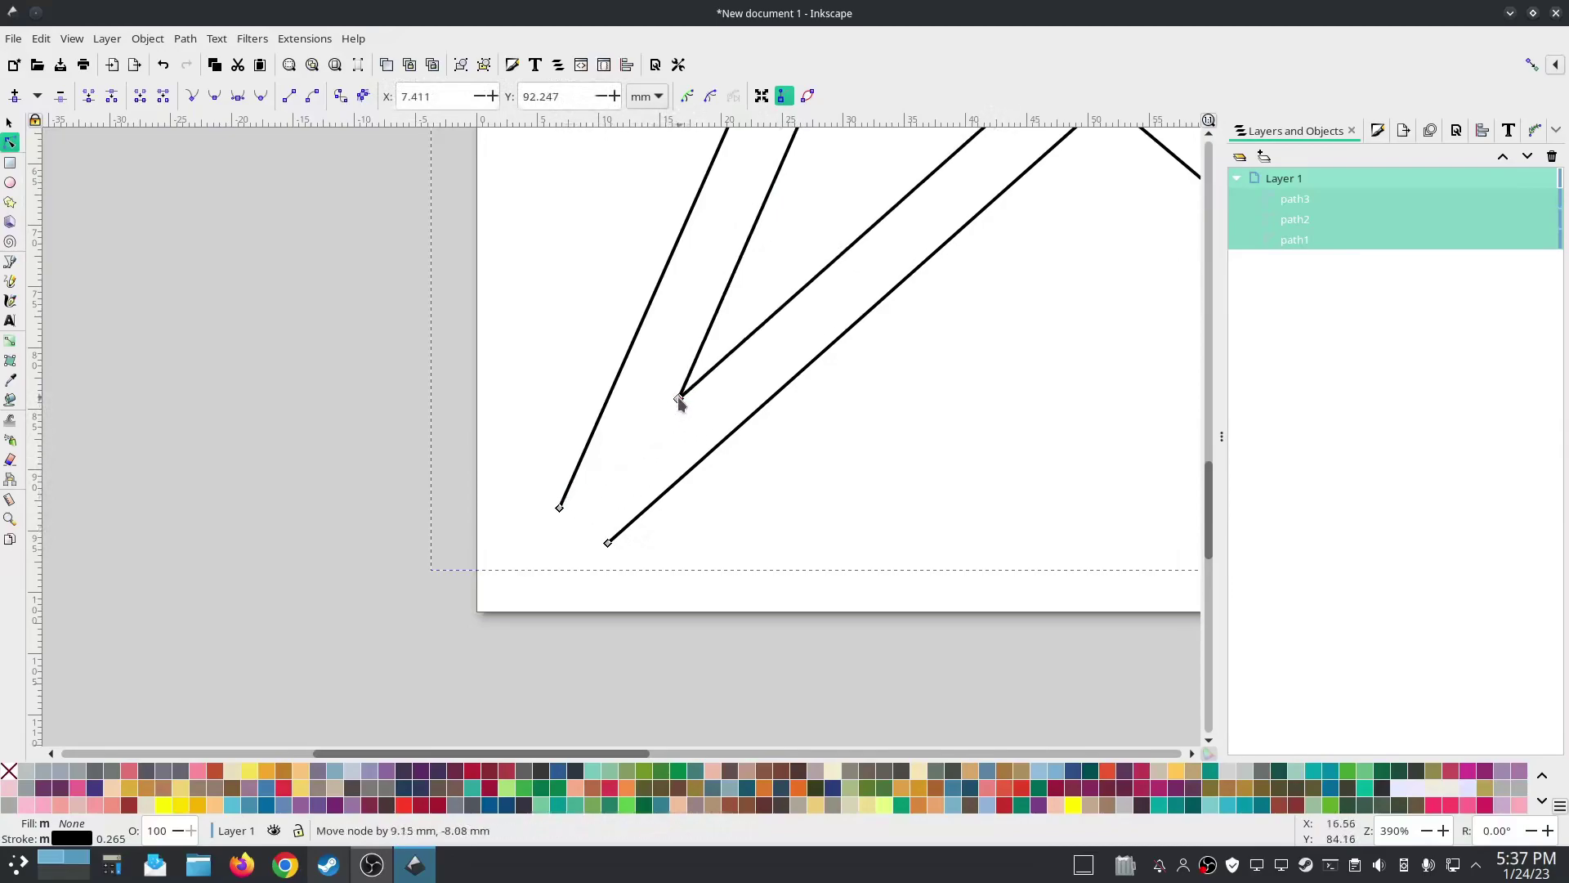
{"action": "left_click_drag", "start_coordinate": [608, 543], "coordinate": [525, 590]}
{"action": "left_click_drag", "start_coordinate": [559, 508], "coordinate": [508, 578]}
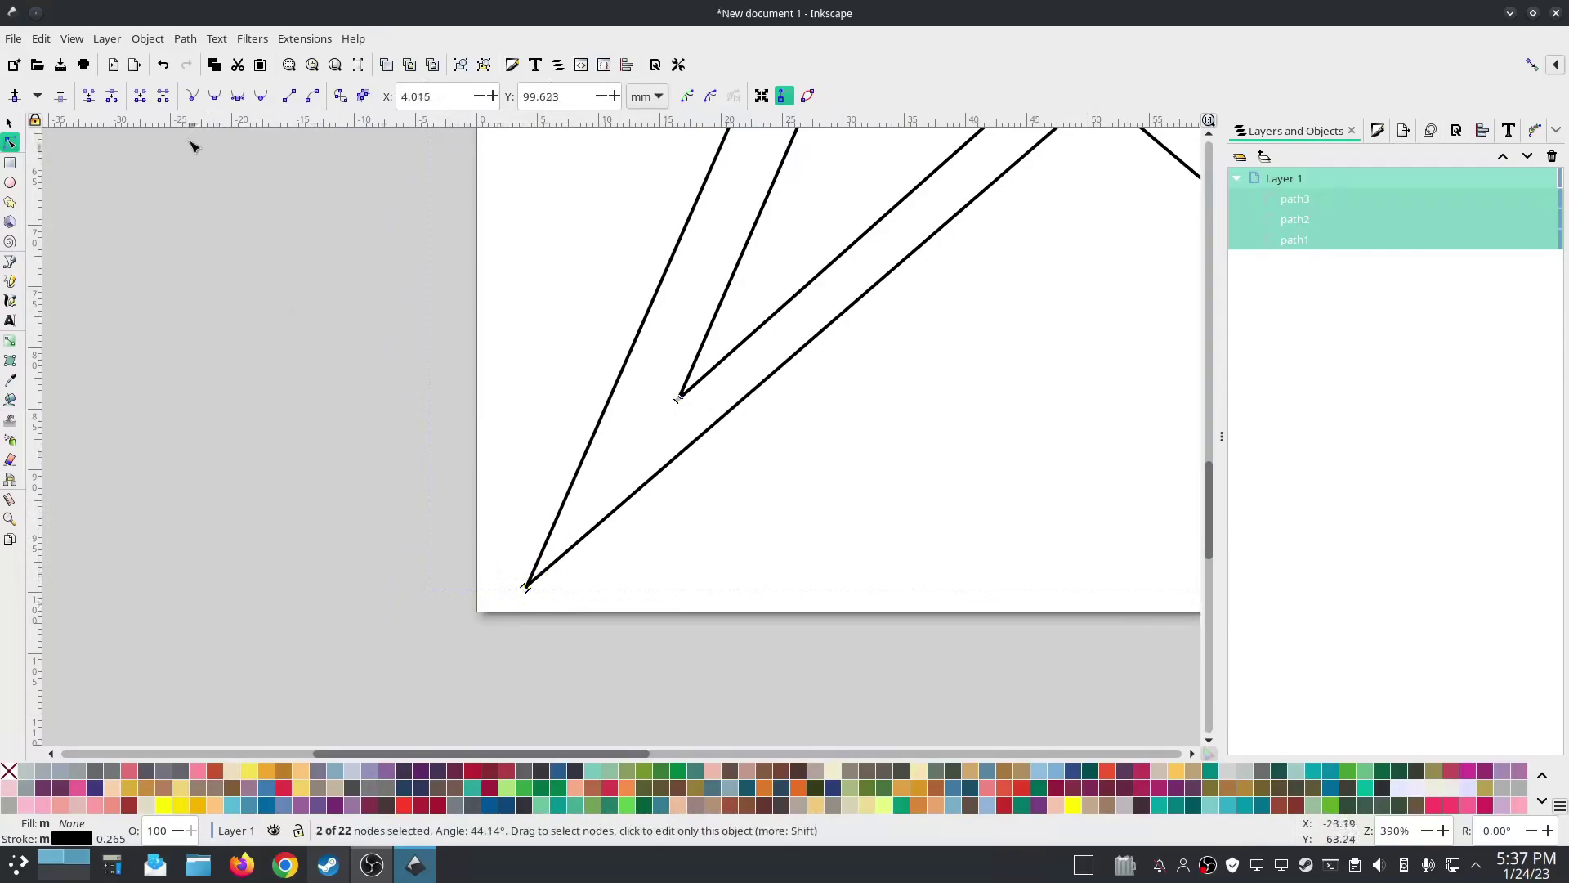
{"action": "left_click", "coordinate": [89, 97]}
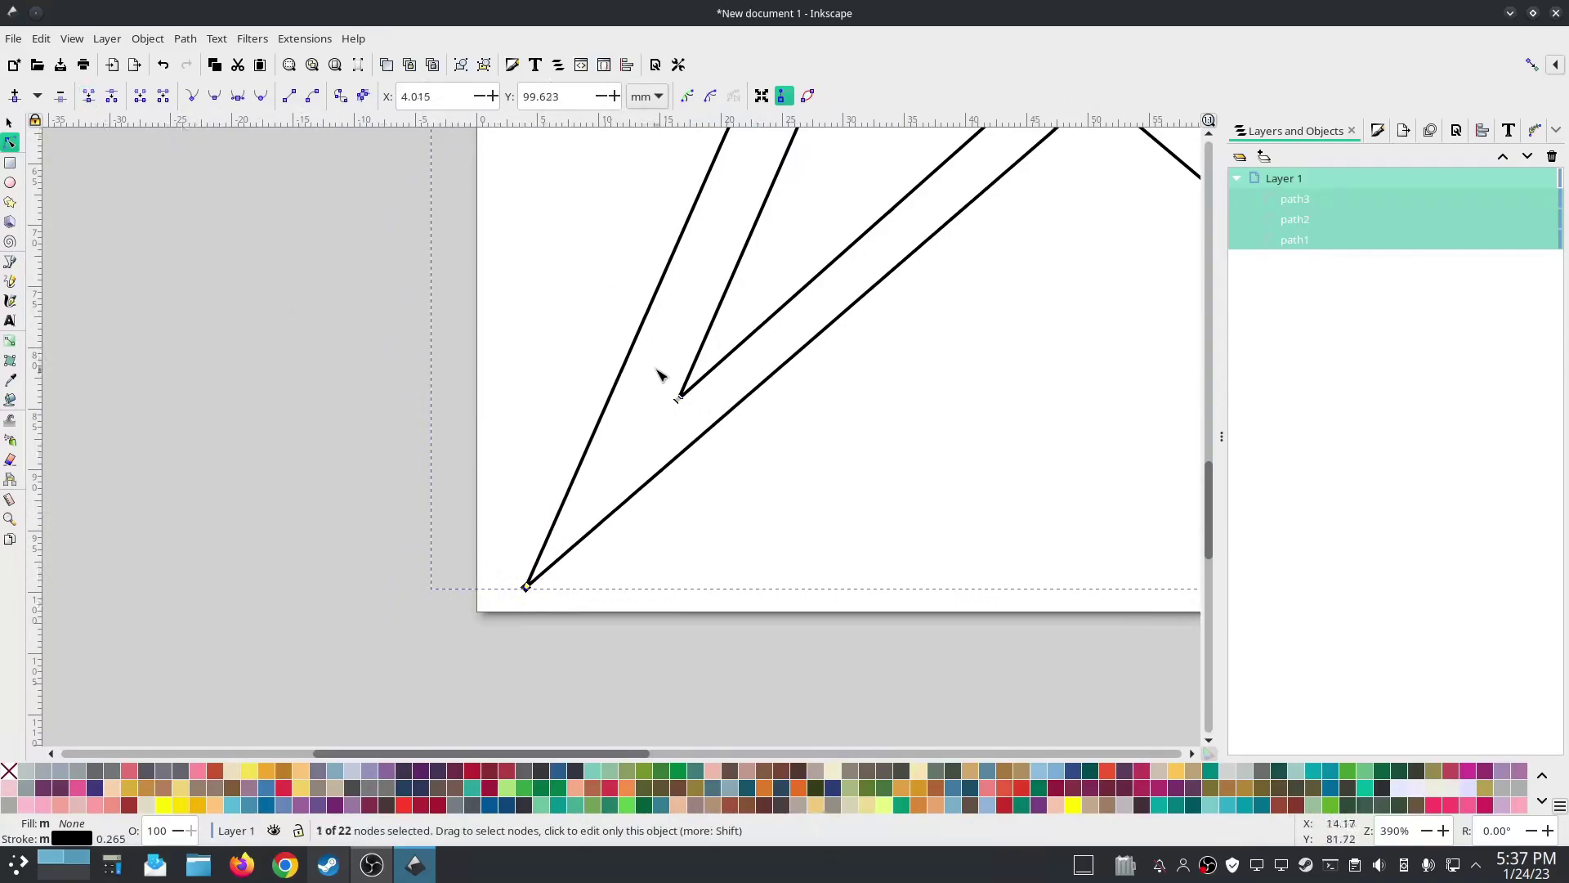
- Select the inner vertex nodes, inspect the star, and undo the last change
{"action": "left_click_drag", "start_coordinate": [662, 374], "coordinate": [695, 429]}
{"action": "left_click", "coordinate": [678, 398]}
{"action": "scroll", "coordinate": [853, 442], "scroll_direction": "down", "scroll_amount": 3}
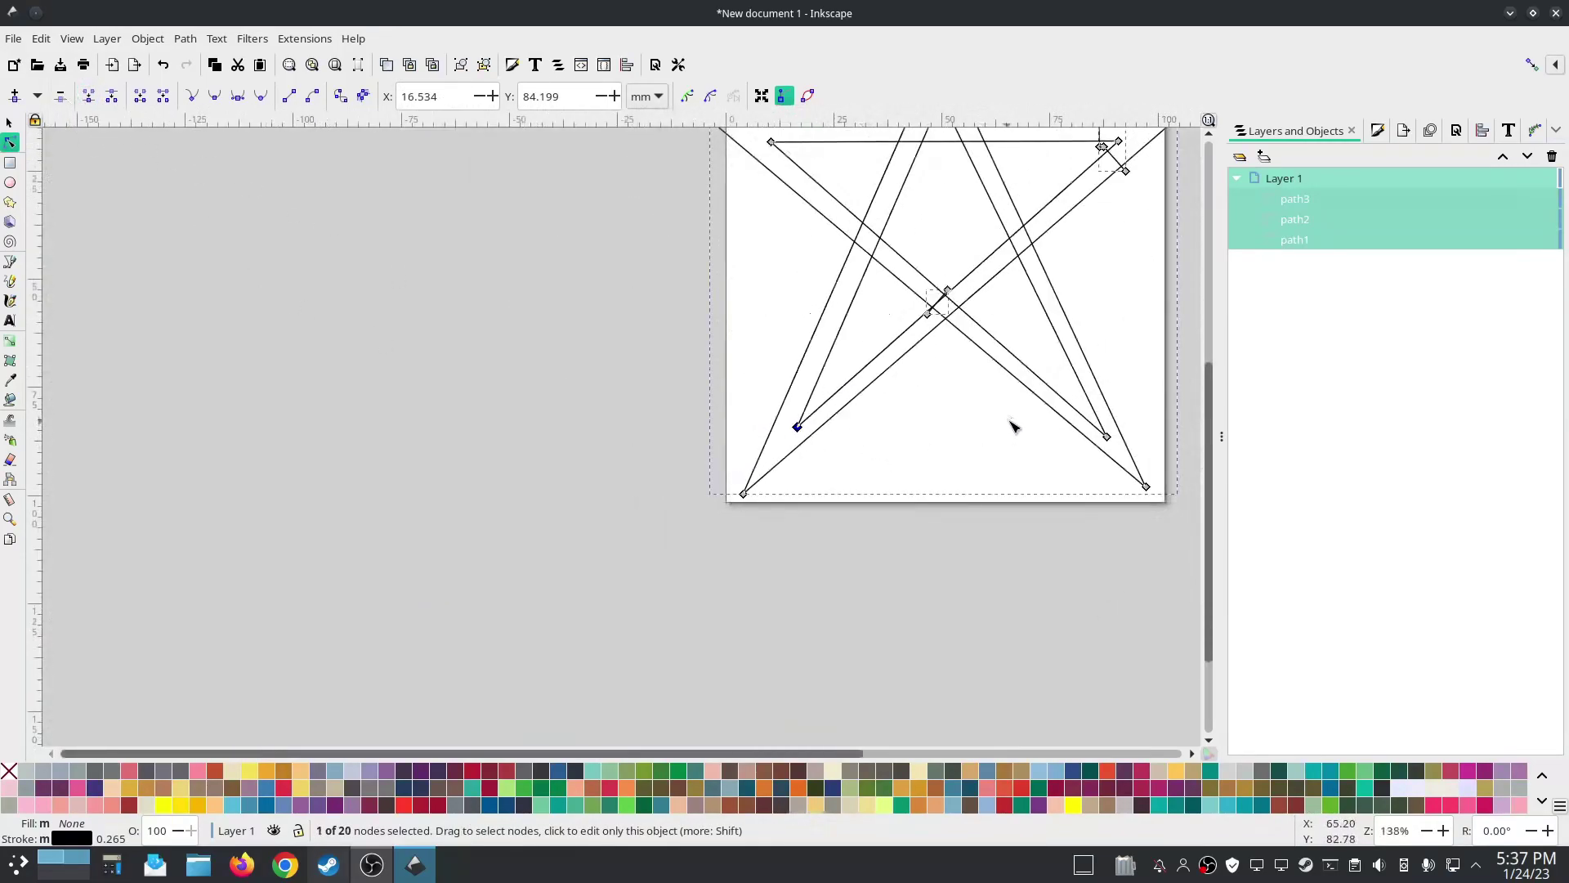
{"action": "scroll", "coordinate": [974, 501], "scroll_direction": "up", "scroll_amount": 5}
{"action": "scroll", "coordinate": [1062, 474], "scroll_direction": "right", "scroll_amount": 3}
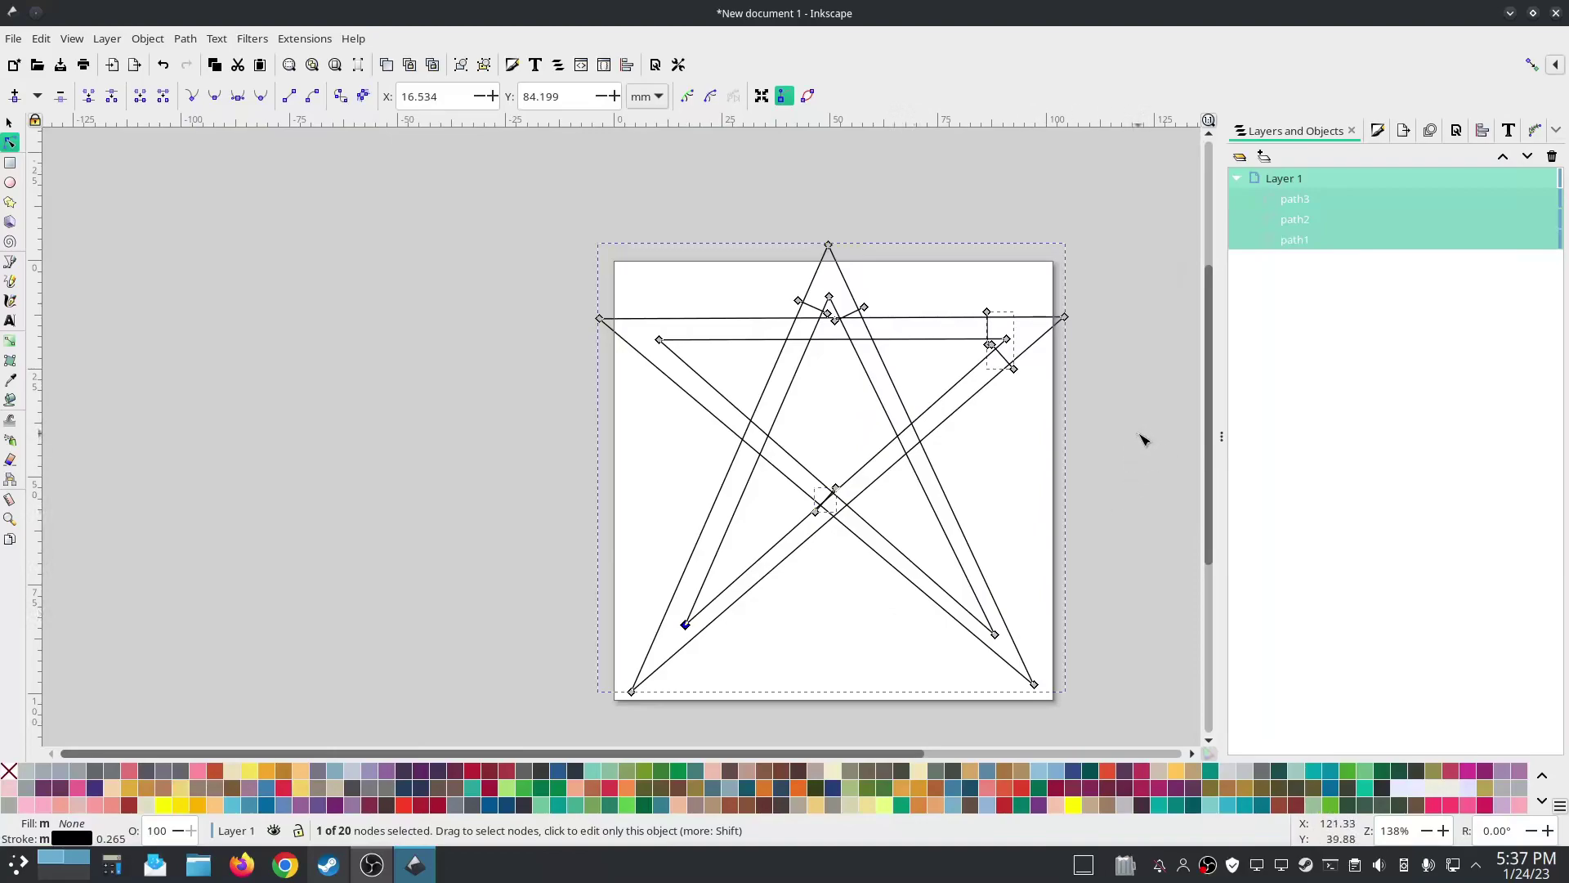
{"action": "key", "text": "ctrl+z"}
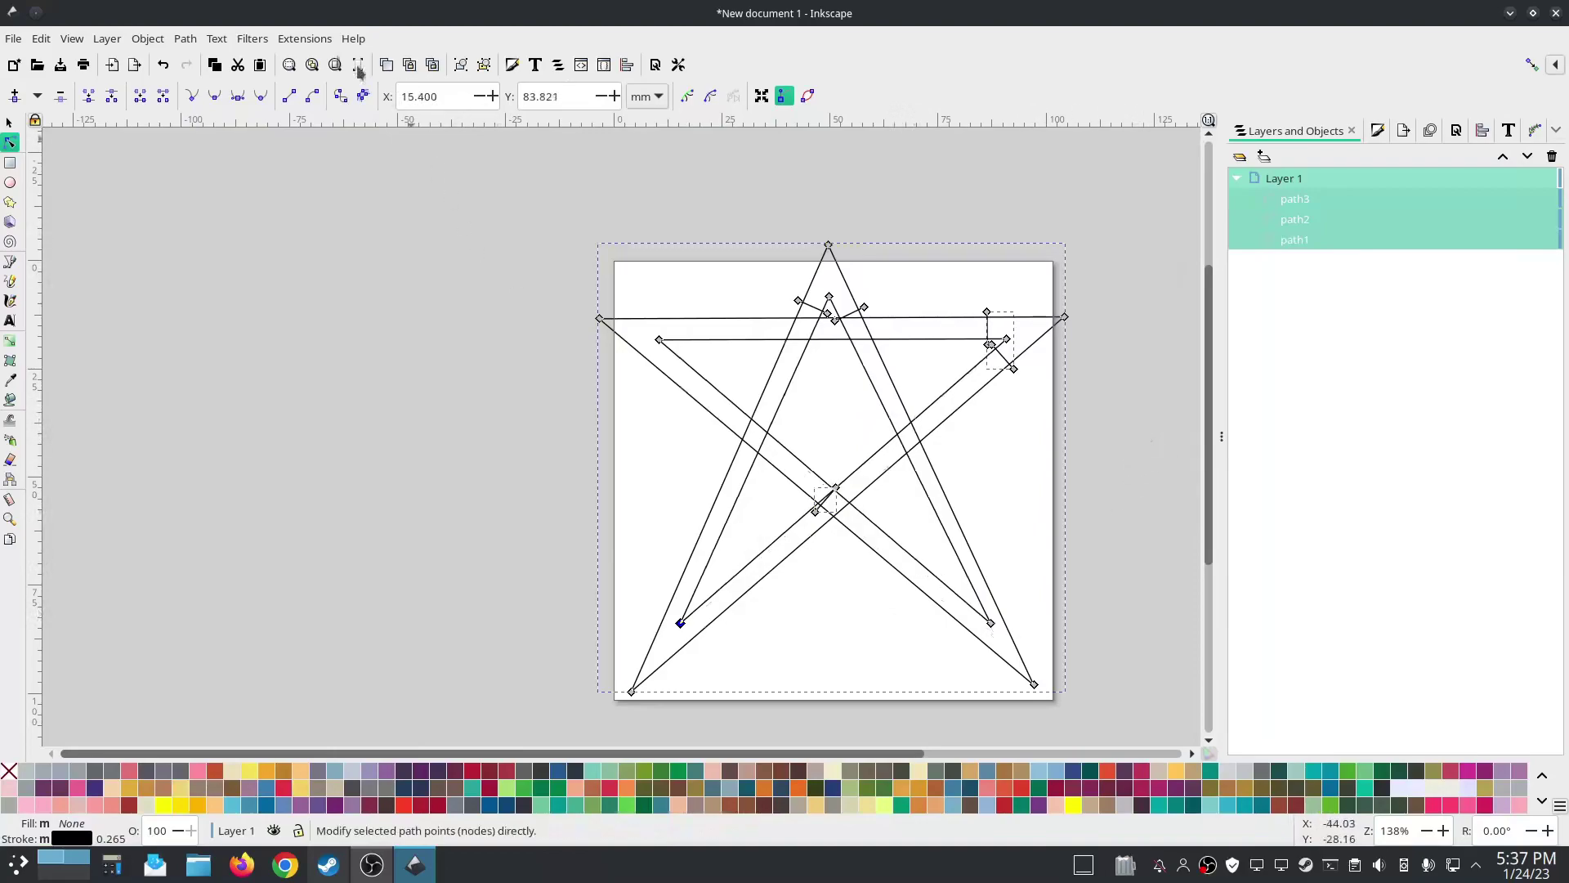
{"action": "left_click", "coordinate": [302, 39]}
{"action": "mouse_move", "coordinate": [393, 266]}
{"action": "mouse_move", "coordinate": [621, 552]}
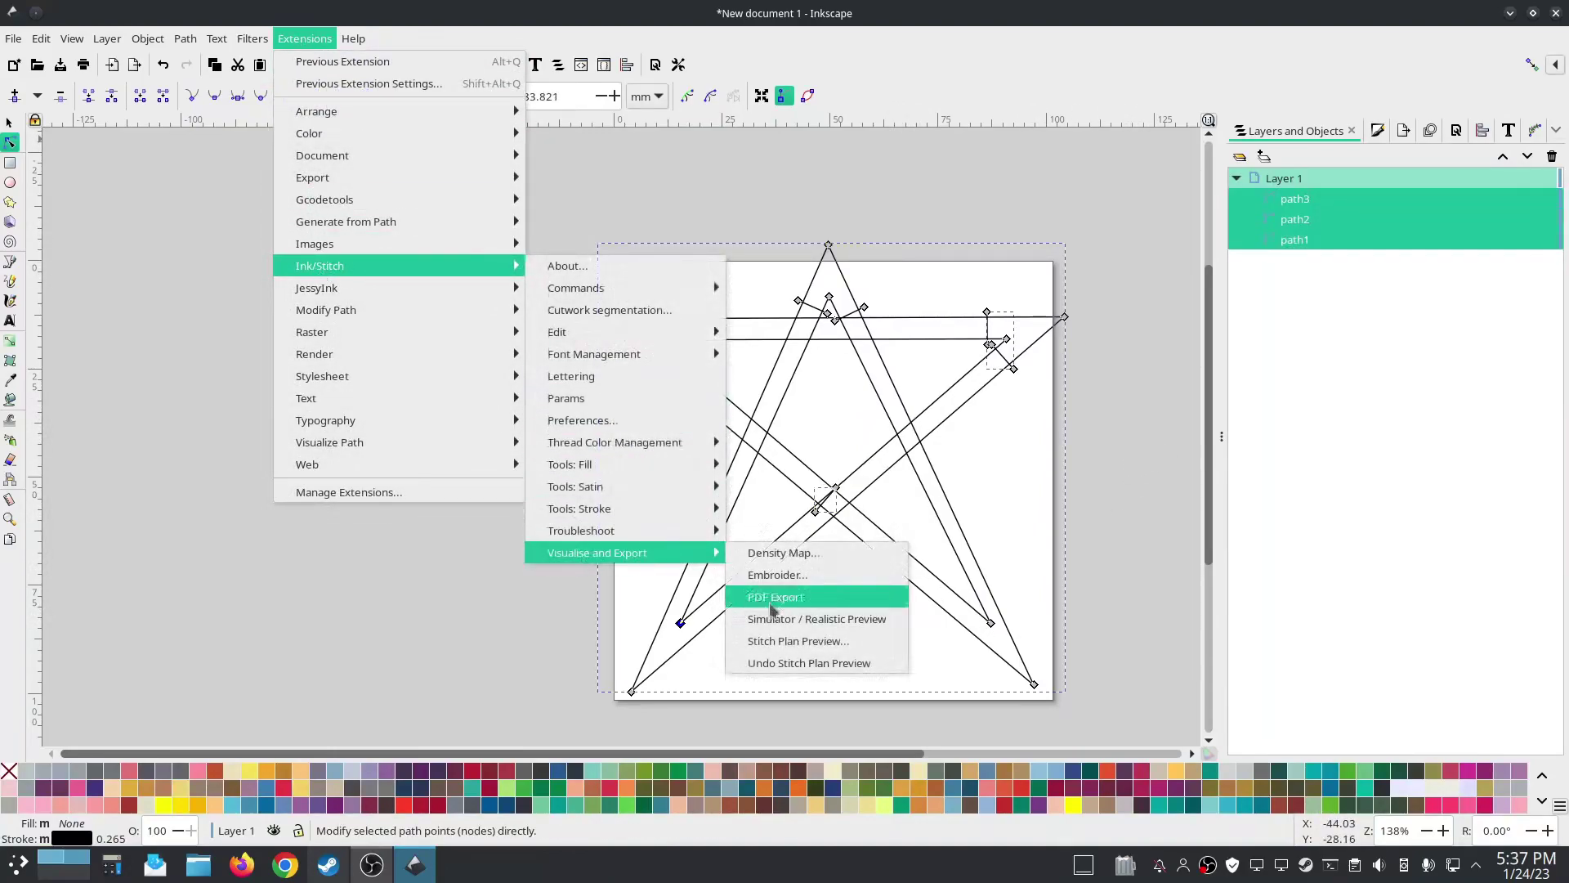
{"action": "left_click", "coordinate": [827, 626]}
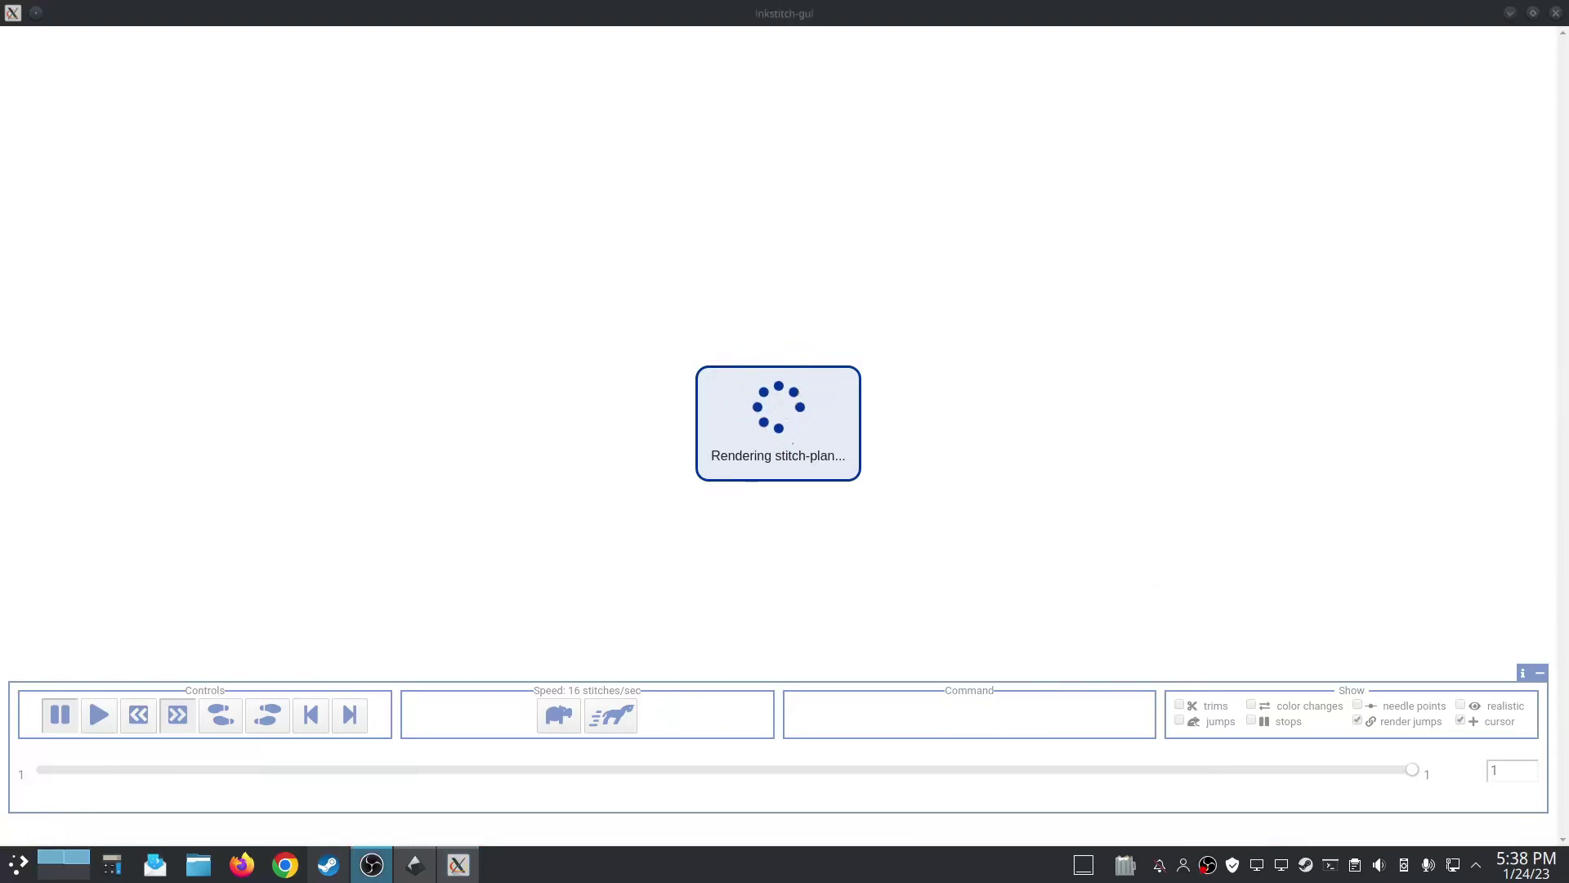
{"action": "left_click", "coordinate": [1555, 12]}
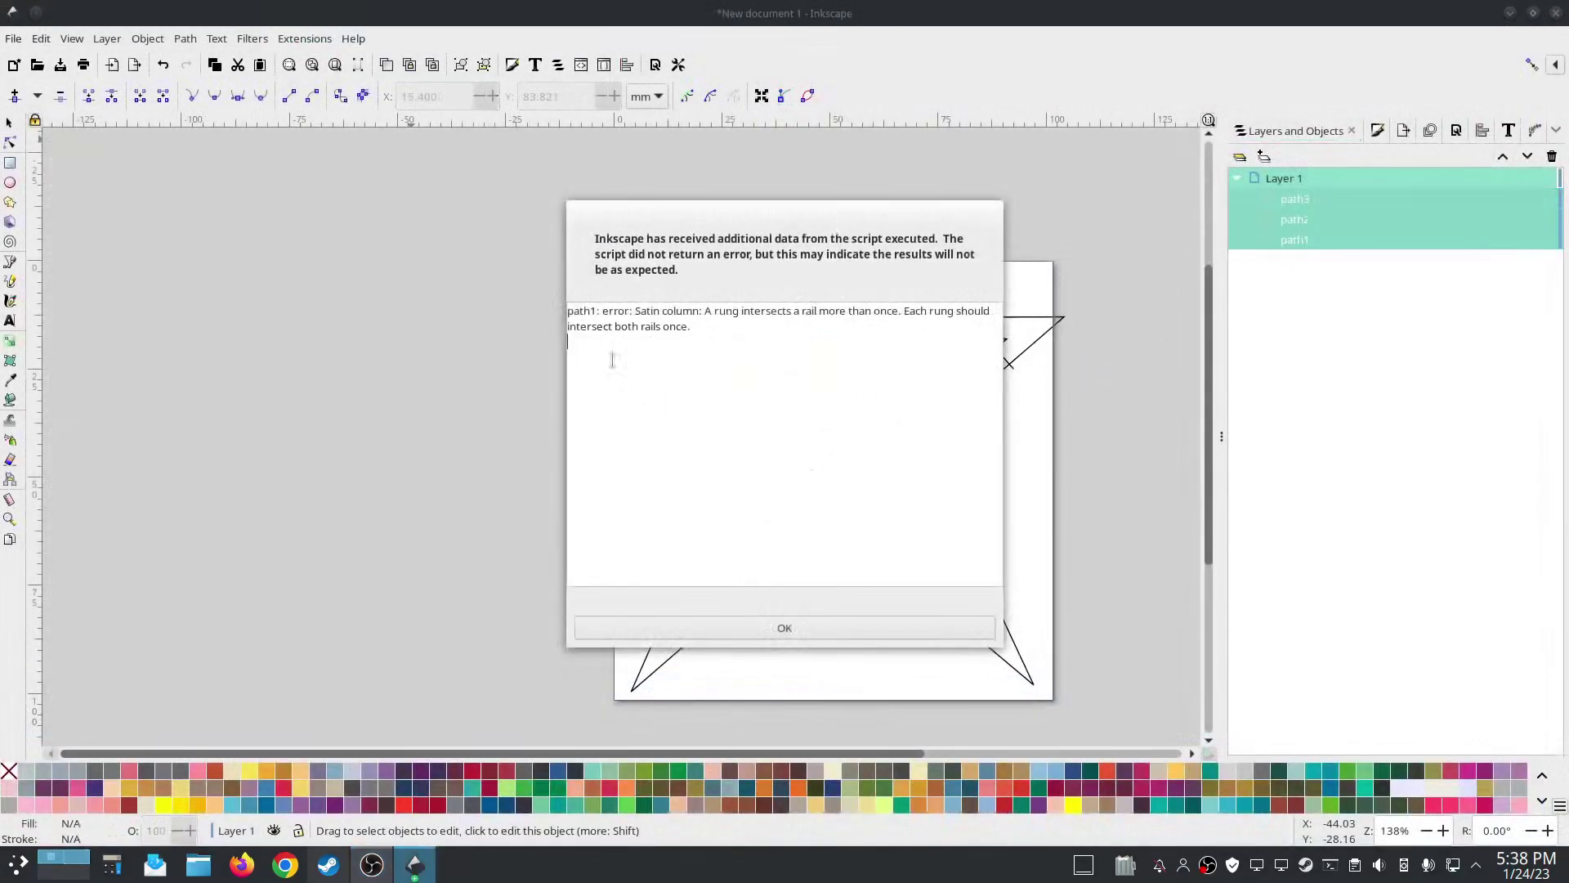
{"action": "left_click", "coordinate": [771, 628]}
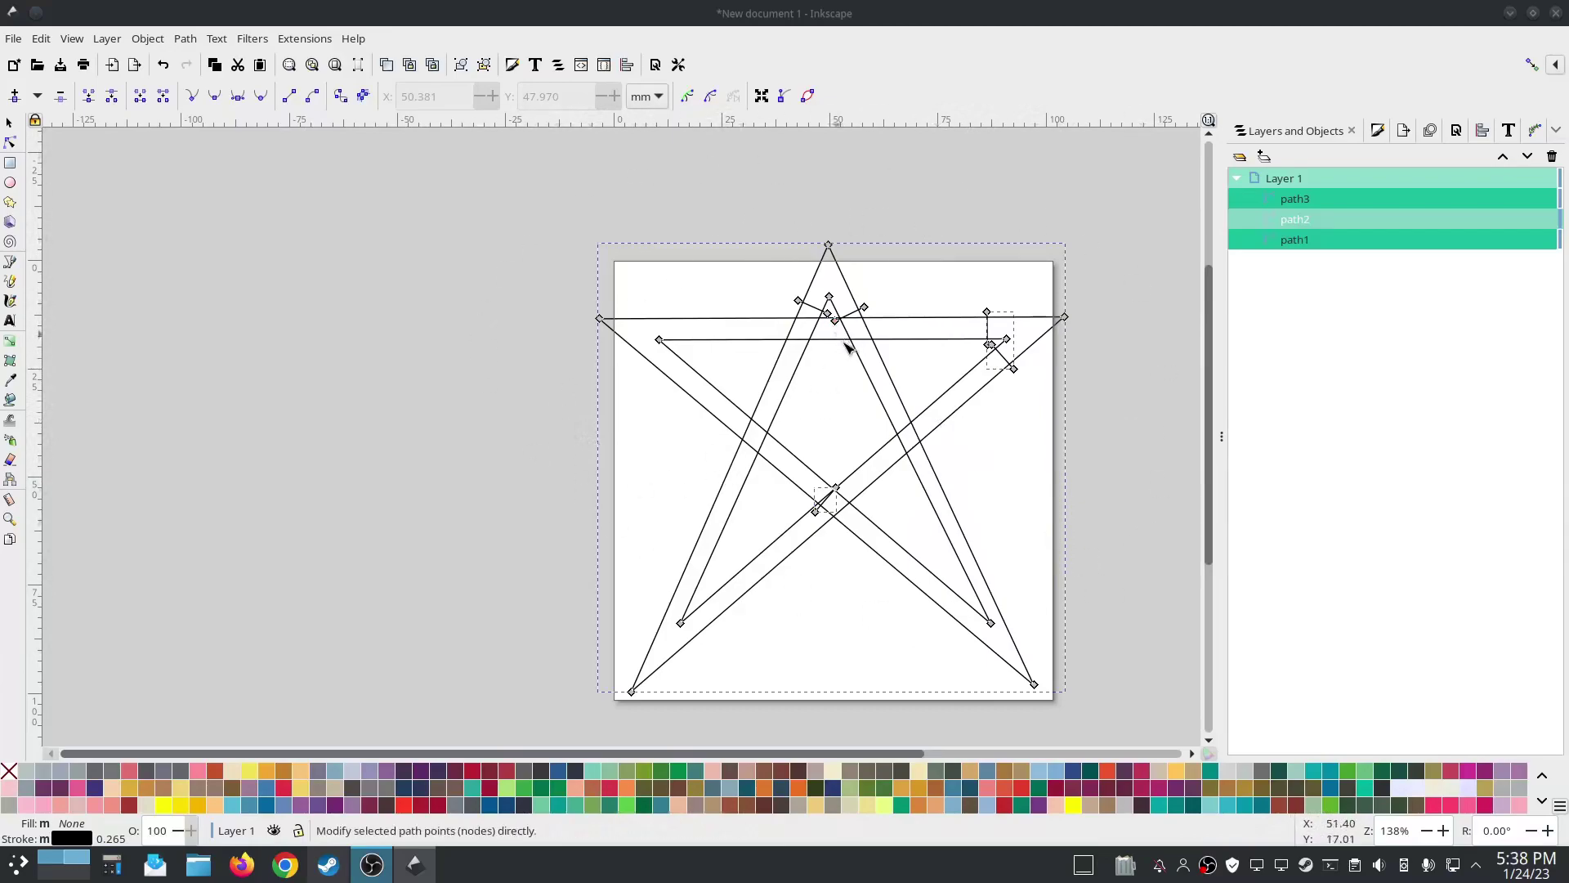
- Select path1 and path2 and slide the top rung down the right leg's rails
{"action": "scroll", "coordinate": [845, 324], "scroll_direction": "up", "scroll_amount": 5}
{"action": "left_click", "coordinate": [850, 534]}
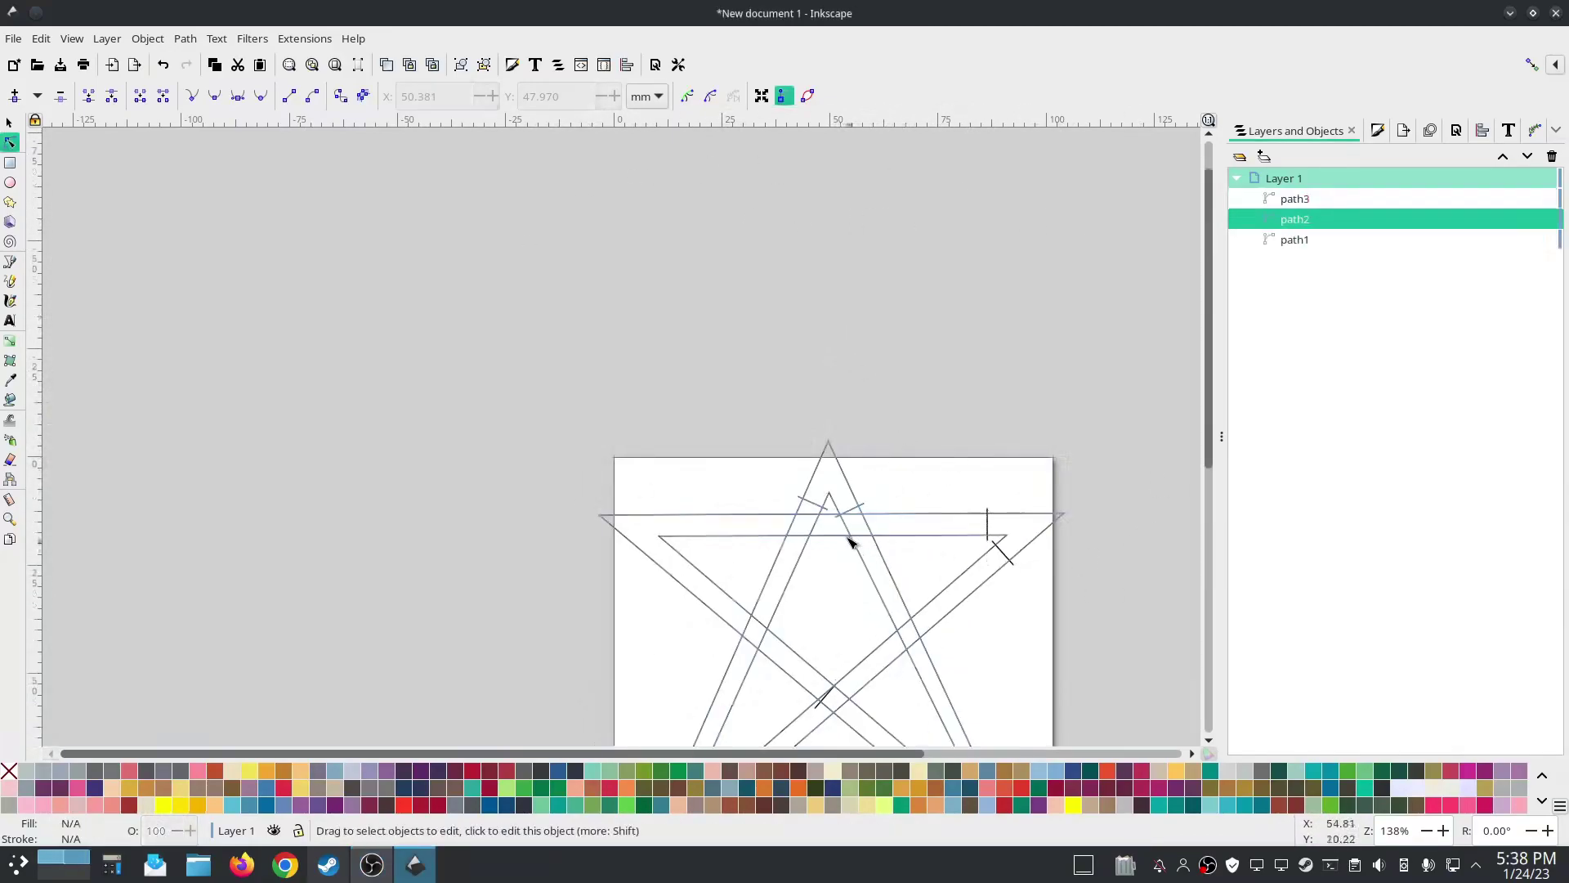
{"action": "scroll", "coordinate": [868, 472], "scroll_direction": "up", "scroll_amount": 4}
{"action": "left_click", "coordinate": [889, 462], "text": "shift"}
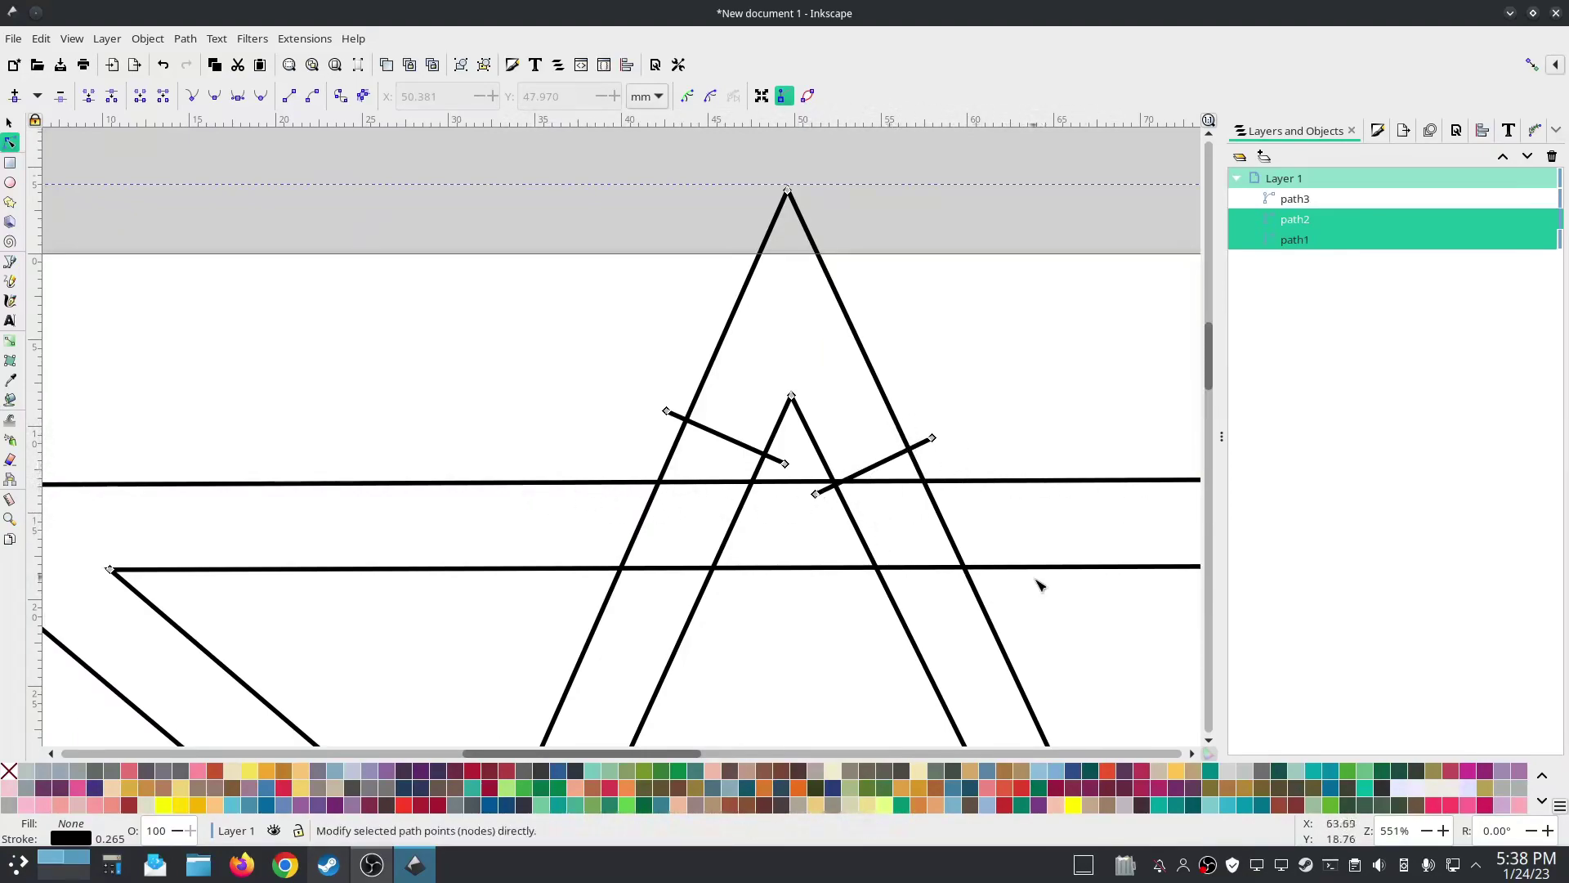
{"action": "scroll", "coordinate": [1062, 572], "scroll_direction": "down", "scroll_amount": 6}
{"action": "scroll", "coordinate": [863, 572], "scroll_direction": "right", "scroll_amount": 5}
{"action": "scroll", "coordinate": [863, 572], "scroll_direction": "right", "scroll_amount": 2}
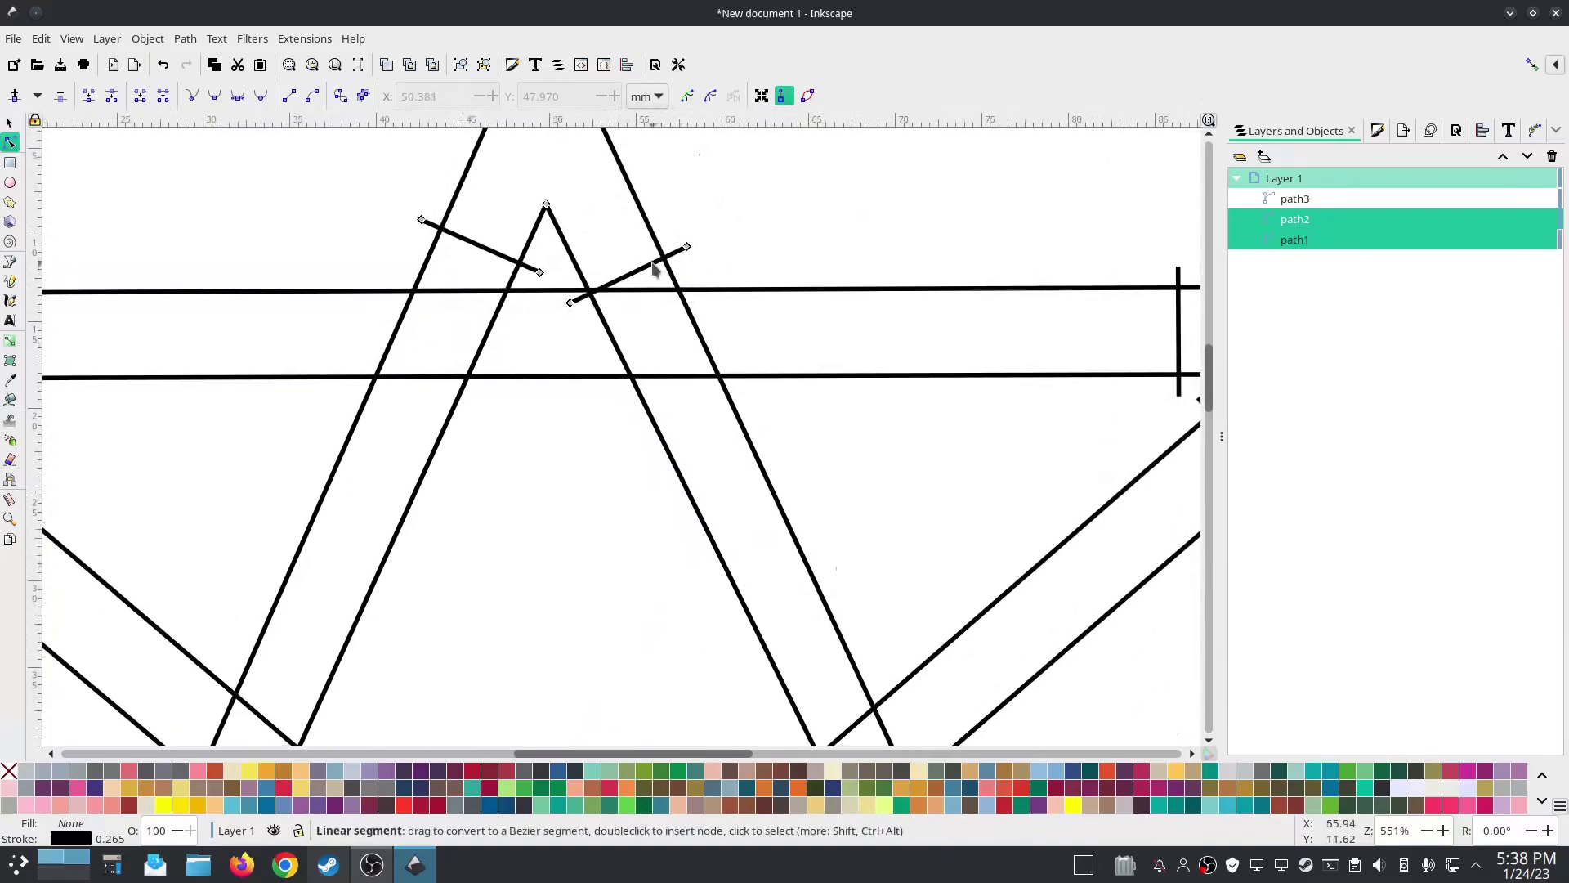
{"action": "left_click", "coordinate": [659, 261]}
{"action": "left_click_drag", "start_coordinate": [689, 249], "coordinate": [815, 531]}
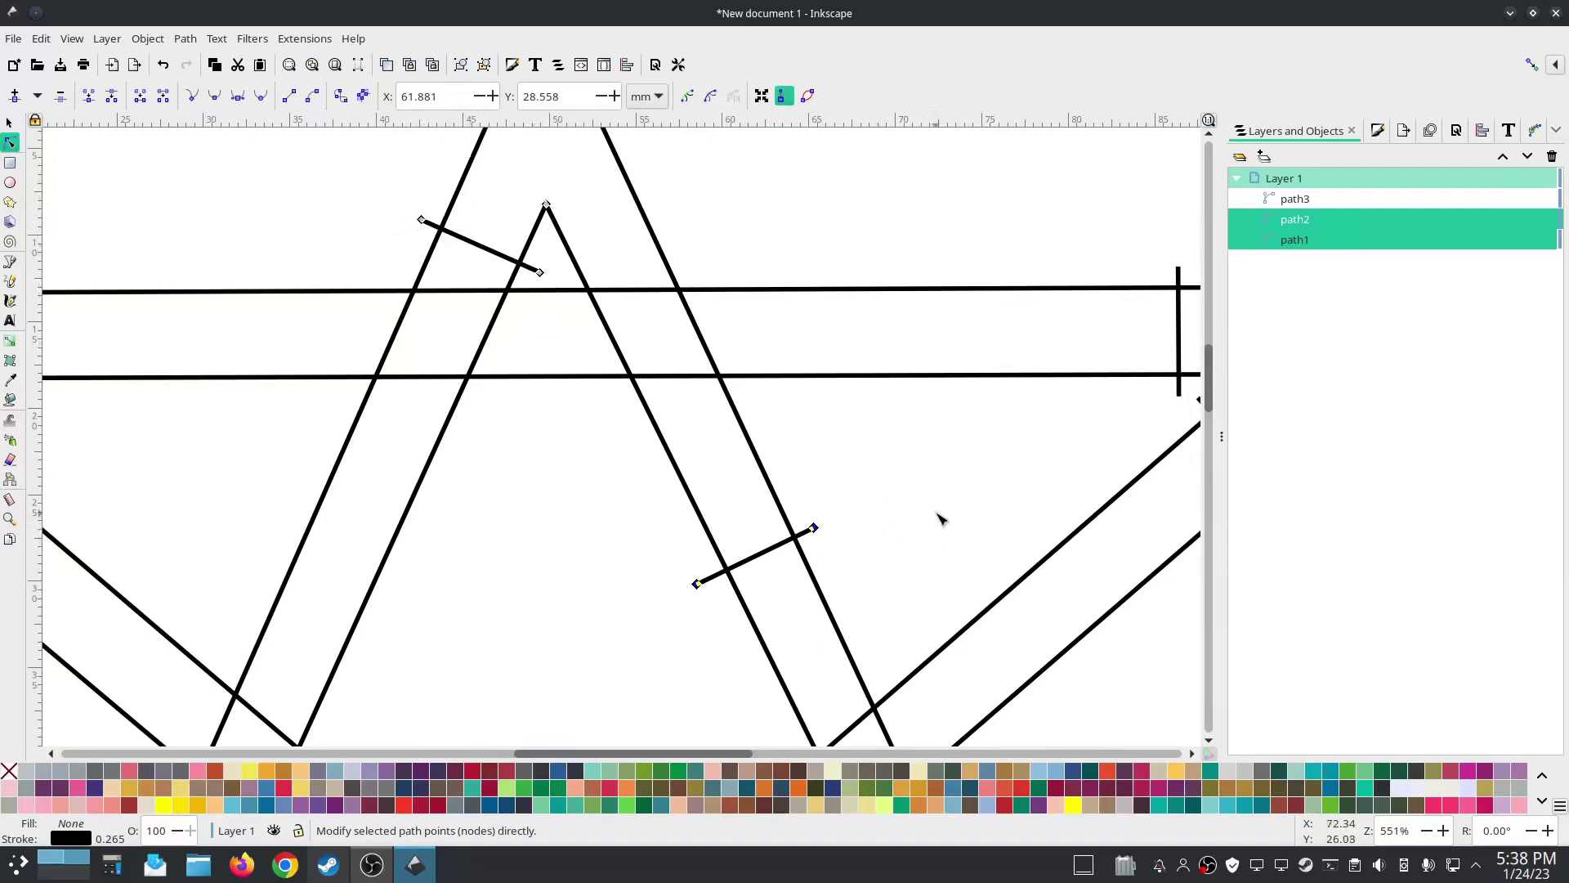
- Shift the short centre rung path2 up-left off the crossing, then deselect it
{"action": "scroll", "coordinate": [578, 501], "scroll_direction": "right", "scroll_amount": 10}
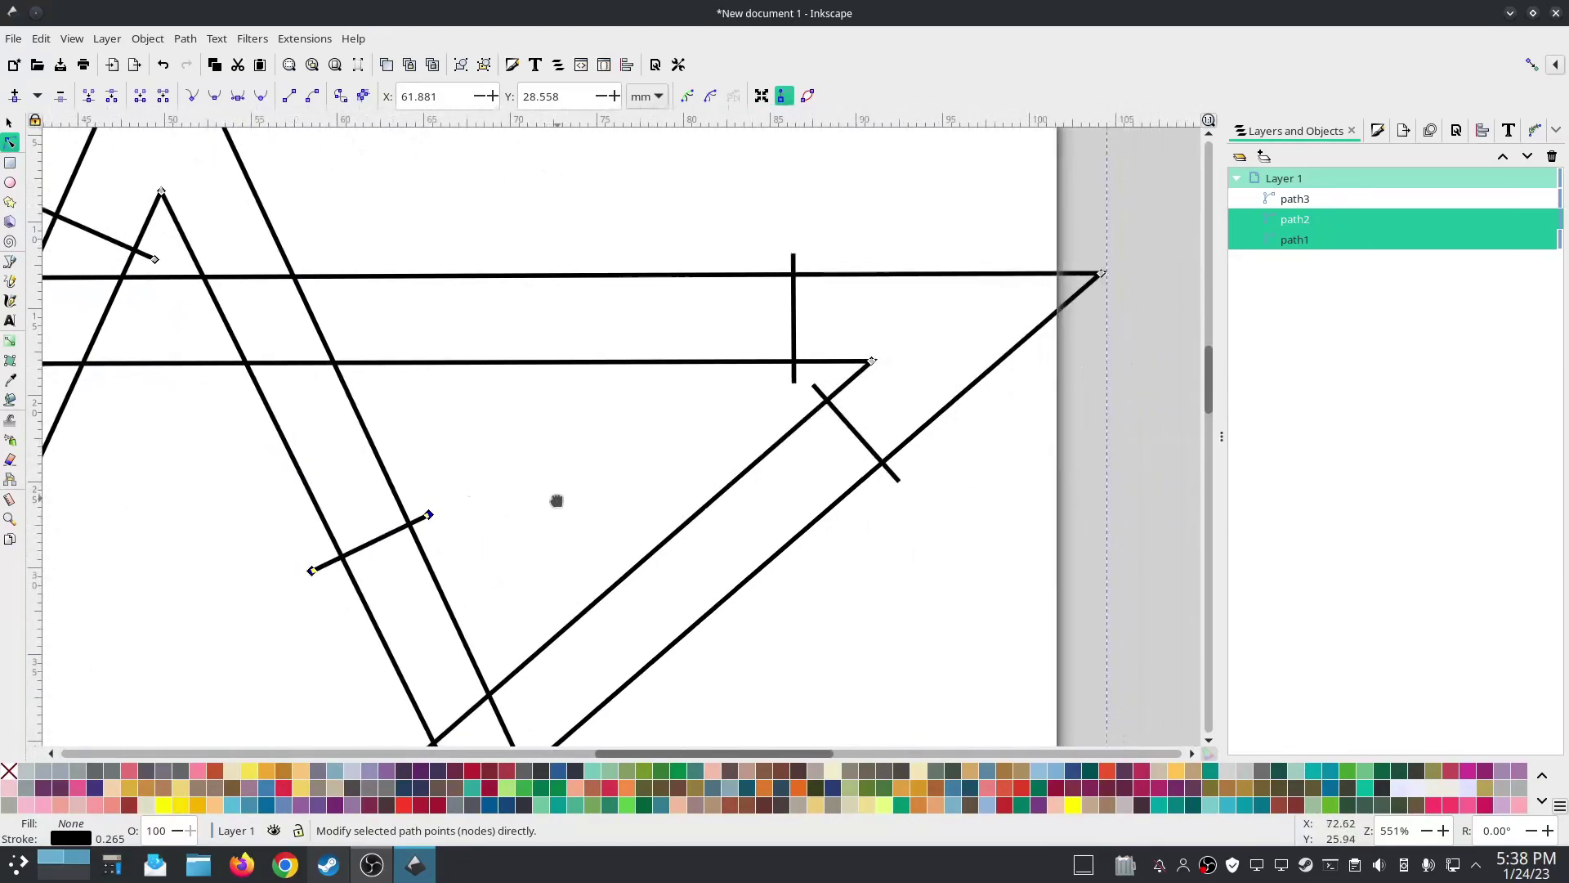
{"action": "scroll", "coordinate": [553, 498], "scroll_direction": "down", "scroll_amount": 7}
{"action": "scroll", "coordinate": [553, 498], "scroll_direction": "left", "scroll_amount": 8}
{"action": "scroll", "coordinate": [508, 533], "scroll_direction": "left", "scroll_amount": 6}
{"action": "scroll", "coordinate": [879, 438], "scroll_direction": "down", "scroll_amount": 3}
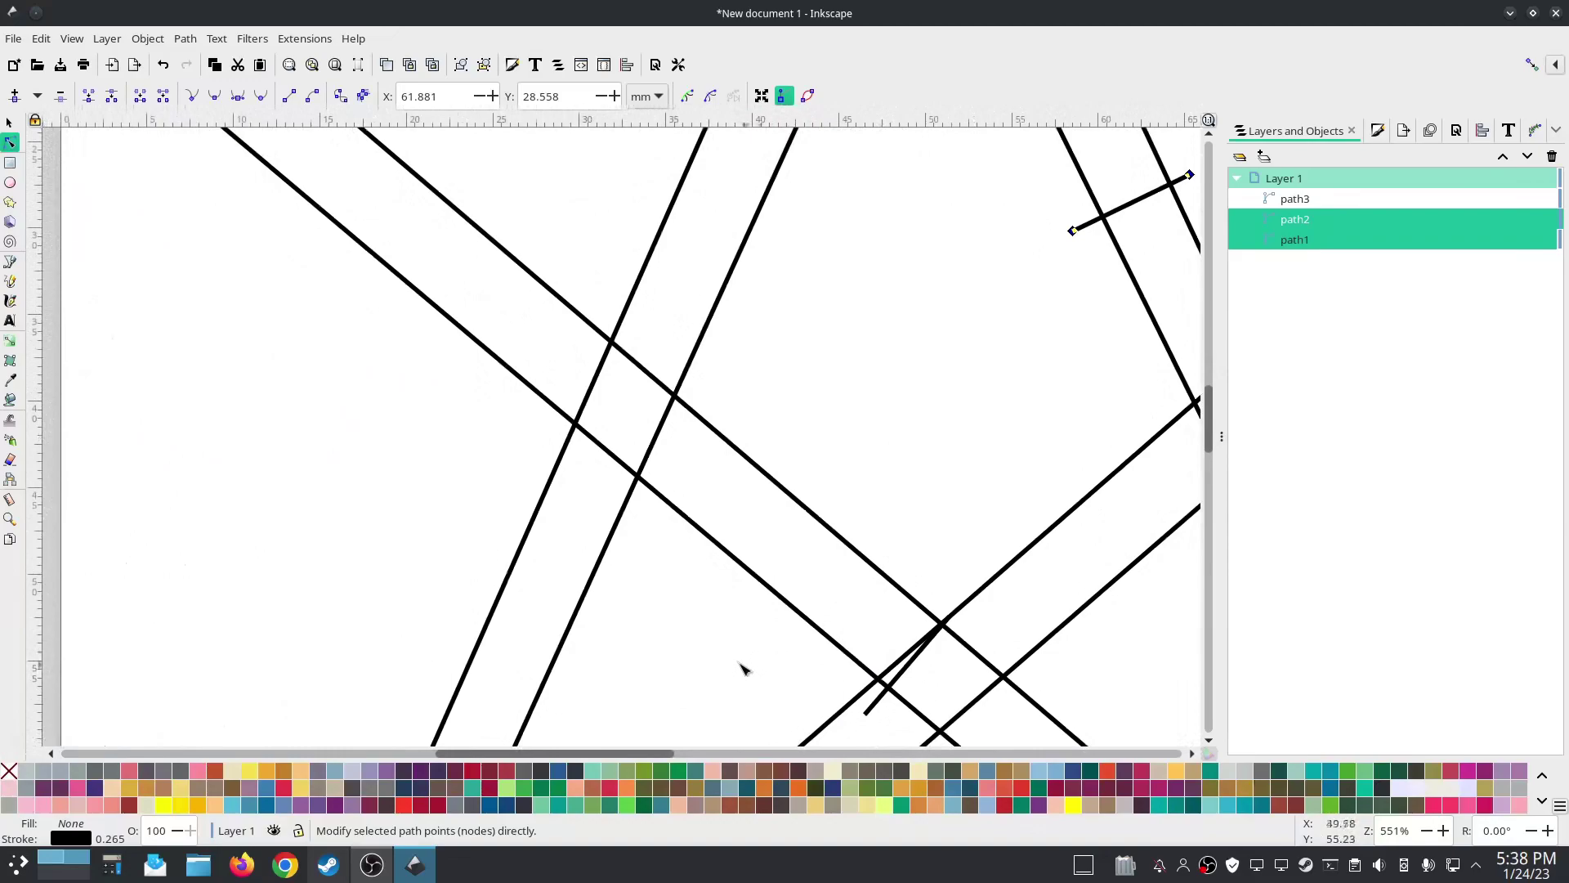
{"action": "scroll", "coordinate": [739, 659], "scroll_direction": "down", "scroll_amount": 4}
{"action": "left_click", "coordinate": [770, 528]}
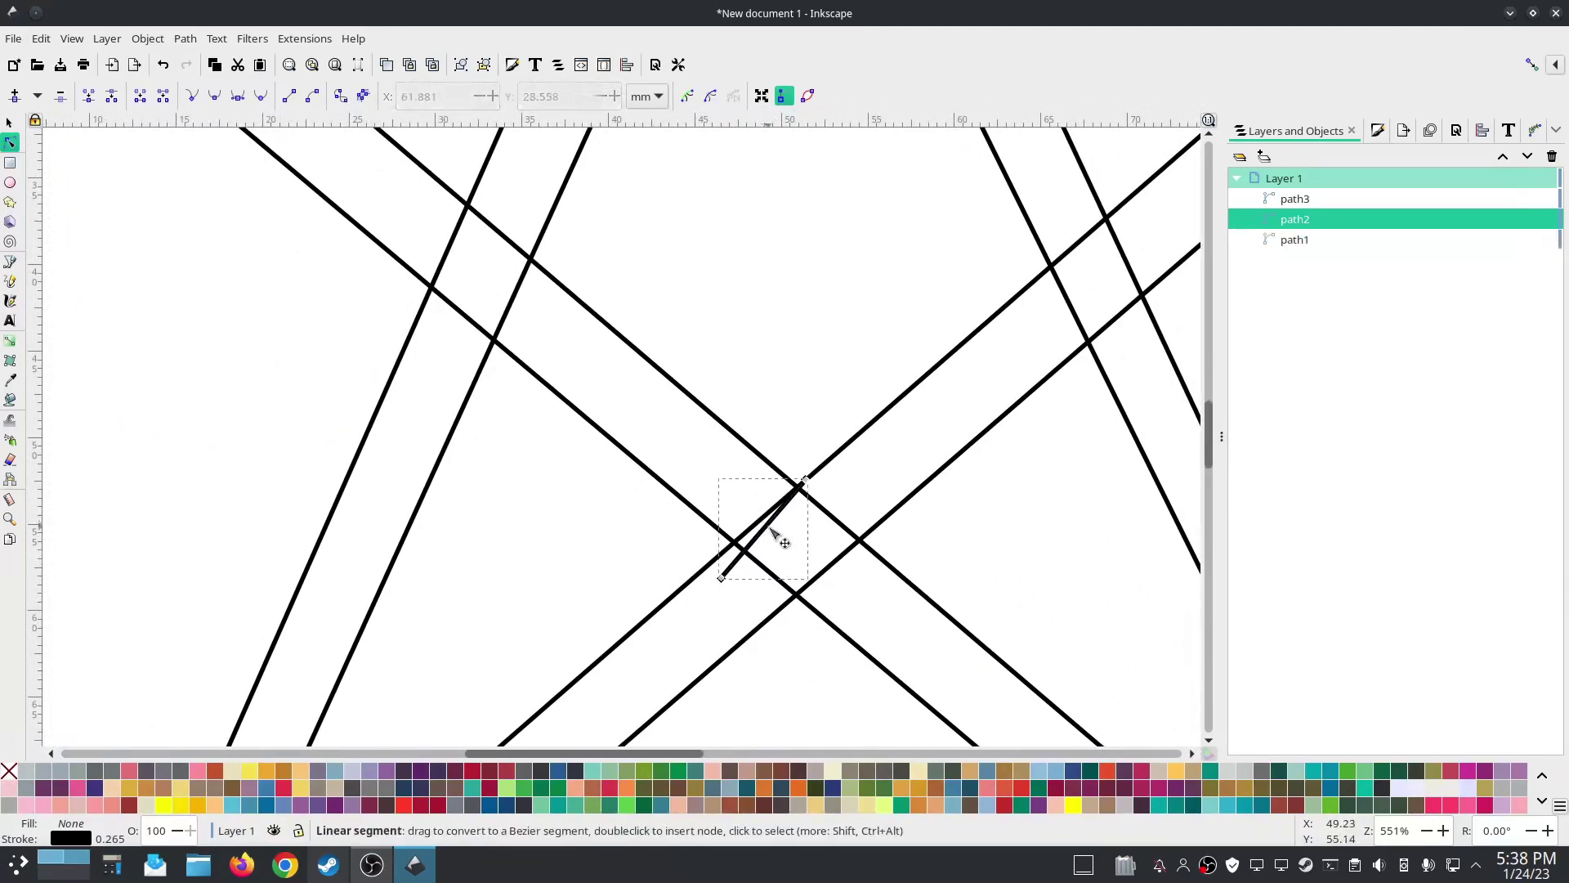
{"action": "left_click", "coordinate": [772, 532]}
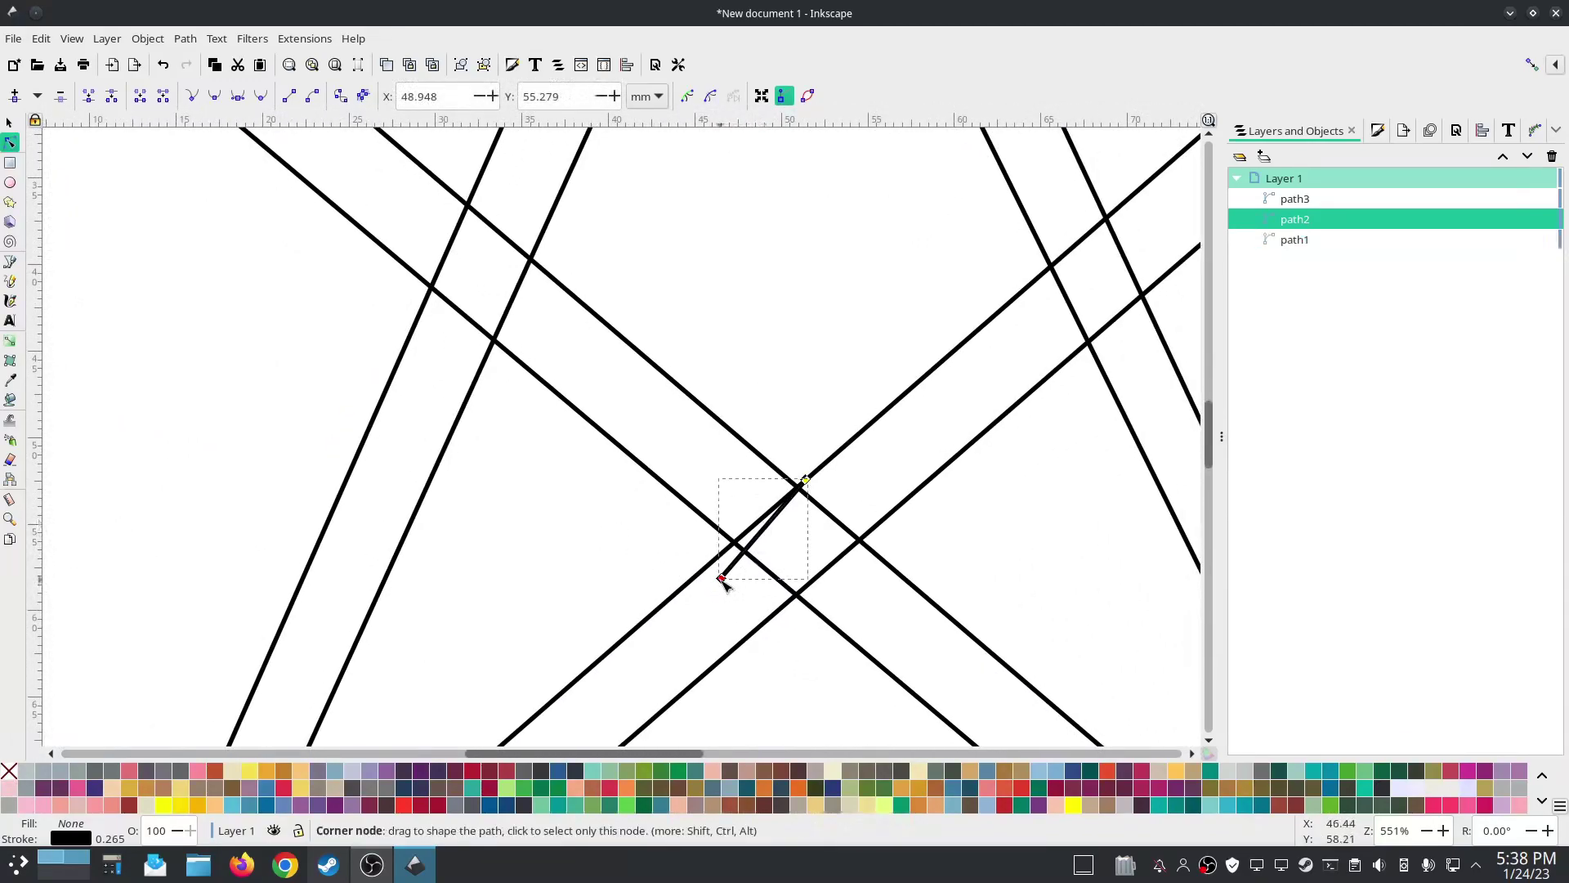
{"action": "left_click_drag", "start_coordinate": [721, 579], "coordinate": [687, 540]}
{"action": "key", "text": "ctrl+a"}
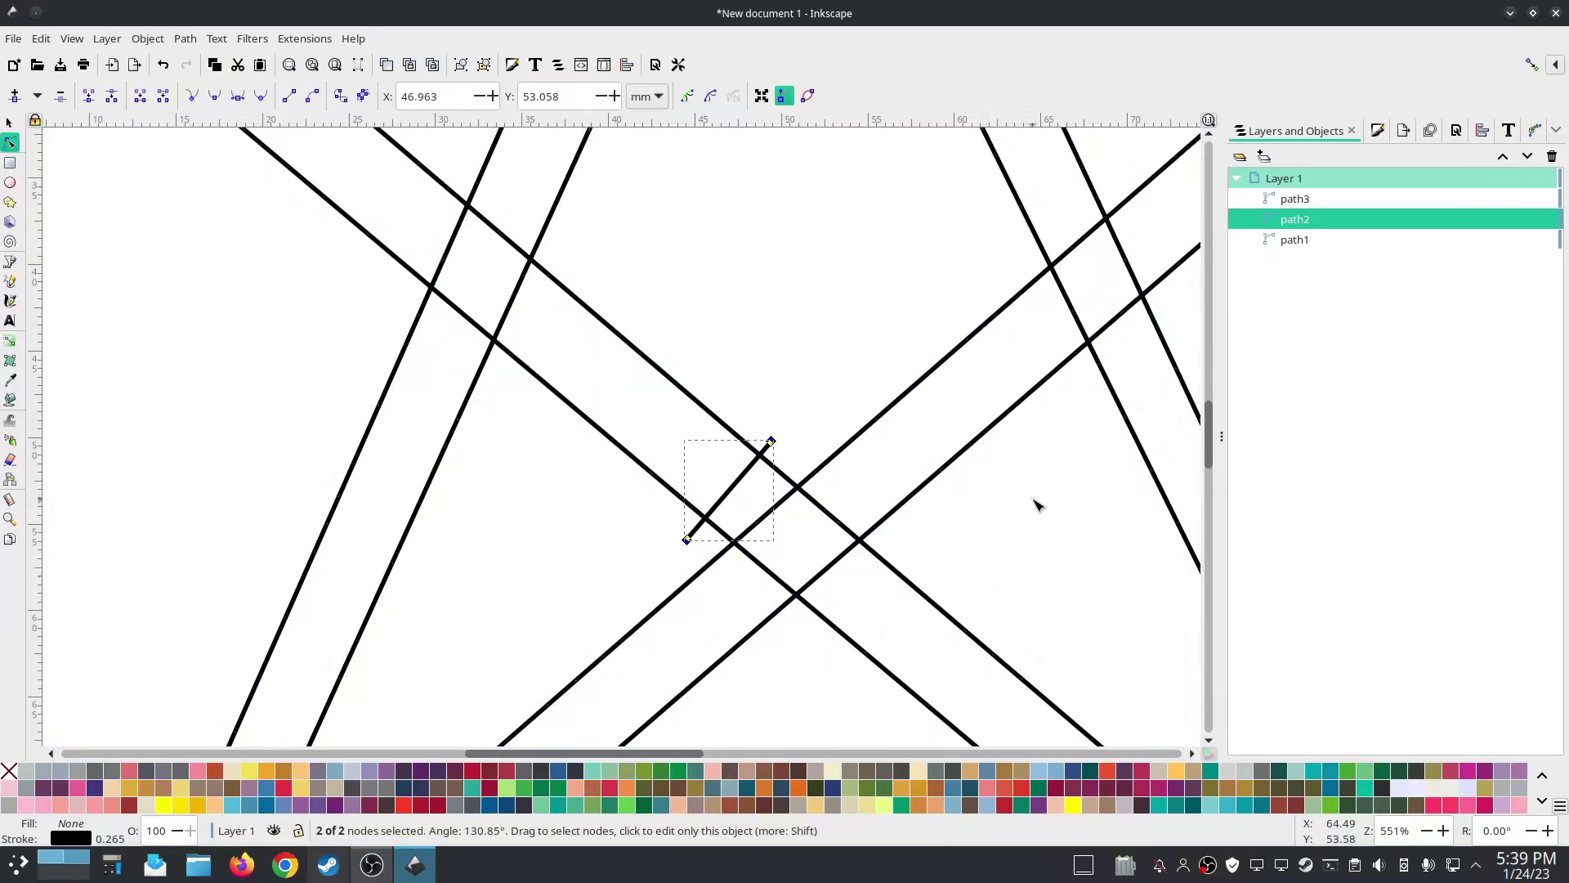
{"action": "left_click", "coordinate": [1527, 177]}
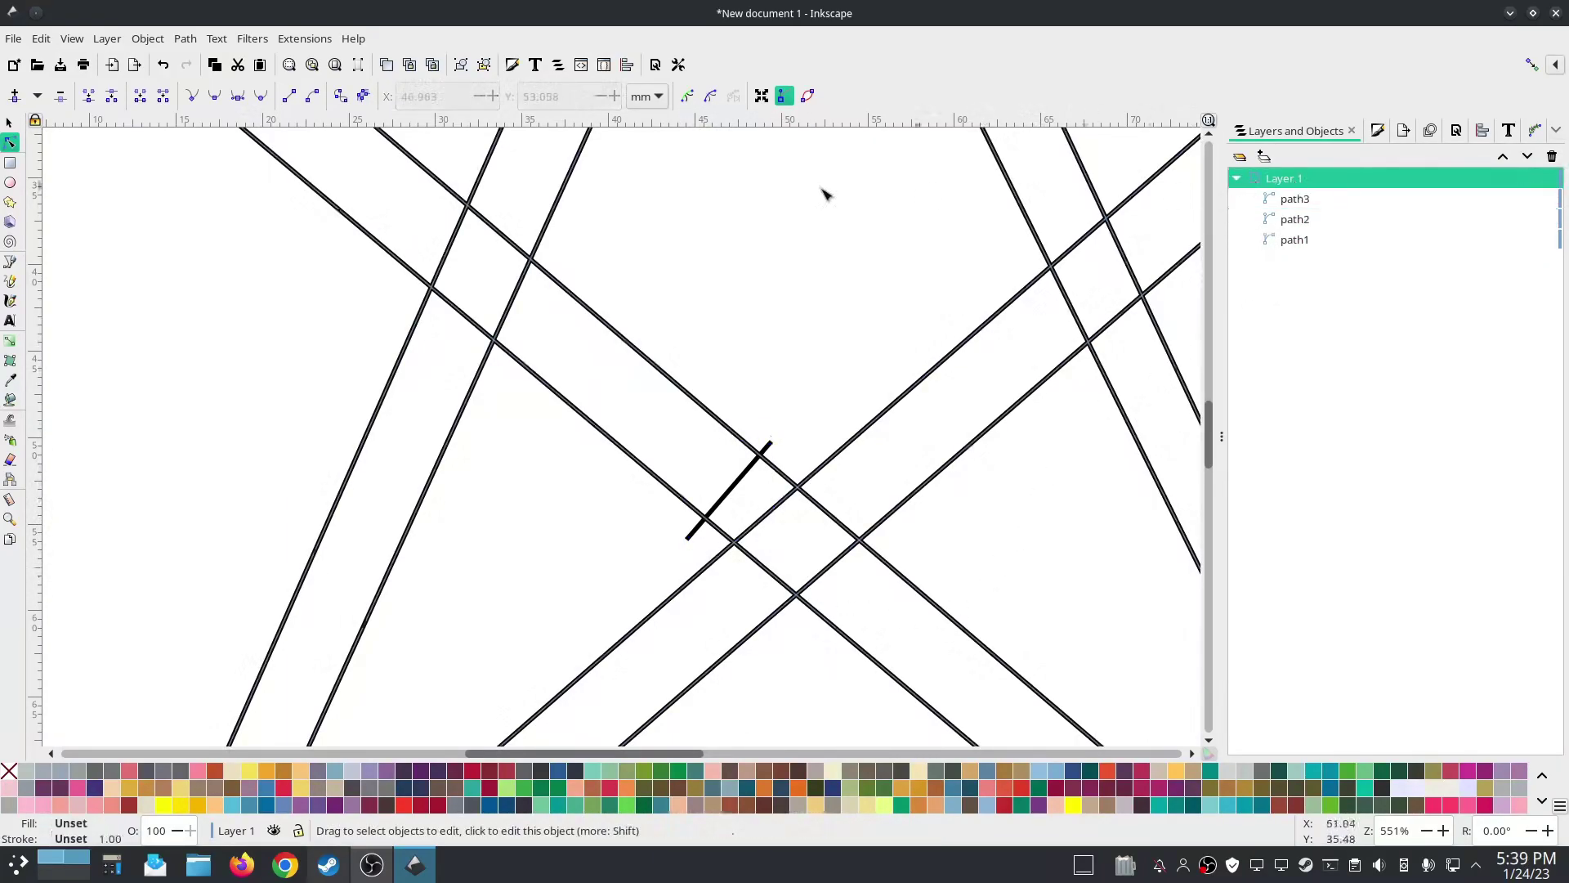
{"action": "left_click", "coordinate": [305, 39]}
{"action": "mouse_move", "coordinate": [326, 267]}
{"action": "mouse_move", "coordinate": [602, 552]}
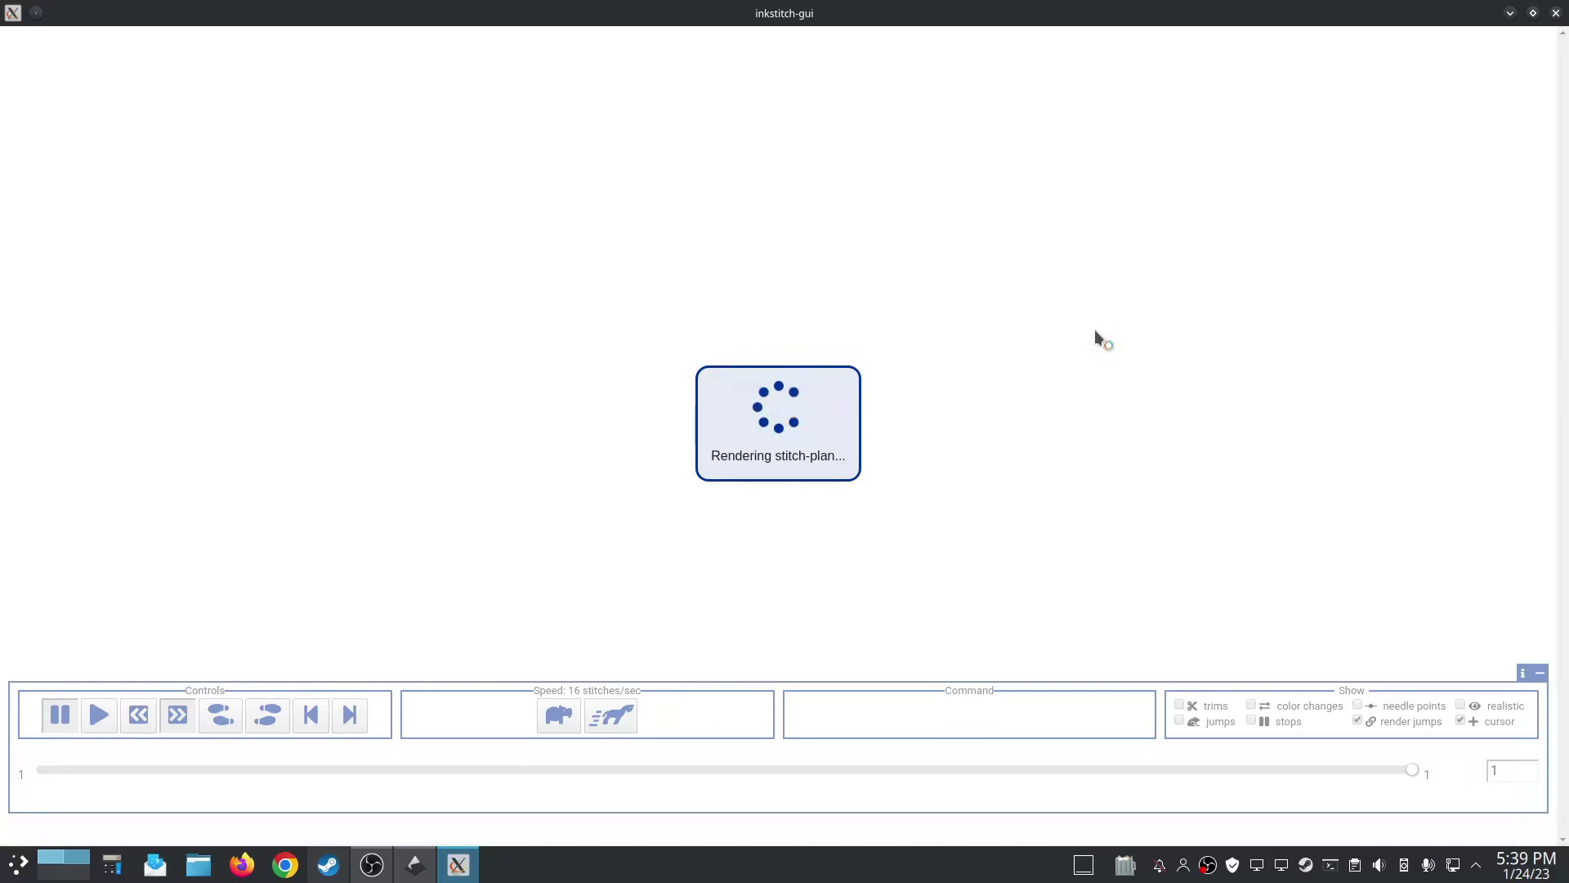
{"action": "left_click", "coordinate": [1555, 13]}
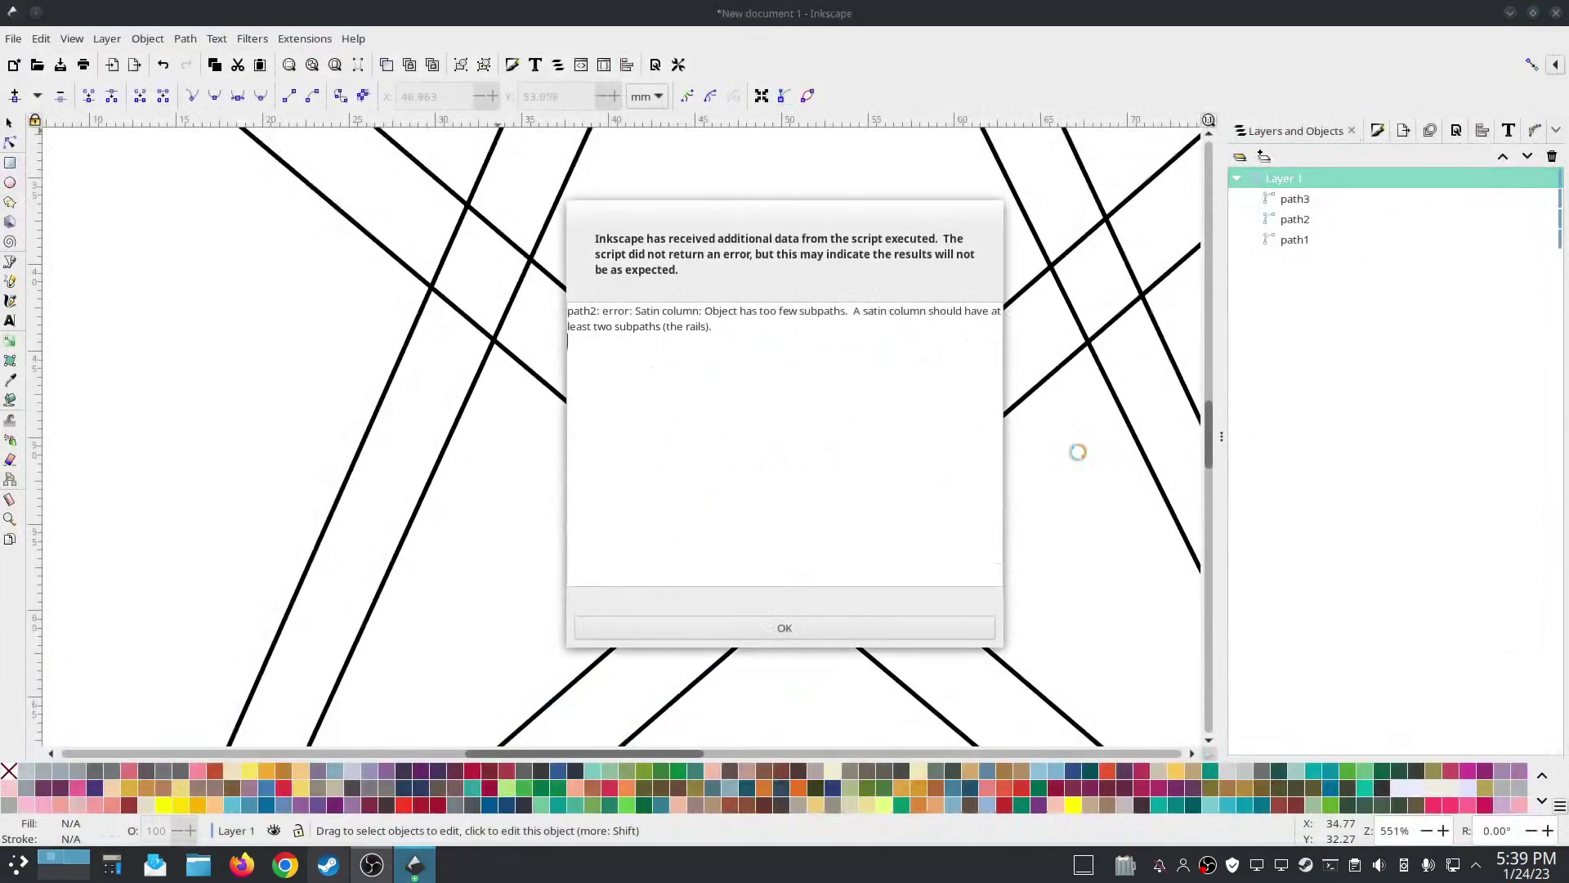
{"action": "left_click", "coordinate": [779, 632]}
{"action": "left_click", "coordinate": [1296, 202]}
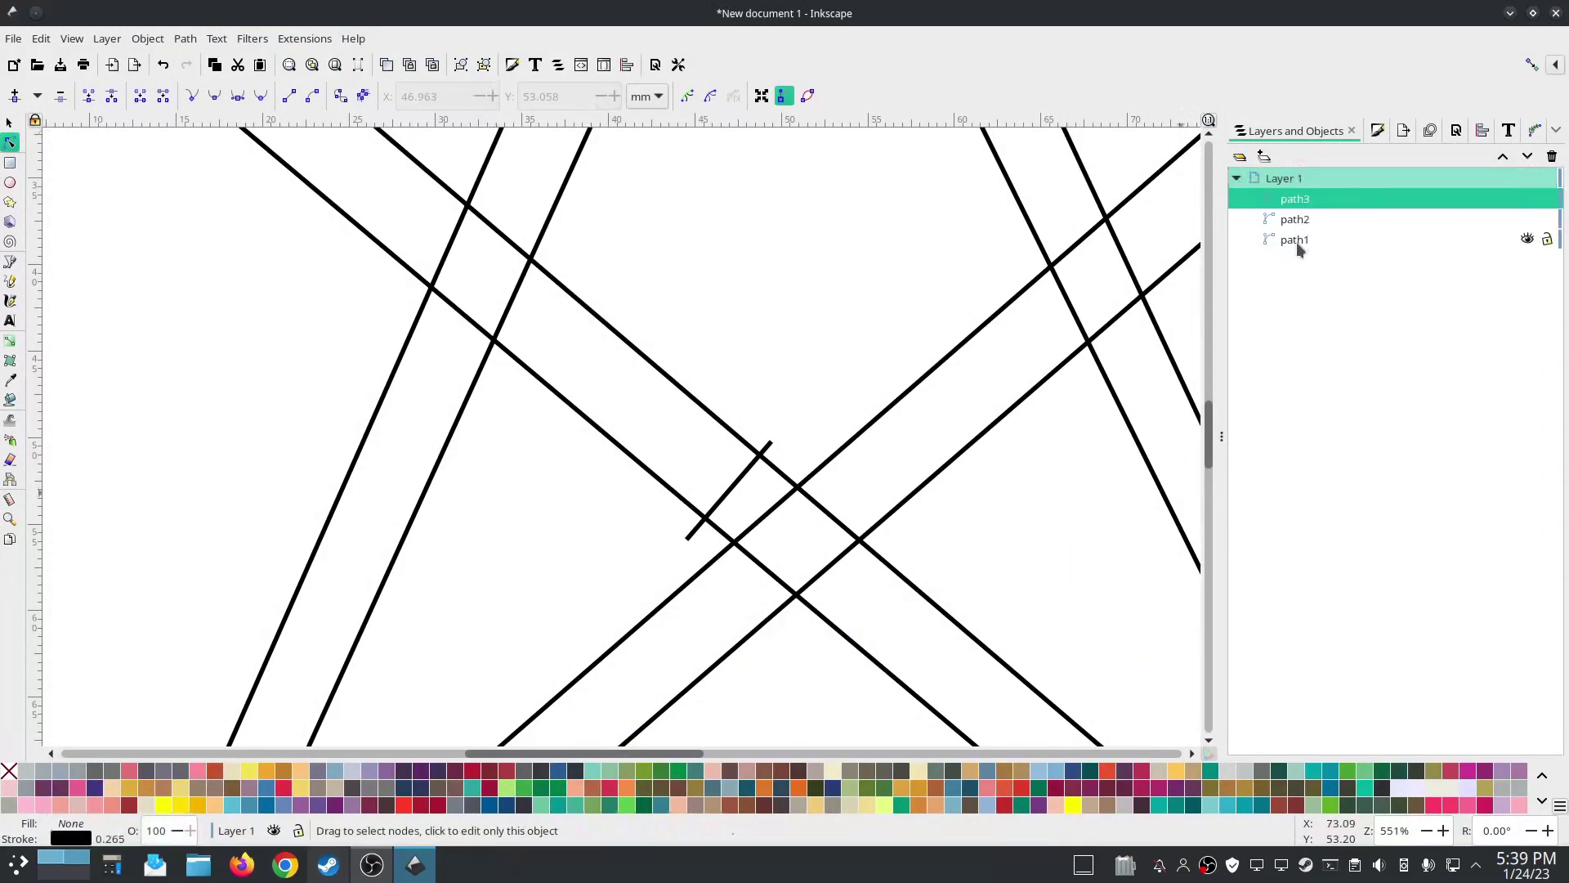
{"action": "left_click", "coordinate": [1297, 242], "text": "shift"}
- Combine path1–path3 into path3, tick Custom satin column, and check the 2534-stitch preview
{"action": "left_click", "coordinate": [184, 39]}
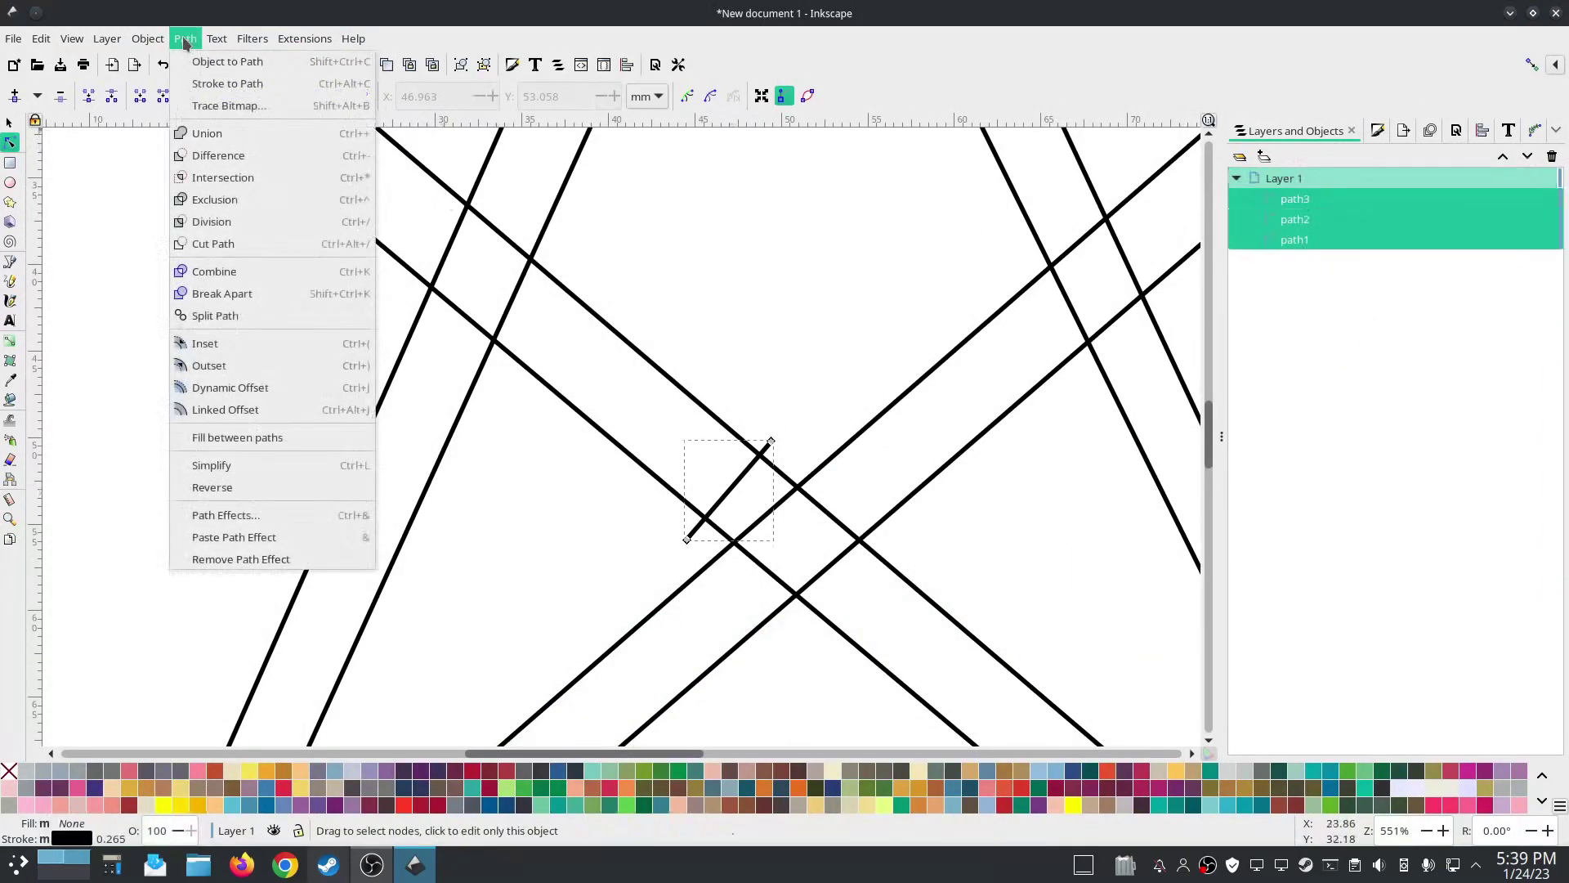
{"action": "left_click", "coordinate": [214, 271]}
{"action": "left_click", "coordinate": [304, 38]}
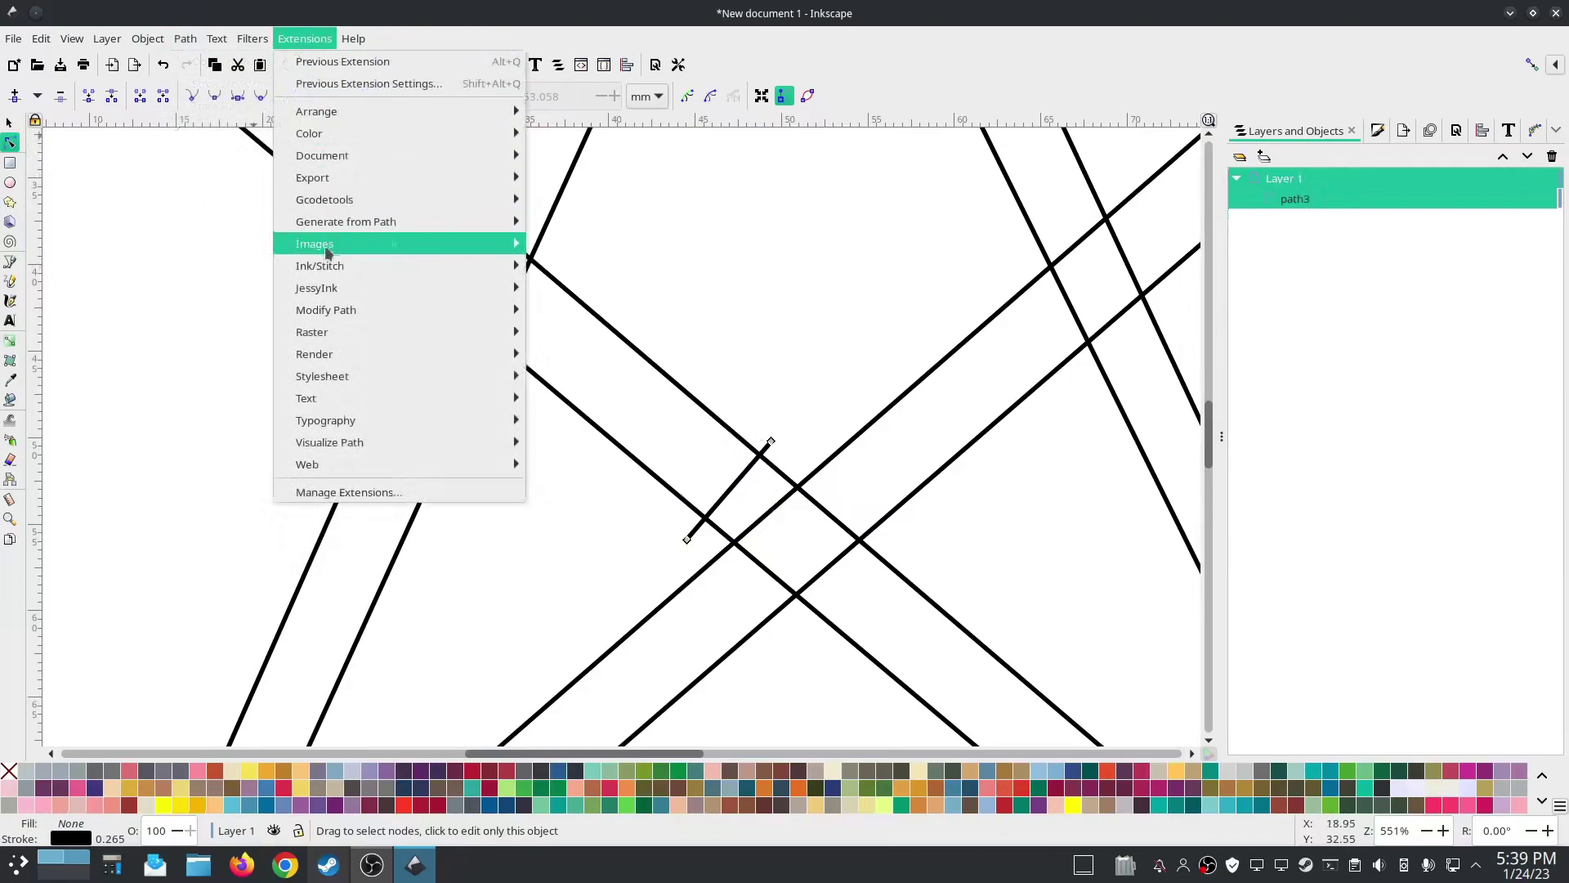
{"action": "mouse_move", "coordinate": [335, 265]}
{"action": "left_click", "coordinate": [636, 395]}
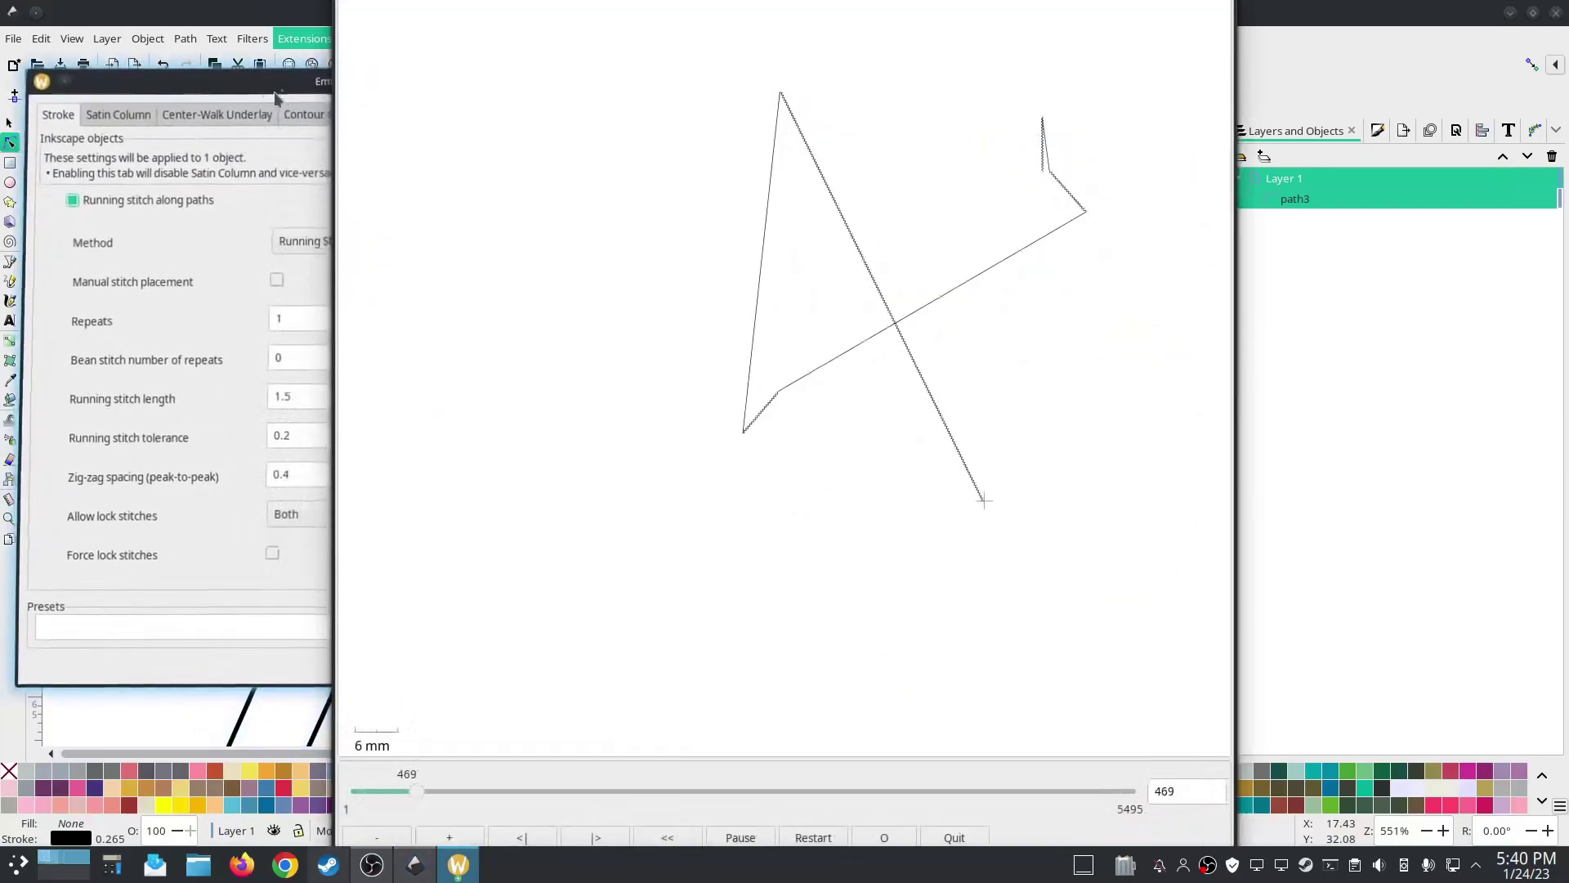
{"action": "left_click", "coordinate": [129, 115]}
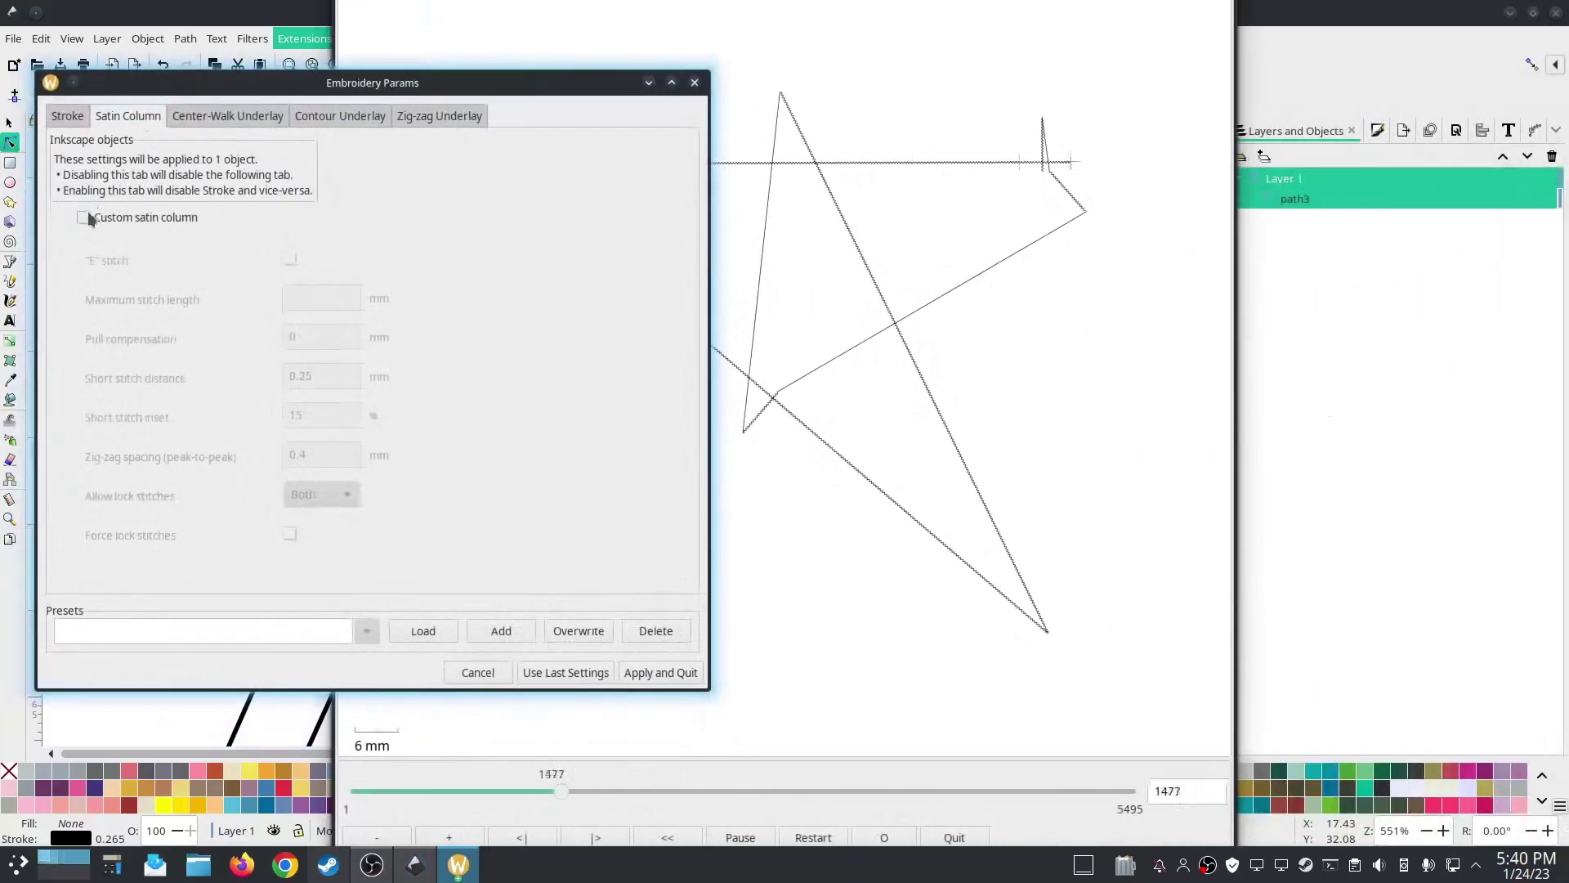
{"action": "left_click", "coordinate": [83, 218]}
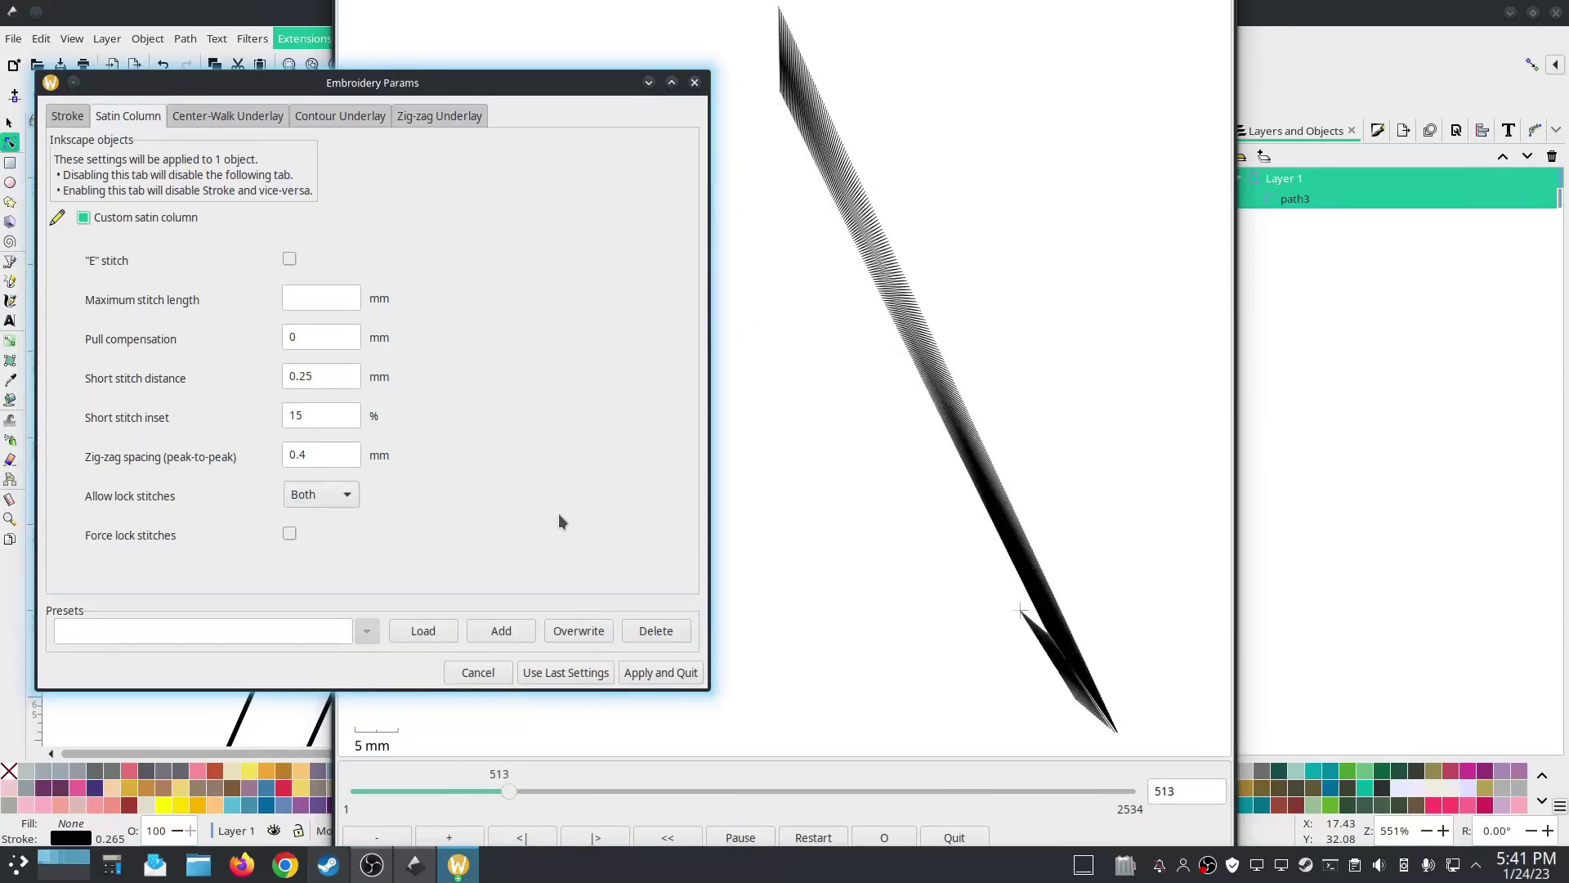
{"action": "left_click", "coordinate": [1139, 576]}
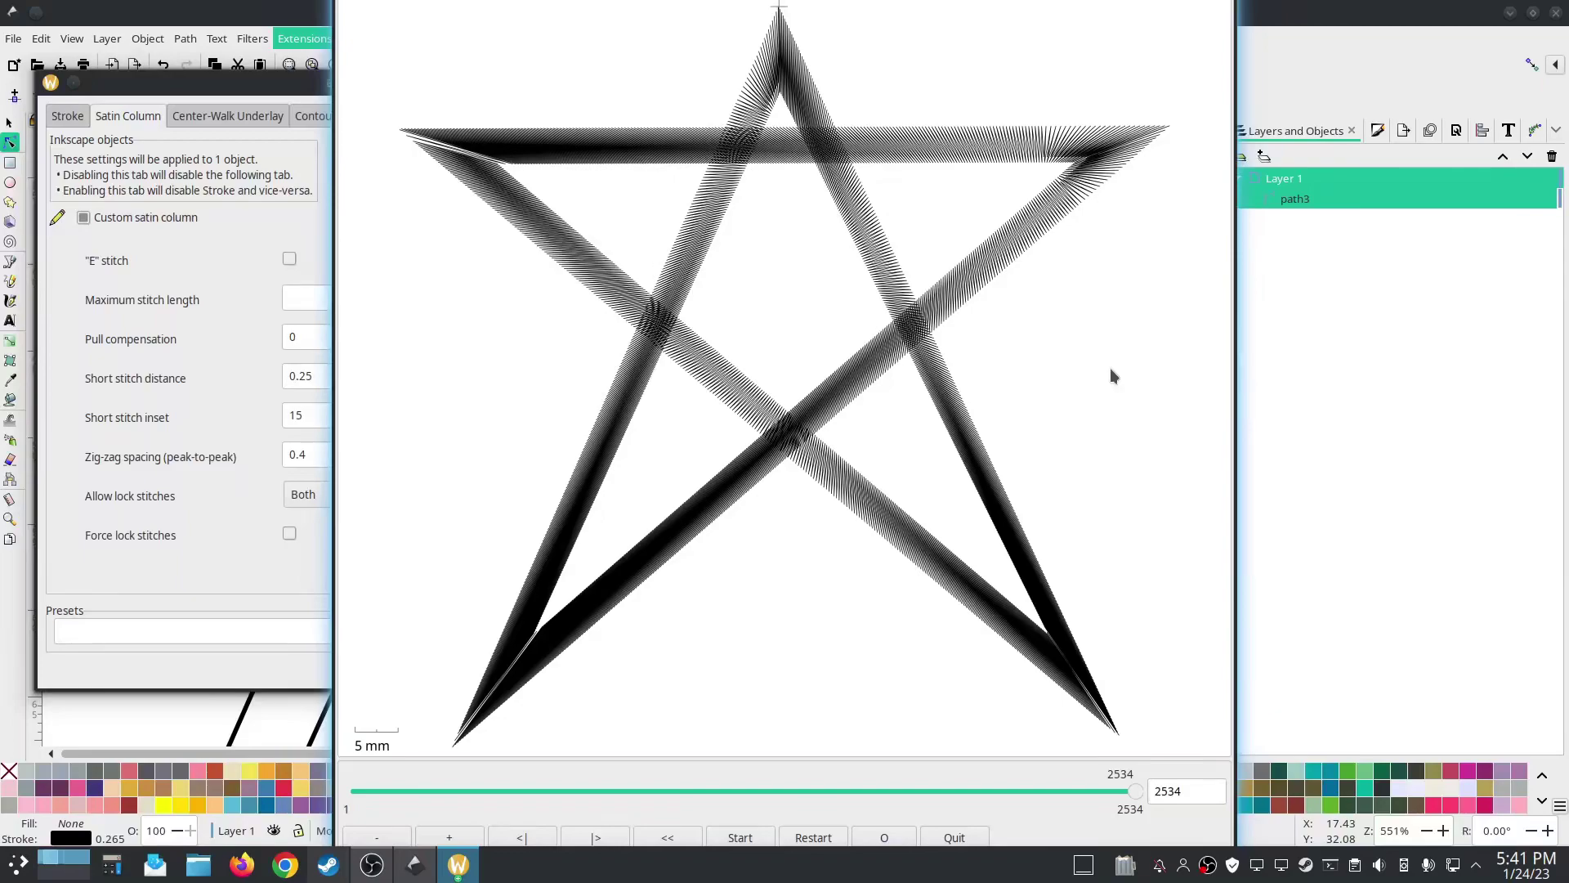
{"action": "left_click", "coordinate": [245, 650]}
- Apply the satin settings, then move the existing rung and its end up near the star's top point
{"action": "left_click", "coordinate": [641, 672]}
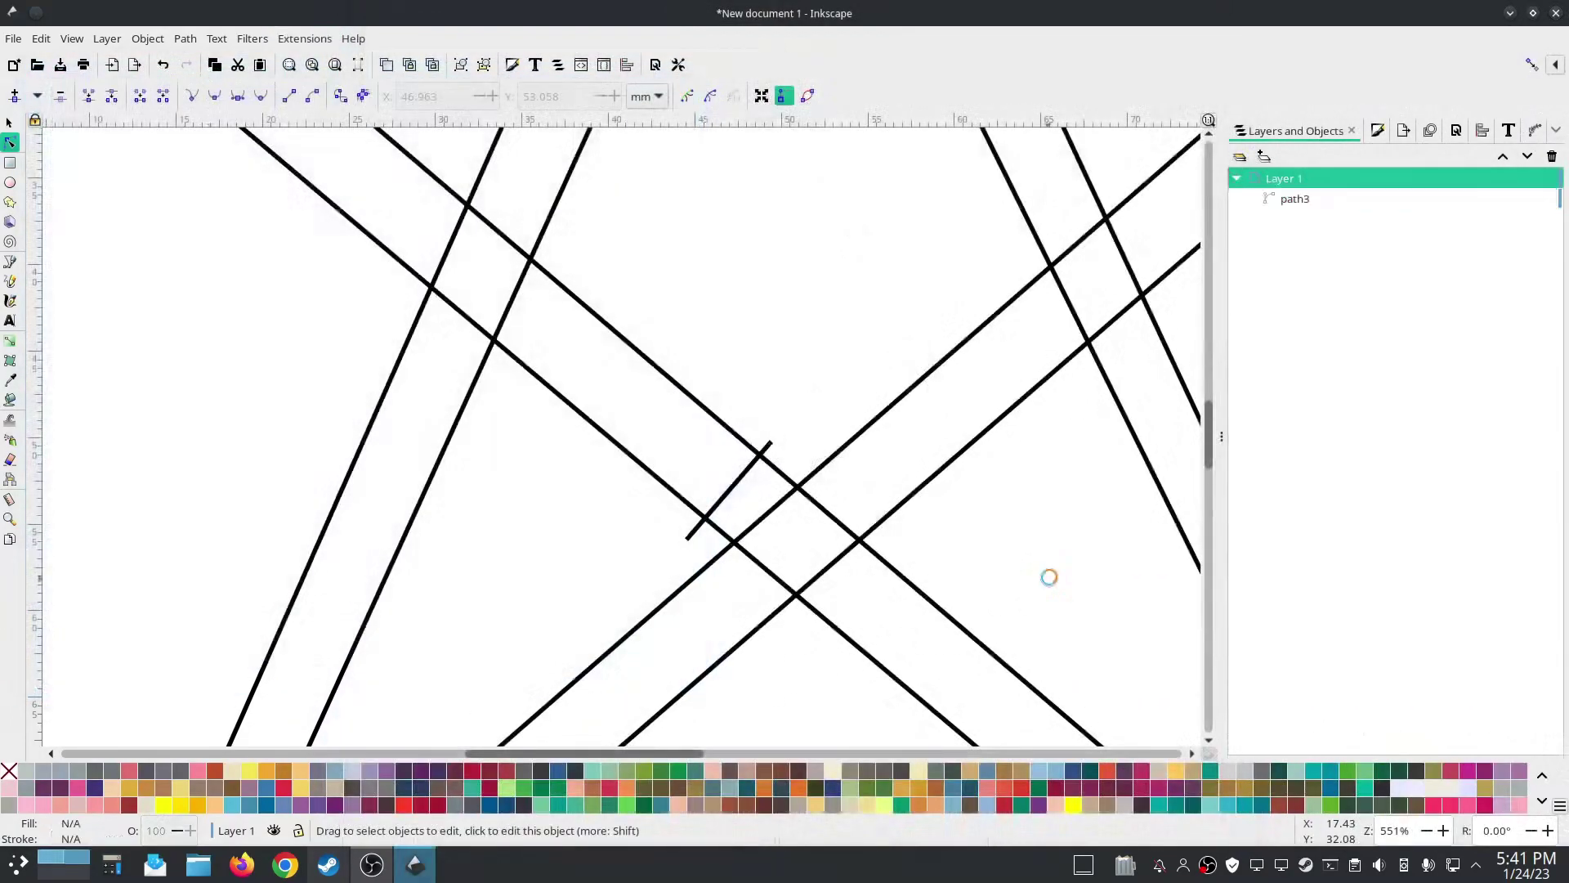
{"action": "scroll", "coordinate": [1057, 536], "scroll_direction": "down", "scroll_amount": 3}
{"action": "scroll", "coordinate": [931, 565], "scroll_direction": "right", "scroll_amount": 10}
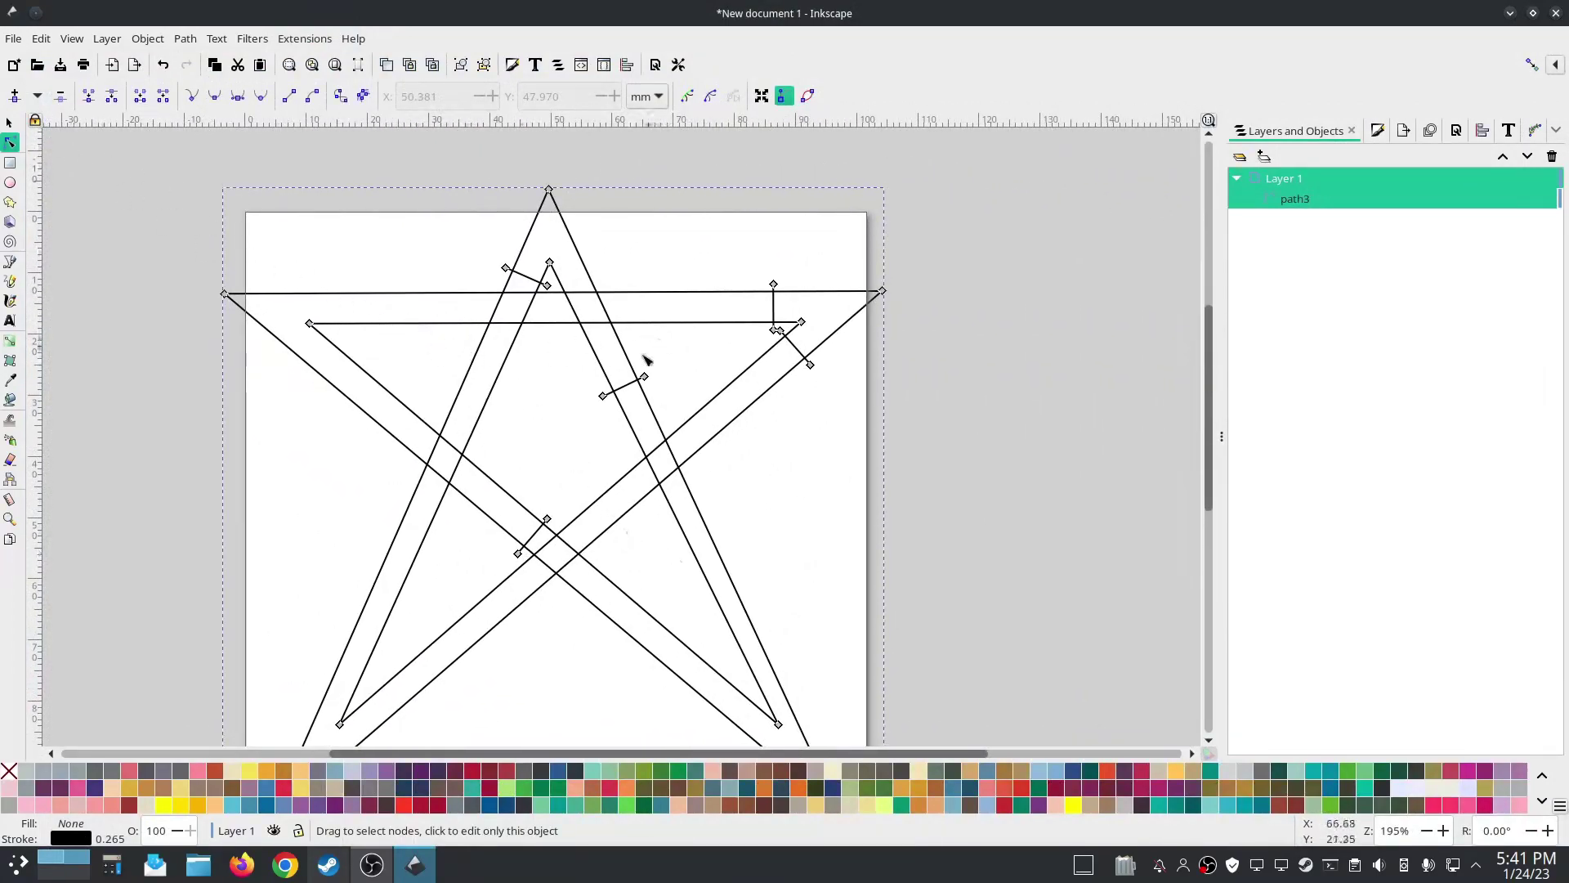
{"action": "left_click", "coordinate": [640, 380]}
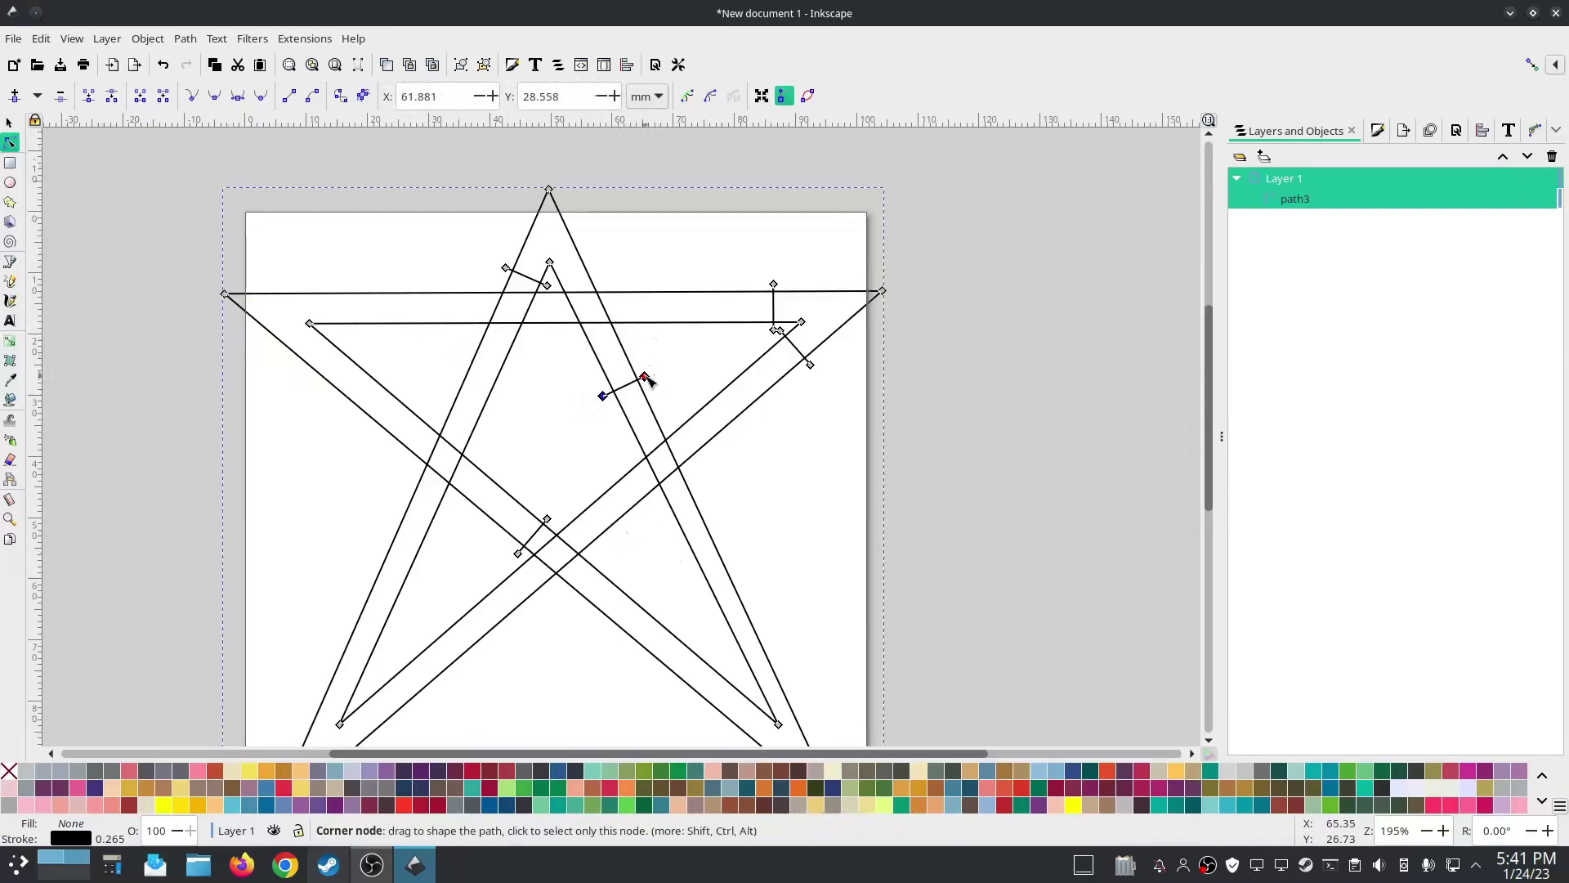
{"action": "left_click_drag", "start_coordinate": [645, 380], "coordinate": [601, 269]}
{"action": "left_click_drag", "start_coordinate": [547, 520], "coordinate": [350, 362]}
{"action": "key", "text": "ctrl+z"}
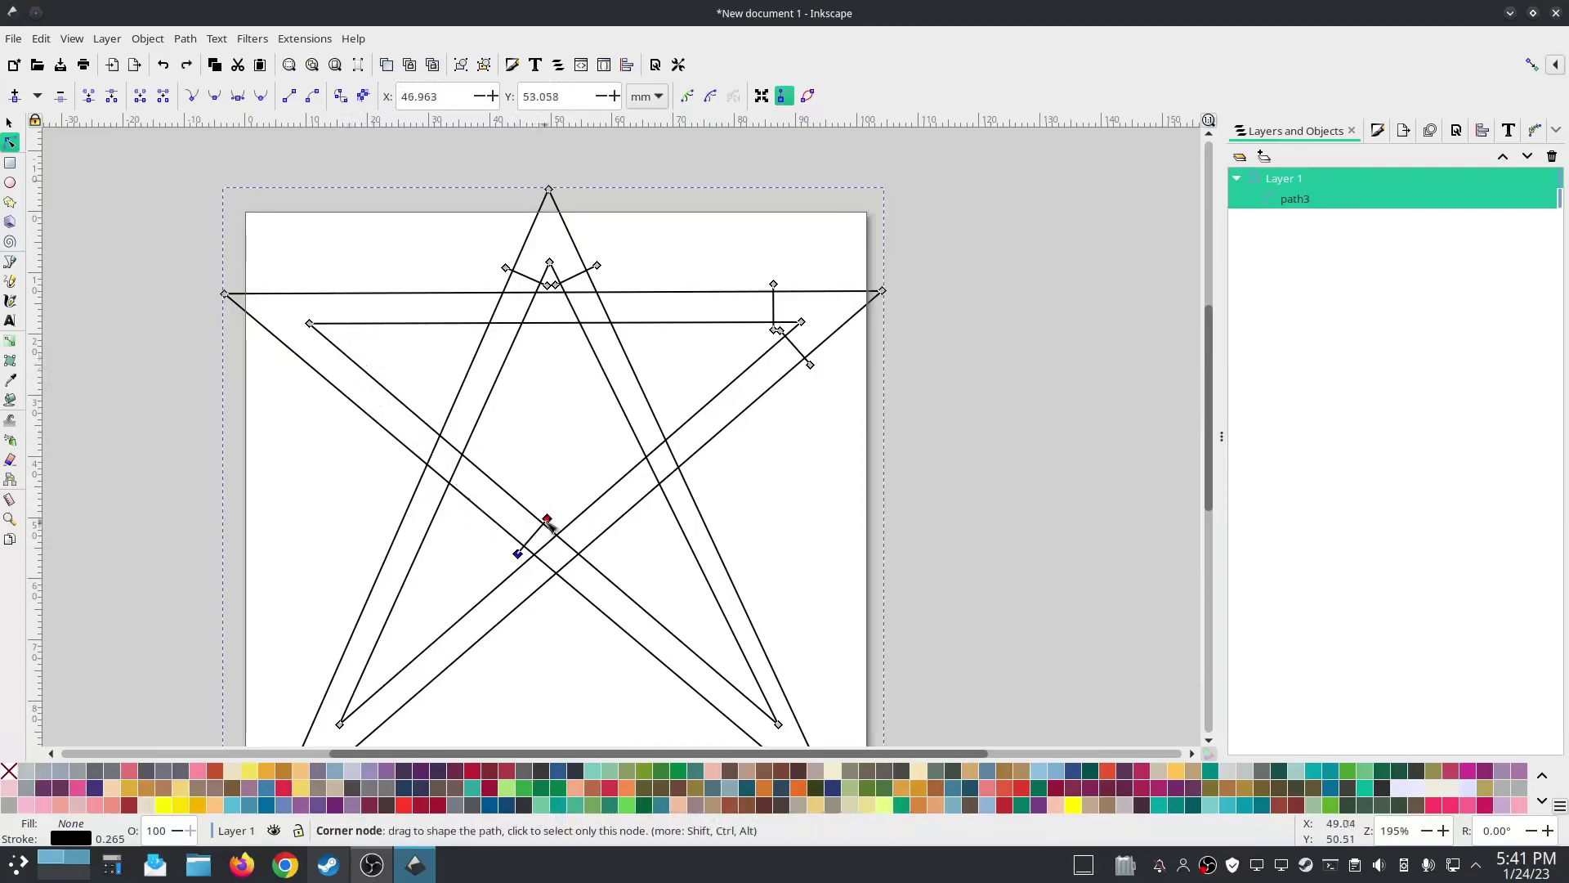
{"action": "mouse_move", "coordinate": [548, 521]}
{"action": "left_mouse_down"}
{"action": "mouse_move", "coordinate": [345, 358]}
{"action": "mouse_move", "coordinate": [325, 285]}
{"action": "left_mouse_up"}
- Draw short freehand rungs across the star's columns near the bottom points
{"action": "key", "text": "p"}
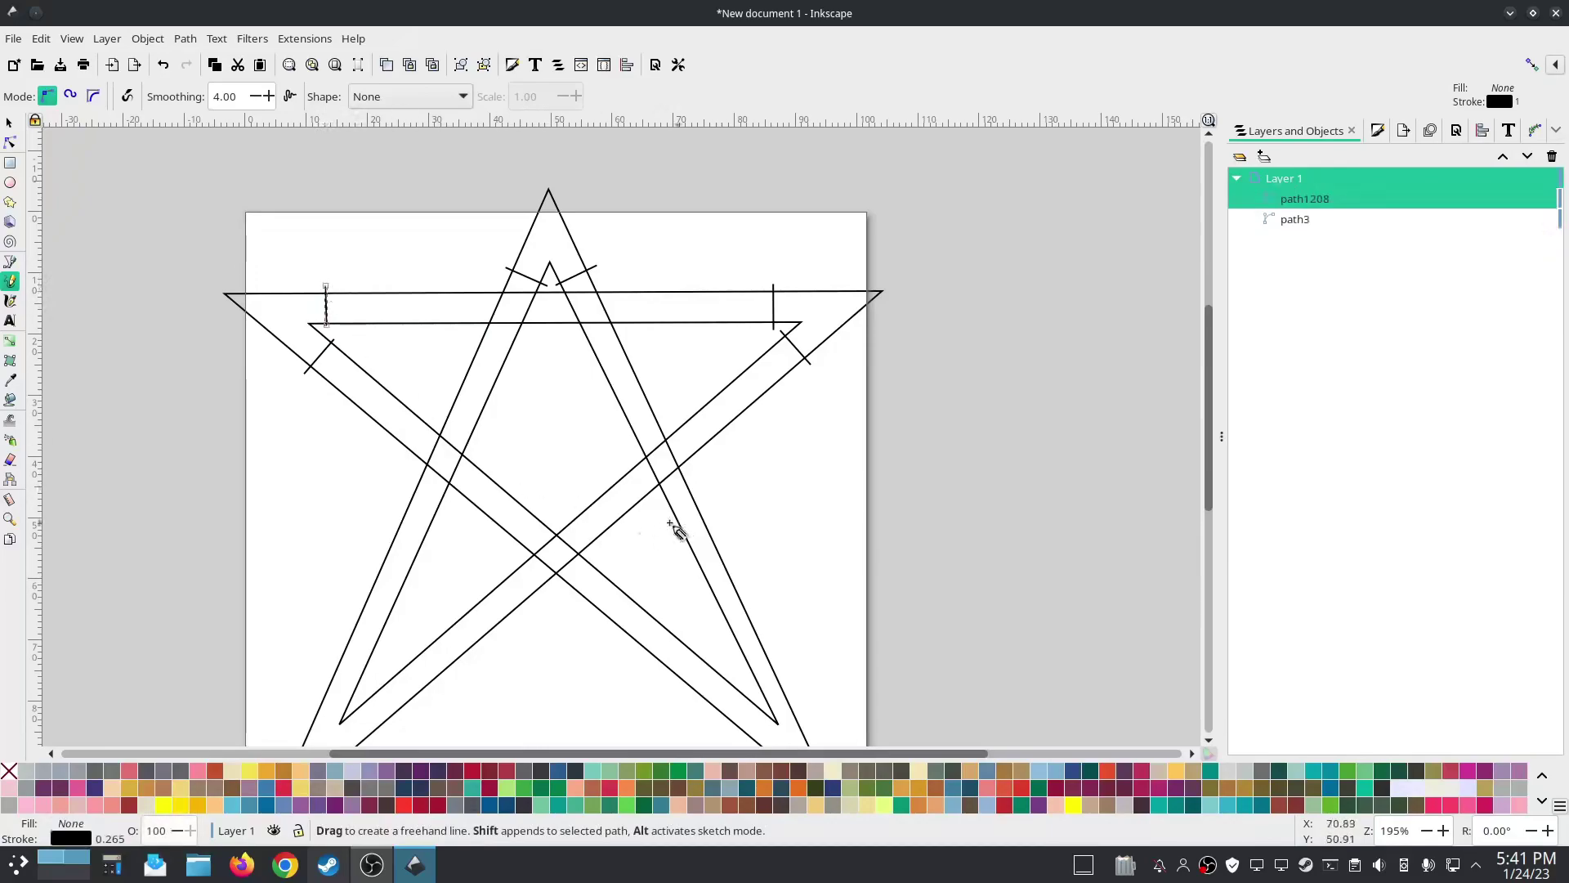
{"action": "scroll", "coordinate": [370, 685], "scroll_direction": "down", "scroll_amount": 3}
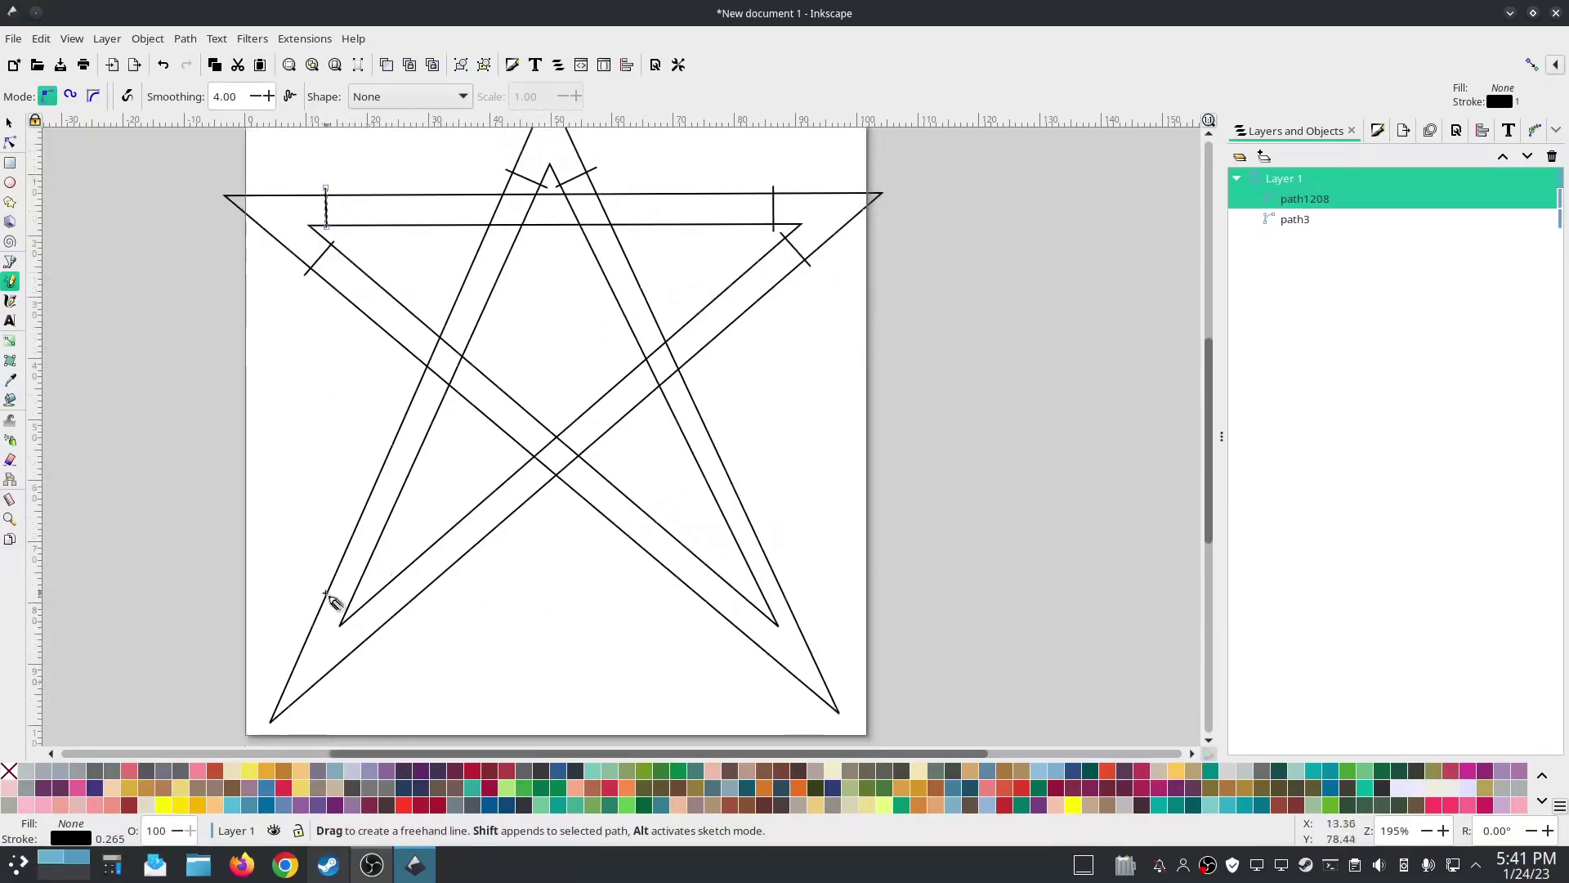
{"action": "left_click_drag", "start_coordinate": [324, 585], "coordinate": [389, 628]}
{"action": "mouse_move", "coordinate": [708, 613]}
{"action": "left_mouse_down"}
{"action": "mouse_move", "coordinate": [733, 583]}
{"action": "mouse_move", "coordinate": [778, 571]}
{"action": "left_mouse_up"}
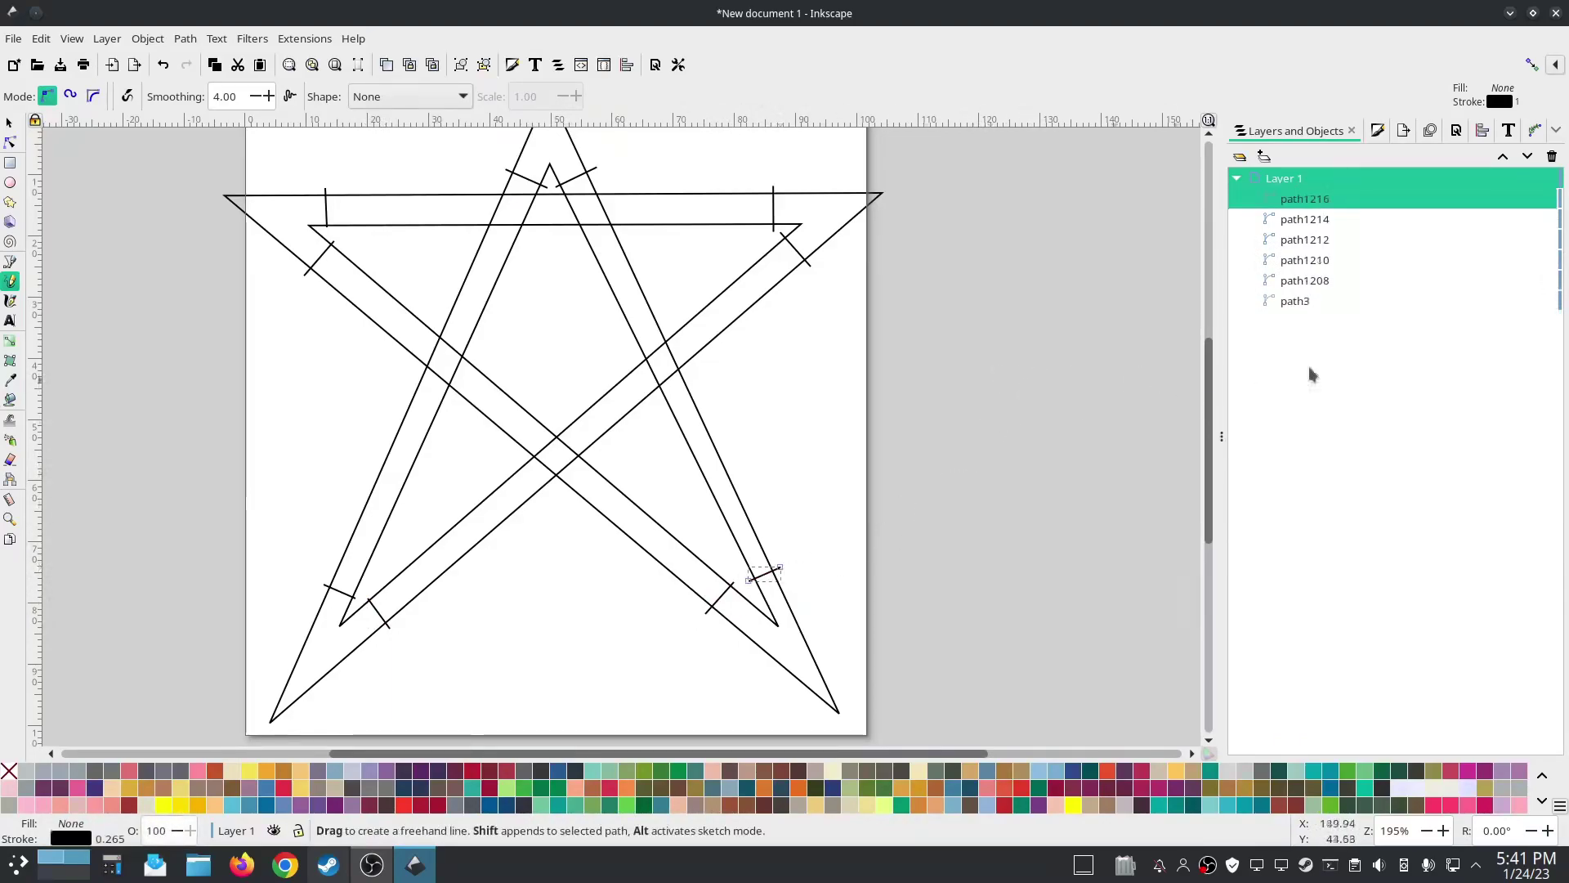
- Select all six paths and combine them into one path
{"action": "left_click", "coordinate": [1302, 302], "text": "shift"}
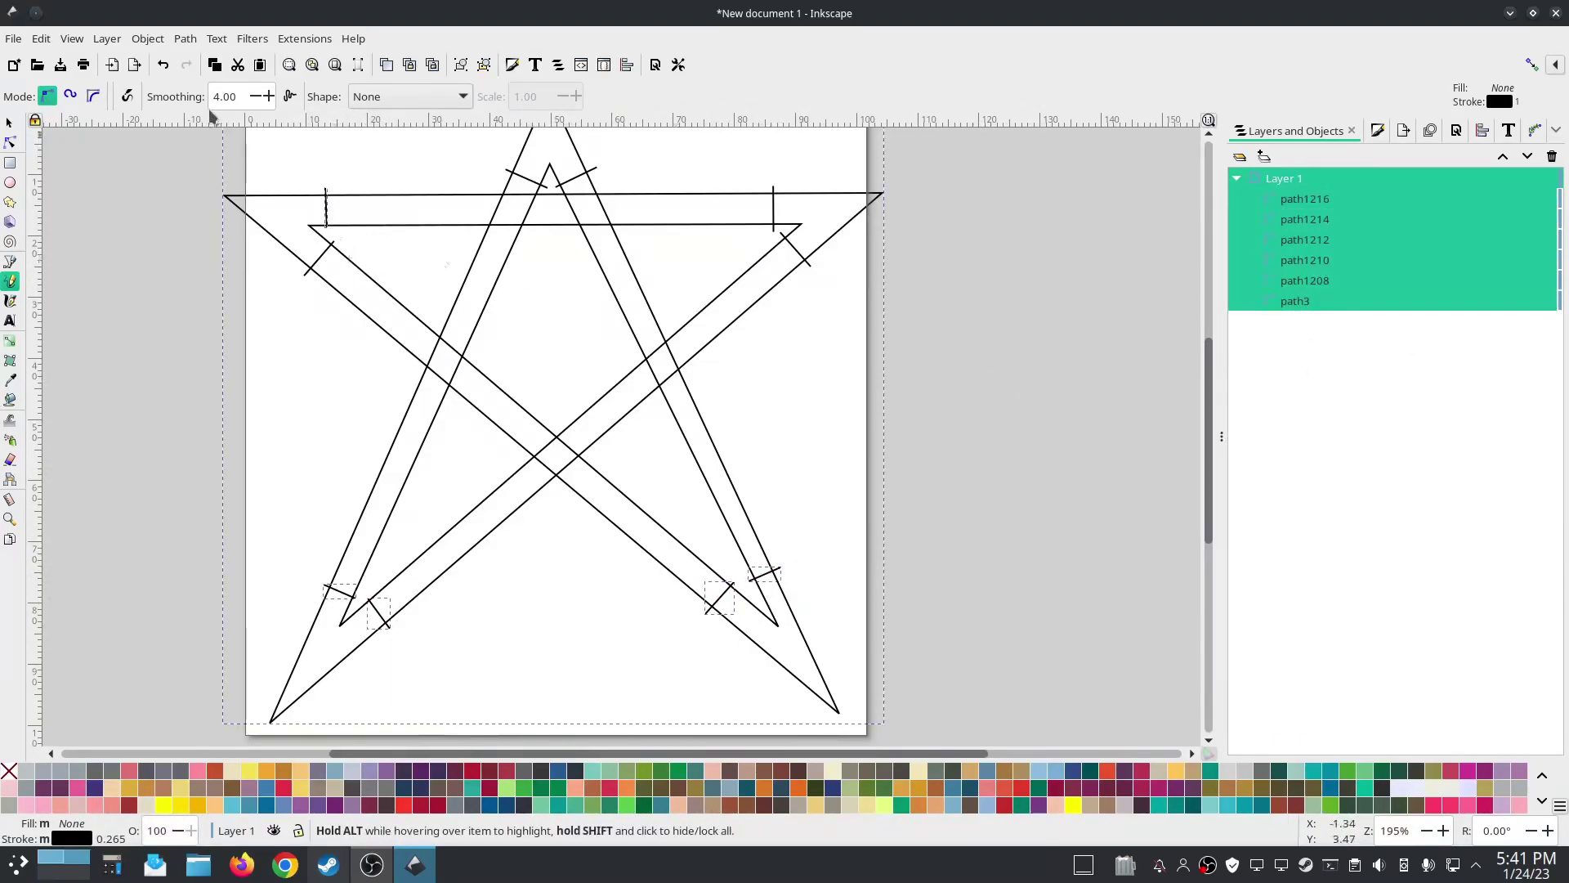
{"action": "left_click", "coordinate": [182, 39]}
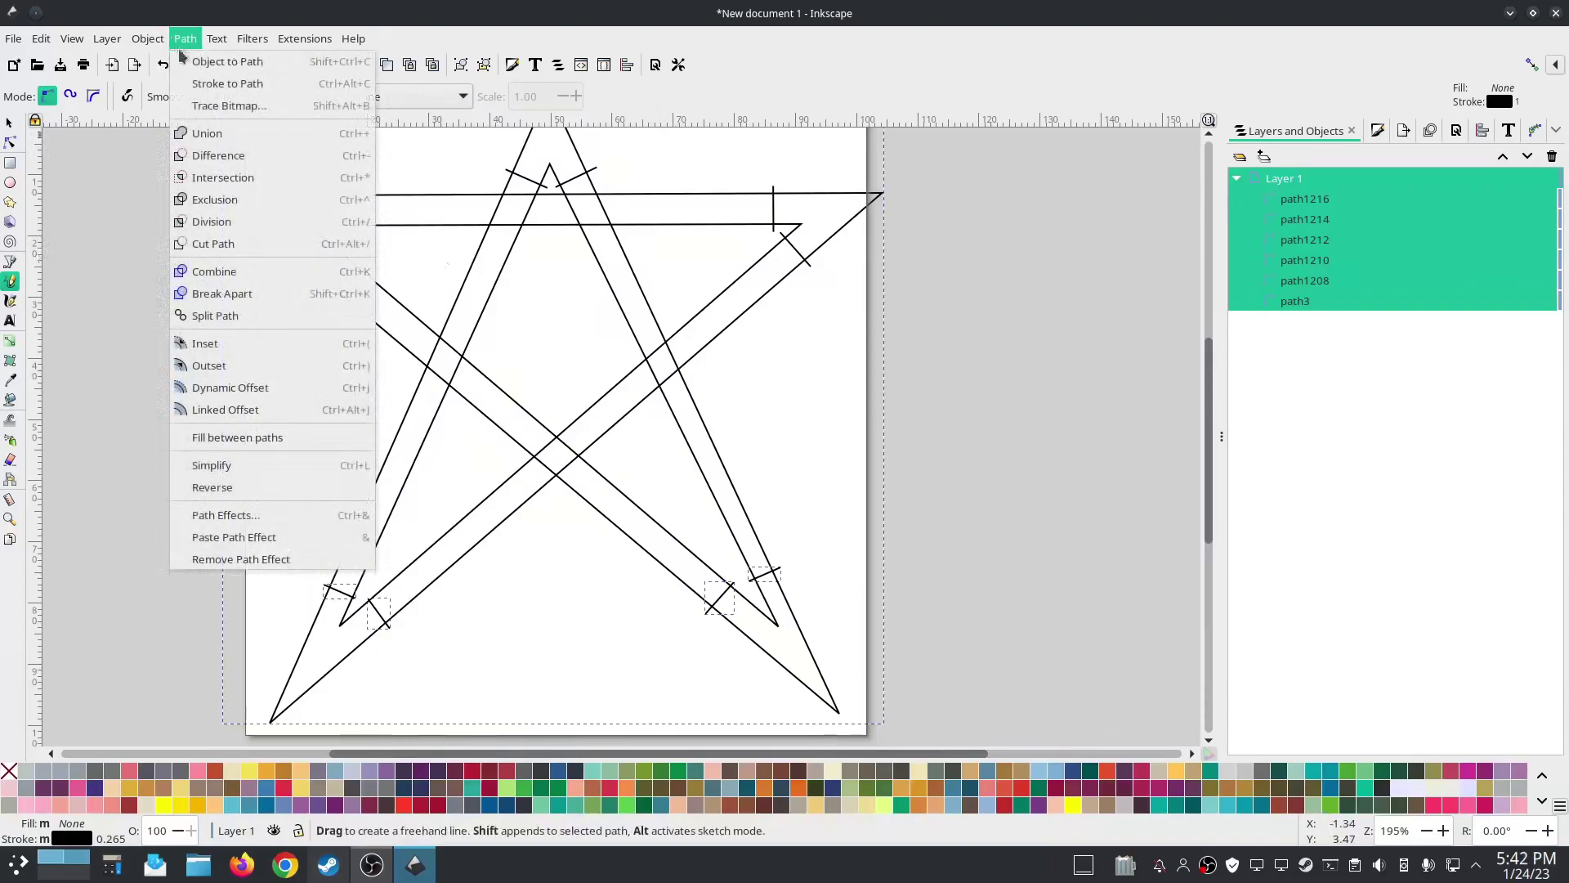
{"action": "left_click", "coordinate": [212, 264]}
- Open Ink/Stitch Params and enable Custom satin column in the Satin Column settings
{"action": "left_click", "coordinate": [304, 38]}
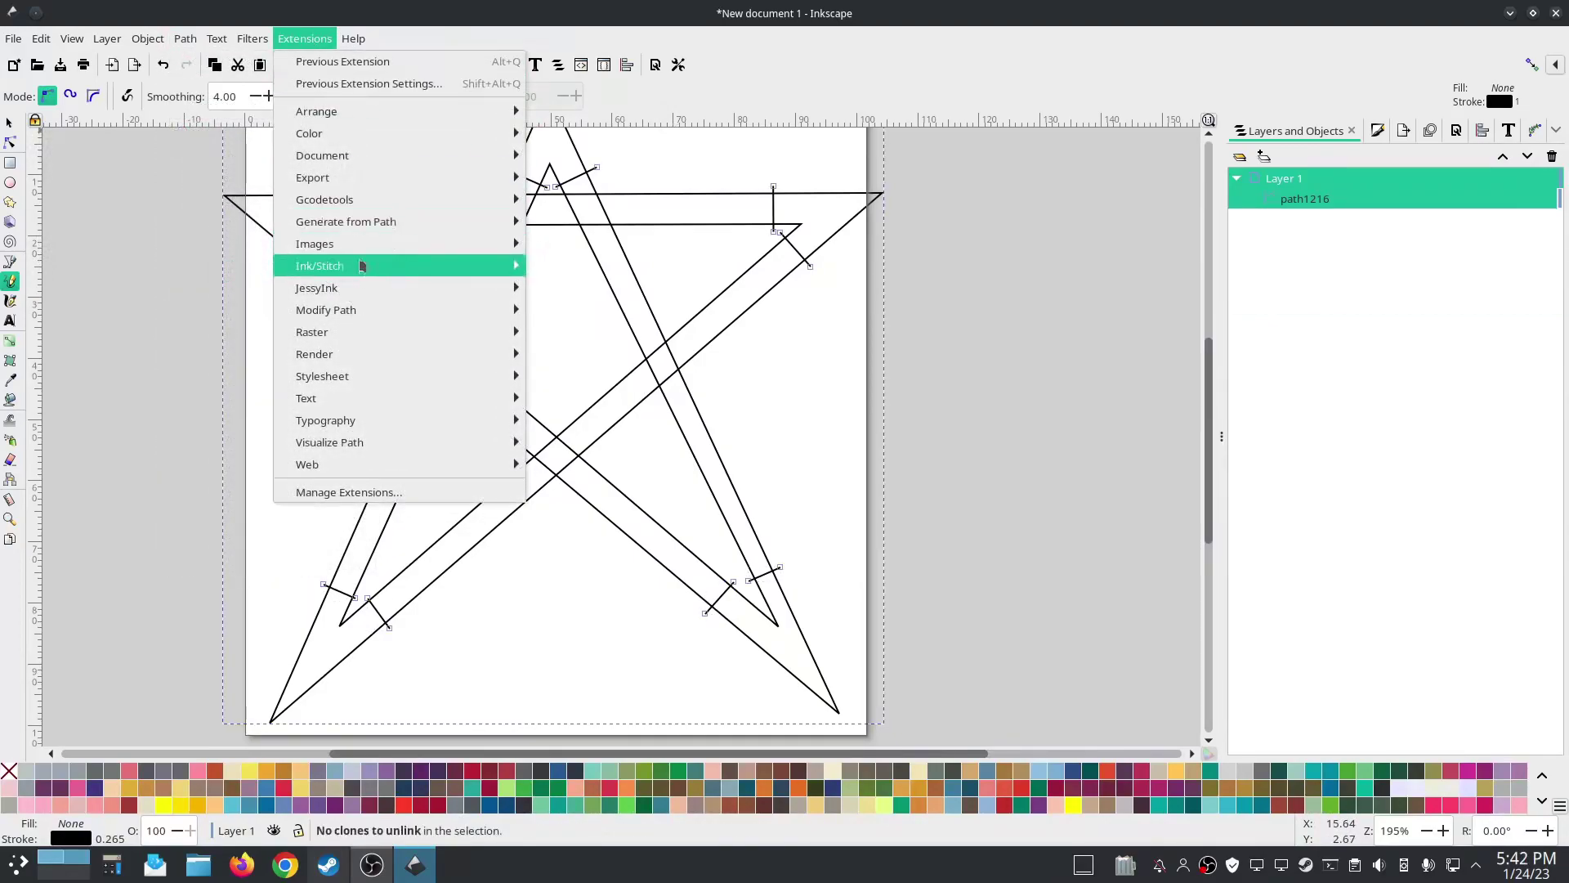
{"action": "mouse_move", "coordinate": [359, 264]}
{"action": "left_click", "coordinate": [601, 400]}
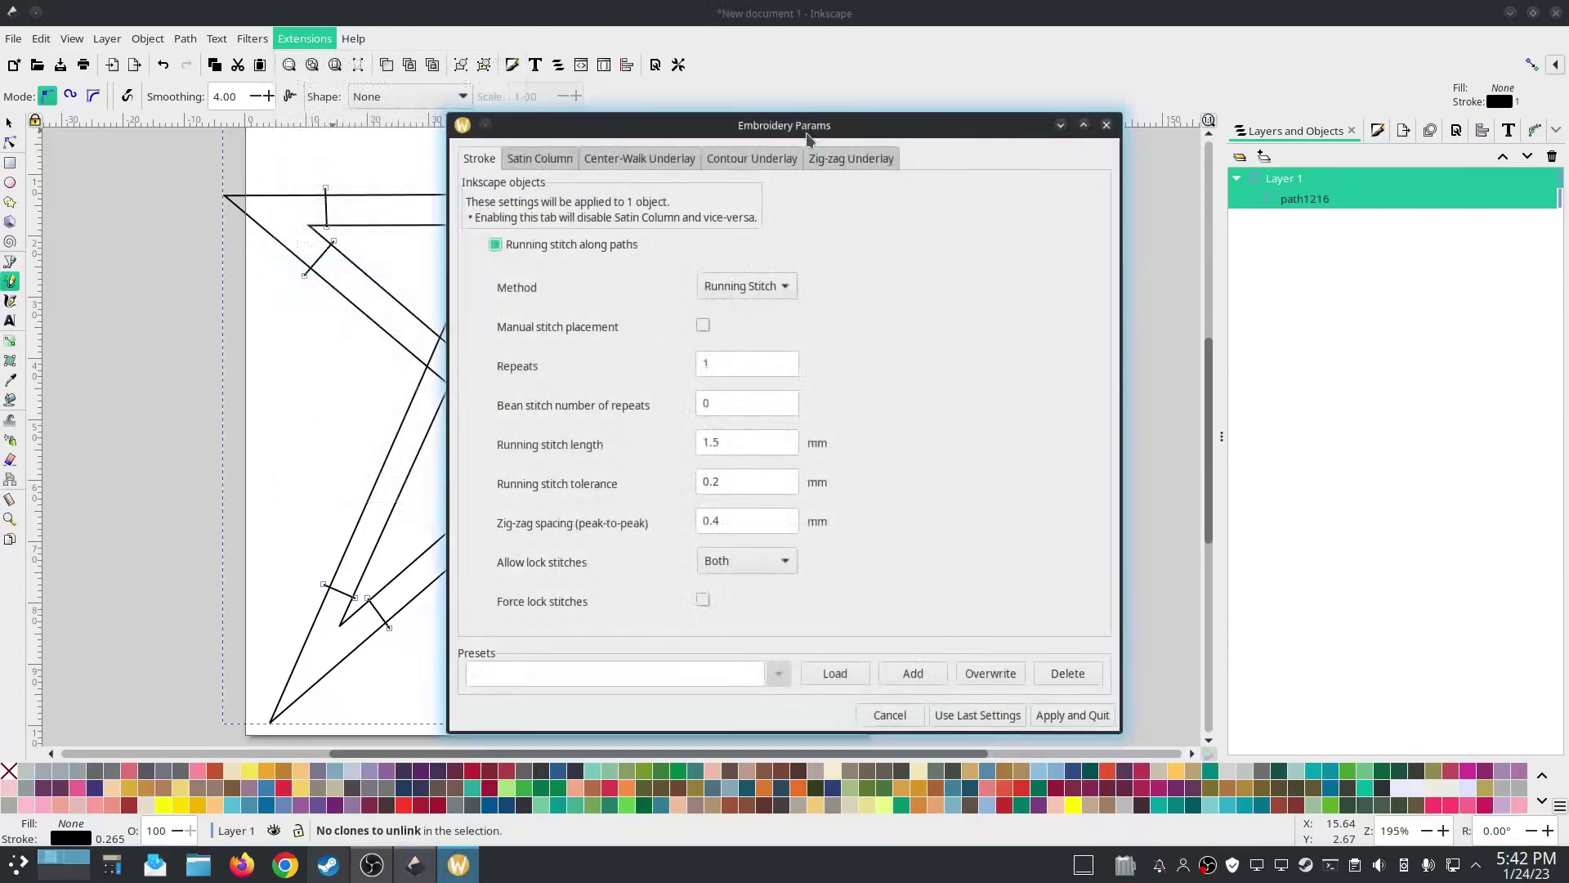
{"action": "left_click_drag", "start_coordinate": [807, 139], "coordinate": [362, 104]}
{"action": "left_click", "coordinate": [92, 124]}
{"action": "key", "text": "space"}
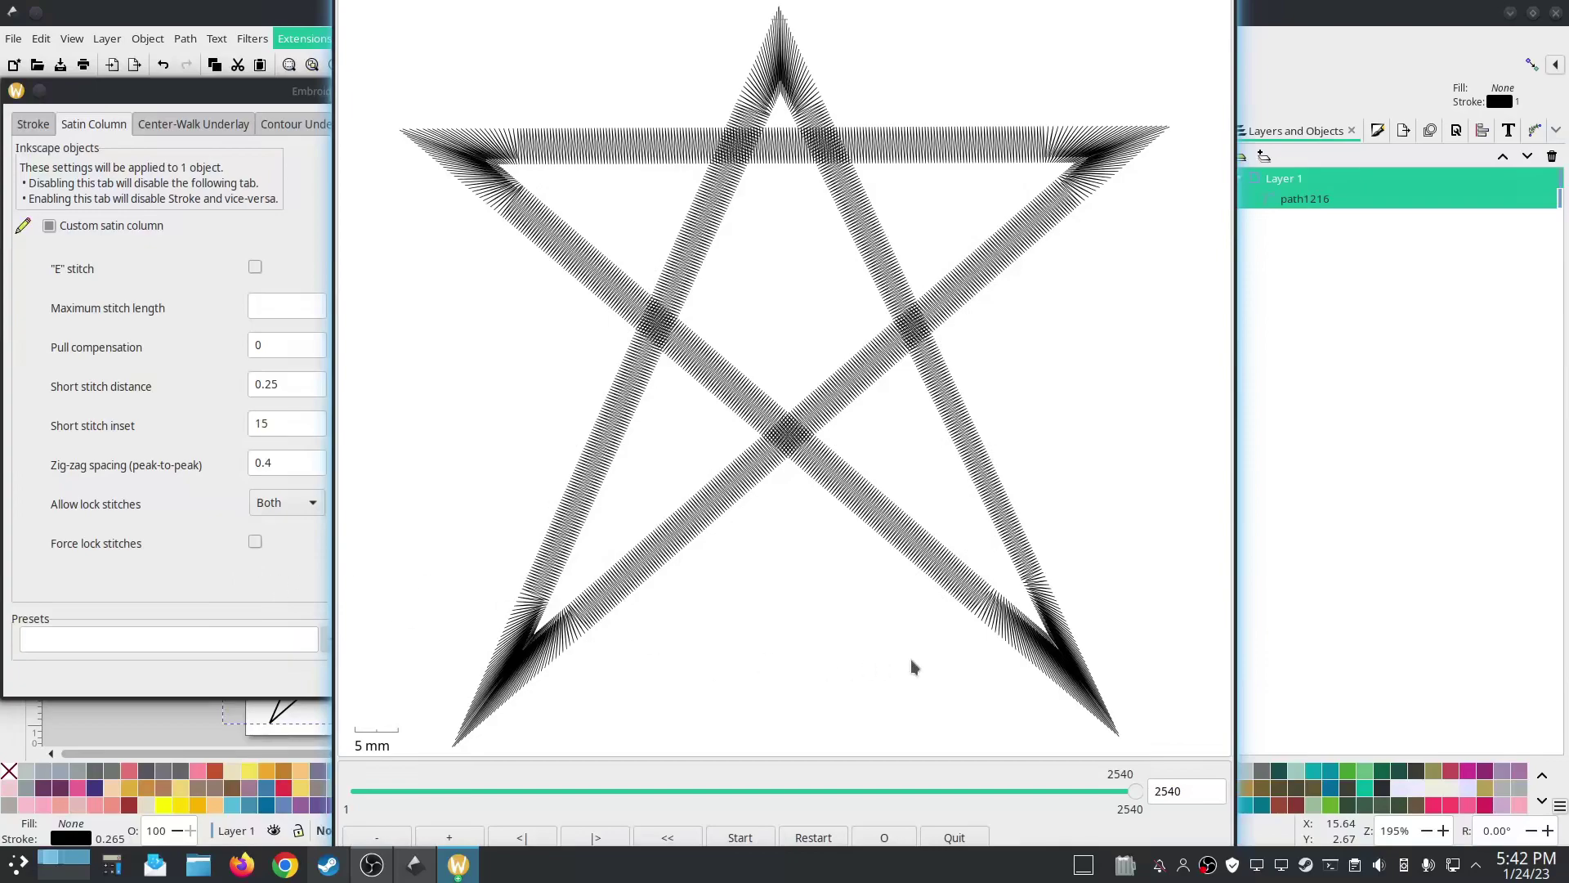
- Zoom the stitch preview into the star's lower-right point and pan to inspect the satin stitches
{"action": "scroll", "coordinate": [1036, 640], "scroll_direction": "up", "scroll_amount": 4}
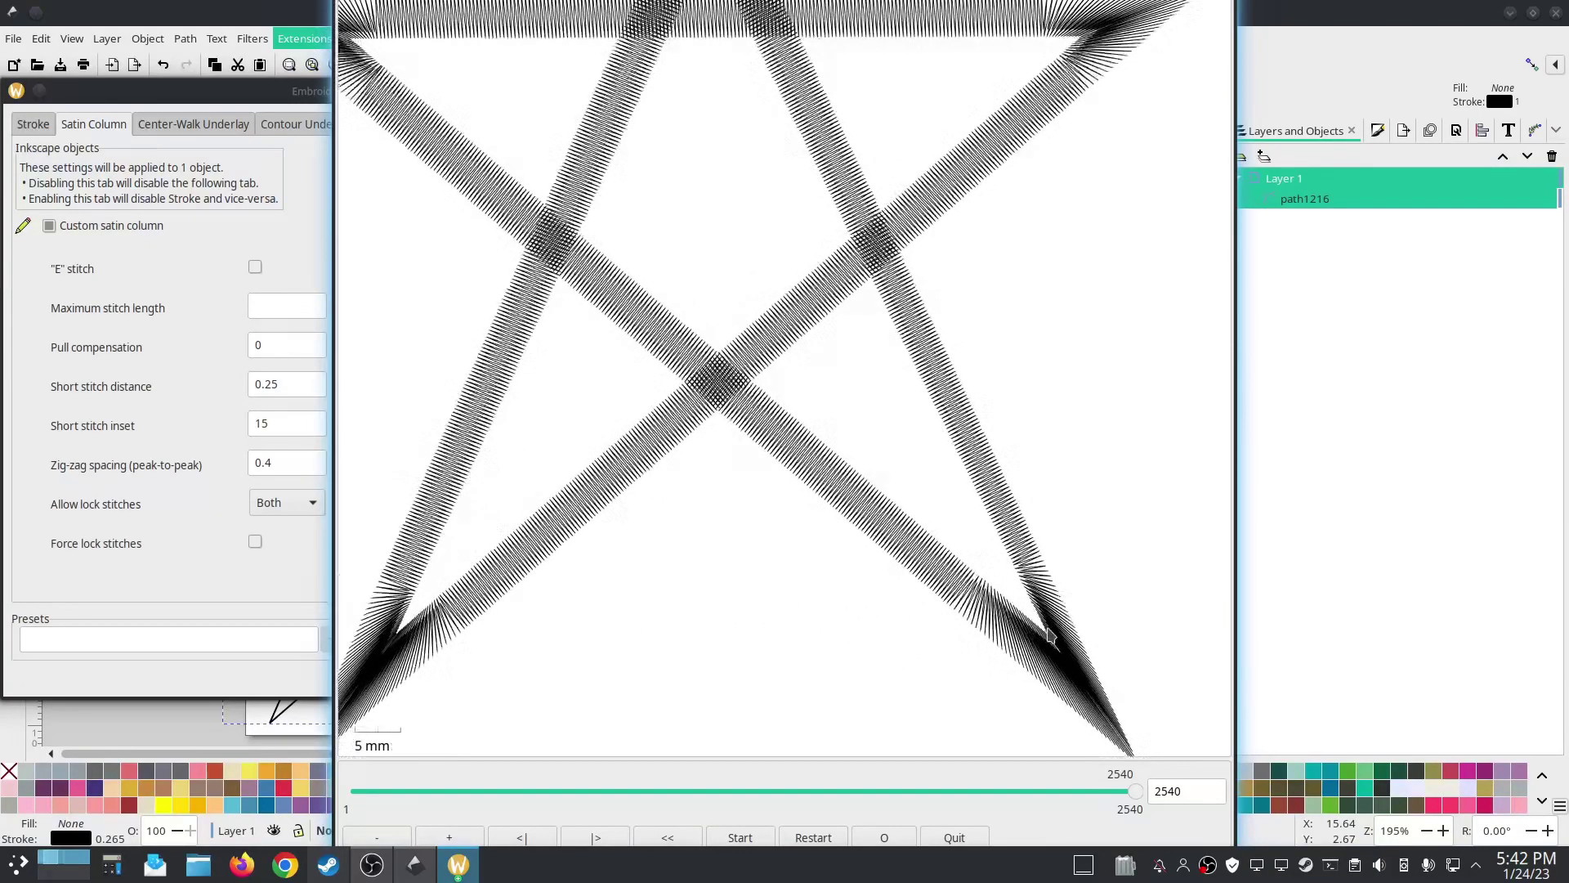
{"action": "scroll", "coordinate": [1037, 640], "scroll_direction": "up", "scroll_amount": 6}
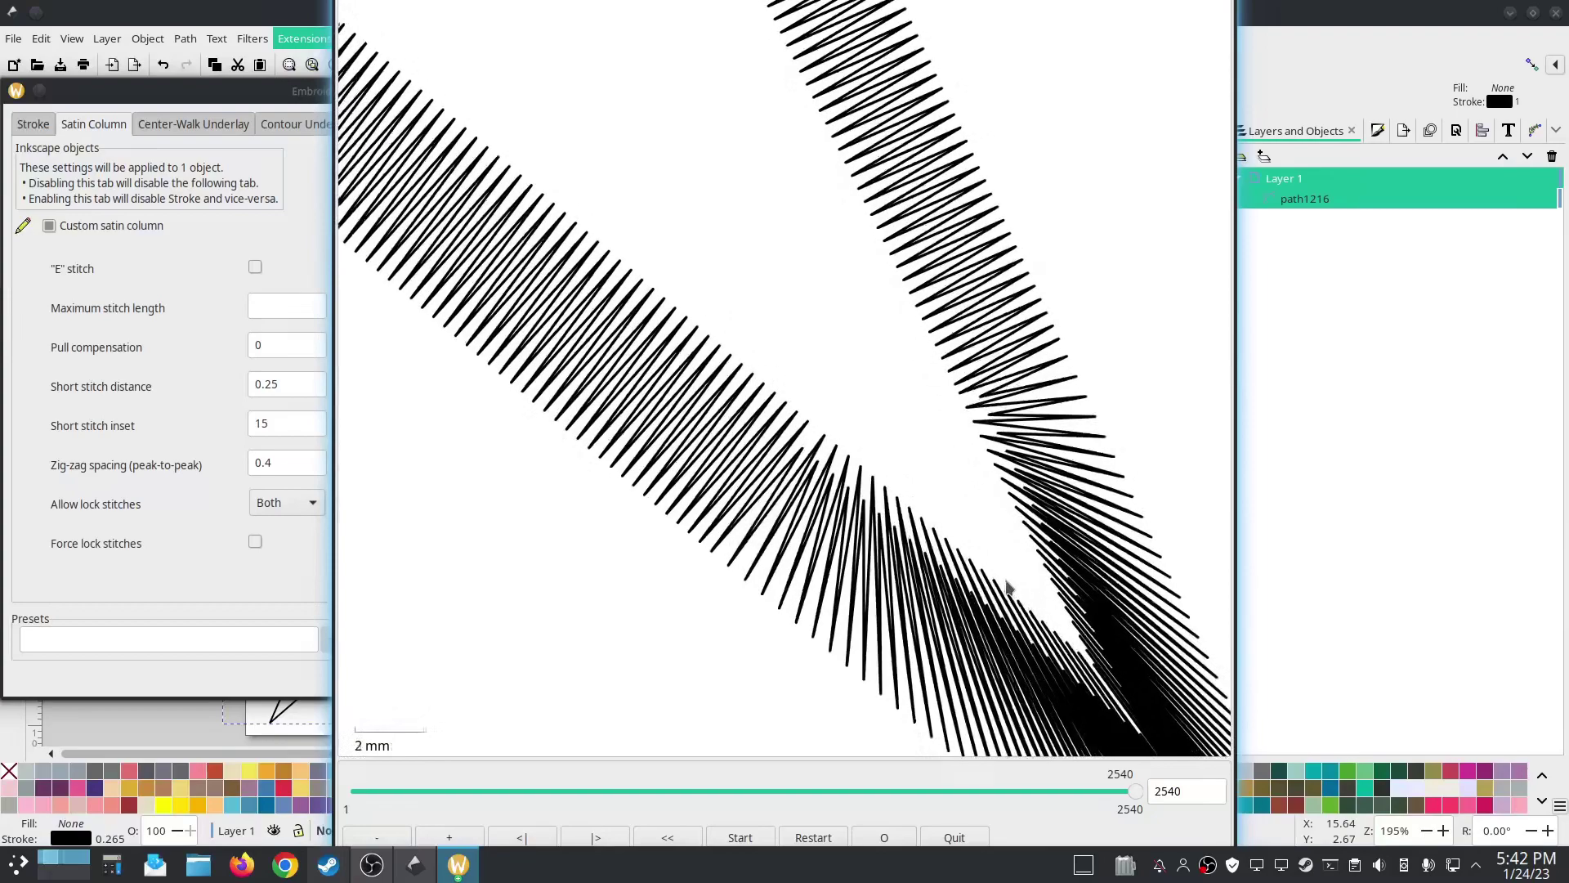
{"action": "left_click_drag", "start_coordinate": [995, 582], "coordinate": [704, 378]}
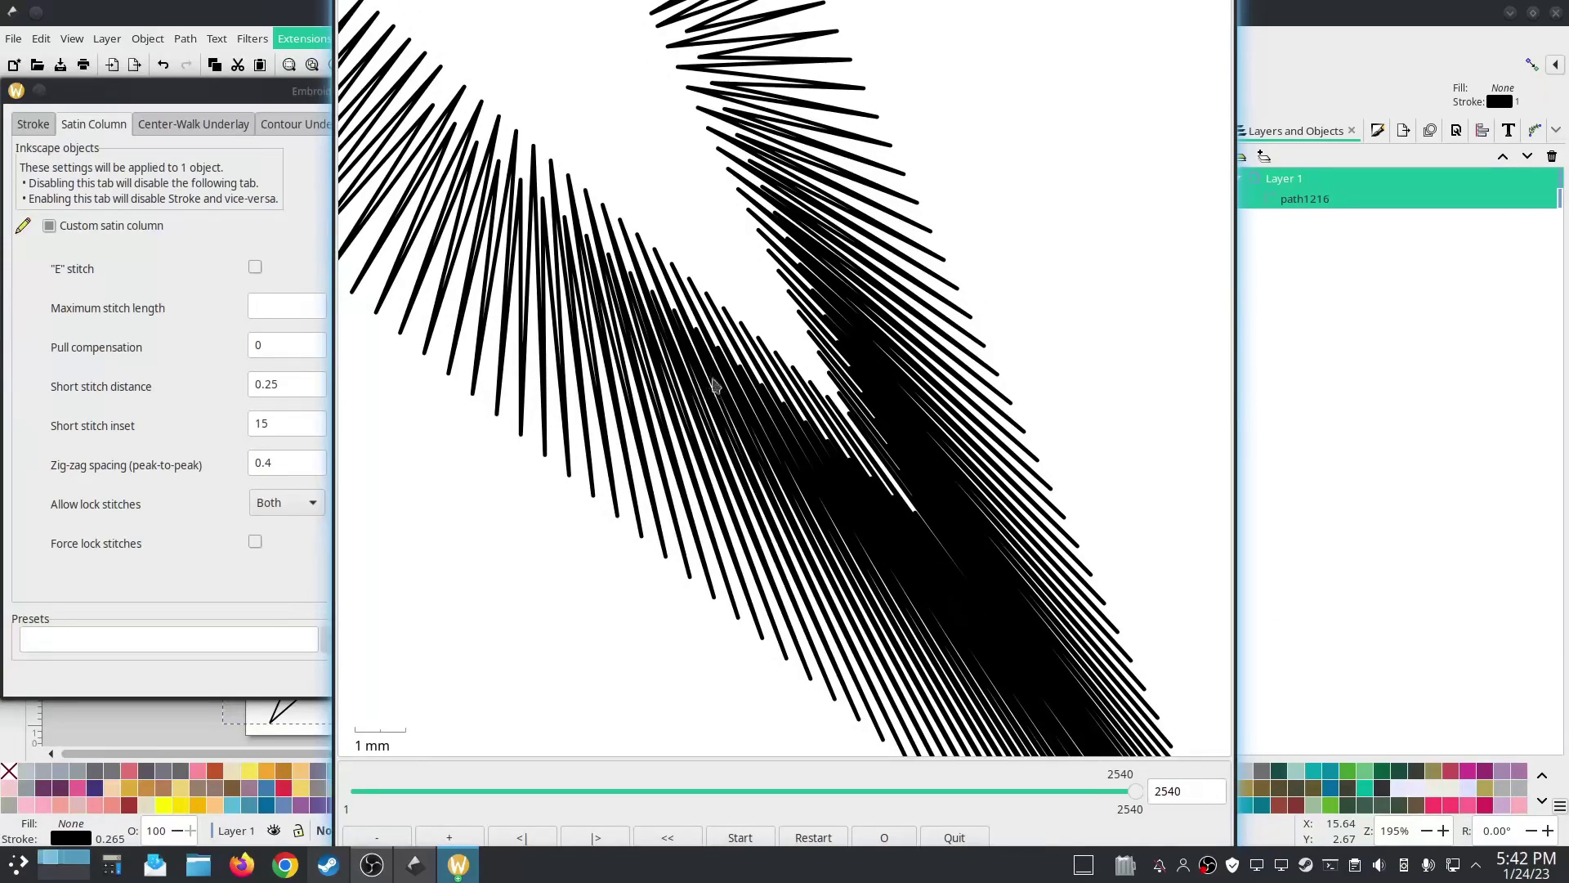
{"action": "left_click_drag", "start_coordinate": [687, 360], "coordinate": [641, 390]}
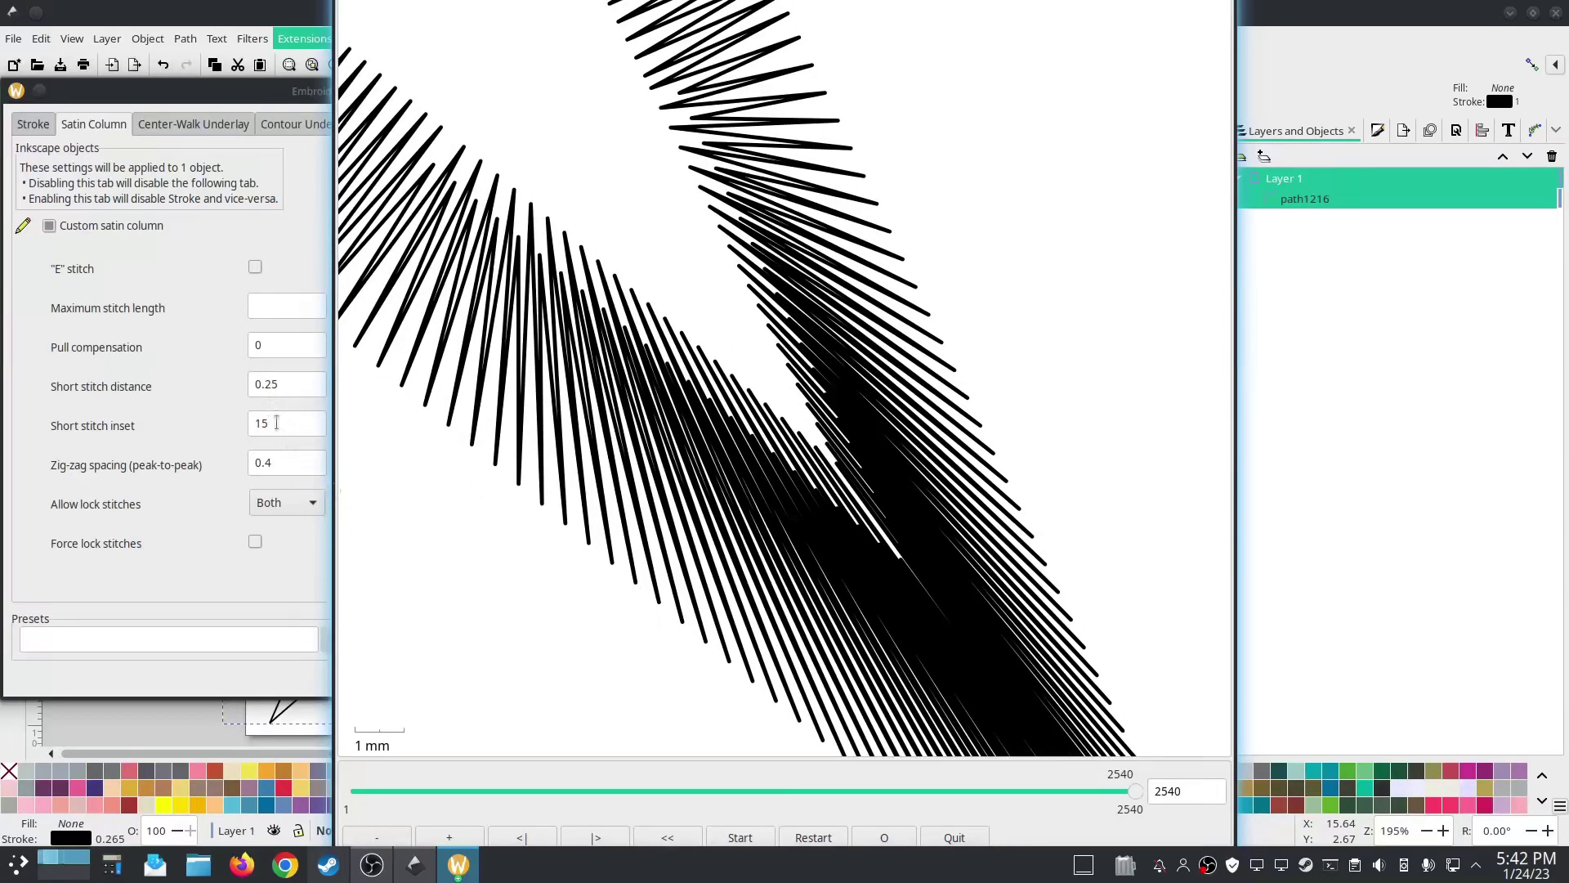
- Change the short stitch inset from 15 to 25 in the satin settings
{"action": "left_click", "coordinate": [277, 423]}
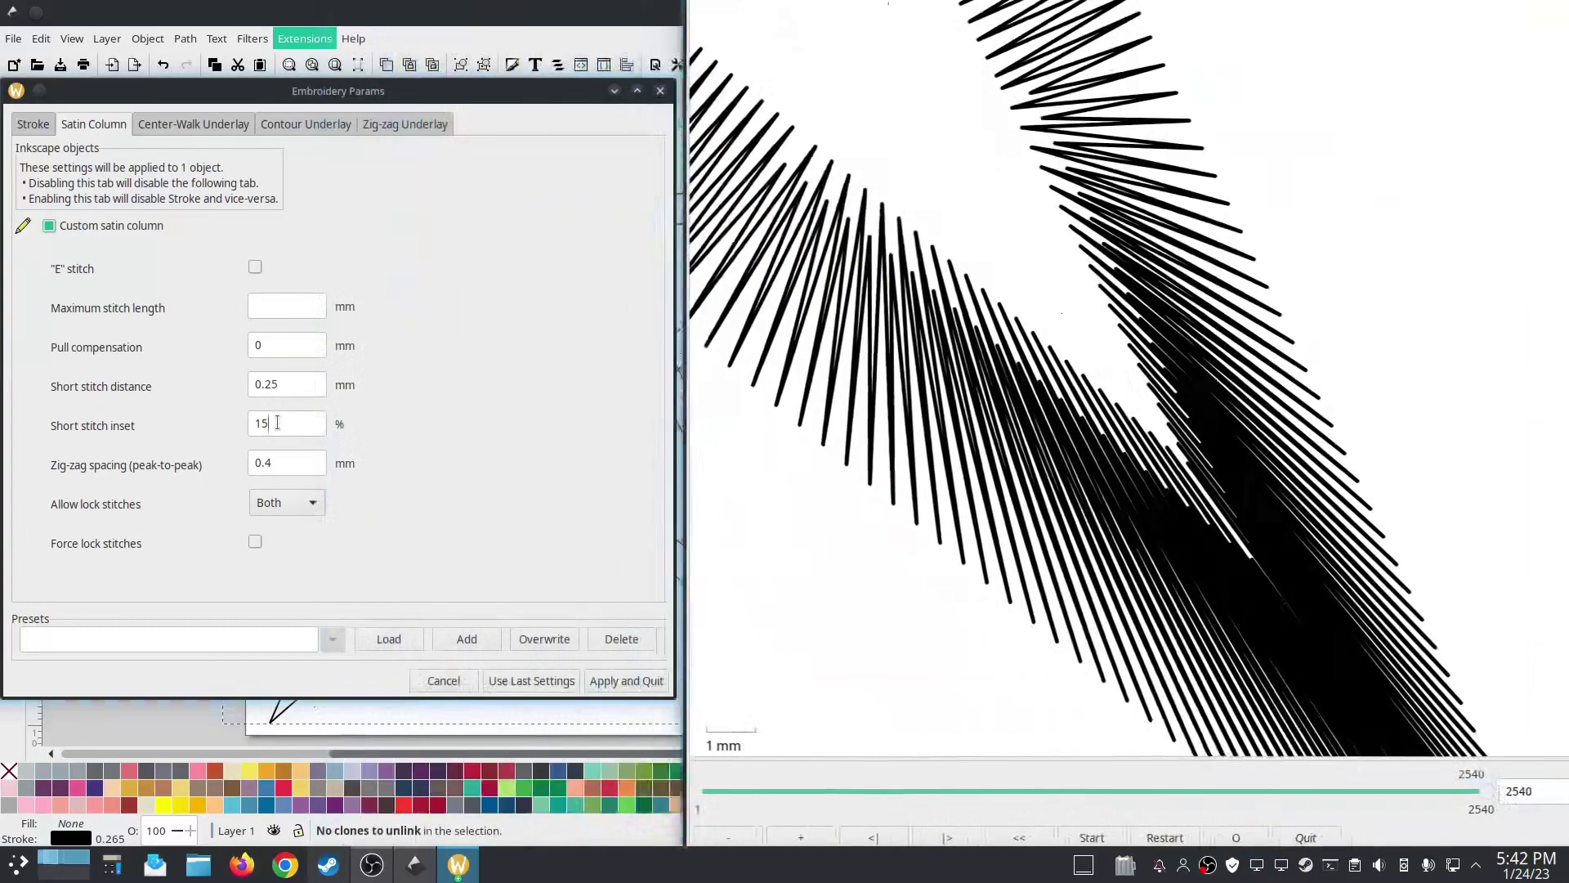
{"action": "left_click_drag", "start_coordinate": [277, 423], "coordinate": [216, 415]}
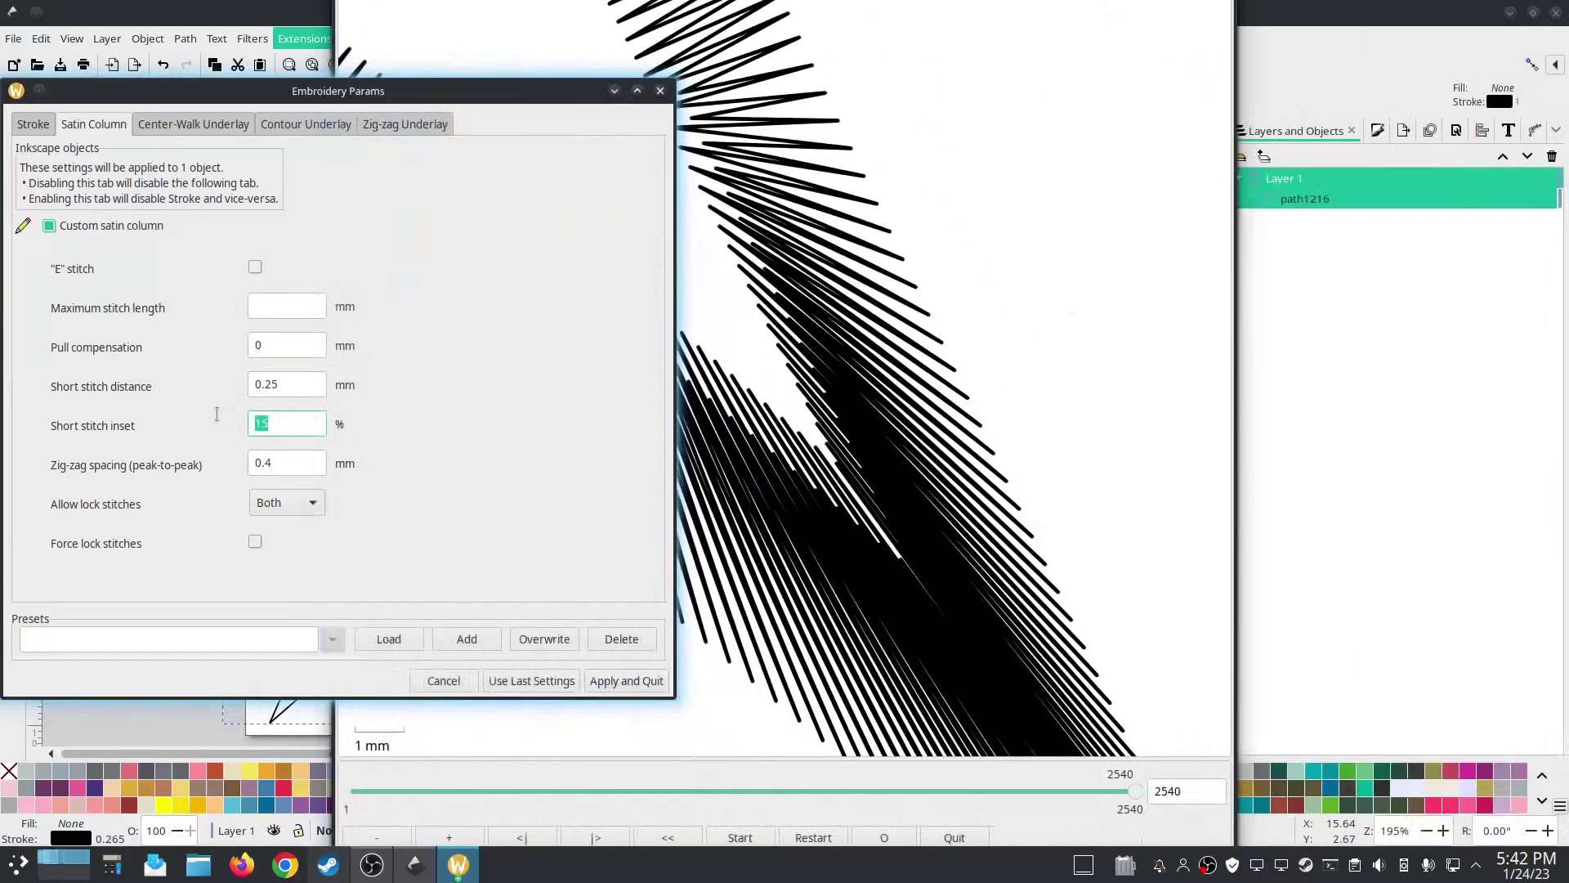
{"action": "type", "text": "25"}
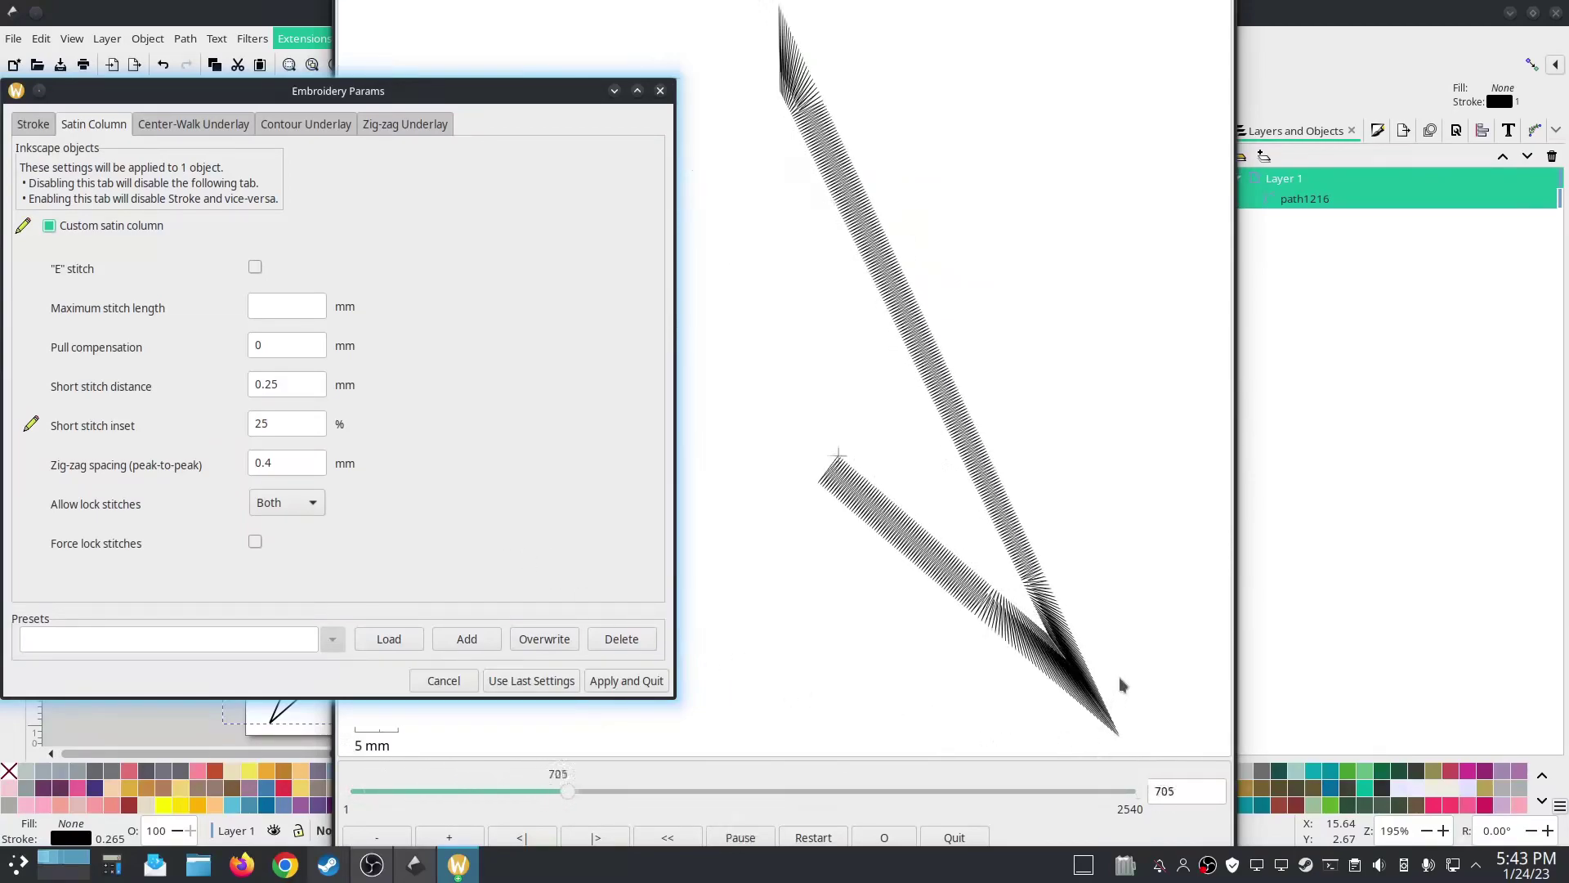
- Watch the preview replay zoomed in, then return to the embroidery settings
{"action": "left_click", "coordinate": [1110, 655]}
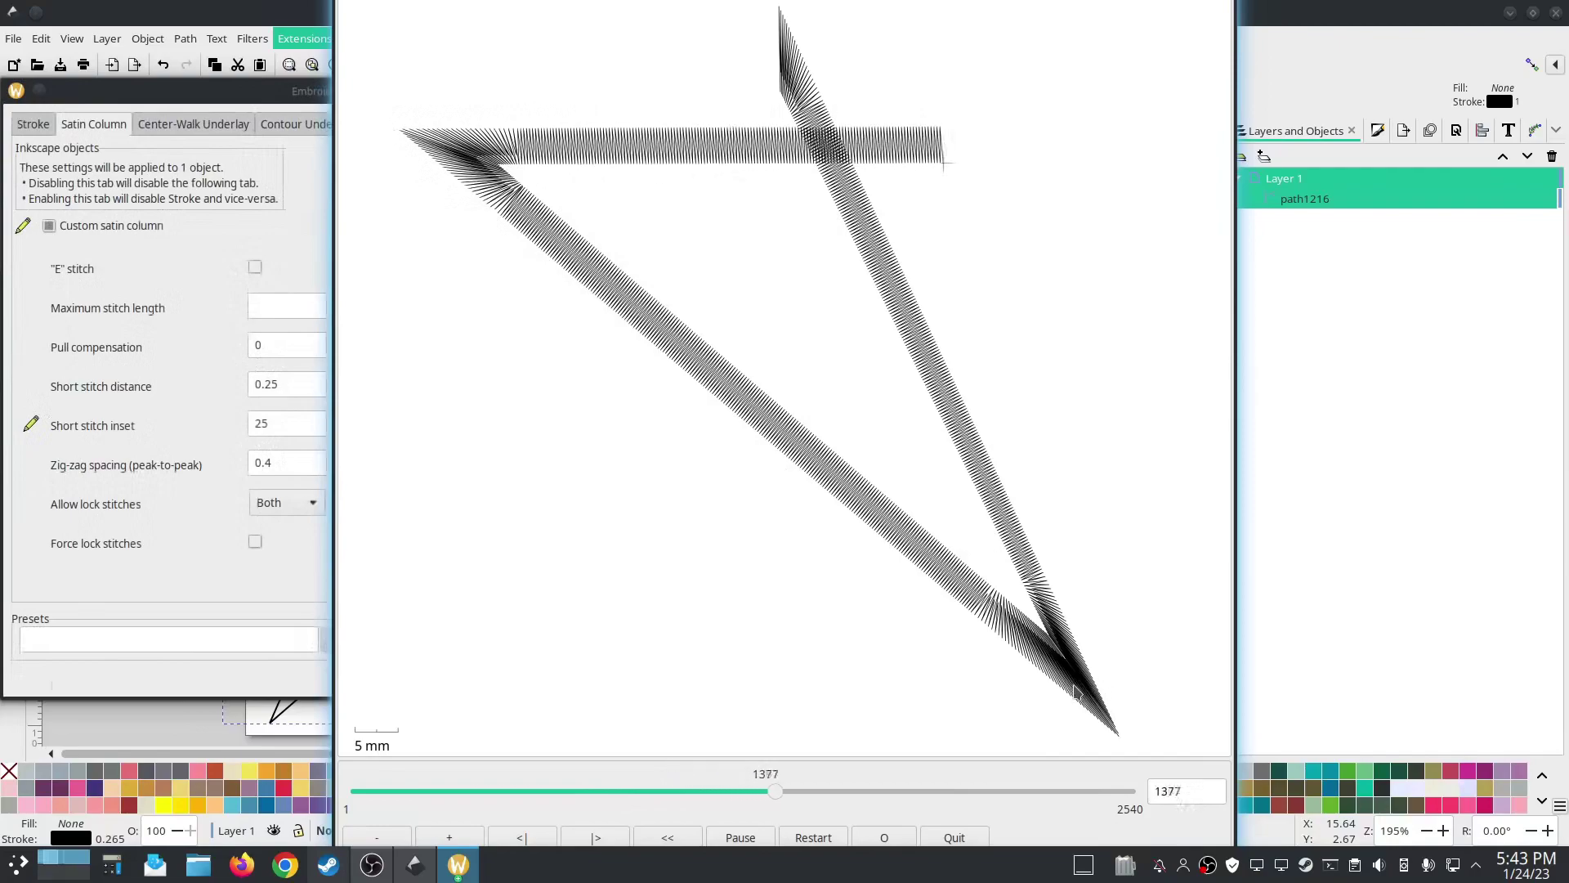
{"action": "scroll", "coordinate": [1076, 693], "scroll_direction": "up", "scroll_amount": 5}
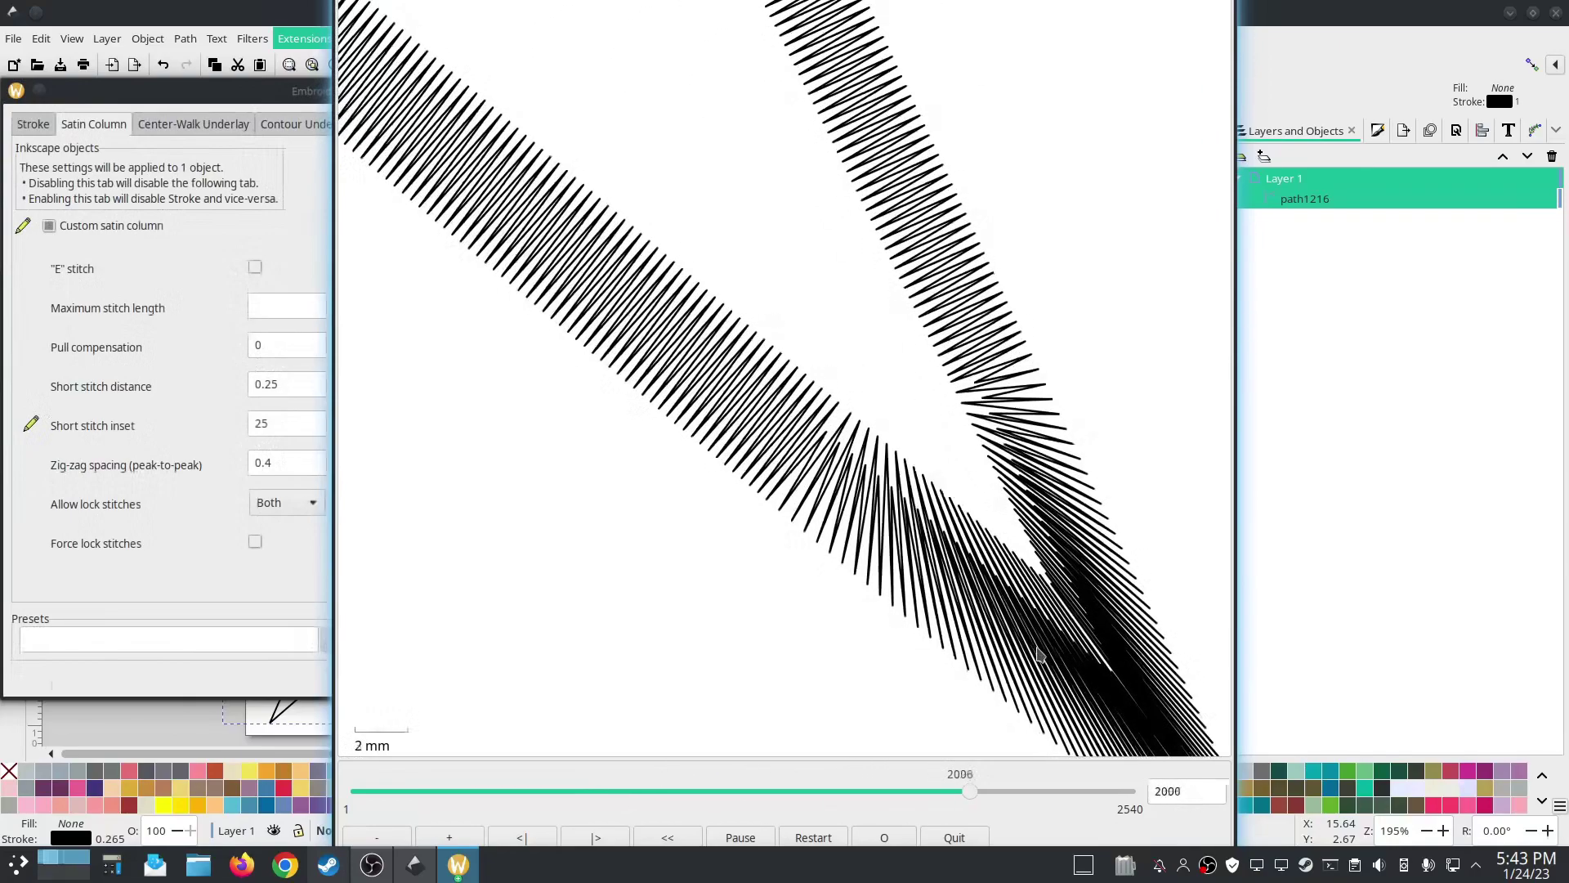
{"action": "scroll", "coordinate": [787, 588], "scroll_direction": "up", "scroll_amount": 1}
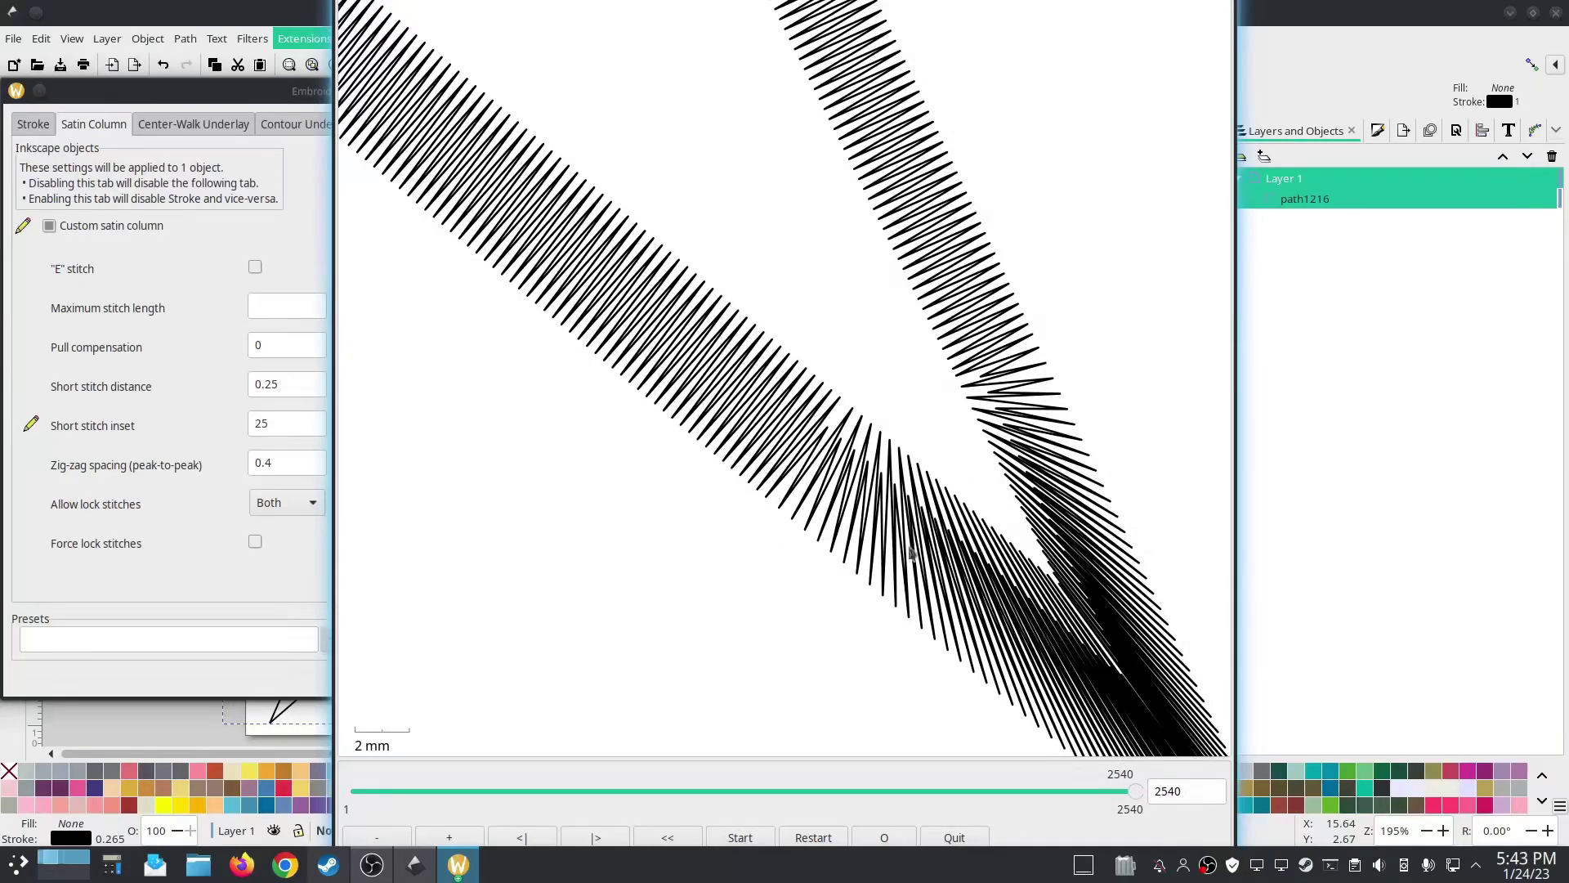
{"action": "left_click", "coordinate": [204, 561]}
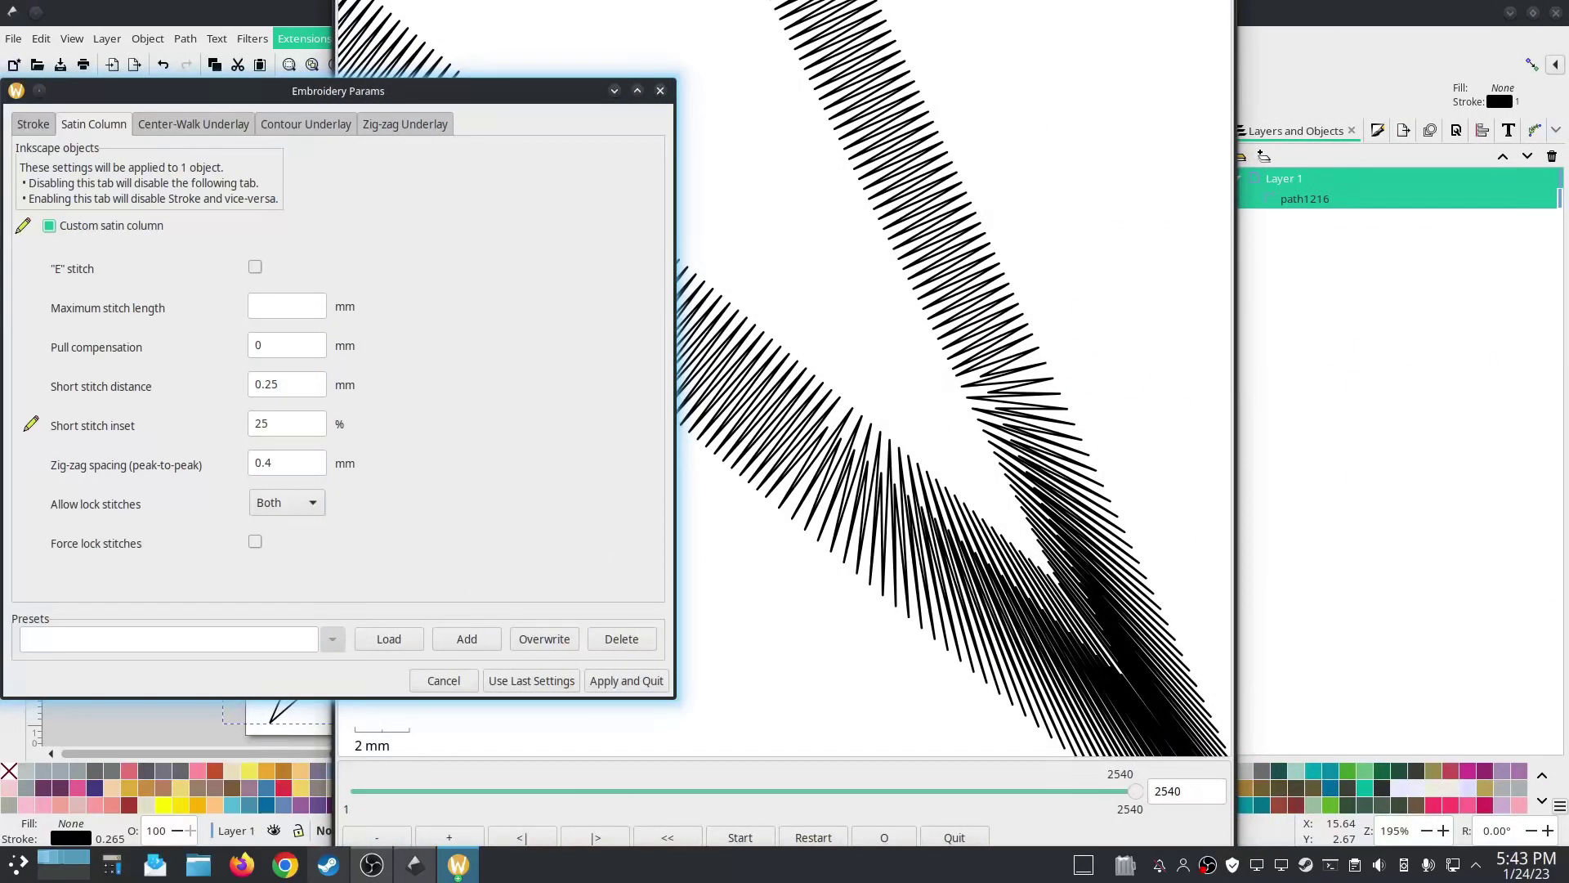